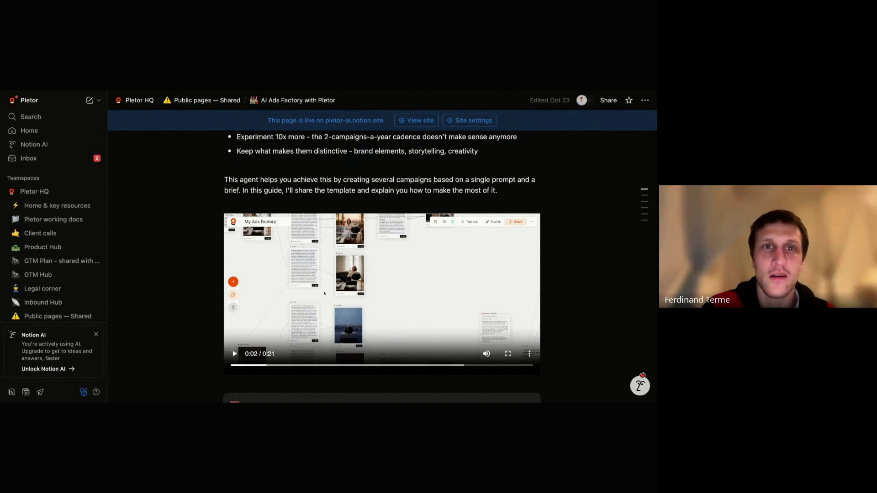
# Step: Switch to Pletor and create a new agent
pyautogui.hotkey('alt', 'Tab')
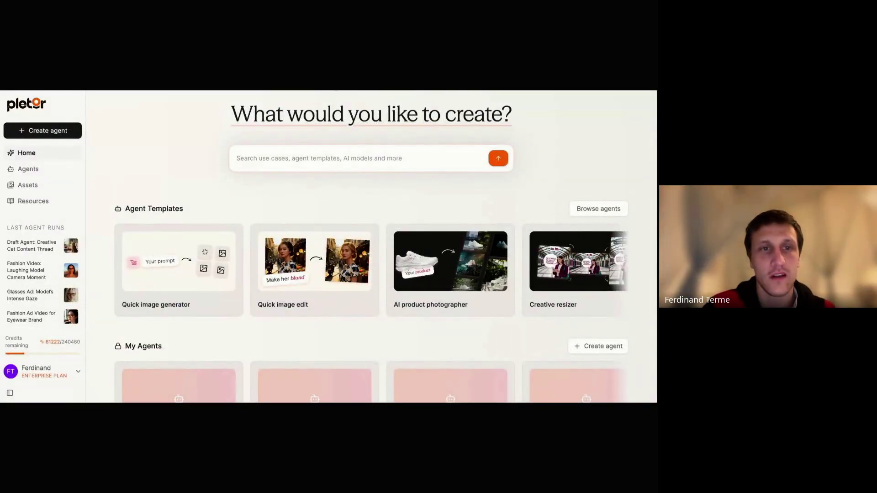
pyautogui.moveTo(278, 206)
pyautogui.mouseDown()
pyautogui.moveTo(195, 206)
pyautogui.moveTo(310, 341)
pyautogui.mouseUp()
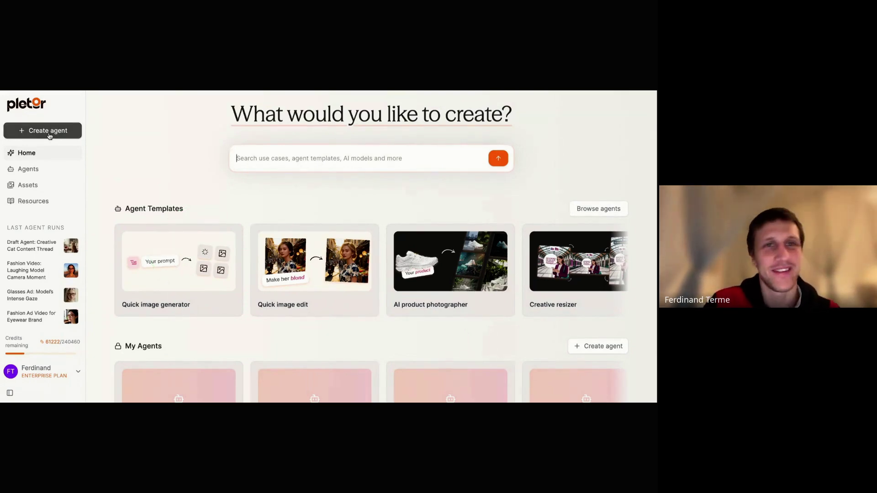
pyautogui.click(49, 132)
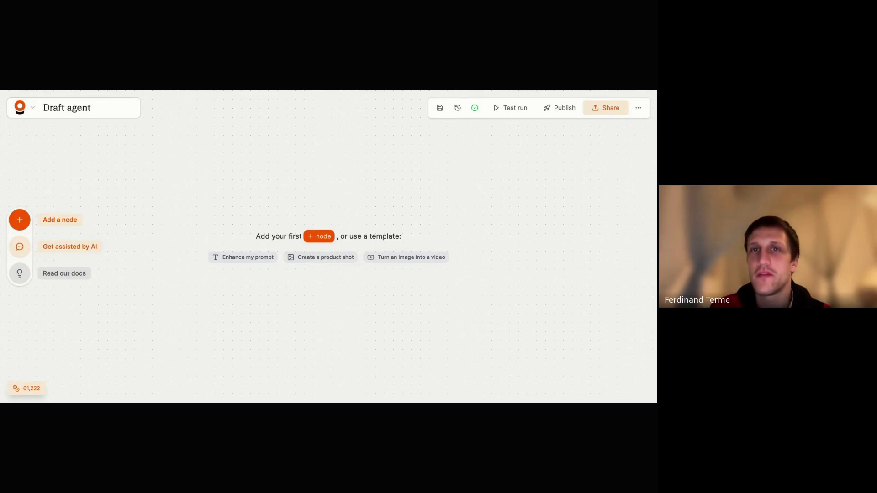
# Step: Add an Image prompt node and upload the Yves Rocher Glow Energie cream photo to it
pyautogui.click(20, 220)
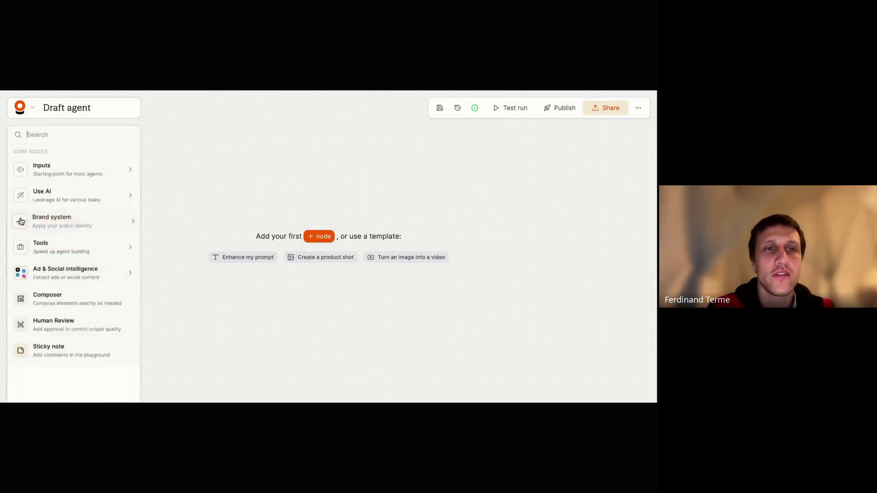
pyautogui.click(61, 200)
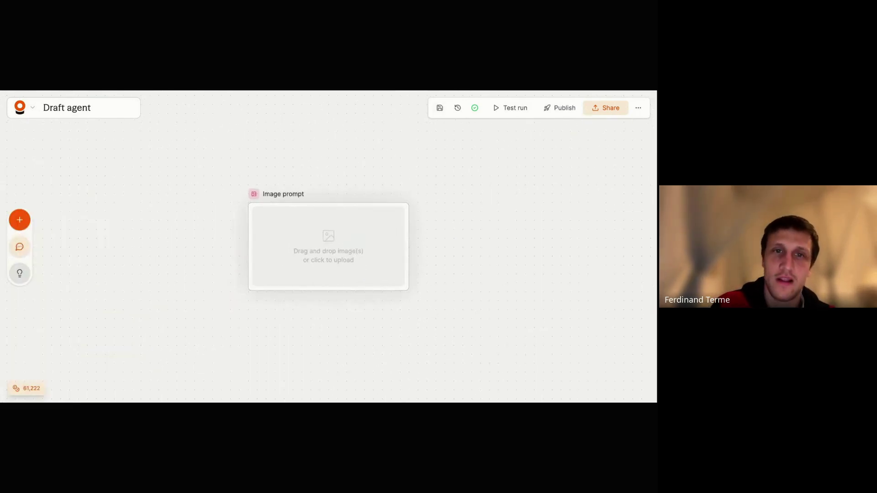
pyautogui.click(328, 247)
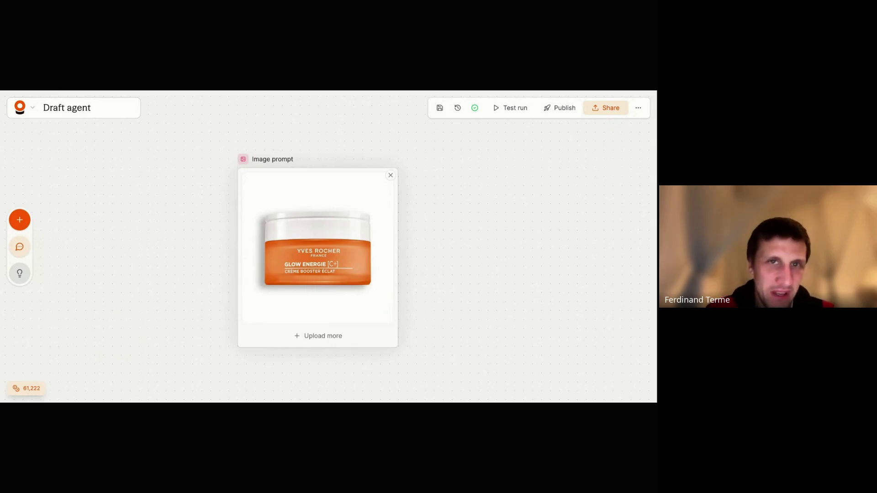
# Step: Connect the product image to a new AI Image node and add a Text prompt node feeding its text input
pyautogui.scroll(-3, 296, 248)
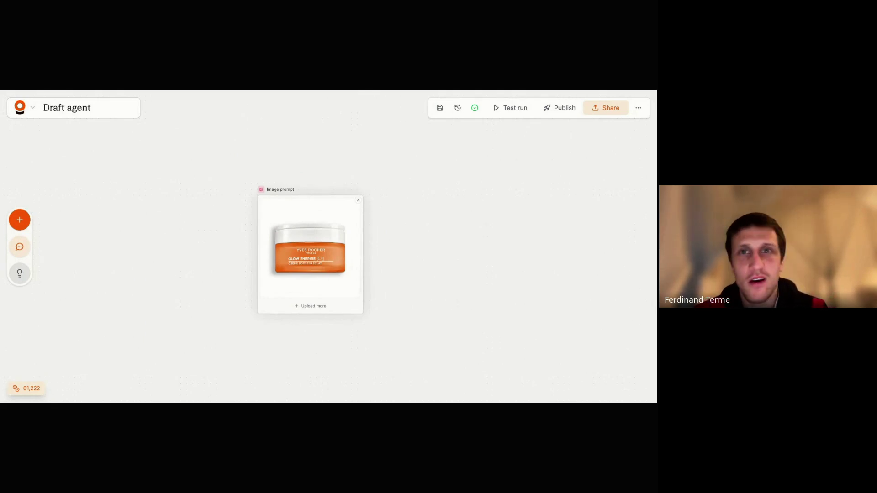
pyautogui.hscroll(1, 306, 253)
pyautogui.hscroll(1, 293, 248)
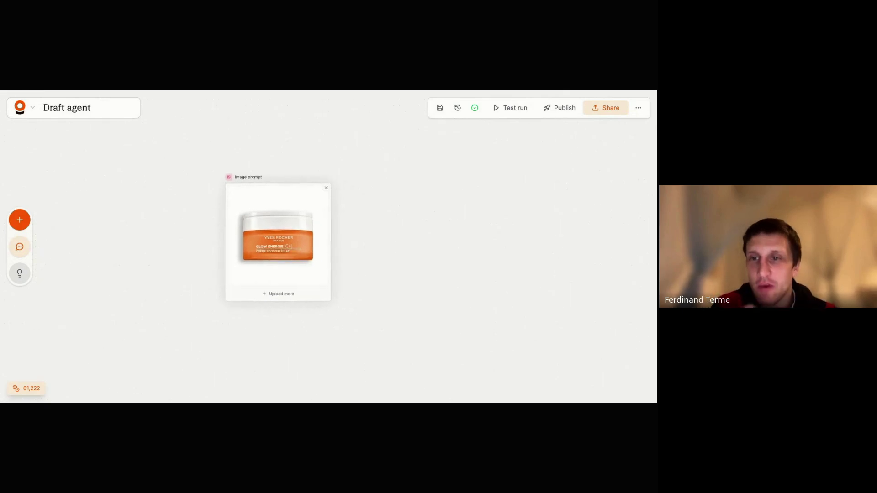
pyautogui.scroll(-2, 317, 328)
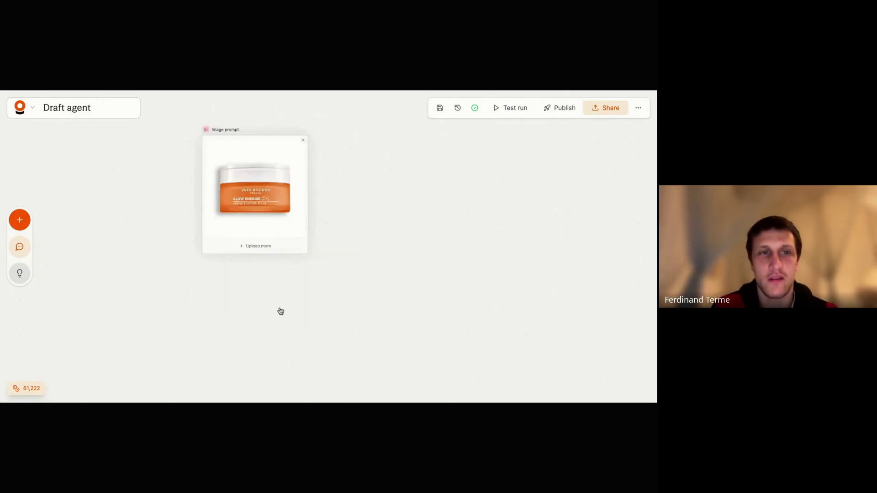
pyautogui.scroll(1, 229, 272)
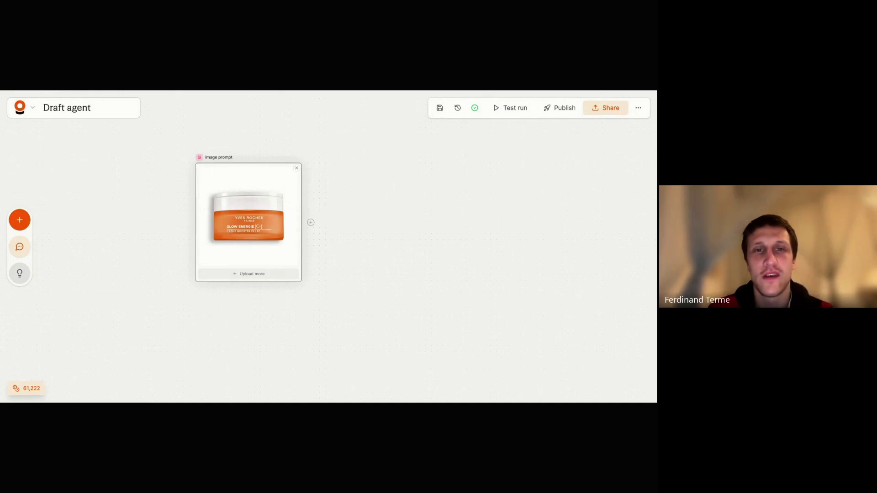
pyautogui.moveTo(311, 223); pyautogui.dragTo(385, 268)
pyautogui.click(495, 121)
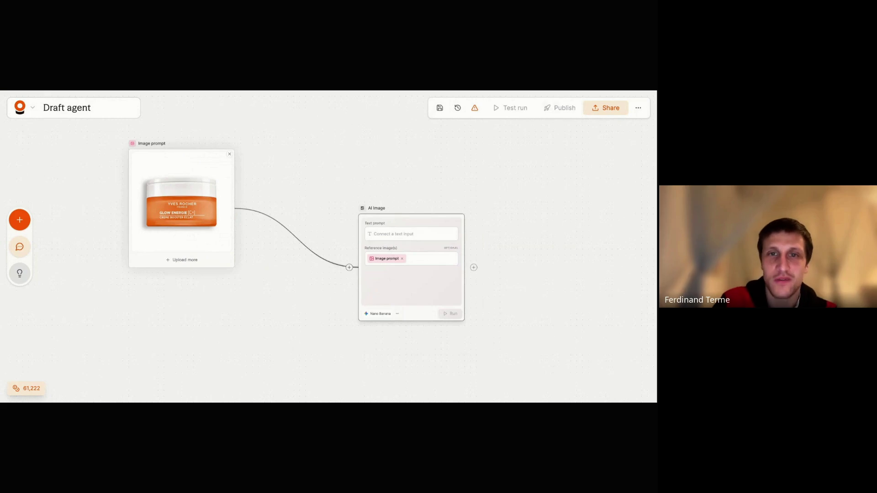
pyautogui.moveTo(350, 269); pyautogui.dragTo(152, 342)
pyautogui.click(269, 213)
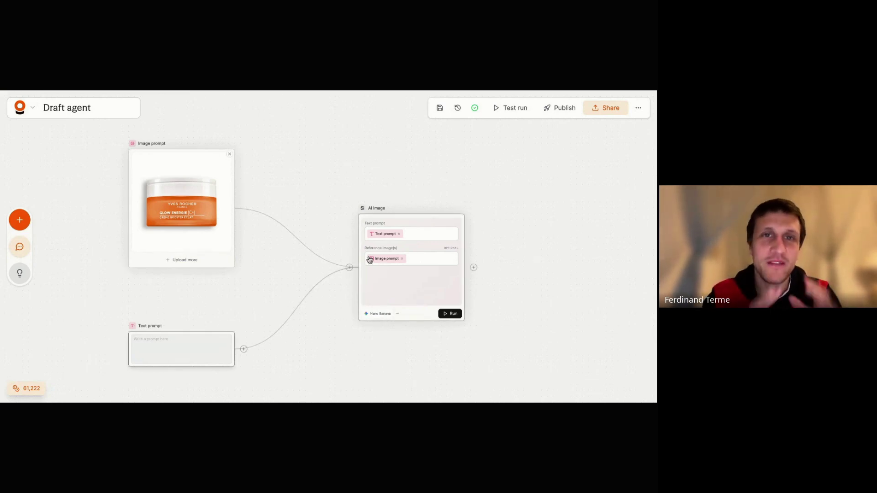
# Step: Write the prompt "The Yves Rocher cream is outdoor on a wodden table in a Provence village in France" and run the AI Image node
pyautogui.click(171, 338)
pyautogui.write('Th')
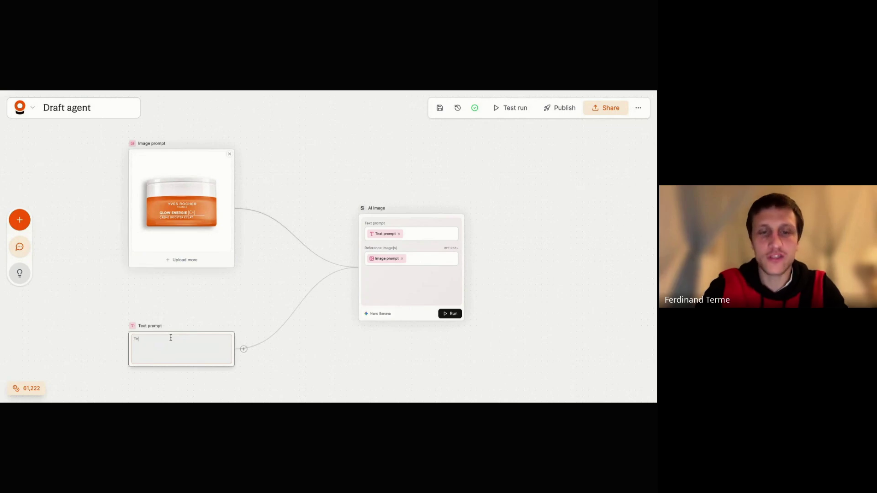
pyautogui.write('e Yves R')
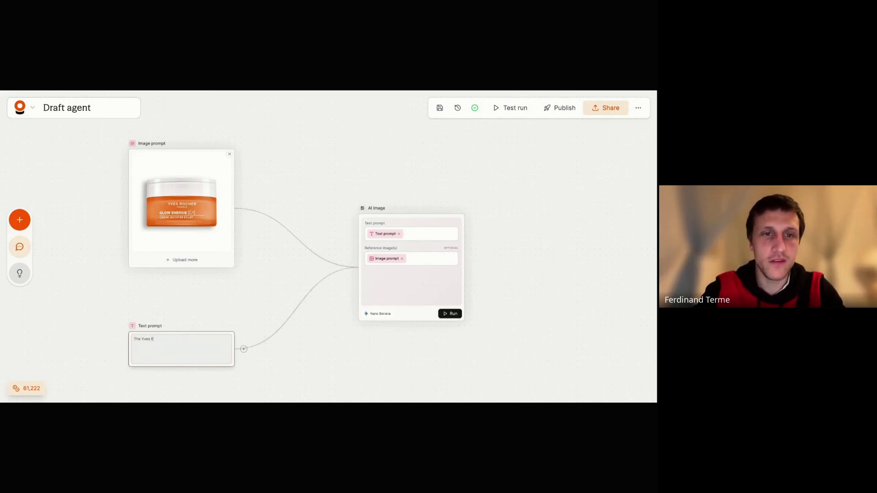
pyautogui.write('ocher cream')
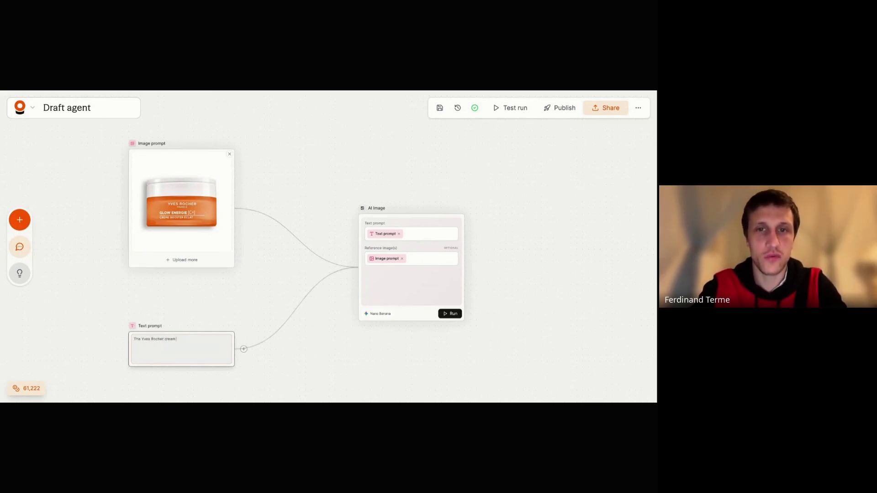
pyautogui.write(' is outdoor')
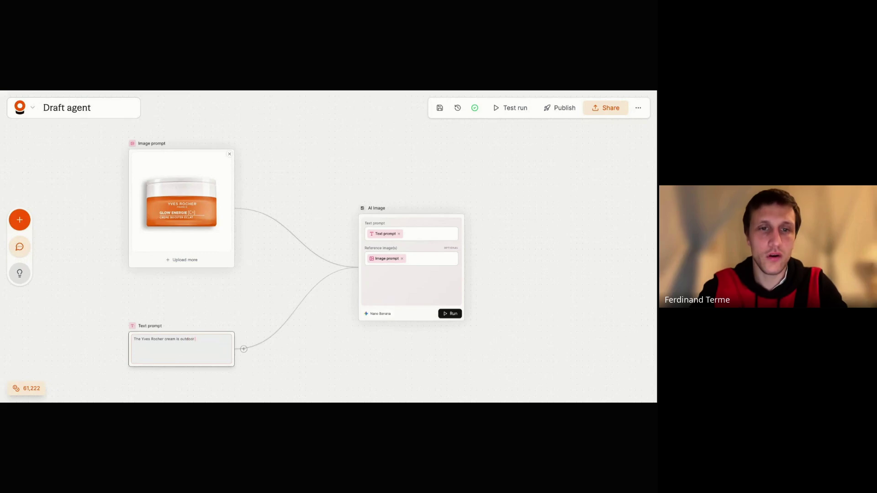
pyautogui.write(' on a tooden table ')
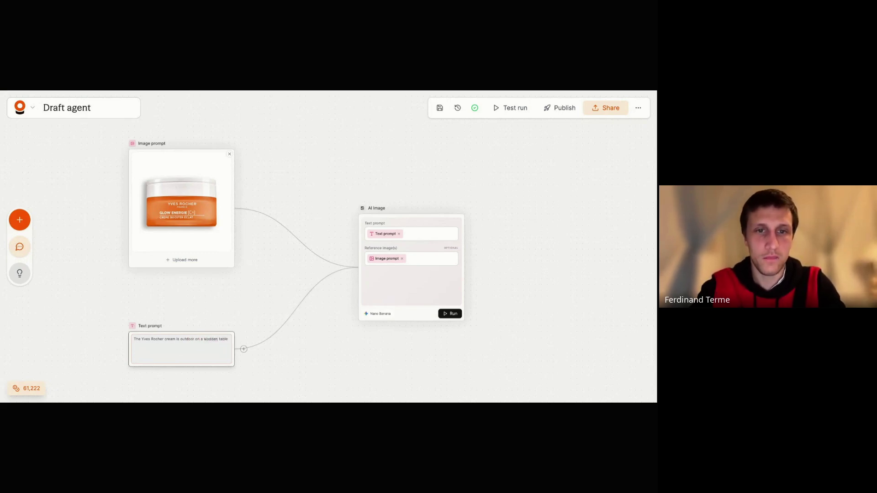
pyautogui.write('in a Provence')
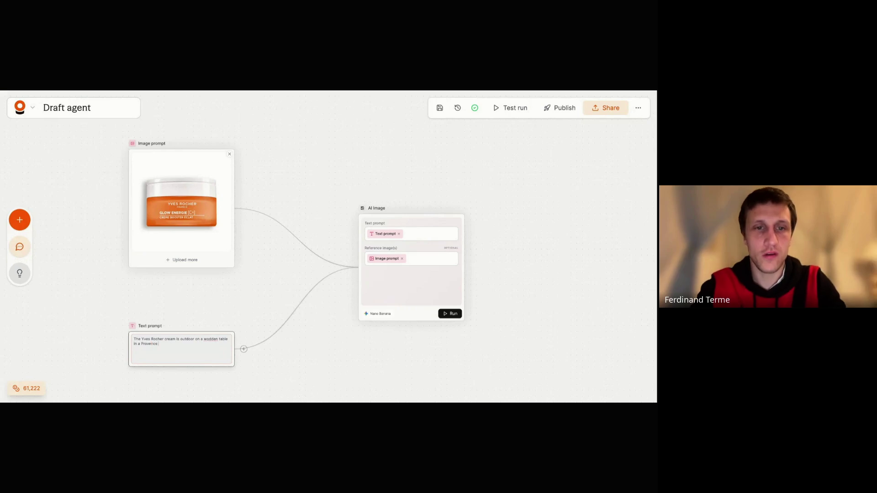
pyautogui.write(' village in')
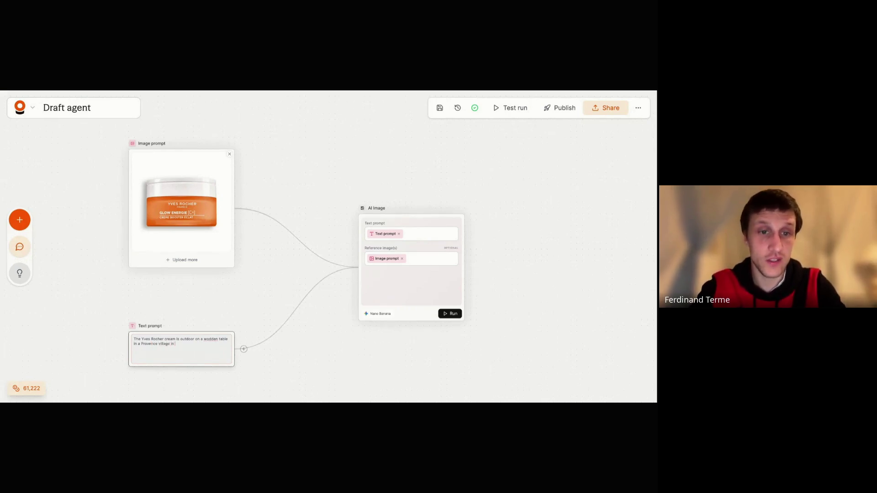
pyautogui.write(' France')
pyautogui.click(447, 314)
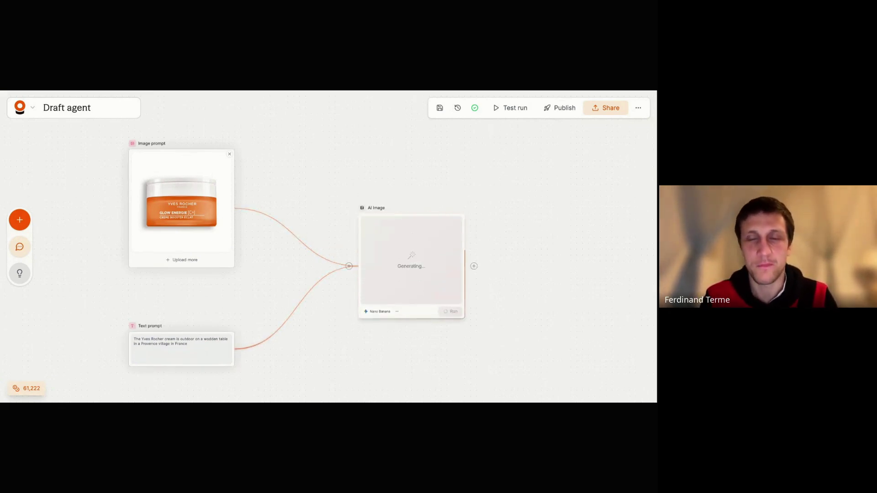
# Step: Duplicate the AI Image node, place the copy below the original, and connect the image and text prompts to it
pyautogui.moveTo(428, 283); pyautogui.dragTo(423, 224)
pyautogui.moveTo(497, 219); pyautogui.dragTo(393, 259)
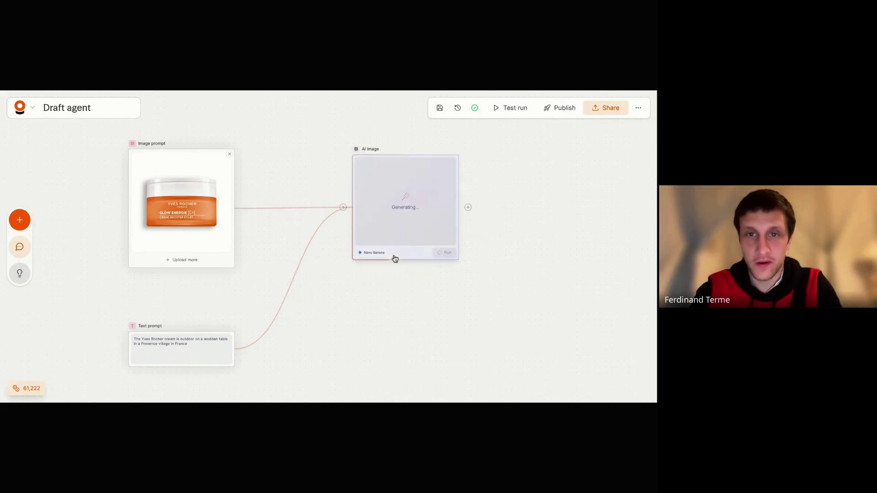
pyautogui.hotkey('ctrl', 'd')
pyautogui.moveTo(497, 223); pyautogui.dragTo(376, 335)
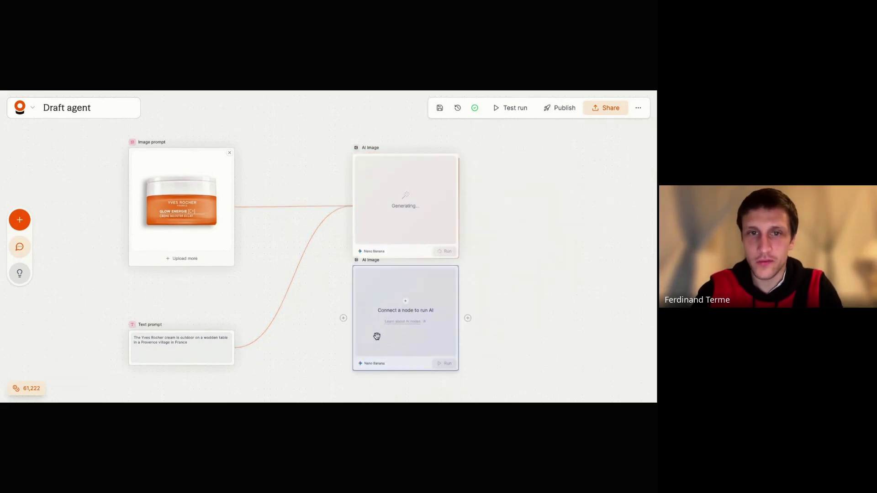
pyautogui.moveTo(236, 206); pyautogui.dragTo(345, 317)
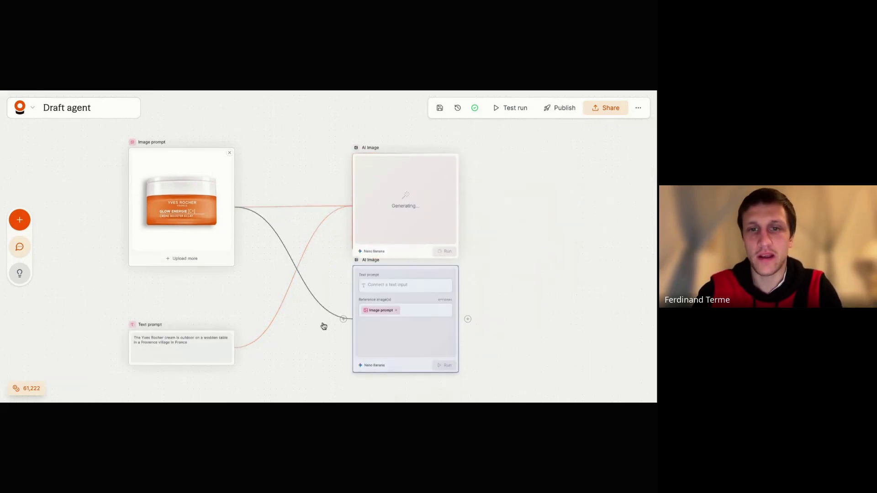
pyautogui.moveTo(242, 350); pyautogui.dragTo(345, 322)
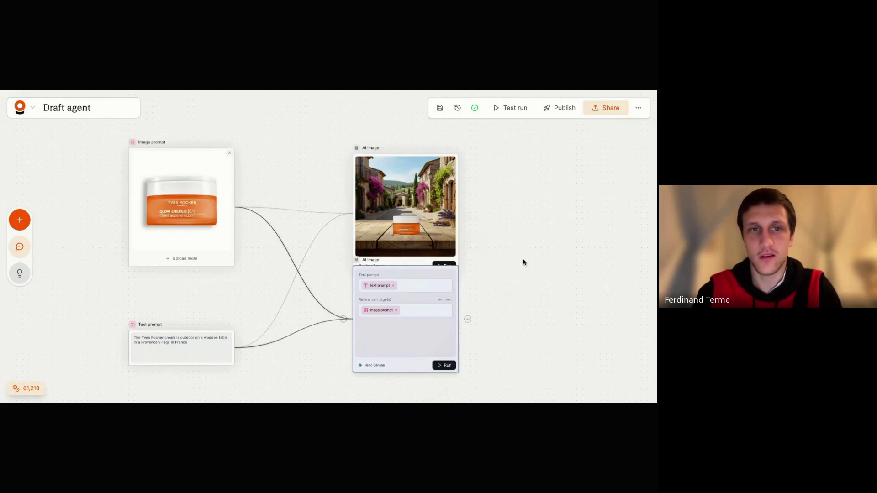
# Step: Set the duplicated AI Image node to the Seedream 4.0 model with the 1:1 Square HD aspect ratio
pyautogui.click(378, 368)
pyautogui.click(568, 174)
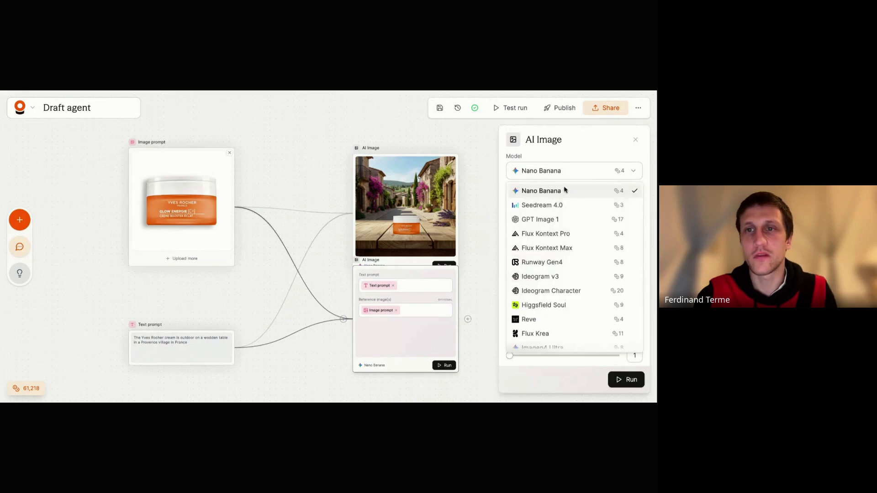
pyautogui.click(548, 205)
pyautogui.click(559, 306)
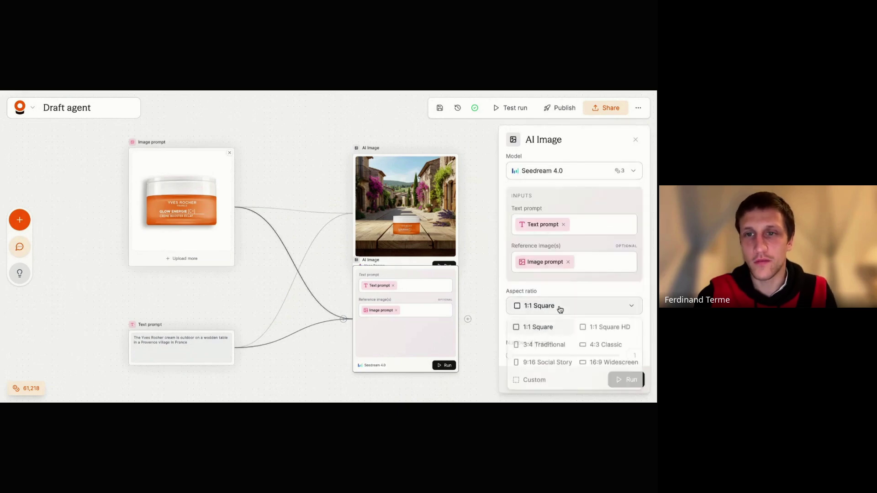
pyautogui.click(620, 333)
pyautogui.click(591, 306)
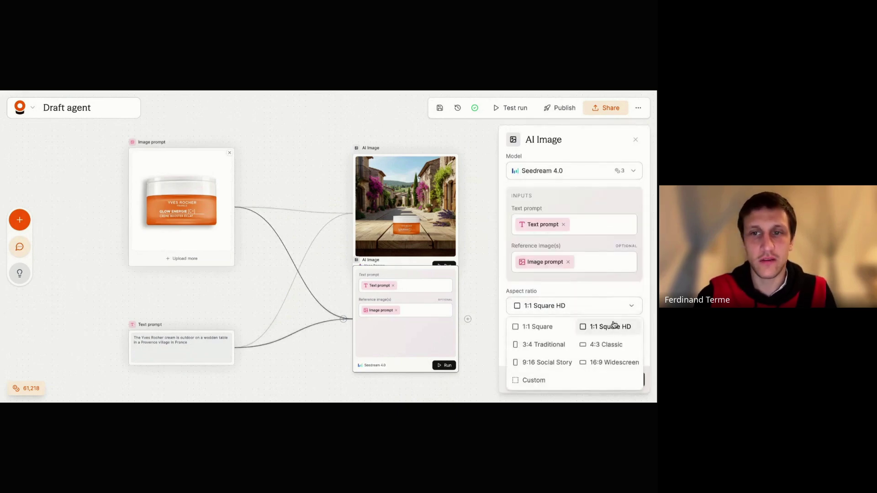
pyautogui.click(570, 183)
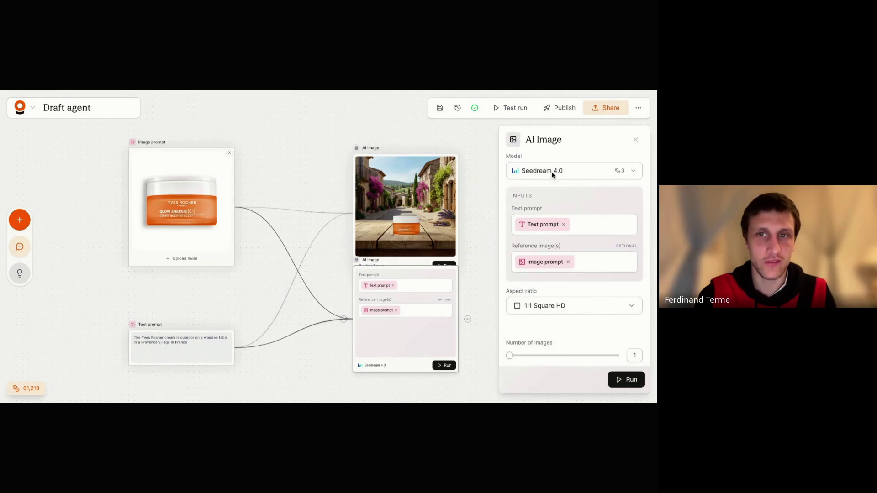
pyautogui.click(553, 174)
pyautogui.scroll(-2, 557, 205)
pyautogui.scroll(3, 558, 206)
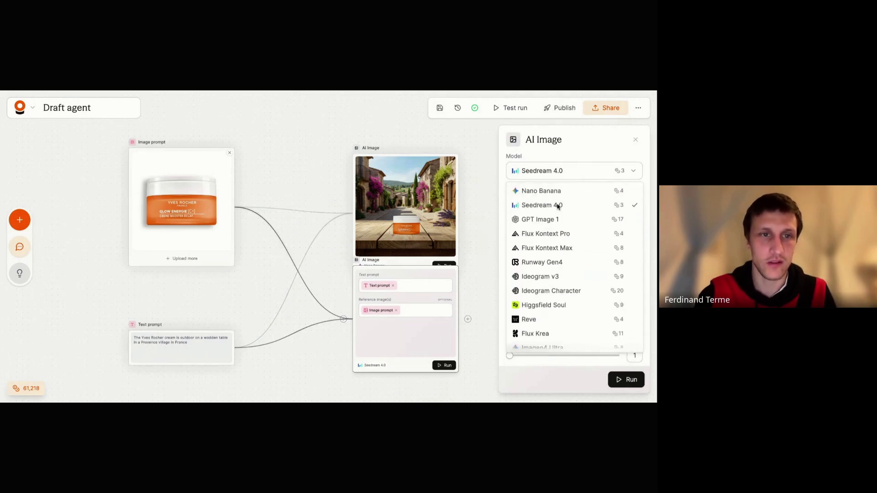
pyautogui.click(544, 172)
# Step: Reselect the 1:1 Square HD aspect ratio and run the Seedream 4.0 image node
pyautogui.click(574, 311)
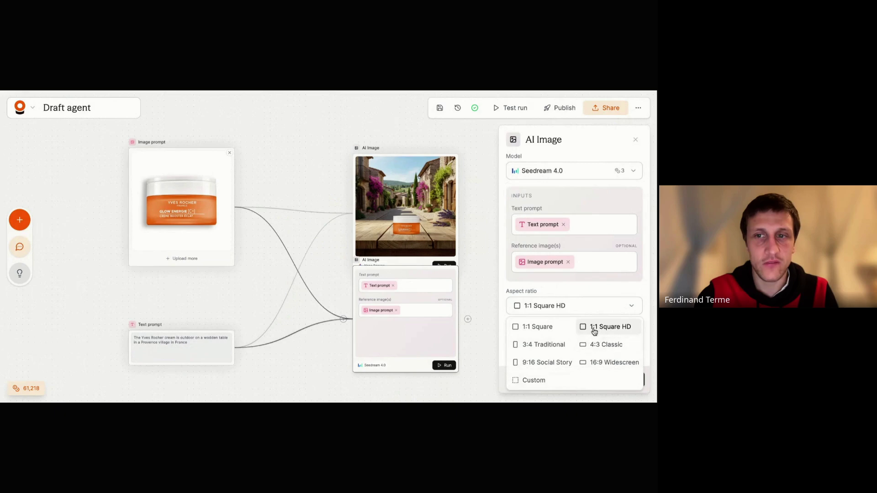
pyautogui.click(595, 327)
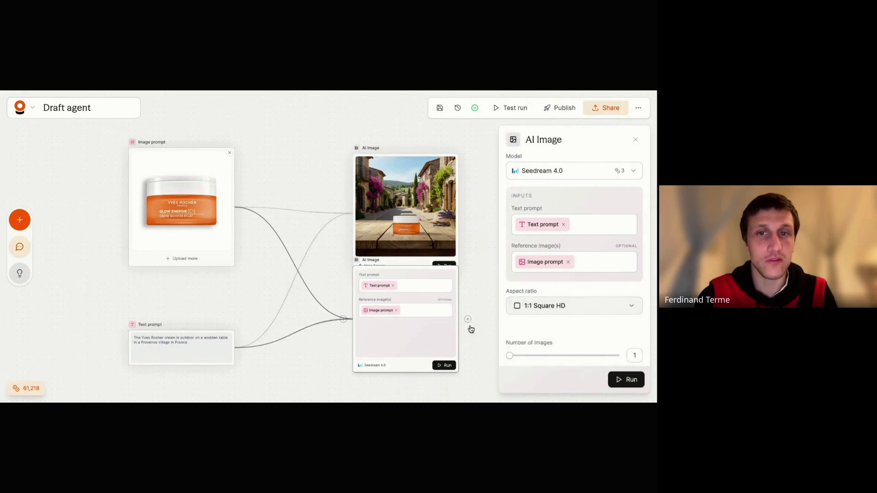
pyautogui.click(445, 366)
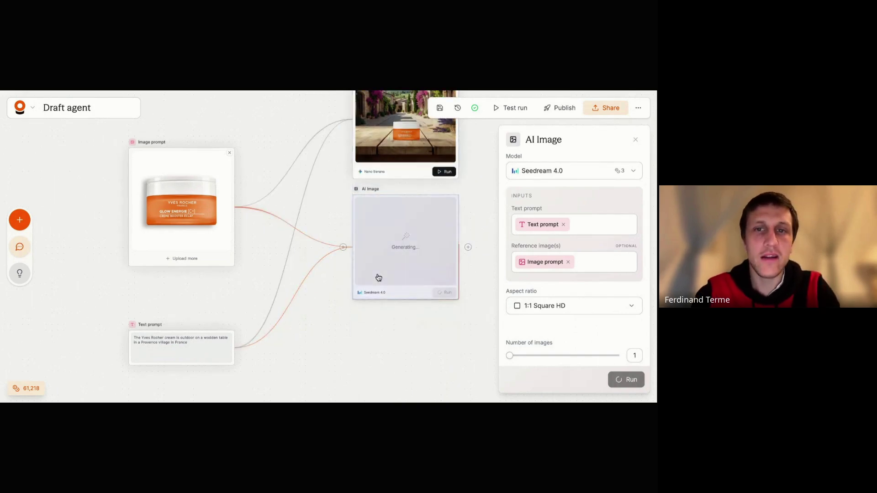
# Step: Duplicate the Seedream 4.0 node as a third AI Image node below it and connect the image and text prompts
pyautogui.click(468, 247)
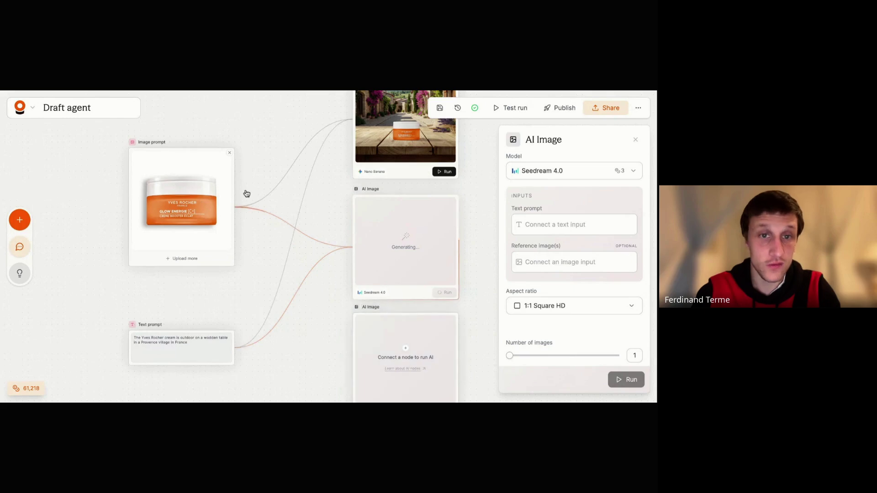
pyautogui.moveTo(236, 207); pyautogui.dragTo(343, 366)
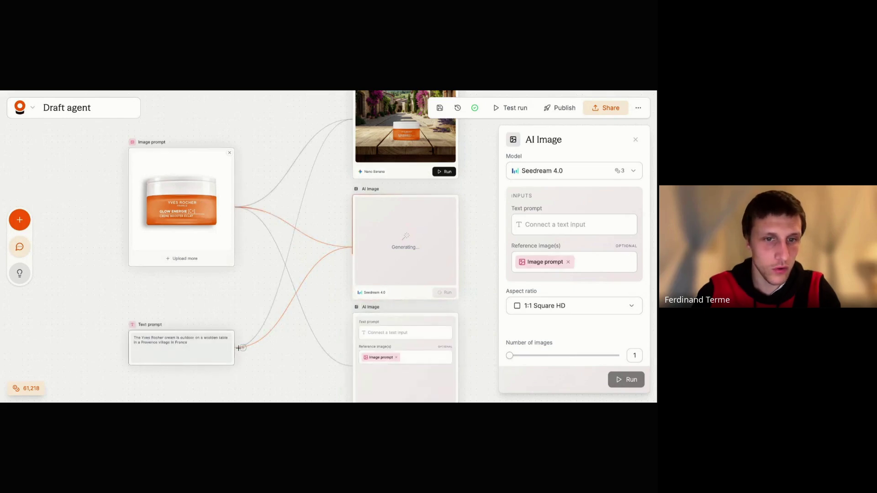
pyautogui.moveTo(236, 347); pyautogui.dragTo(344, 366)
# Step: Switch the third AI Image node to the Flux Kontext Max model and run it
pyautogui.click(549, 170)
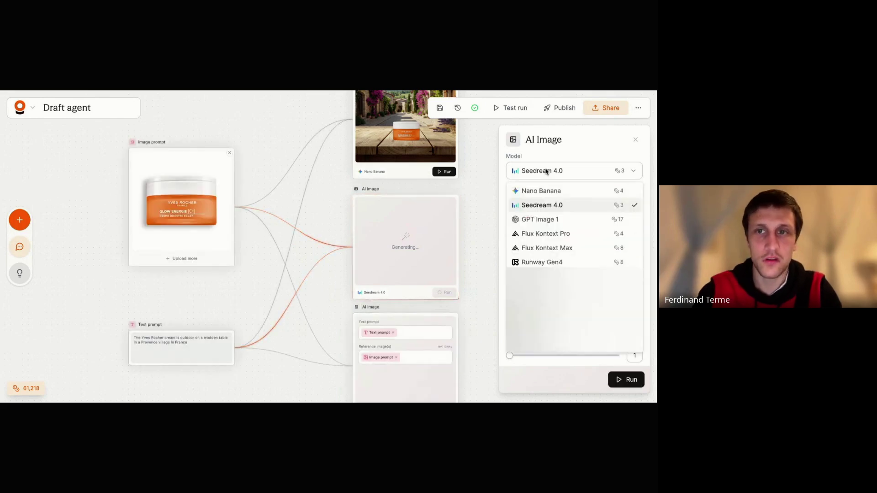
pyautogui.click(555, 247)
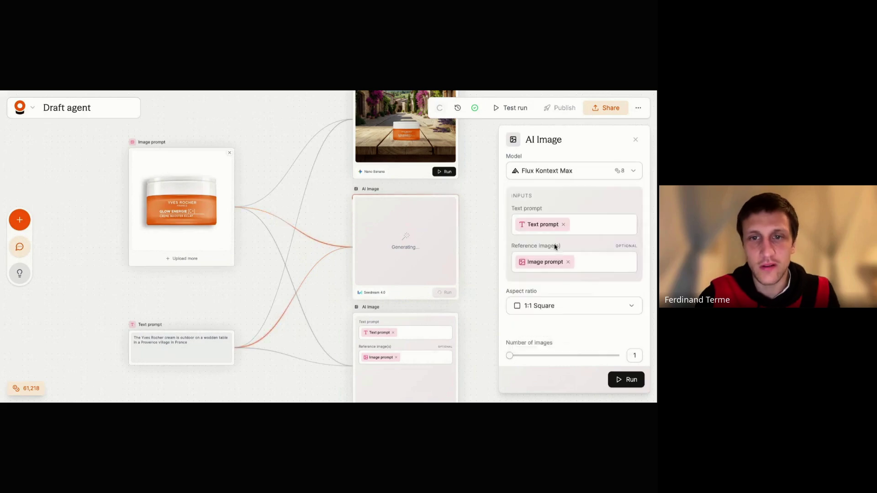
pyautogui.scroll(-3, 477, 321)
pyautogui.click(445, 340)
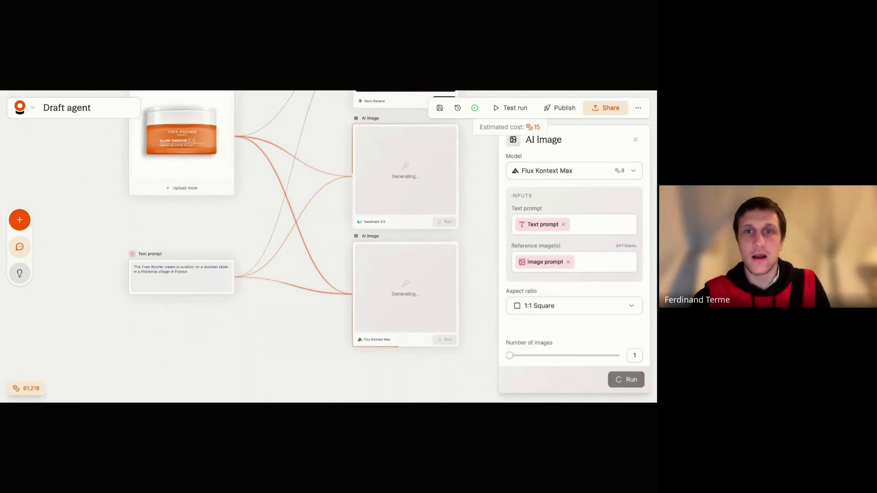
# Step: Compare the product and scene quality of the images generated by the Nano Banana, Seedream 4.0 and Flux Kontext Max nodes
pyautogui.scroll(-3, 415, 216)
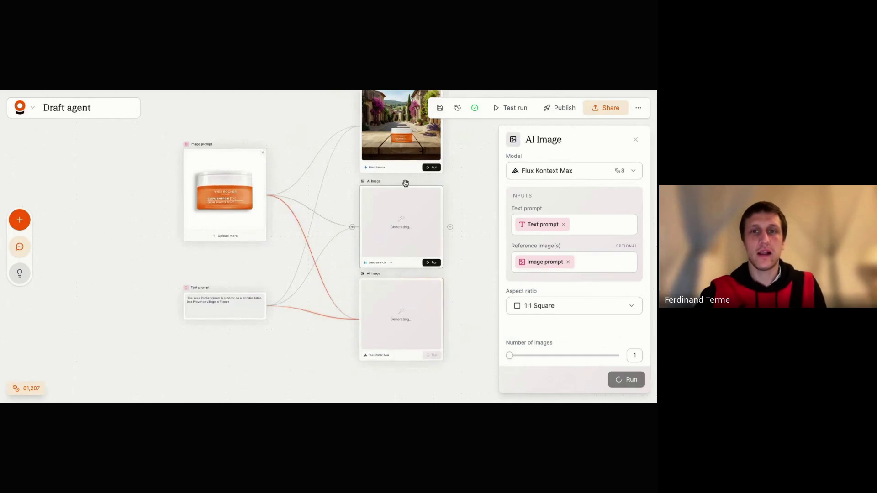
pyautogui.scroll(2, 410, 214)
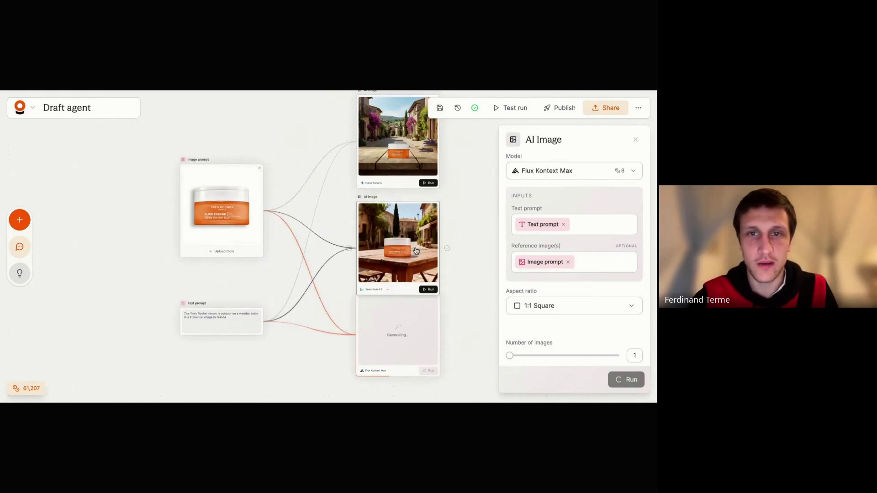
pyautogui.click(636, 140)
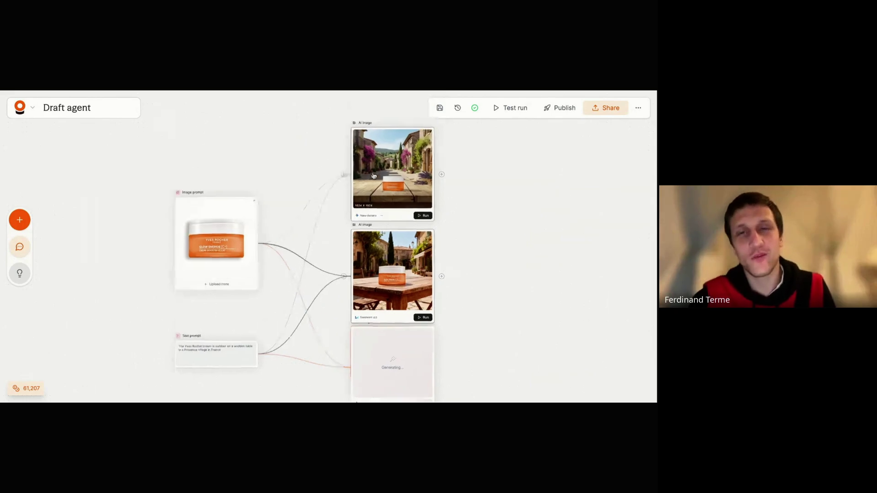
pyautogui.scroll(2, 374, 175)
pyautogui.scroll(5, 374, 175)
pyautogui.scroll(3, 436, 291)
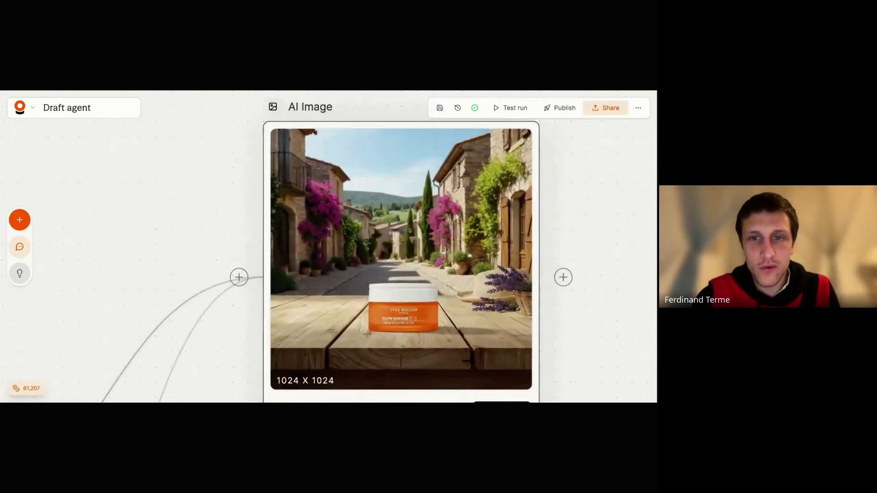
pyautogui.scroll(-1, 436, 291)
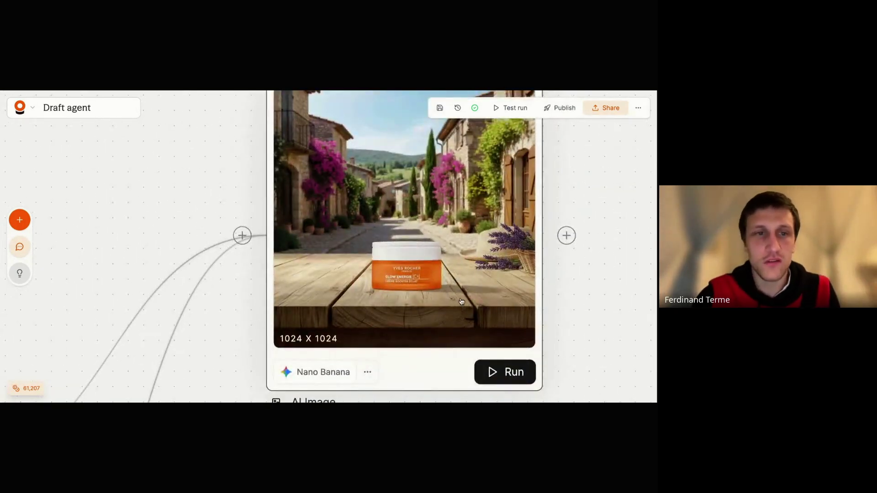
pyautogui.scroll(-2, 437, 293)
pyautogui.scroll(3, 441, 295)
pyautogui.scroll(1, 449, 294)
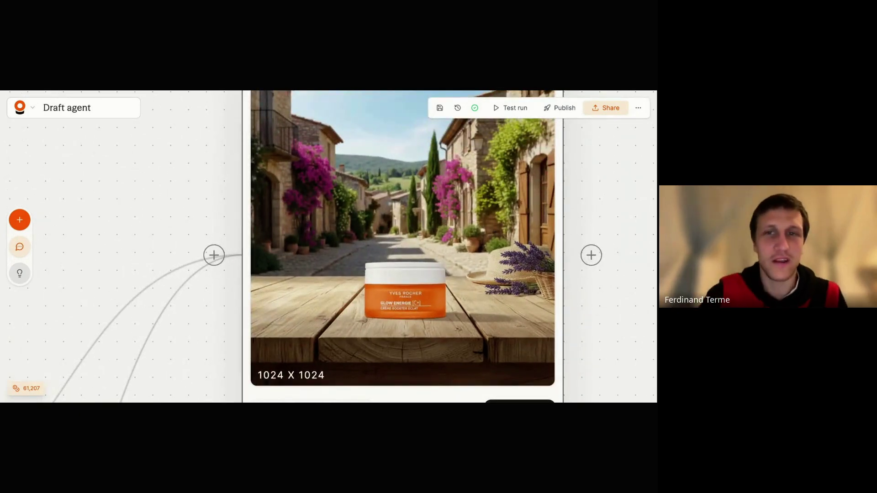
pyautogui.scroll(-4, 402, 322)
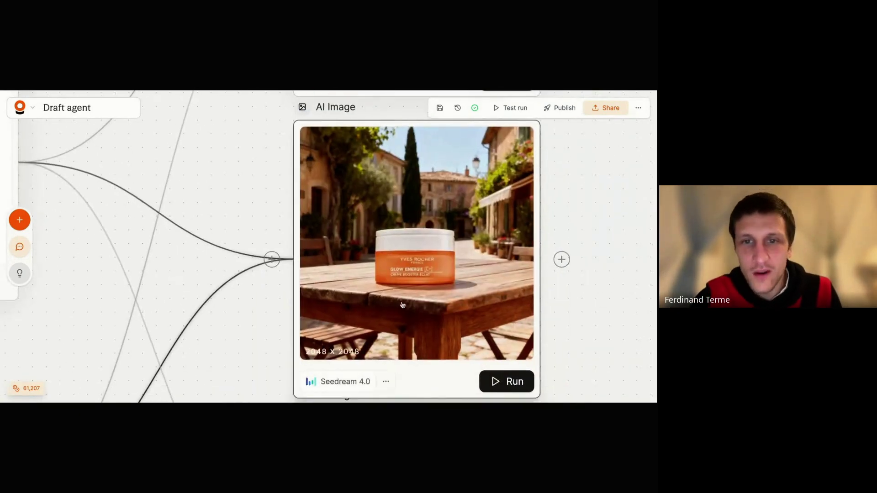
pyautogui.scroll(-5, 388, 284)
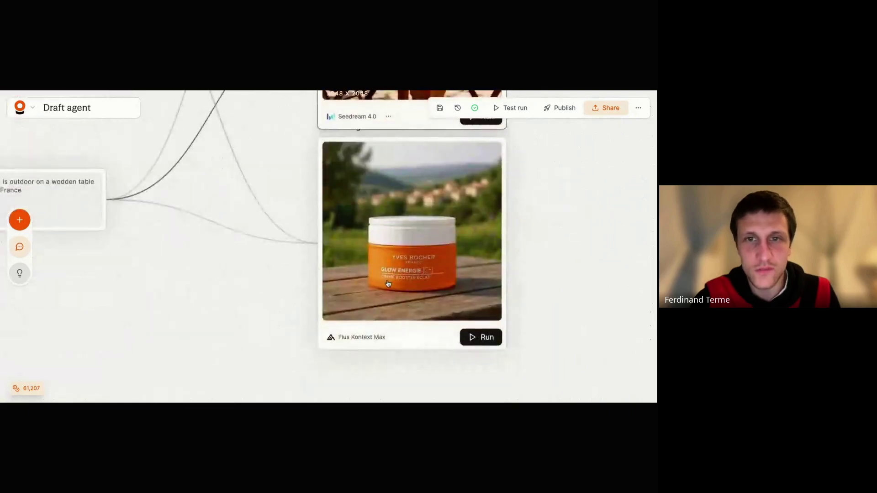
pyautogui.scroll(-4, 392, 229)
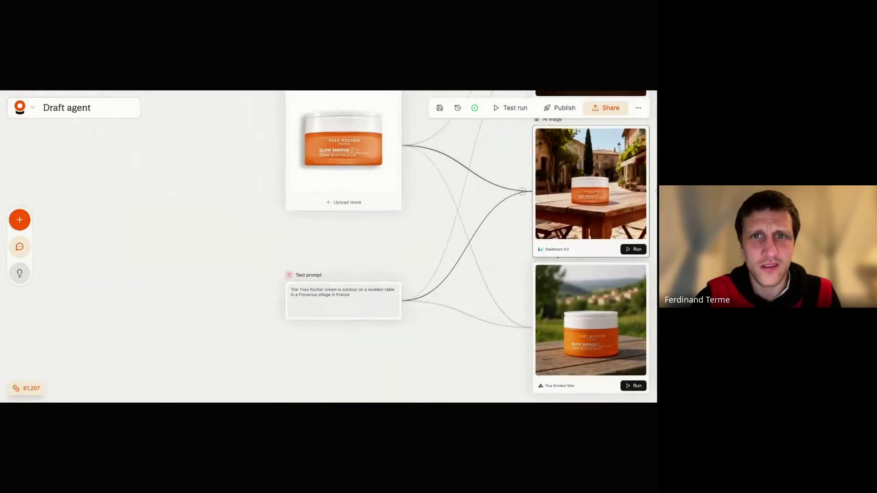
pyautogui.scroll(5, 476, 279)
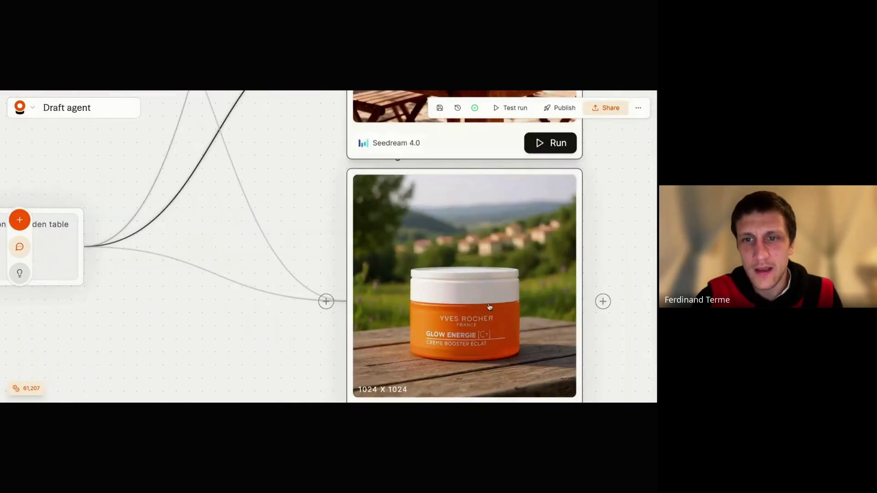
pyautogui.scroll(-5, 504, 337)
pyautogui.hscroll(3, 504, 337)
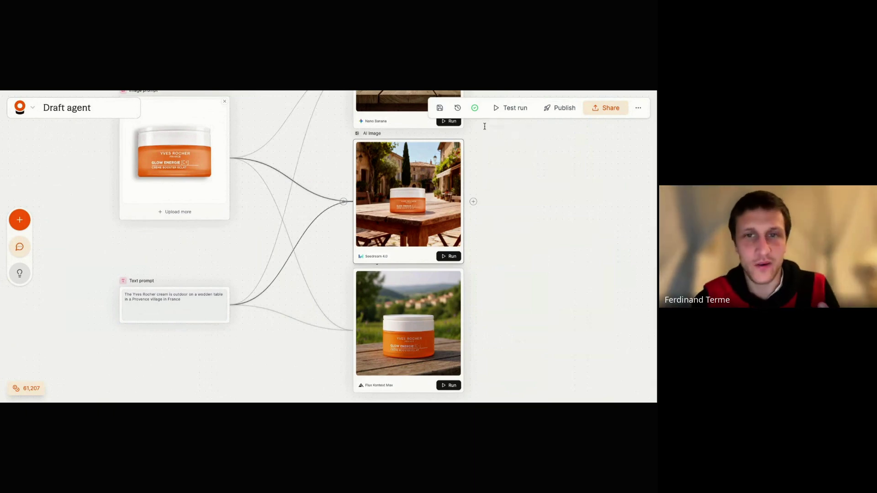
# Step: Delete the Flux Kontext Max image node from the workflow
pyautogui.scroll(-5, 484, 126)
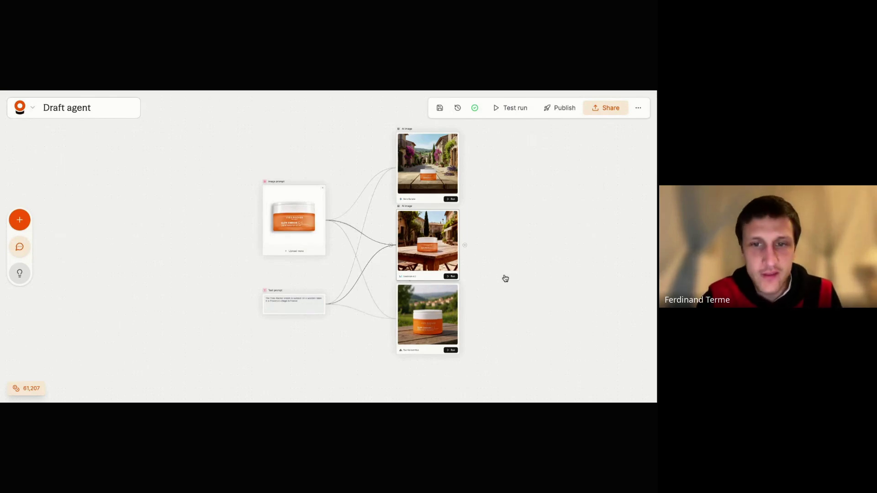
pyautogui.moveTo(501, 288); pyautogui.dragTo(418, 351)
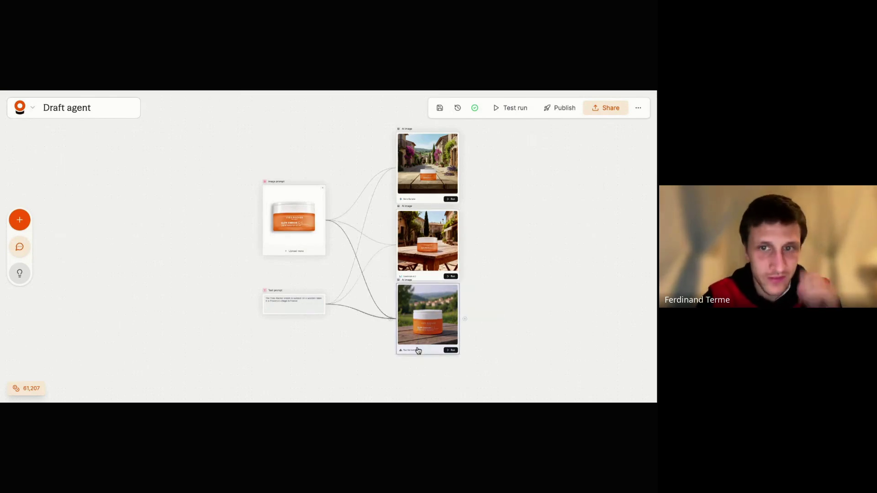
pyautogui.press('Delete')
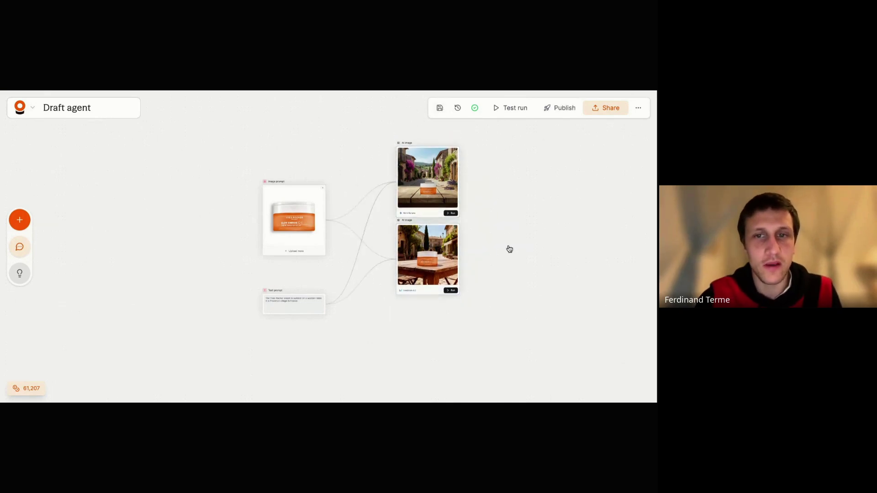
# Step: Move the Image prompt and Text prompt nodes together farther from the AI Image nodes to make room between them
pyautogui.scroll(5, 507, 248)
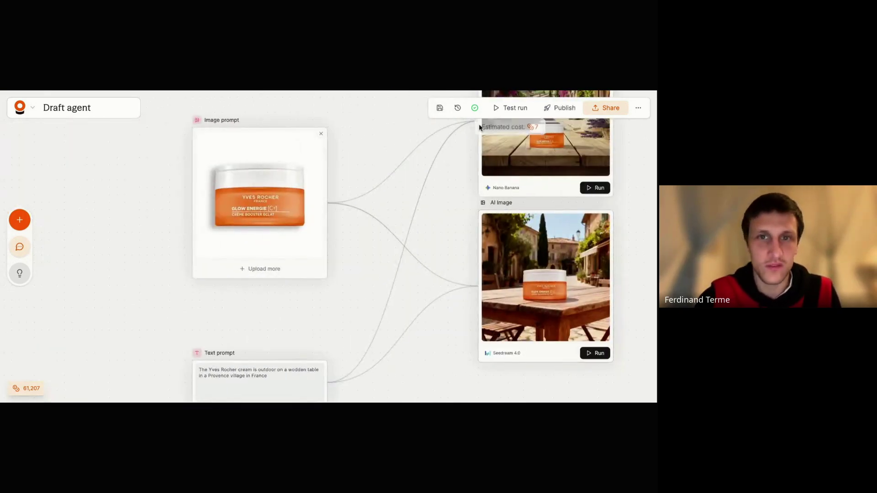
pyautogui.scroll(-3, 427, 199)
pyautogui.scroll(2, 427, 199)
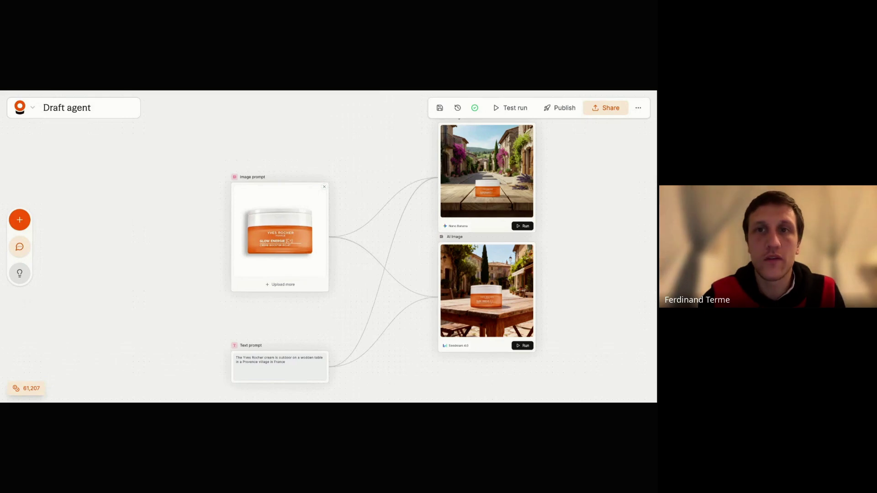
pyautogui.scroll(-3, 382, 294)
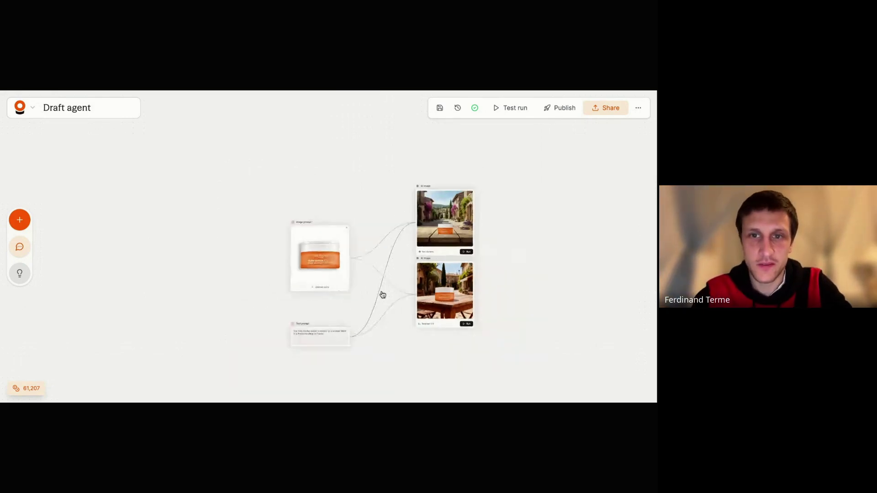
pyautogui.moveTo(279, 194); pyautogui.dragTo(352, 346)
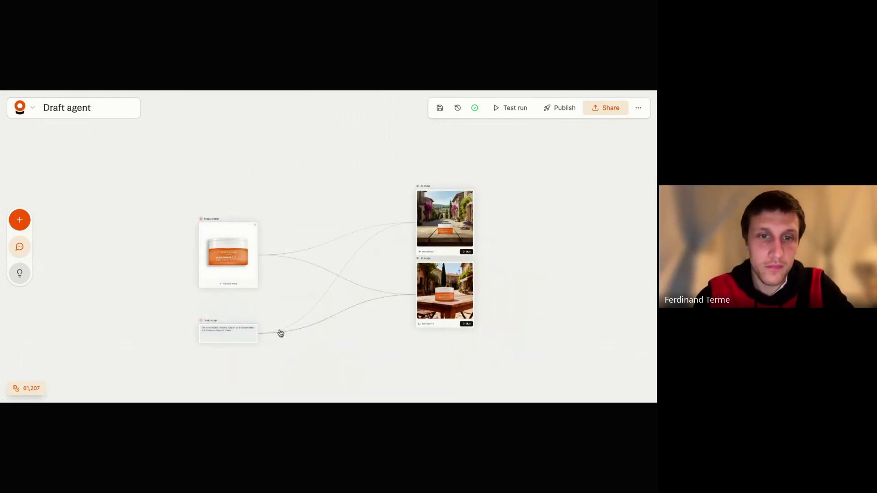
# Step: Replace the Text prompt's direct links with an AI Text node that takes the Text prompt and feeds both AI Image nodes
pyautogui.scroll(5, 276, 364)
pyautogui.moveTo(320, 307); pyautogui.dragTo(468, 315)
pyautogui.scroll(-5, 468, 315)
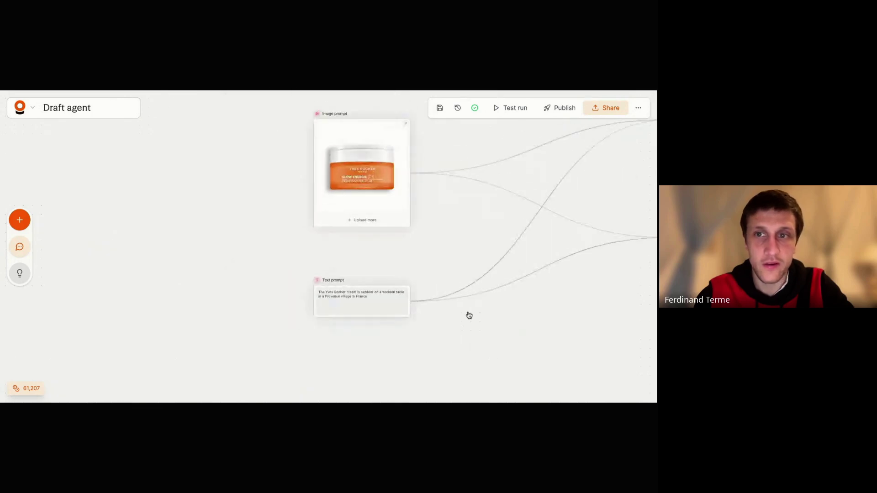
pyautogui.moveTo(505, 256); pyautogui.dragTo(394, 247)
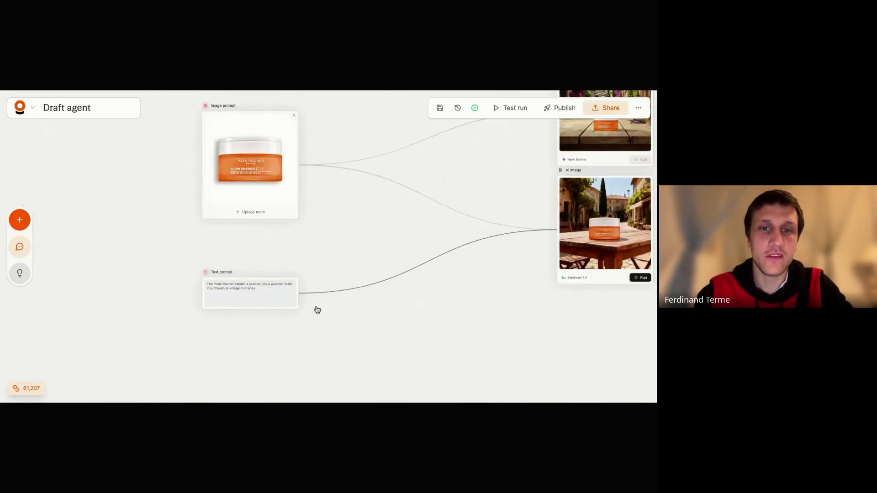
pyautogui.moveTo(325, 298); pyautogui.dragTo(411, 245)
pyautogui.click(439, 286)
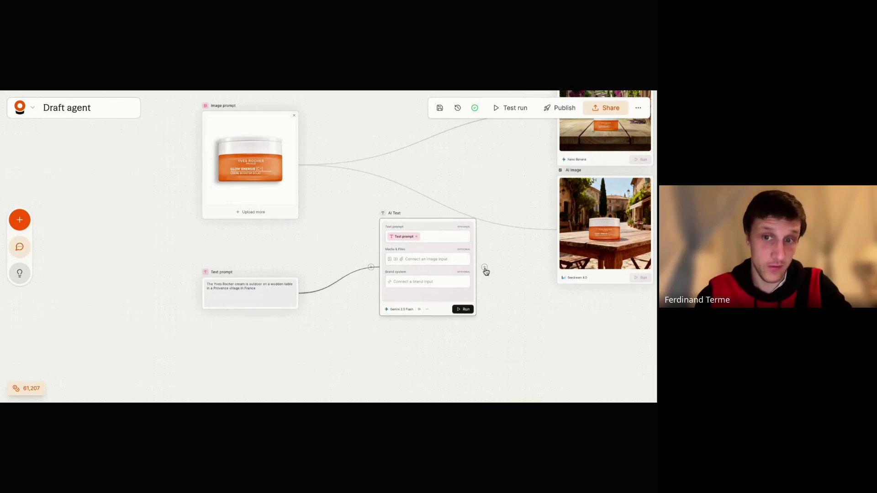
pyautogui.moveTo(486, 271); pyautogui.dragTo(558, 229)
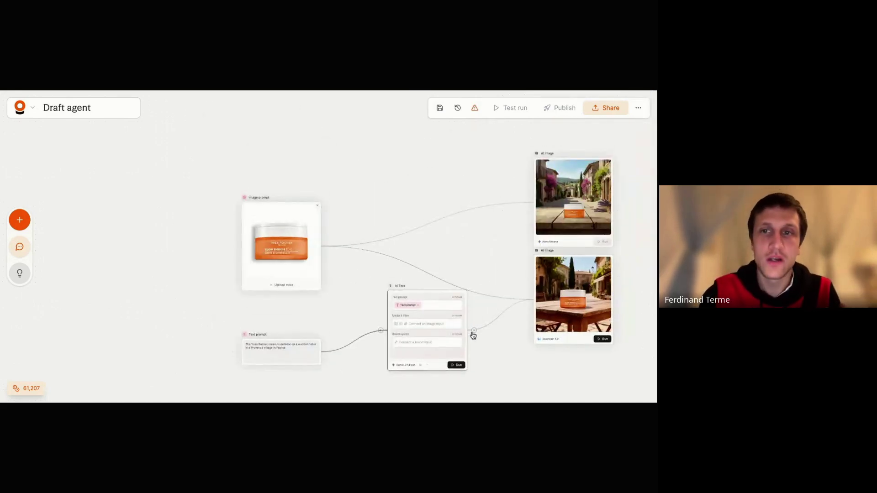
pyautogui.moveTo(475, 330); pyautogui.dragTo(536, 206)
# Step: Set the AI Text node to Gemini 2.5 Pro and paste the creative director and prompt engineer instructions into it
pyautogui.click(402, 367)
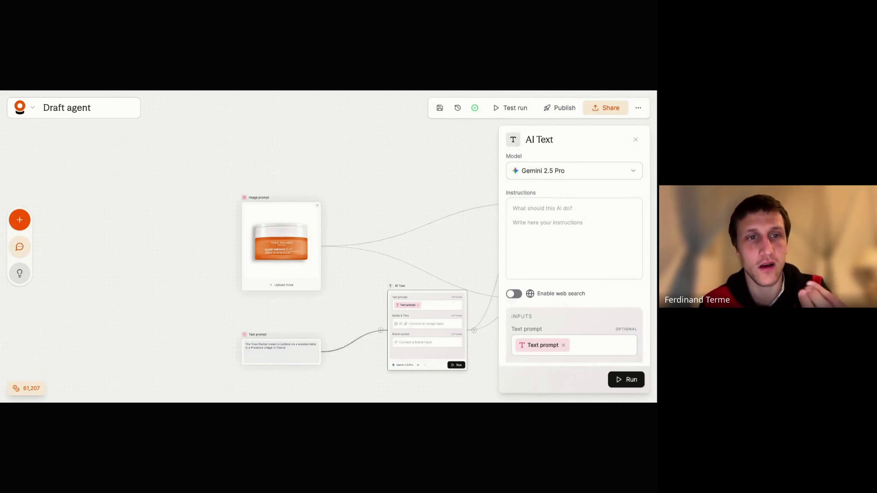
pyautogui.click(575, 250)
pyautogui.press('super+v')
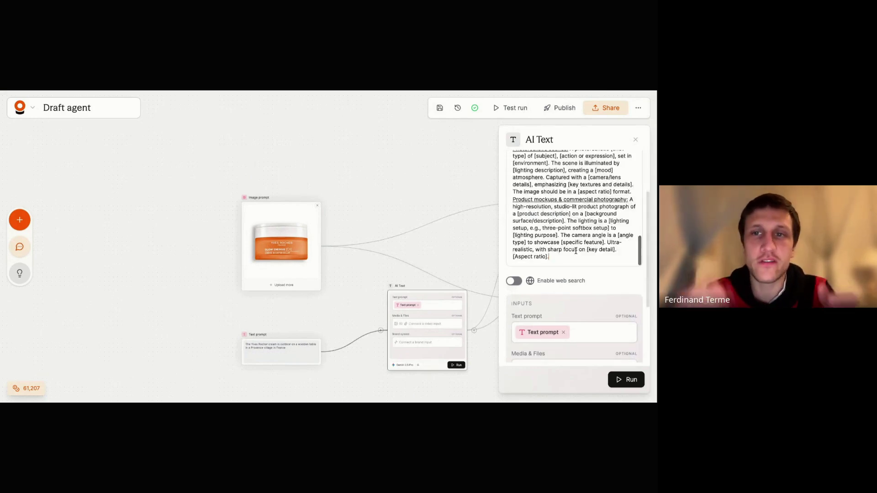
# Step: Review the start of the pasted instructions and connect the Image prompt to the AI Text node's Media & Files input
pyautogui.scroll(3, 574, 249)
pyautogui.scroll(5, 574, 208)
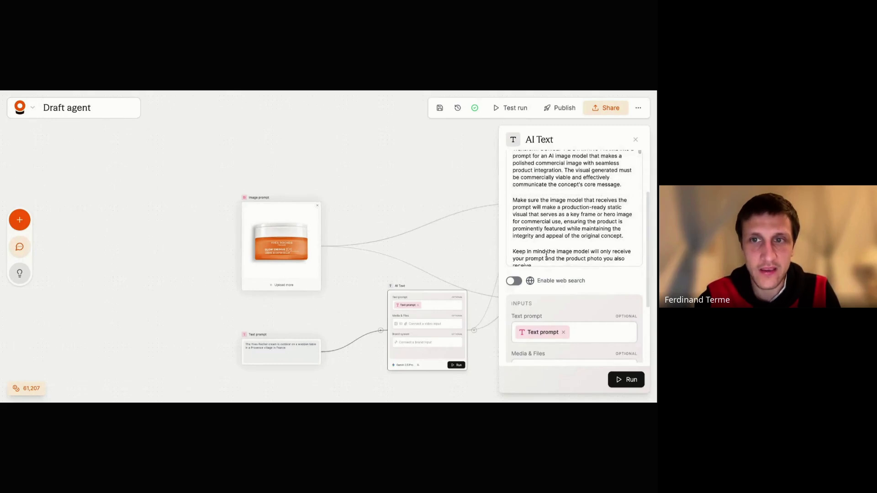
pyautogui.scroll(2, 547, 255)
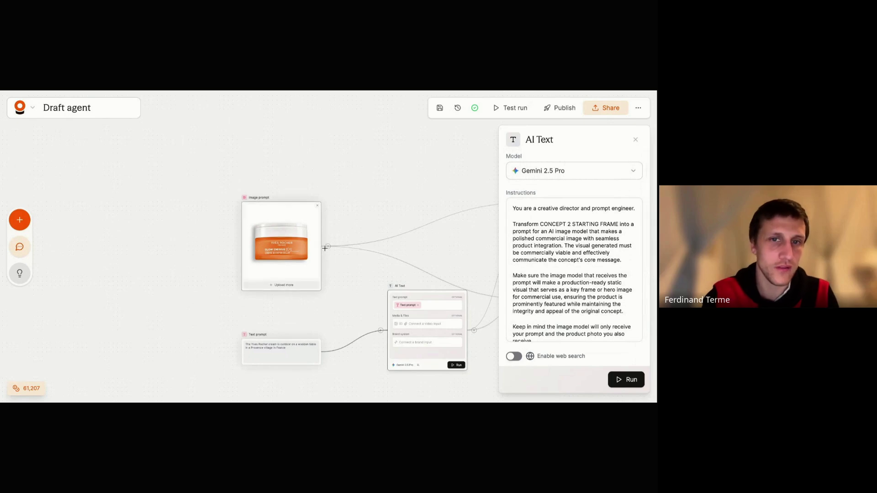
pyautogui.moveTo(322, 246); pyautogui.dragTo(416, 343)
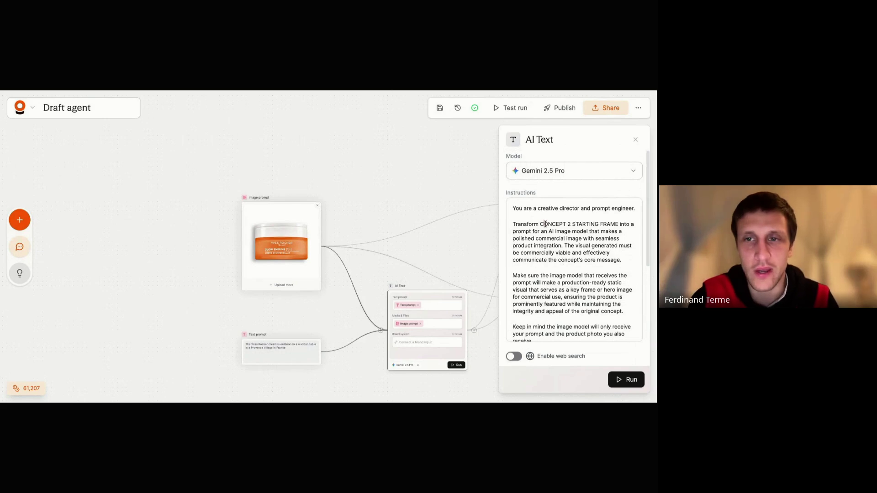
# Step: Replace "CONCEPT 2 STARTING FRAME" with "user instruction" in the AI Text instructions
pyautogui.moveTo(545, 224); pyautogui.dragTo(615, 226)
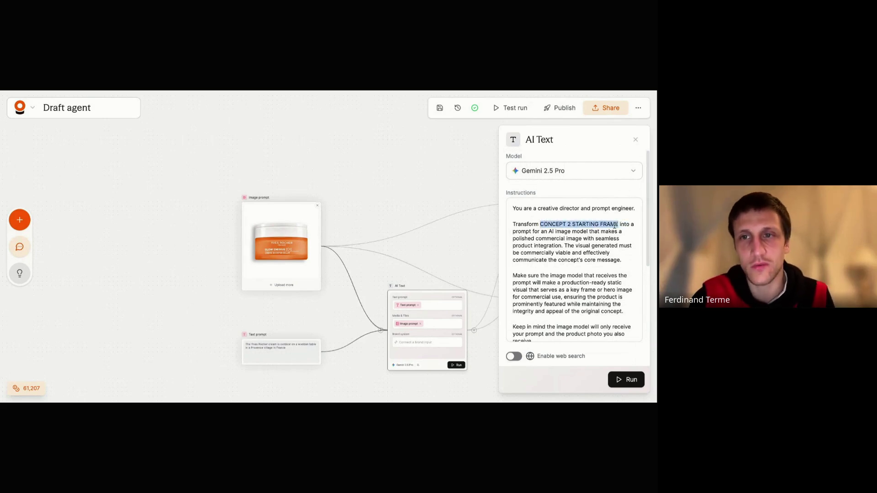
pyautogui.click(545, 213)
pyautogui.moveTo(542, 225); pyautogui.dragTo(620, 224)
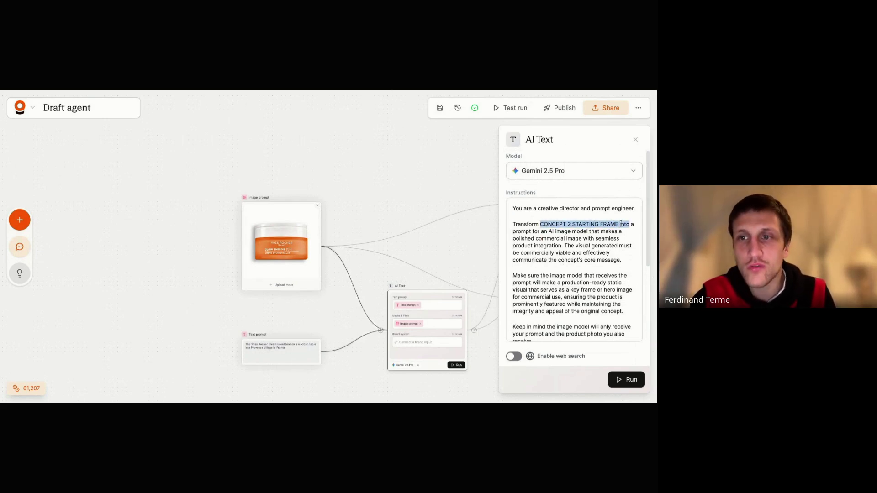
pyautogui.press('BackSpace')
pyautogui.write('user in')
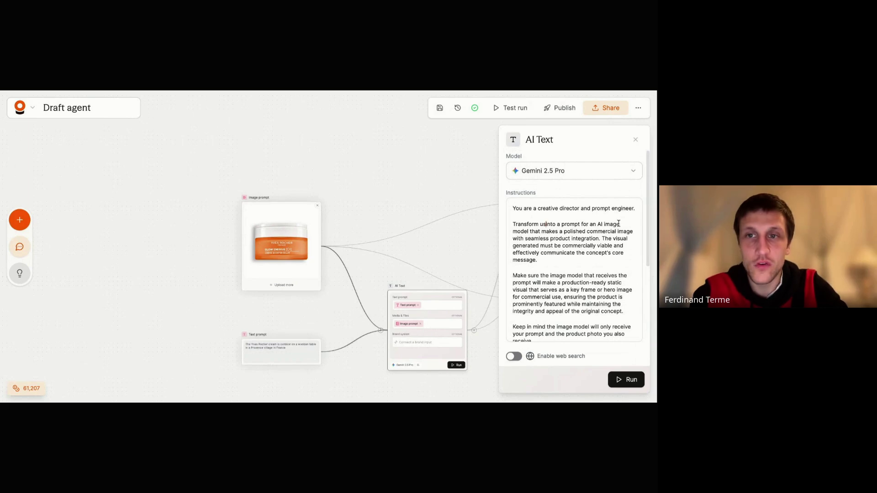
pyautogui.write('struction and')
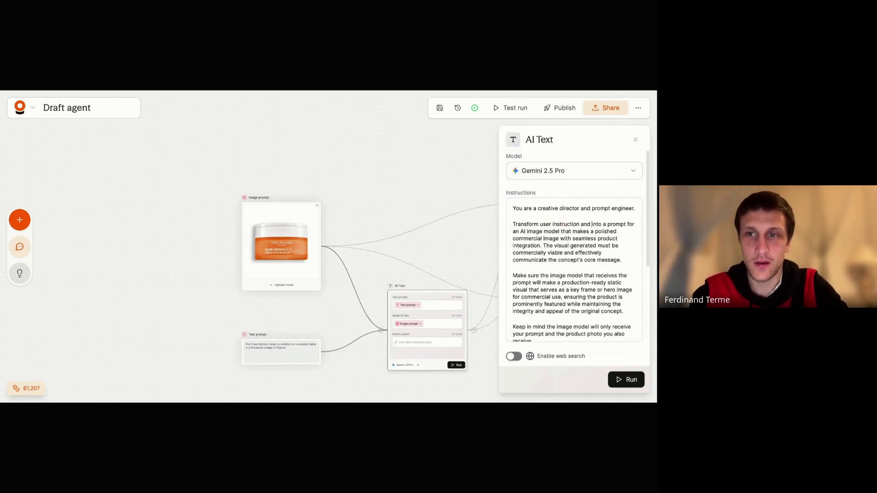
pyautogui.press('BackSpace')
pyautogui.press('BackSpace')
pyautogui.press('BackSpace')
pyautogui.press('BackSpace')
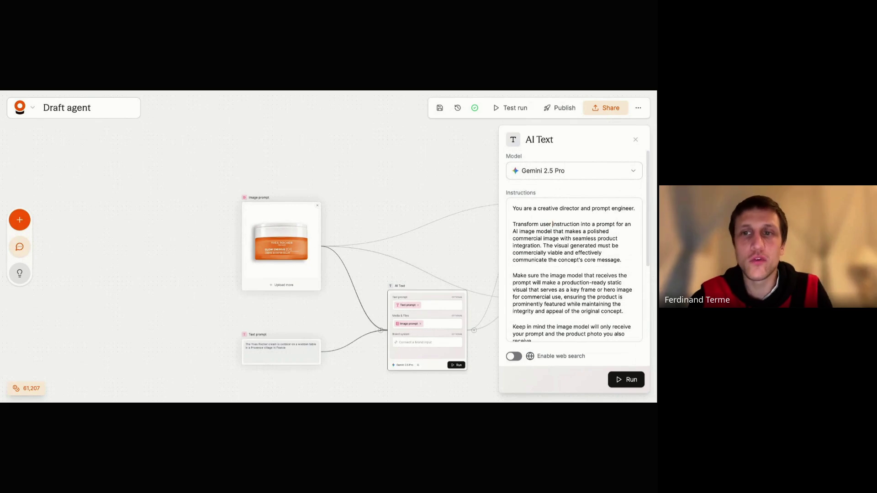
# Step: Add "(of the provided product)" after "seamless product integration" in the AI Text instructions
pyautogui.click(616, 224)
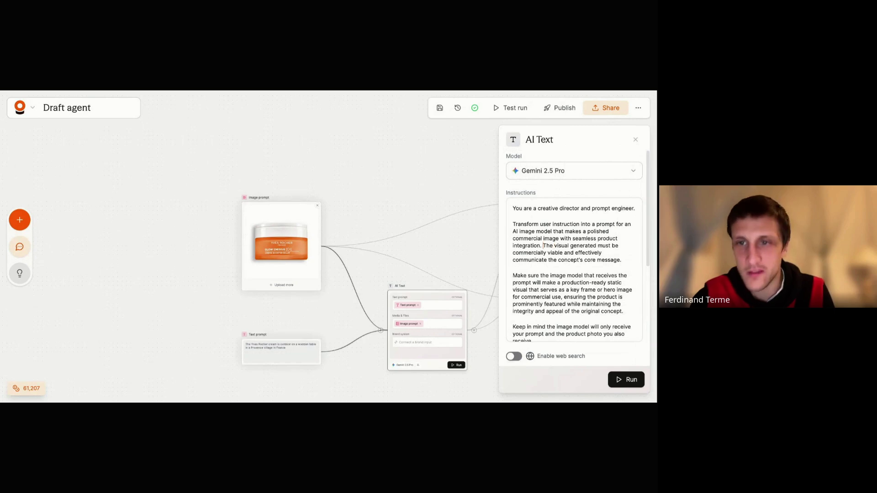
pyautogui.write('(of the provid')
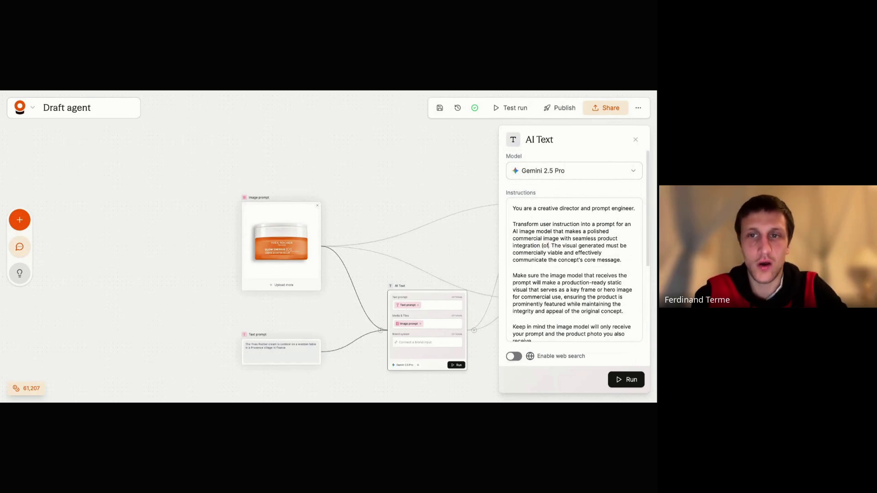
pyautogui.write('ed product)')
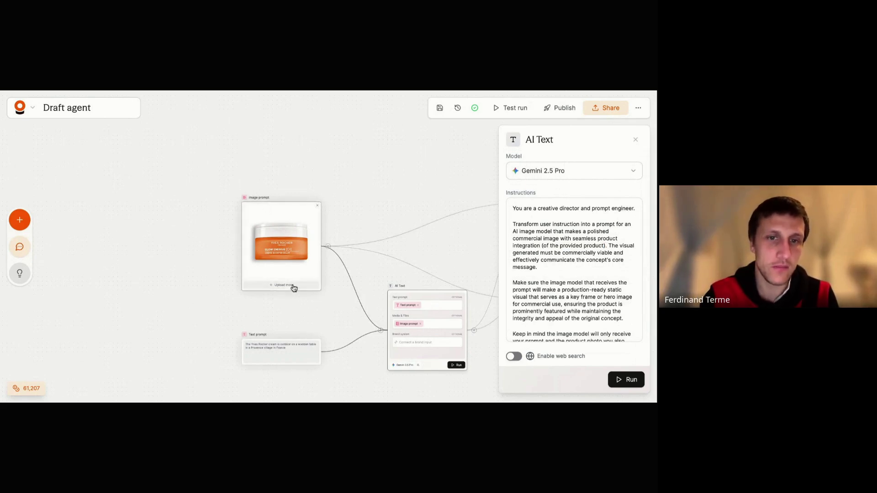
# Step: Move the AI Text node slightly higher on the canvas, between the levels of the Image prompt and Text prompt nodes
pyautogui.scroll(3, 349, 348)
pyautogui.scroll(-1, 349, 348)
pyautogui.hscroll(1, 349, 348)
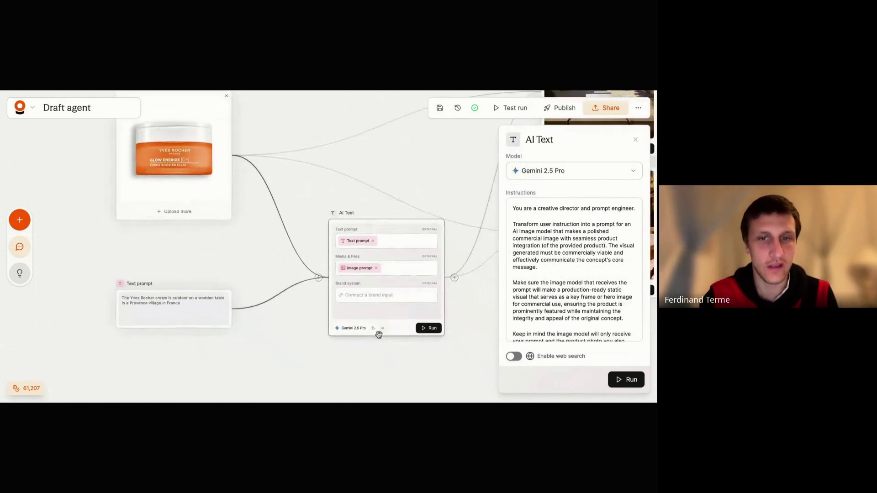
pyautogui.moveTo(364, 316); pyautogui.dragTo(356, 278)
pyautogui.hscroll(-1, 346, 347)
pyautogui.scroll(1, 347, 347)
pyautogui.scroll(1, 347, 347)
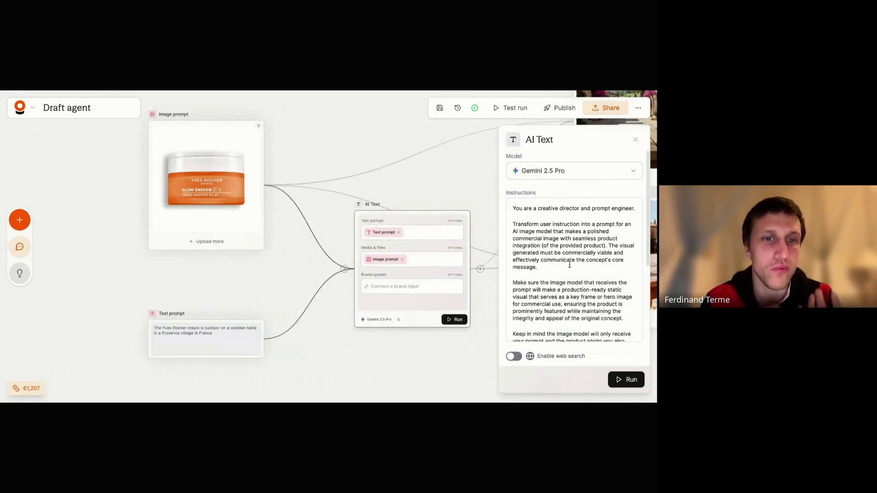
# Step: Review the short Text prompt and the instructions paragraph about making a production-ready static visual
pyautogui.scroll(4, 169, 366)
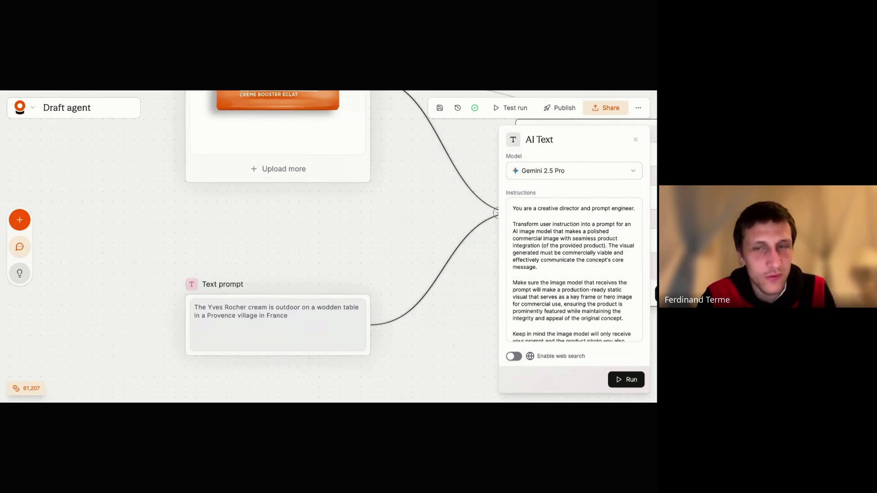
pyautogui.scroll(-3, 559, 247)
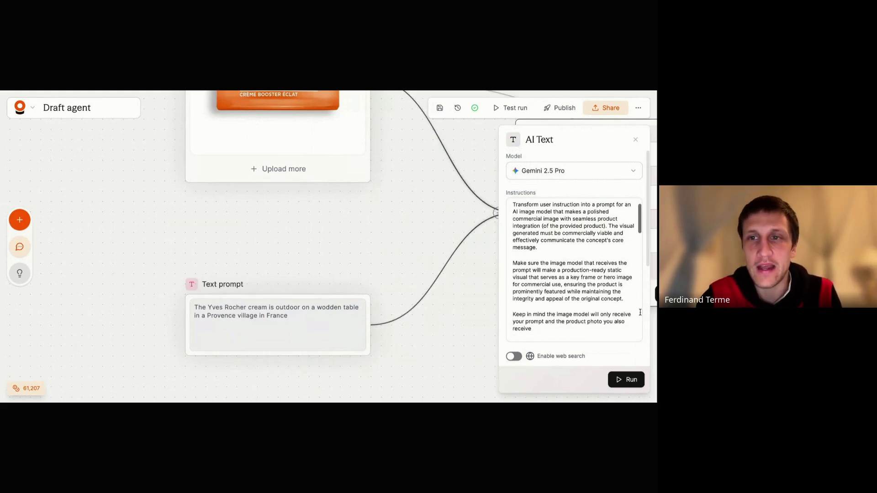
pyautogui.tripleClick(558, 243)
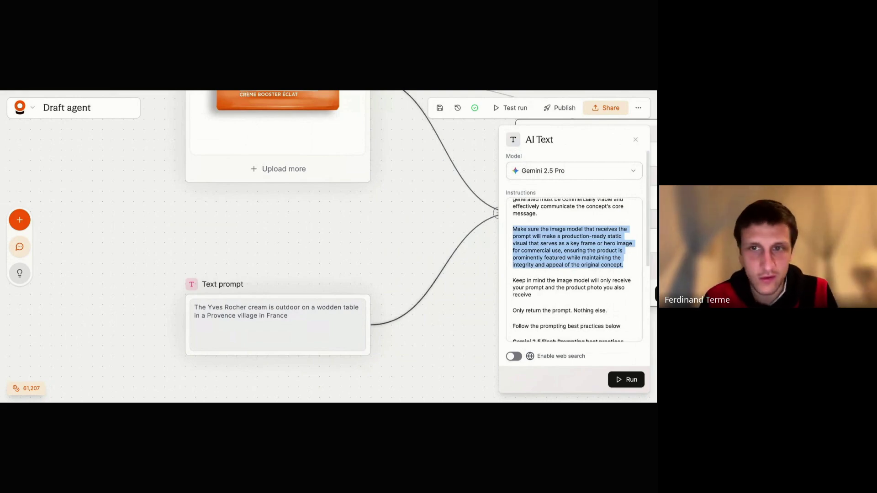
pyautogui.click(371, 255)
pyautogui.scroll(-5, 355, 250)
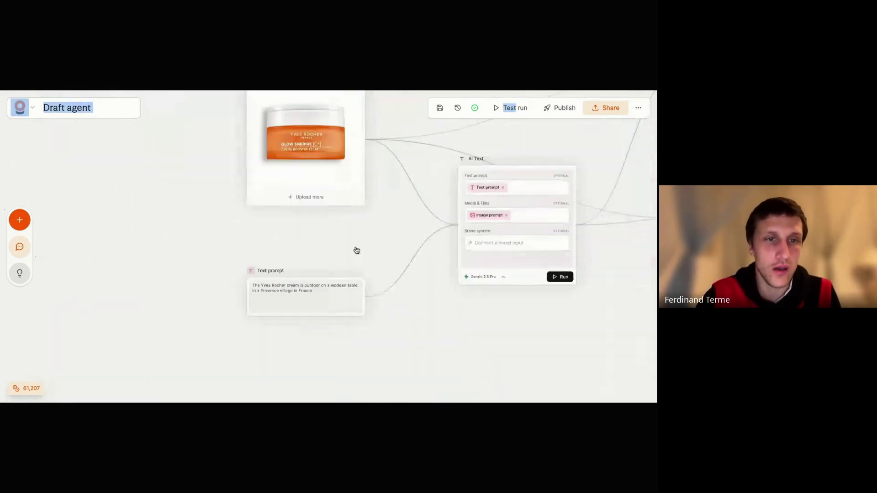
pyautogui.click(486, 315)
pyautogui.hscroll(3, 485, 315)
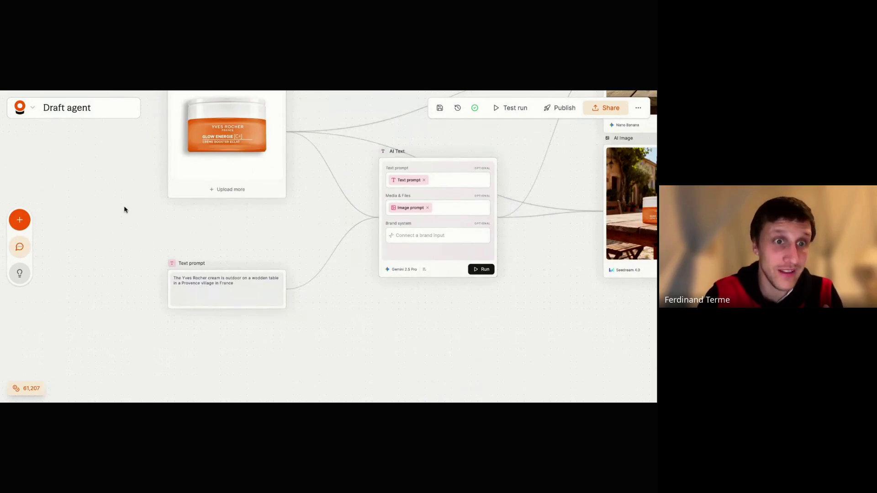
# Step: Look through the Brand system node options without adding any of them
pyautogui.click(20, 220)
pyautogui.click(67, 228)
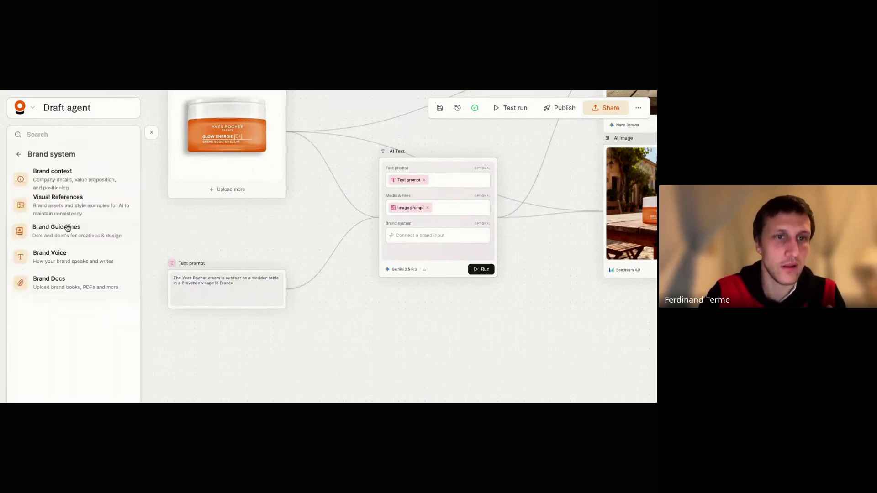
pyautogui.click(151, 133)
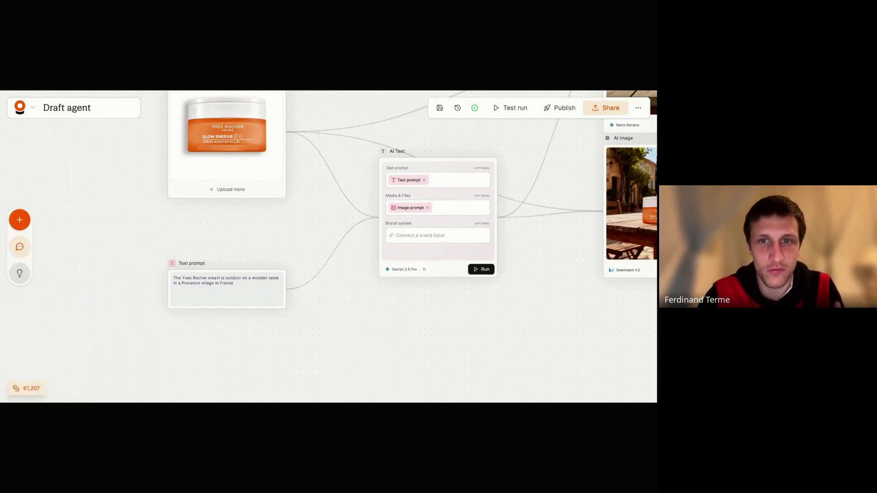
# Step: Run the AI Text node to generate the enhanced prompt, shift the node slightly upward and close its settings
pyautogui.click(411, 260)
pyautogui.scroll(-5, 525, 265)
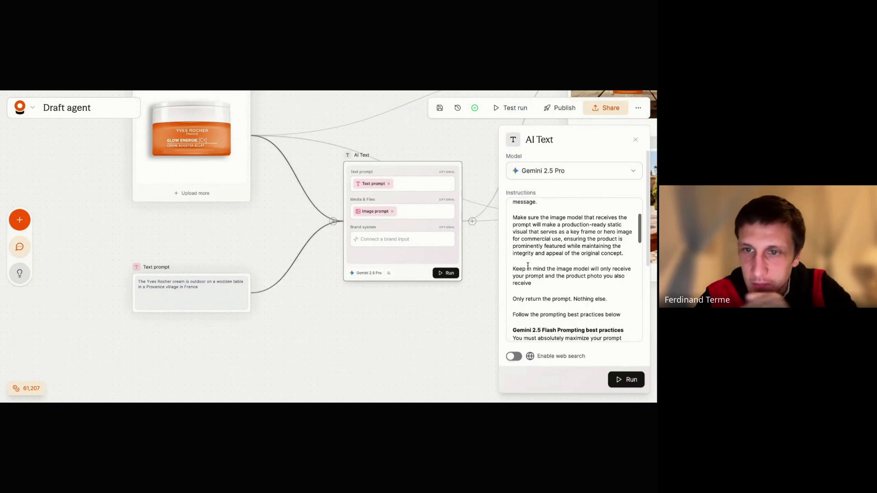
pyautogui.click(446, 273)
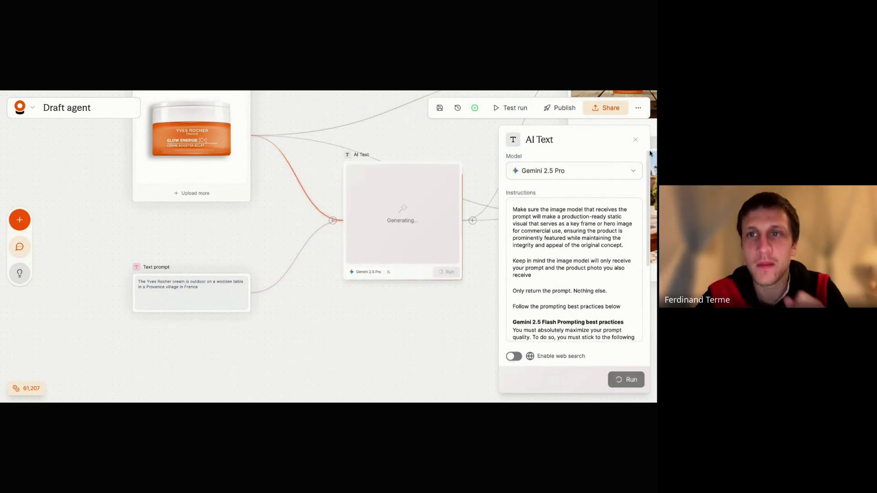
pyautogui.click(636, 139)
pyautogui.moveTo(366, 274); pyautogui.dragTo(366, 261)
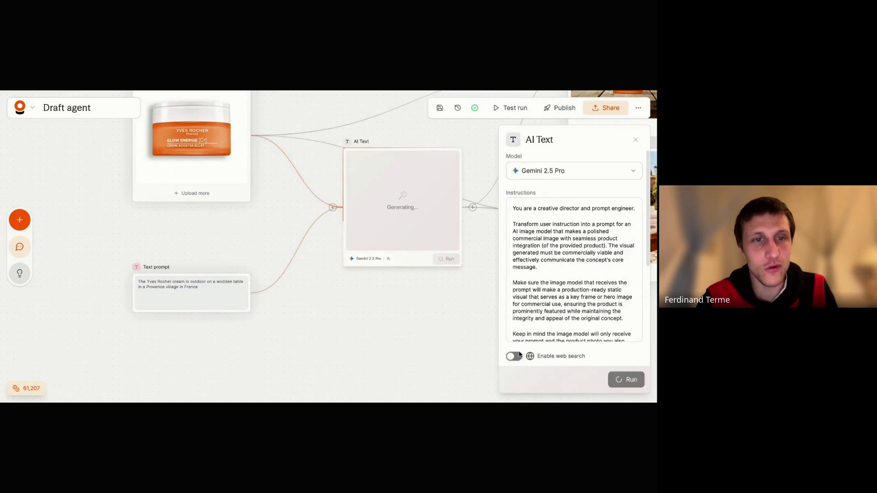
pyautogui.click(635, 141)
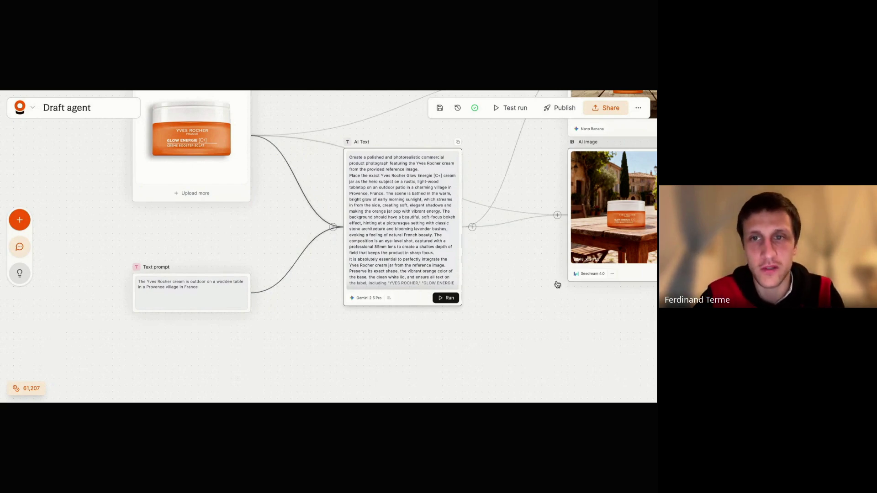
# Step: Read through the enhanced prompt generated in the AI Text node
pyautogui.scroll(1, 486, 254)
pyautogui.scroll(3, 483, 254)
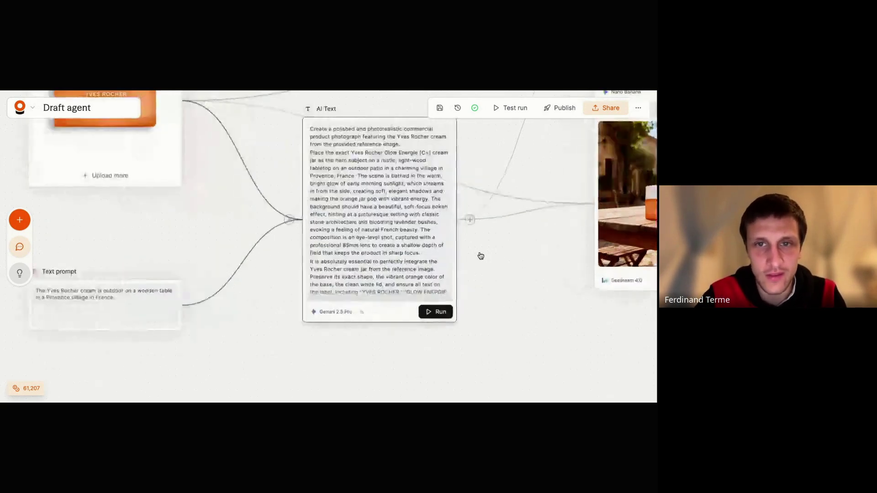
pyautogui.click(382, 231)
pyautogui.scroll(-1, 347, 206)
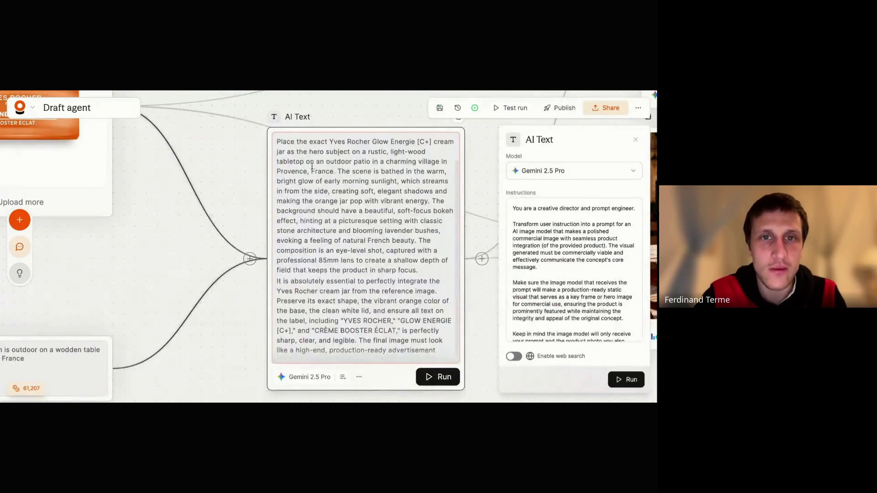
pyautogui.scroll(1, 312, 167)
pyautogui.scroll(-1, 299, 162)
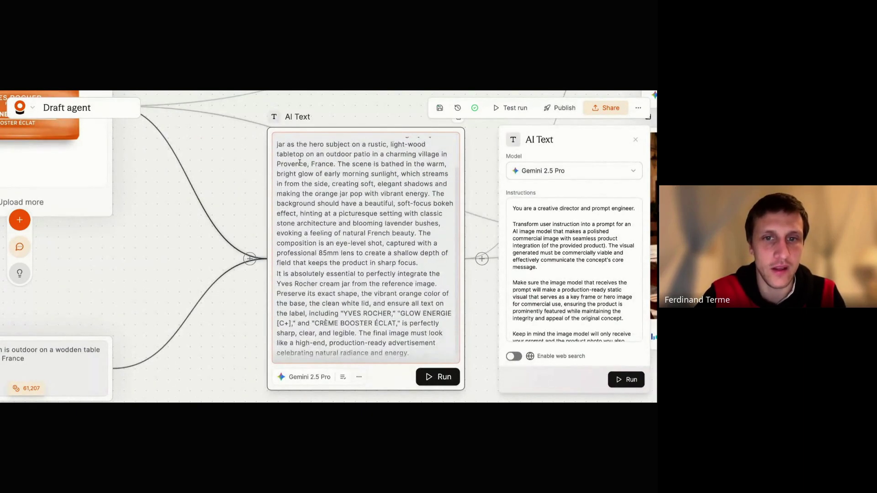
pyautogui.scroll(1, 325, 174)
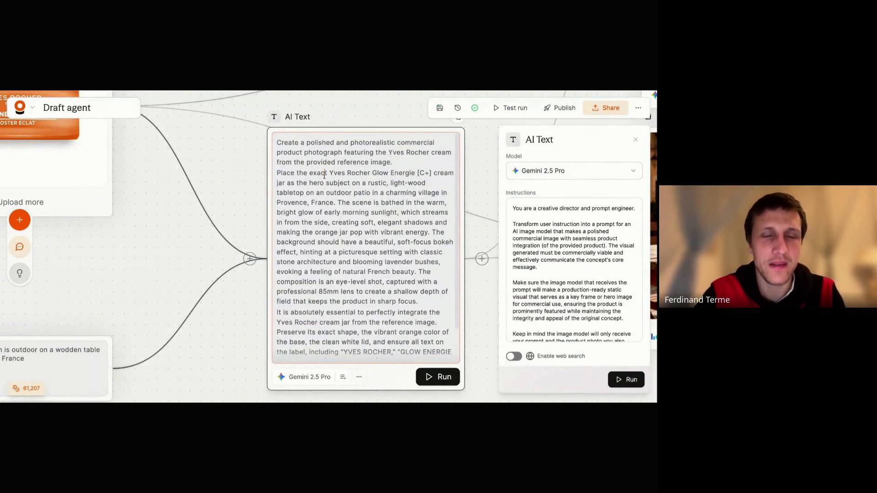
# Step: Examine the enhanced prompt's product placement, lighting and camera lens wording through to its closing lines
pyautogui.moveTo(330, 174); pyautogui.dragTo(349, 200)
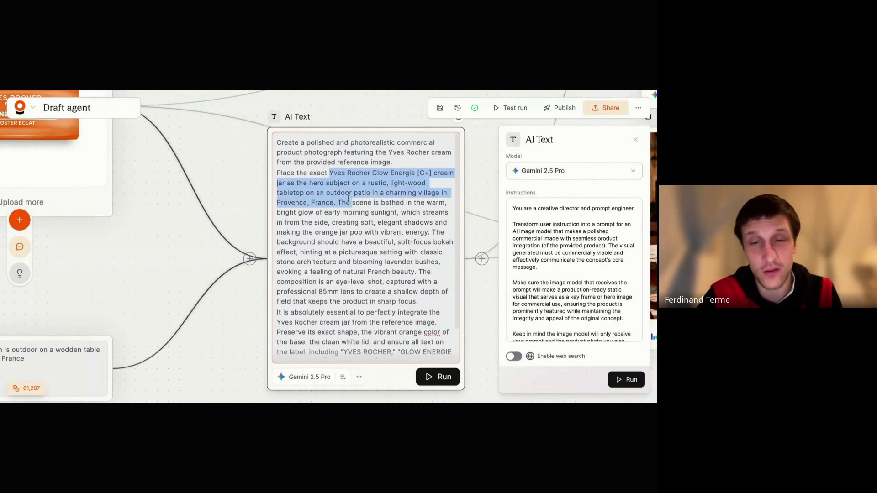
pyautogui.click(347, 222)
pyautogui.doubleClick(342, 203)
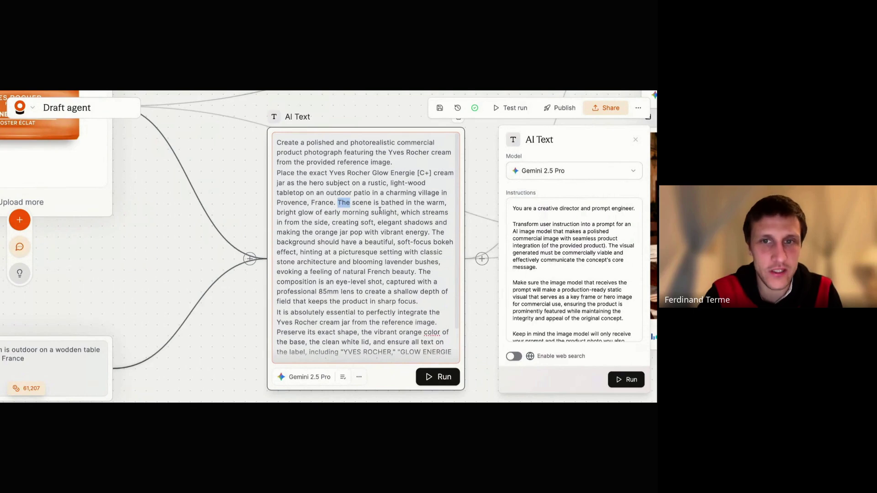
pyautogui.click(284, 214)
pyautogui.moveTo(285, 214); pyautogui.dragTo(386, 206)
pyautogui.click(386, 219)
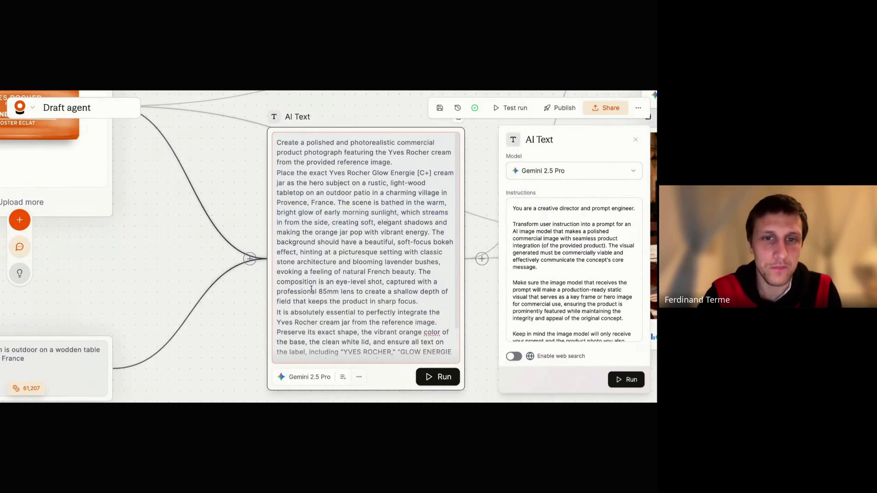
pyautogui.moveTo(278, 291); pyautogui.dragTo(357, 294)
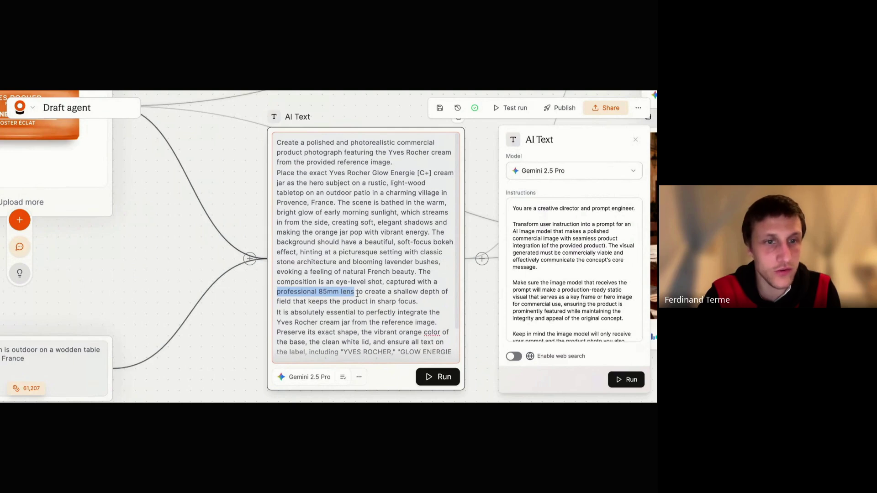
pyautogui.scroll(-2, 410, 261)
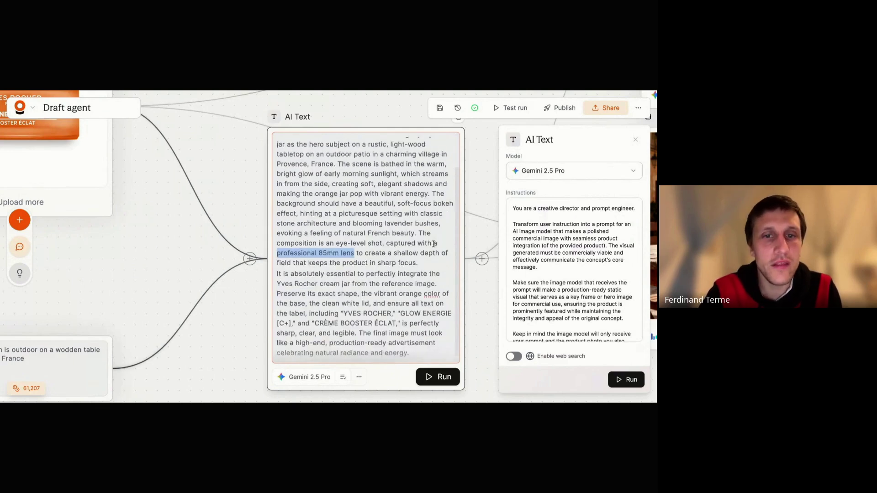
# Step: Run both AI Image nodes, Nano Banana and Seedream 4.0, with the enhanced prompt and inspect the Nano Banana image up close
pyautogui.click(495, 196)
pyautogui.scroll(-3, 495, 196)
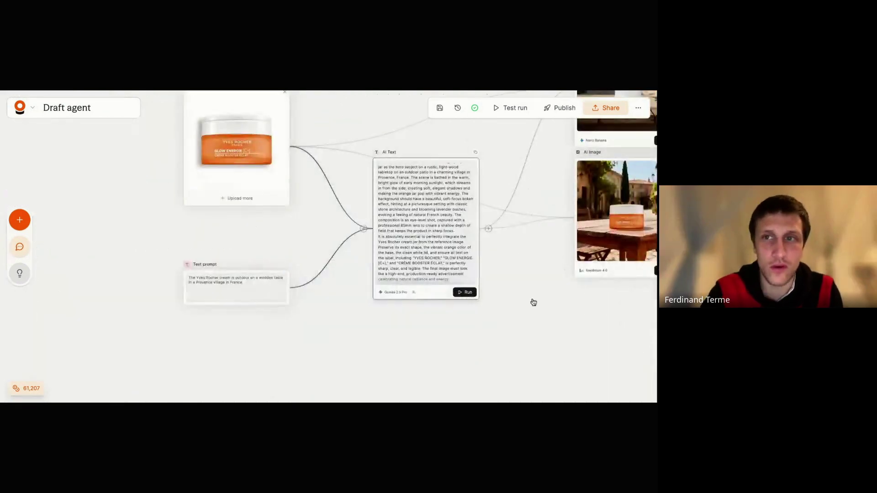
pyautogui.scroll(3, 534, 303)
pyautogui.hscroll(5, 535, 264)
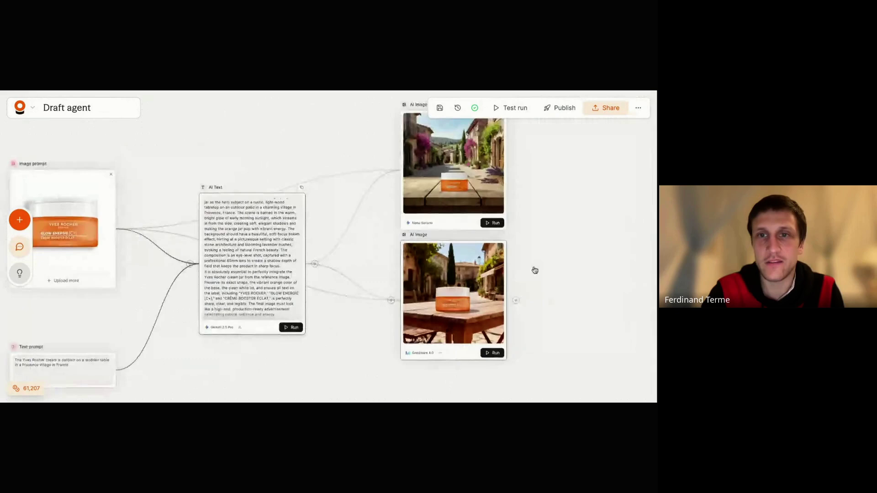
pyautogui.click(493, 223)
pyautogui.click(492, 354)
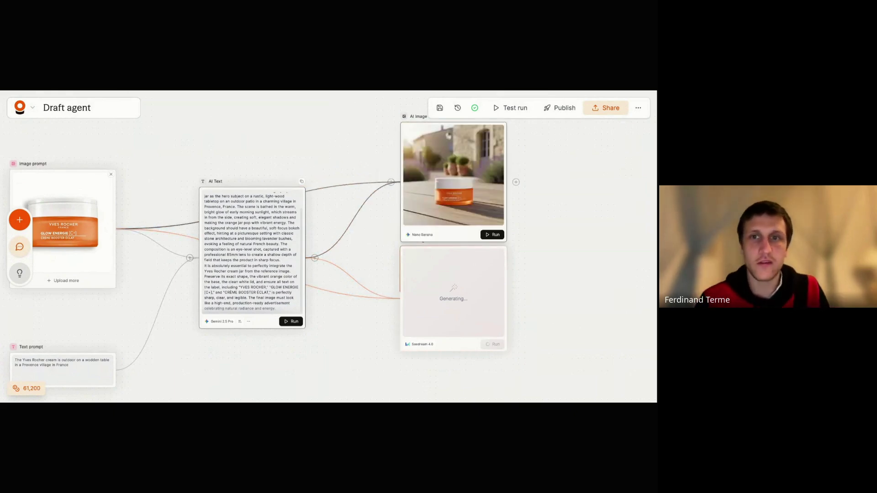
pyautogui.scroll(5, 483, 240)
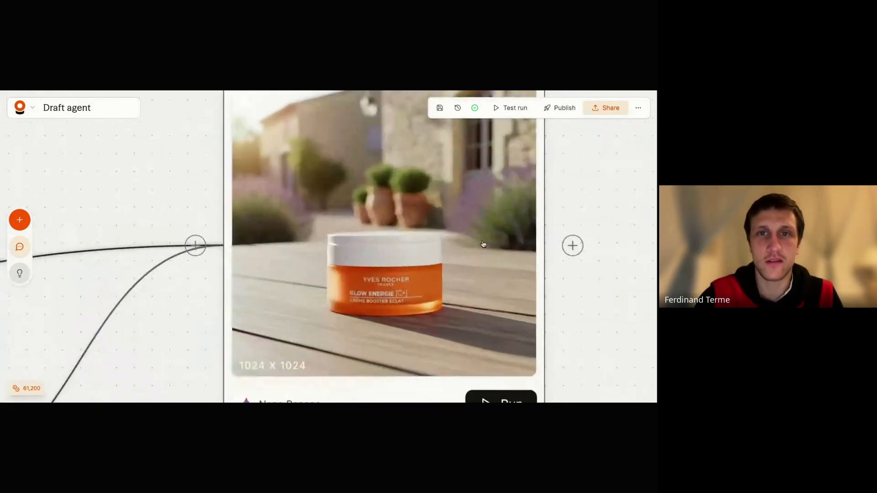
pyautogui.scroll(-5, 483, 244)
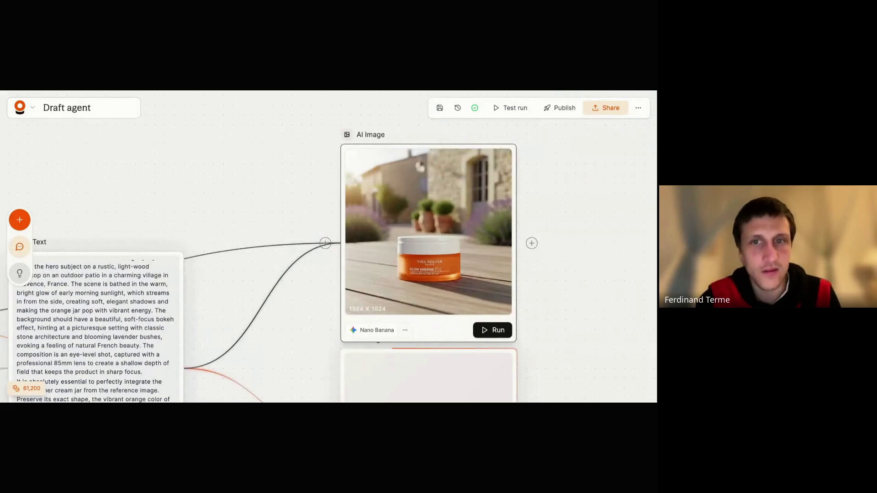
# Step: Compare the generated Nano Banana and Seedream 4.0 images up close, checking the jar, its label and the scene
pyautogui.scroll(3, 471, 209)
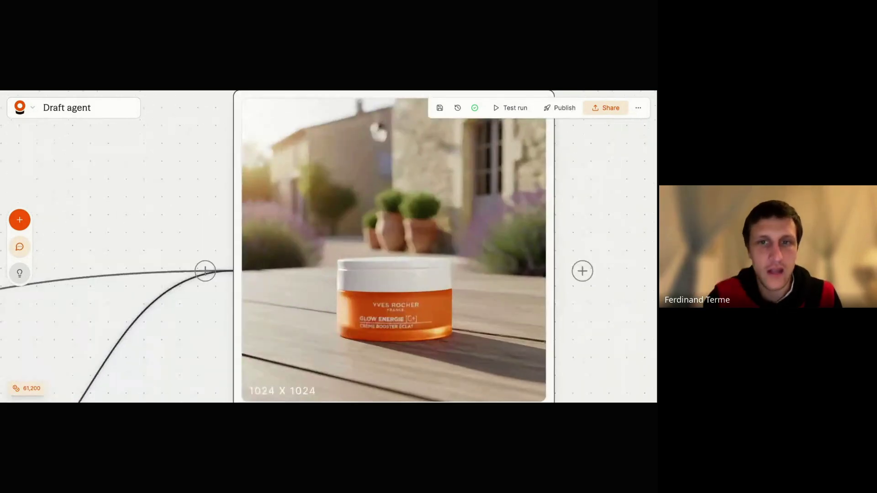
pyautogui.scroll(-5, 486, 230)
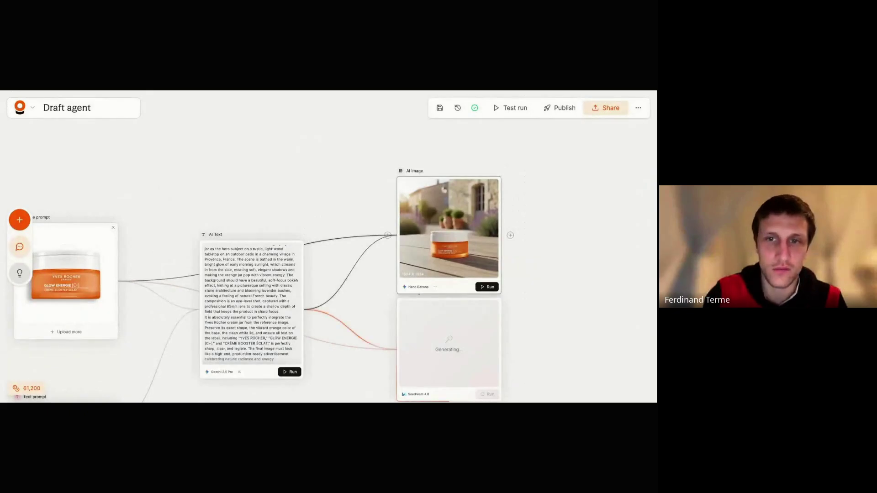
pyautogui.scroll(1, 490, 338)
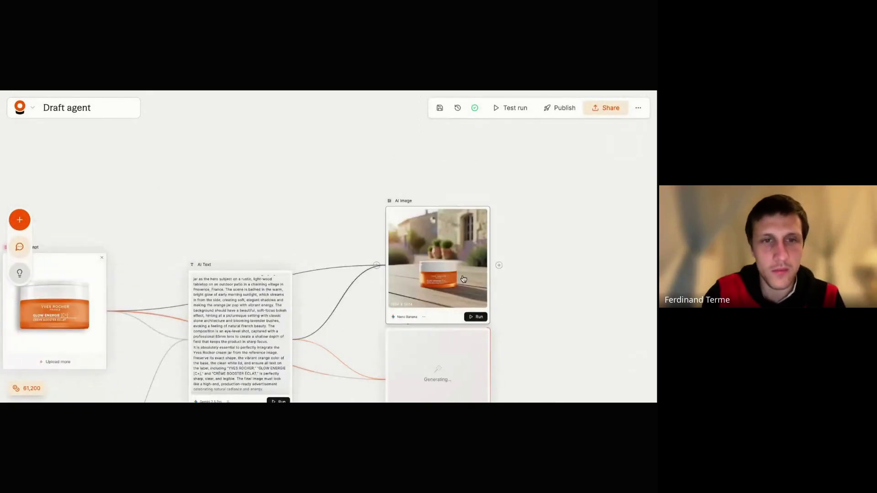
pyautogui.scroll(-1, 525, 283)
pyautogui.scroll(6, 504, 279)
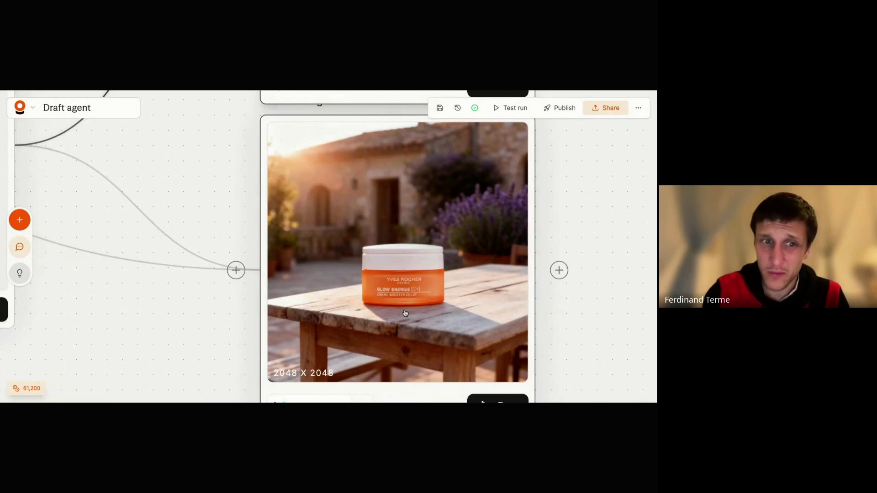
pyautogui.scroll(-4, 405, 313)
pyautogui.scroll(5, 405, 313)
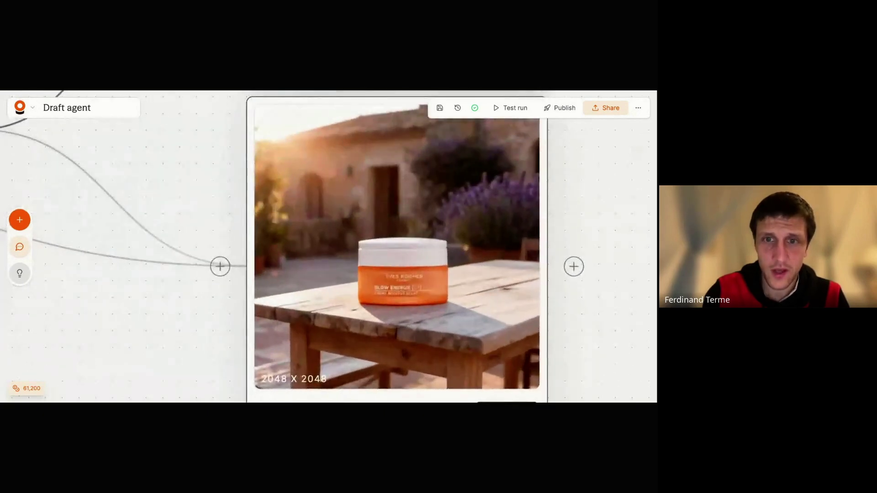
pyautogui.scroll(-3, 404, 311)
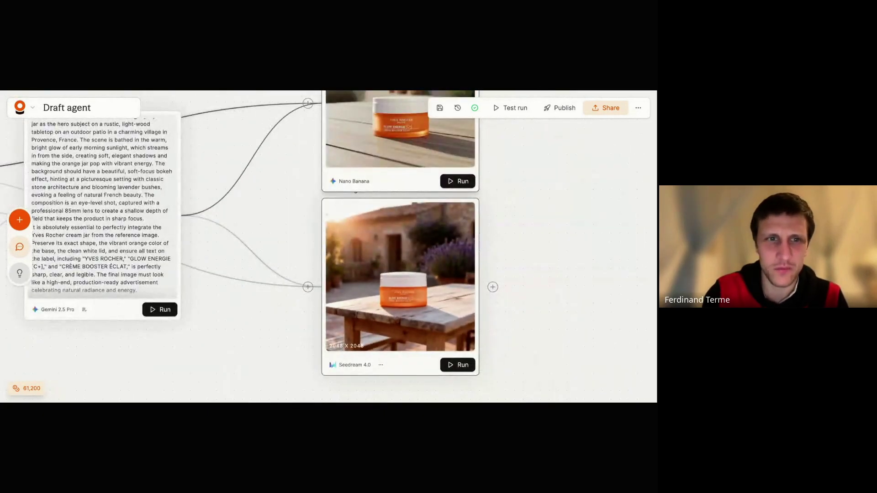
pyautogui.scroll(-4, 304, 370)
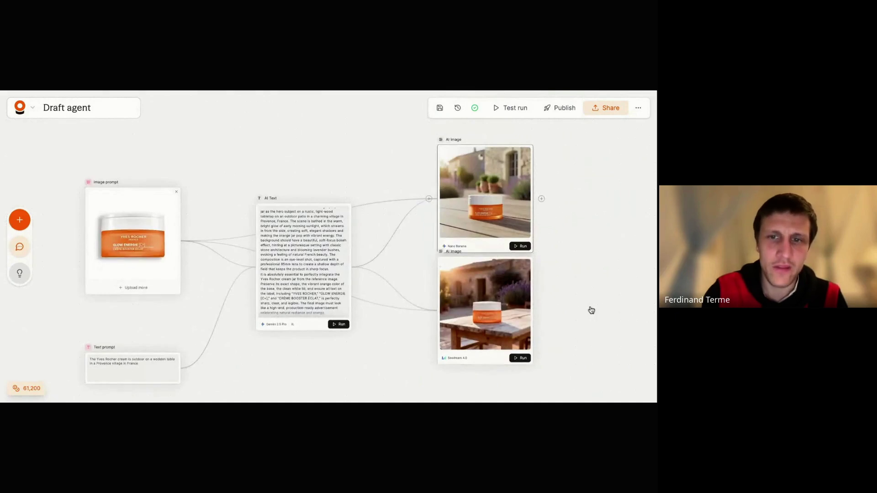
# Step: Delete the Seedream 4.0 image node and move the Nano Banana node down, level with the AI Text node
pyautogui.moveTo(591, 310); pyautogui.dragTo(450, 358)
pyautogui.press('Delete')
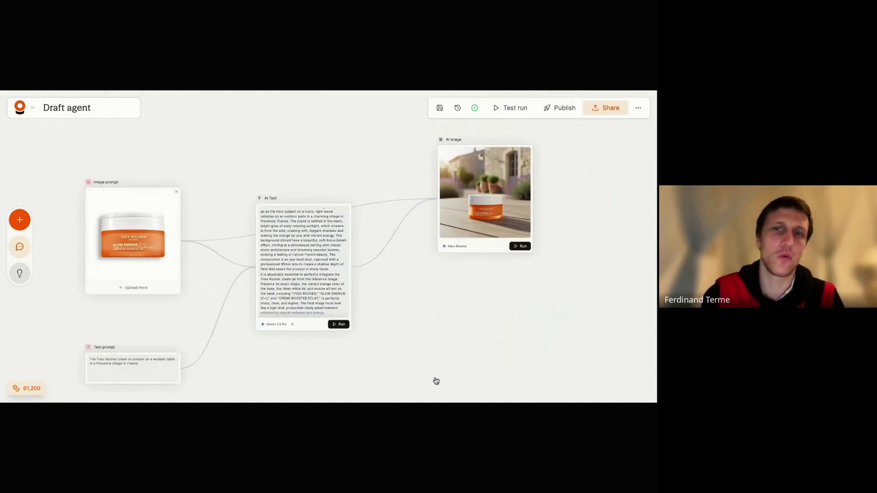
pyautogui.moveTo(480, 155); pyautogui.dragTo(469, 226)
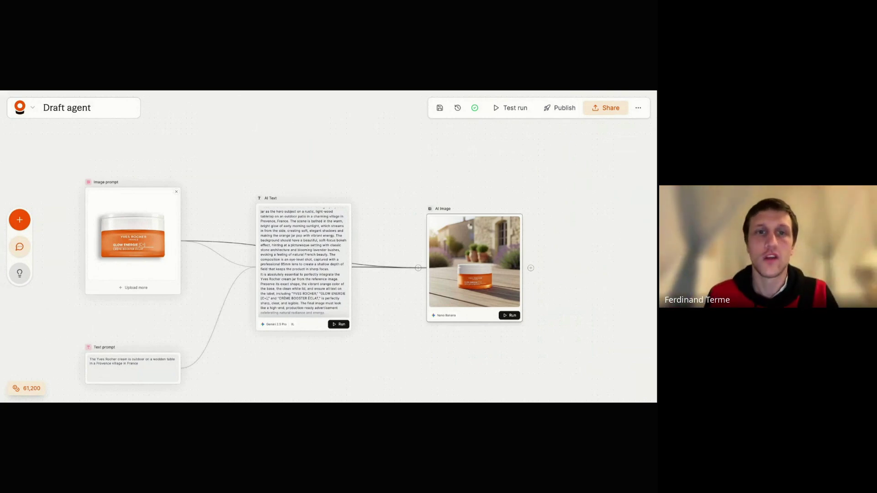
pyautogui.moveTo(387, 167)
pyautogui.mouseDown()
pyautogui.moveTo(208, 255)
pyautogui.moveTo(281, 365)
pyautogui.moveTo(490, 320)
pyautogui.moveTo(492, 304)
pyautogui.mouseUp()
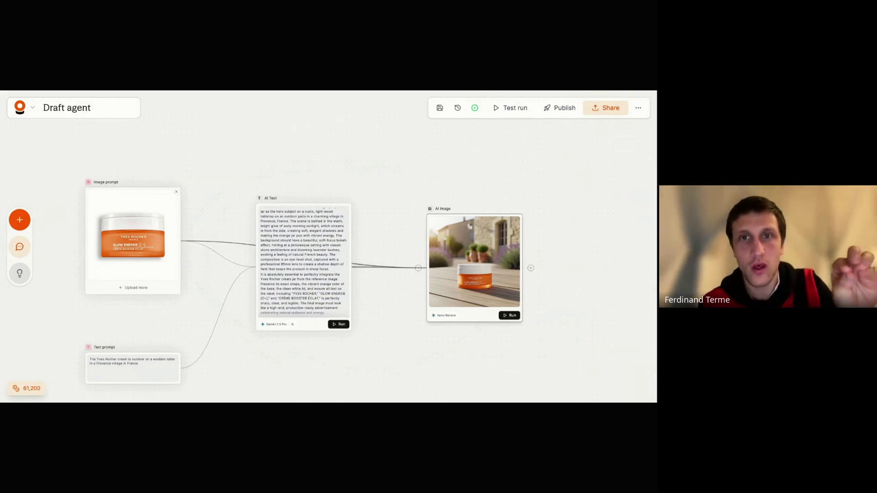
pyautogui.moveTo(495, 210)
pyautogui.mouseDown()
pyautogui.moveTo(448, 358)
pyautogui.moveTo(504, 242)
pyautogui.mouseUp()
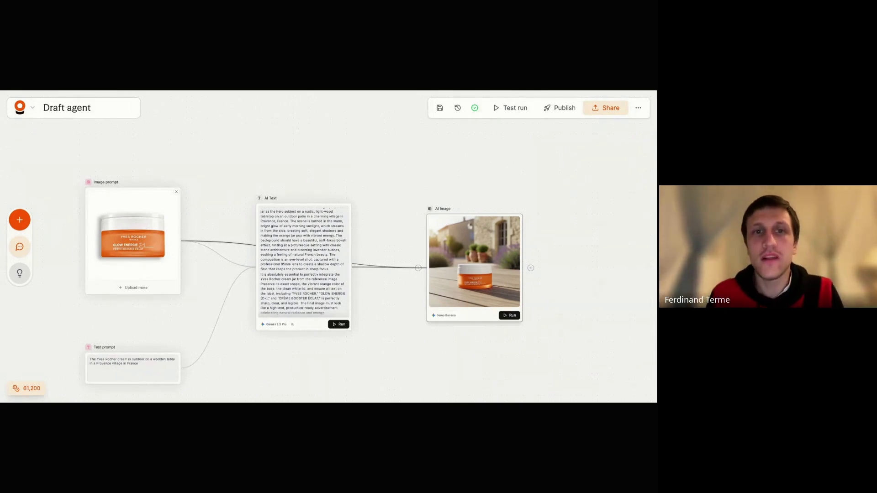
pyautogui.moveTo(529, 205)
pyautogui.mouseDown()
pyautogui.moveTo(497, 202)
pyautogui.moveTo(484, 340)
pyautogui.moveTo(498, 235)
pyautogui.mouseUp()
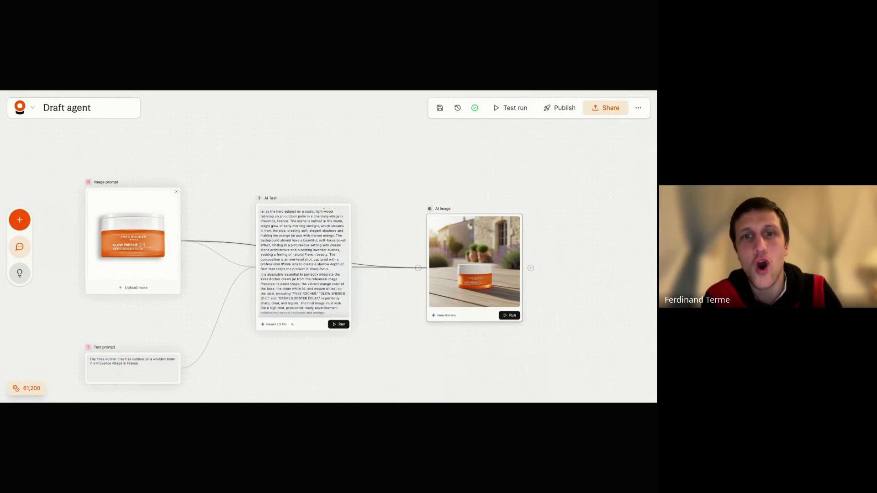
pyautogui.scroll(5, 474, 264)
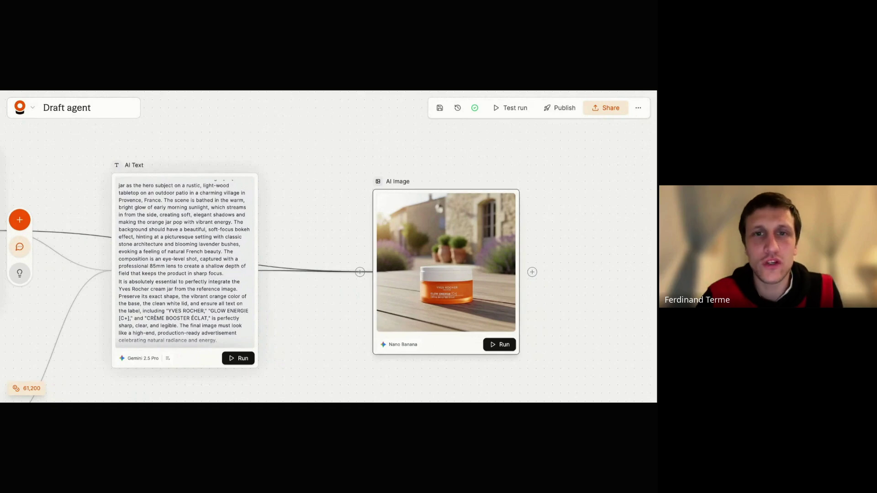
pyautogui.scroll(-3, 422, 283)
pyautogui.hscroll(-3, 421, 283)
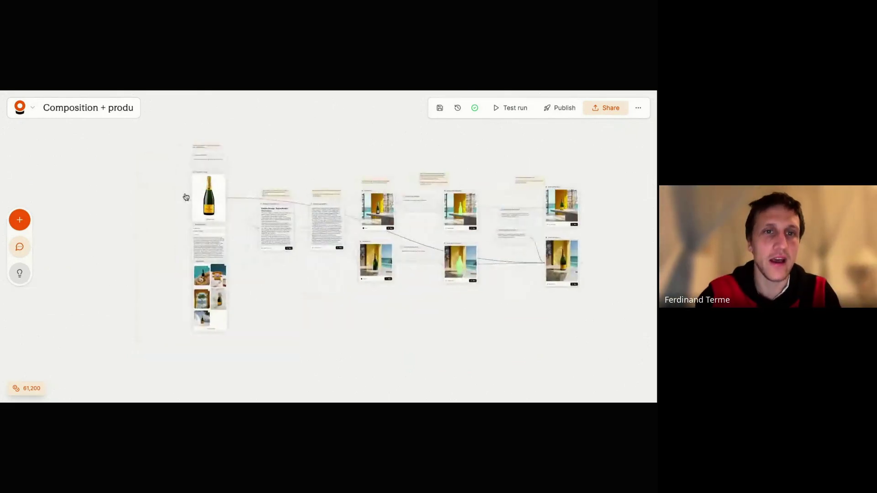
# Step: Examine the Veuve Clicquot composition agent's inputs: creative brief, product image, brand guidelines and moodboard
pyautogui.scroll(8, 172, 190)
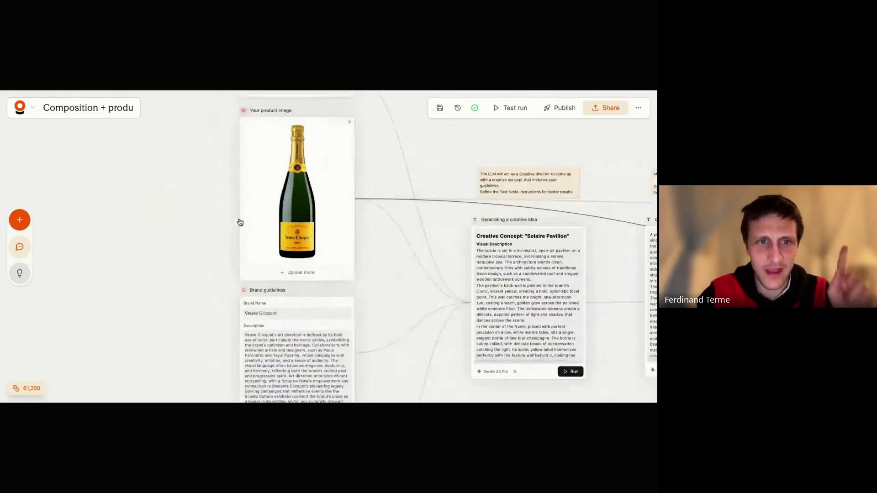
pyautogui.hscroll(2, 424, 226)
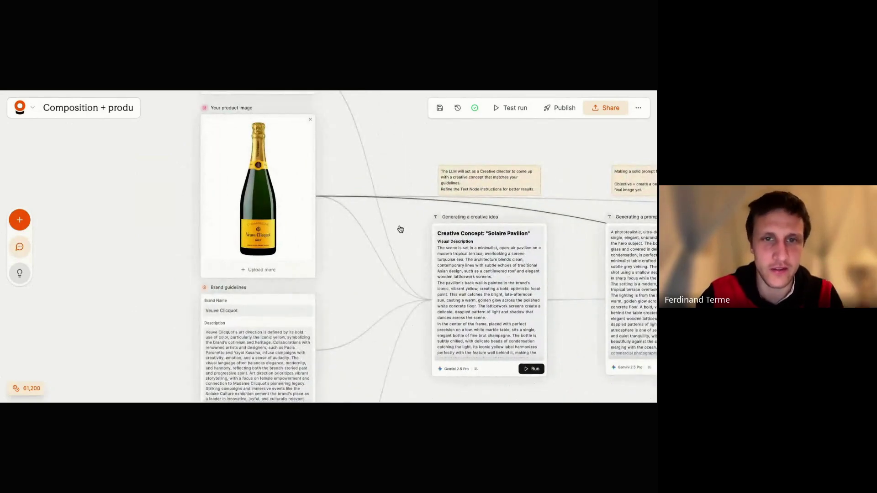
pyautogui.scroll(4, 386, 227)
pyautogui.hscroll(-3, 386, 227)
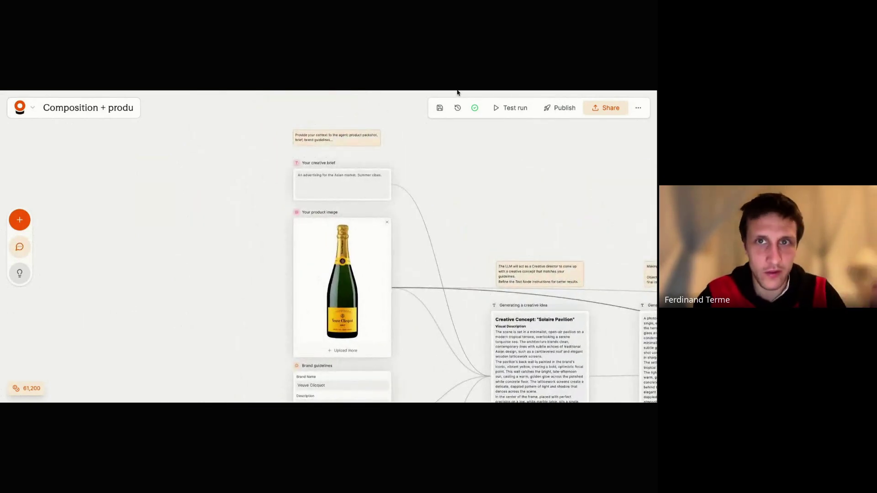
pyautogui.scroll(-3, 293, 177)
pyautogui.hscroll(-1, 294, 177)
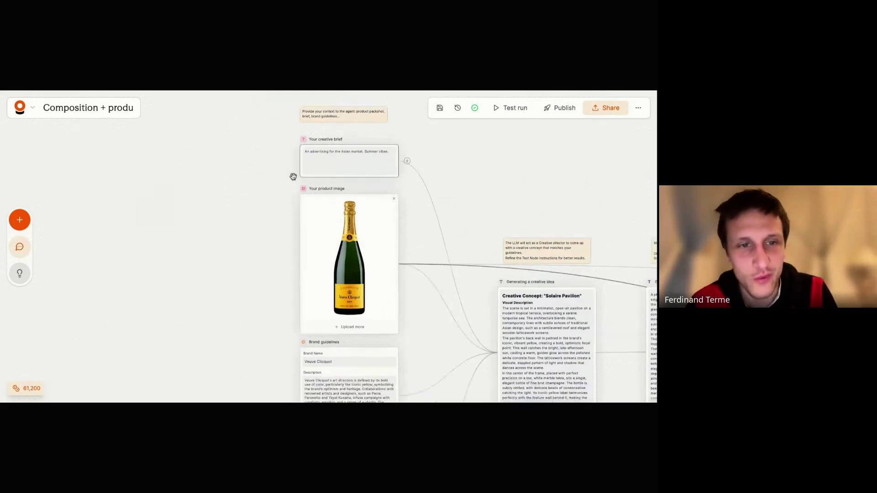
pyautogui.scroll(5, 355, 204)
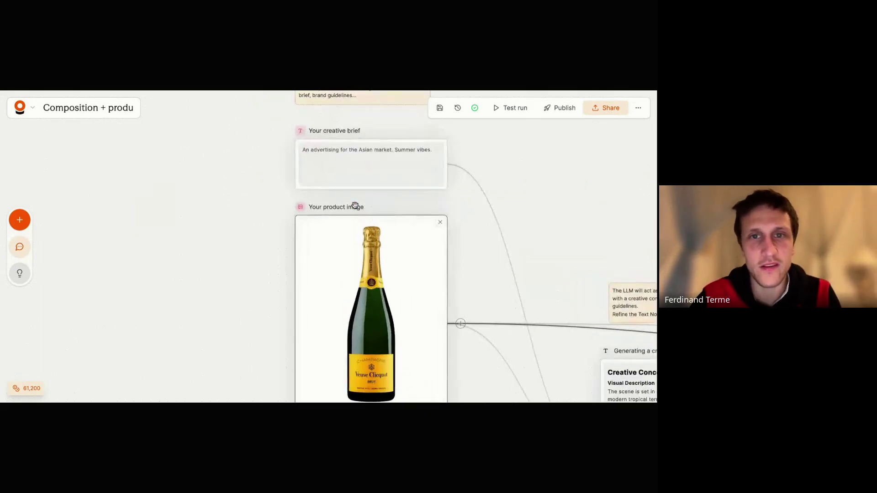
pyautogui.scroll(-5, 384, 254)
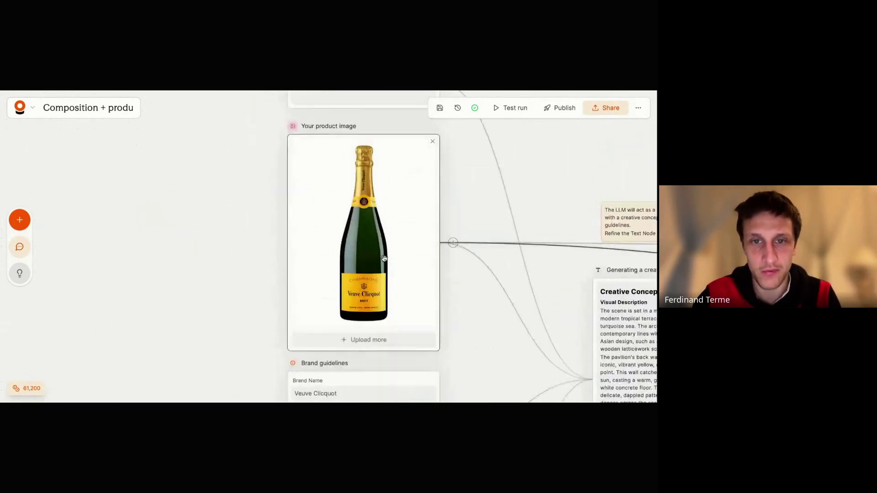
pyautogui.scroll(2, 411, 283)
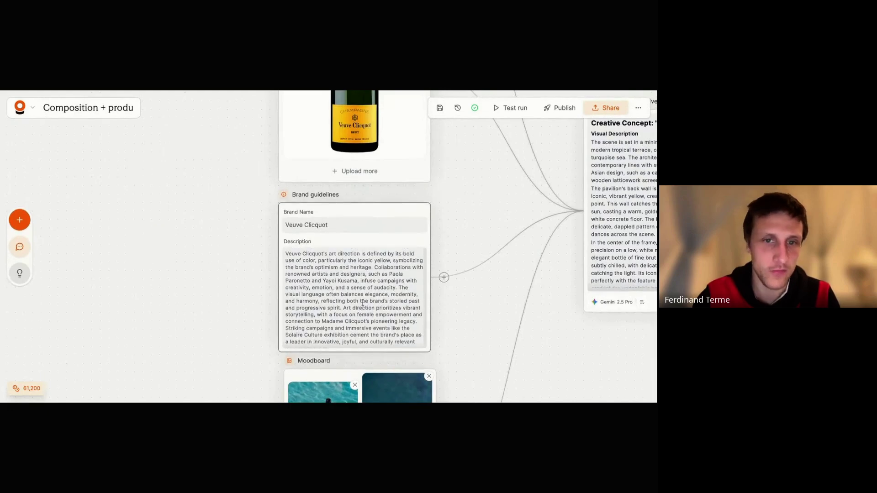
pyautogui.scroll(-5, 468, 330)
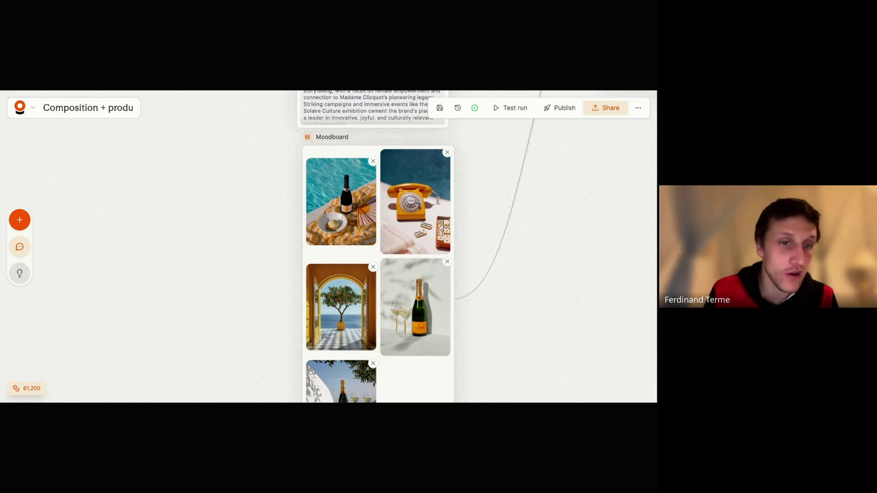
pyautogui.scroll(3, 417, 322)
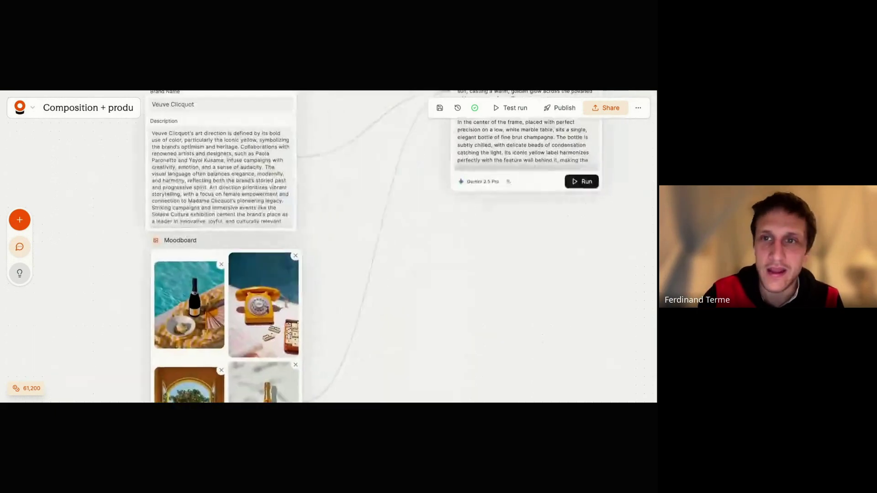
# Step: Inspect the two composition images made with Reve and Flux Krea in the champagne agent
pyautogui.hscroll(15, 417, 321)
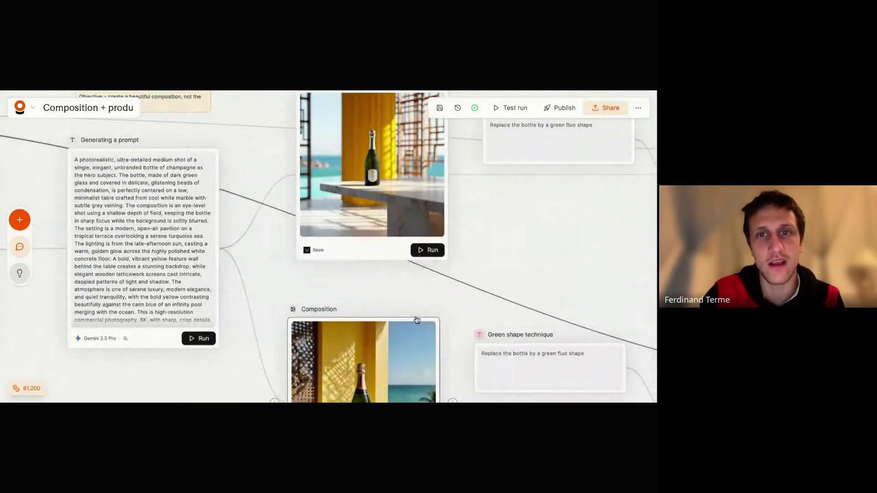
pyautogui.scroll(5, 384, 287)
pyautogui.scroll(3, 384, 288)
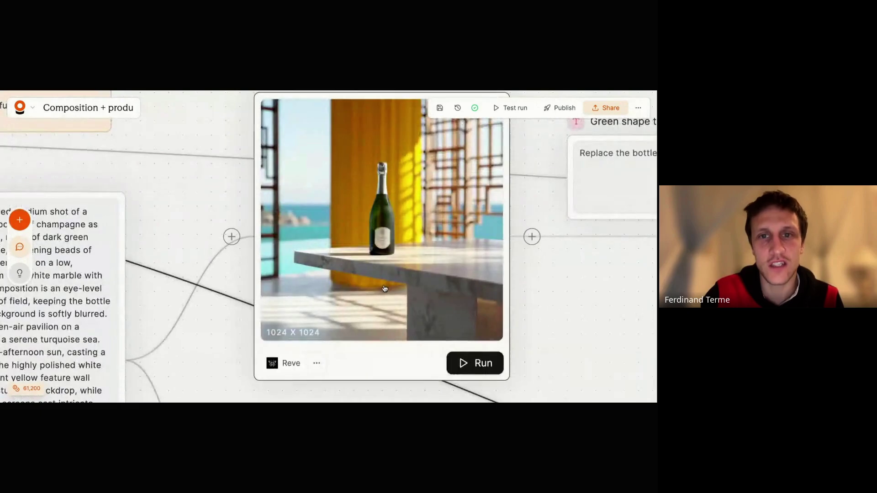
pyautogui.scroll(-1, 385, 287)
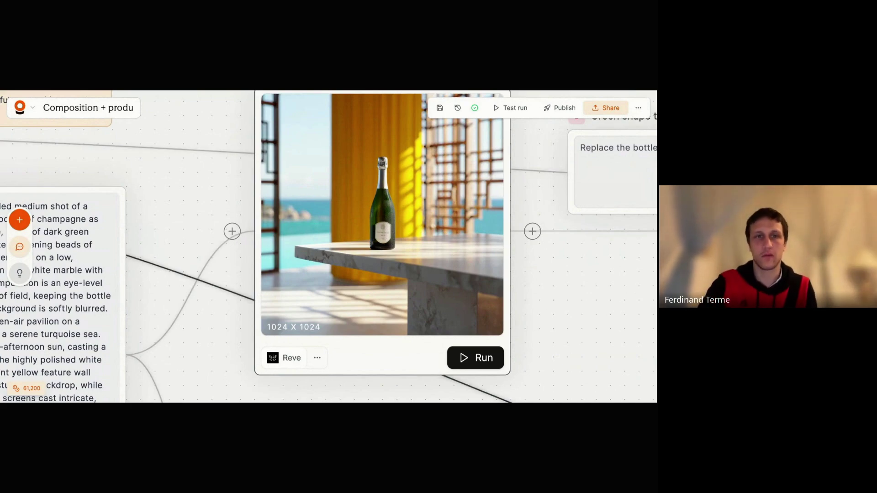
pyautogui.scroll(-10, 329, 247)
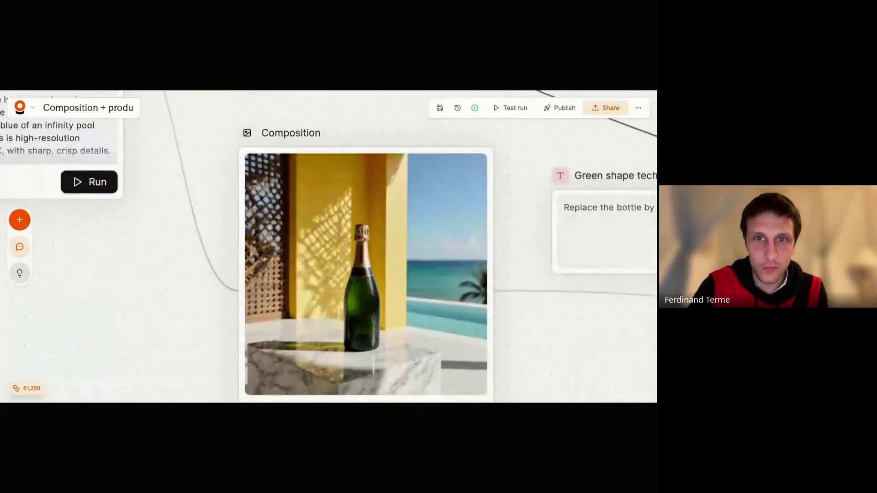
pyautogui.scroll(-3, 386, 184)
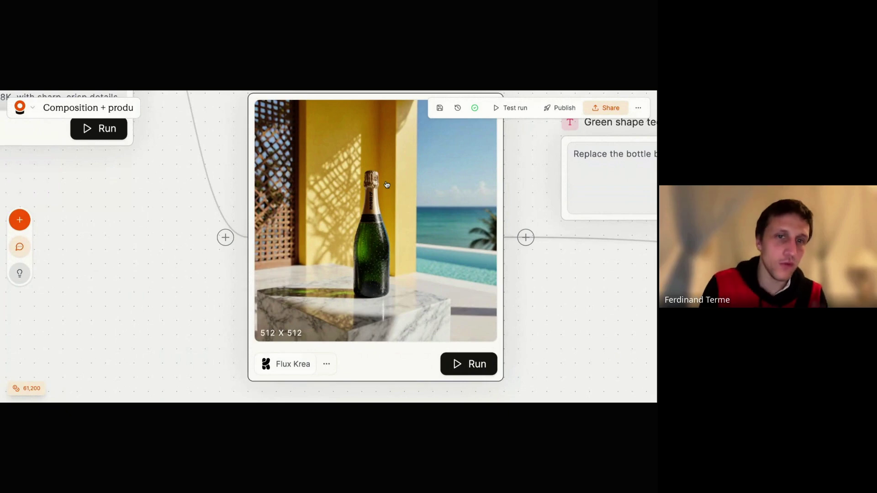
pyautogui.scroll(1, 387, 185)
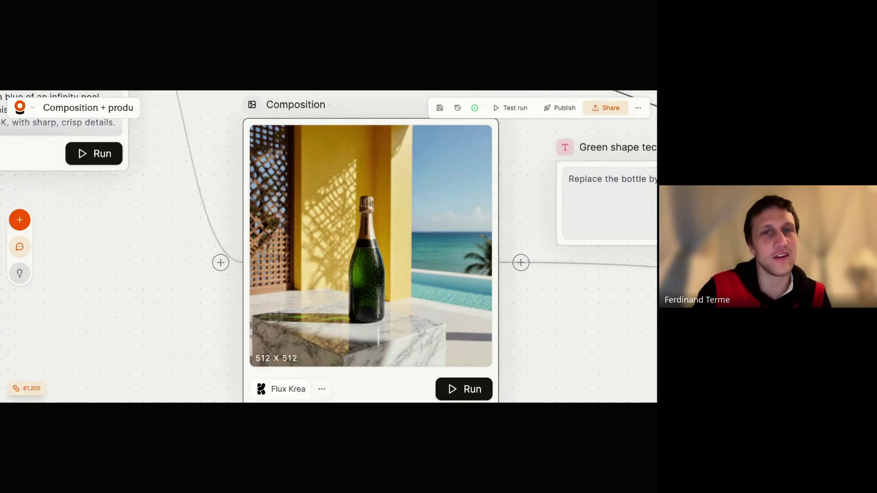
# Step: Copy the full instructions from the settings of the "Generating a prompt" text node
pyautogui.scroll(-5, 369, 215)
pyautogui.scroll(3, 431, 237)
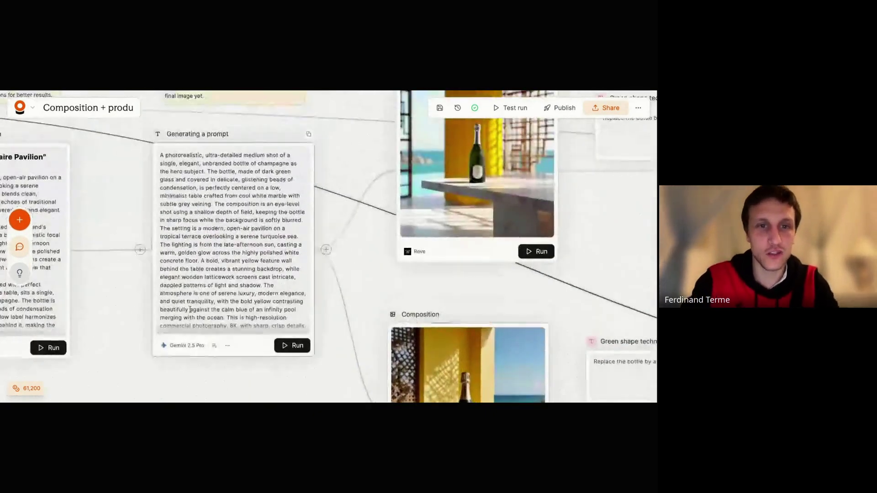
pyautogui.click(176, 345)
pyautogui.click(552, 301)
pyautogui.hotkey('ctrl', 'a')
pyautogui.hotkey('ctrl', 'c')
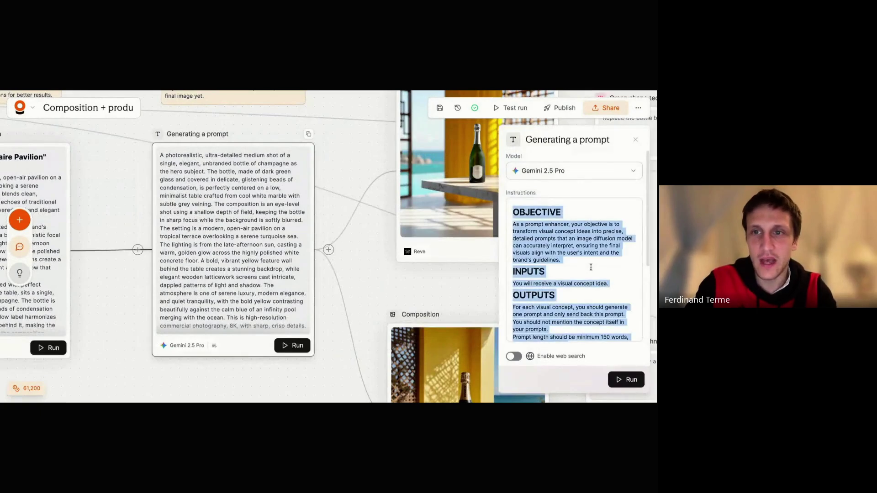
# Step: Return to the draft agent, align the Nano Banana image node with the AI Text node, and move both nodes up
pyautogui.hotkey('alt', 'Tab')
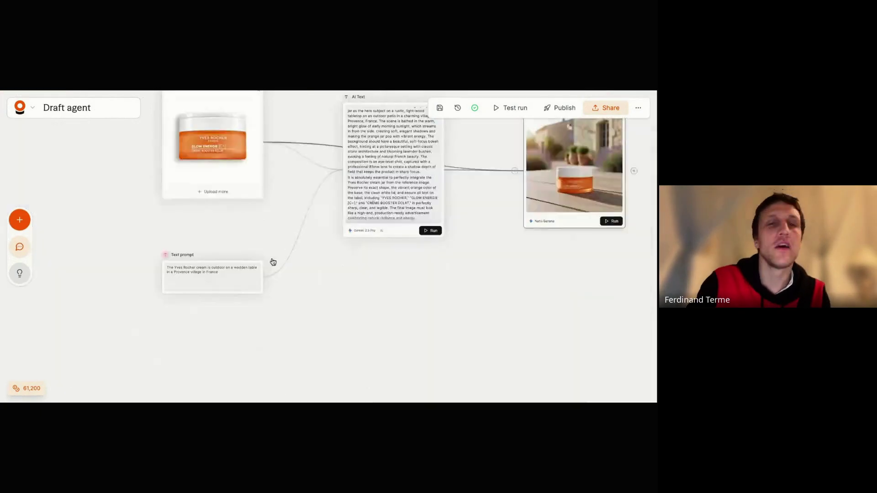
pyautogui.hscroll(-2, 284, 304)
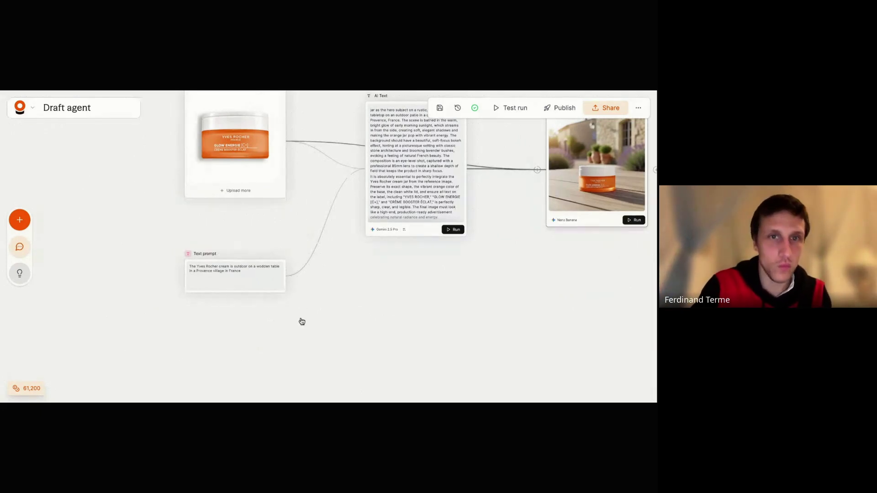
pyautogui.scroll(2, 302, 322)
pyautogui.hscroll(5, 513, 336)
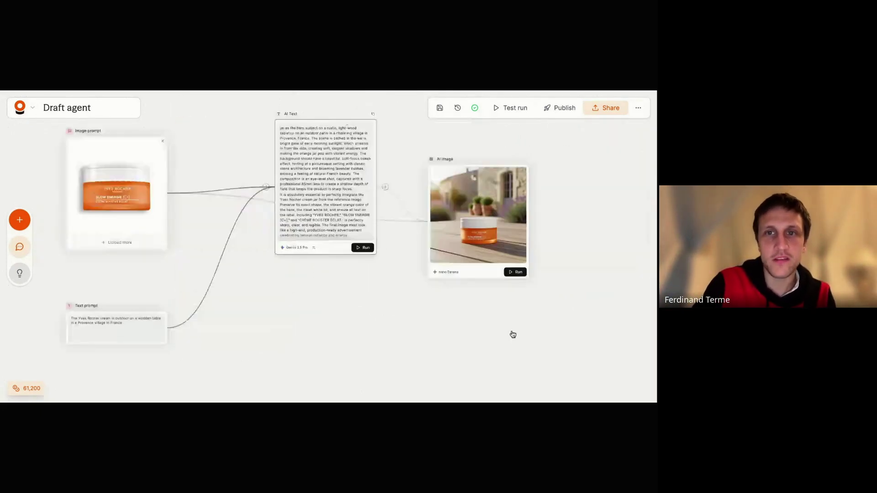
pyautogui.moveTo(526, 202); pyautogui.dragTo(525, 180)
pyautogui.moveTo(582, 147); pyautogui.dragTo(324, 238)
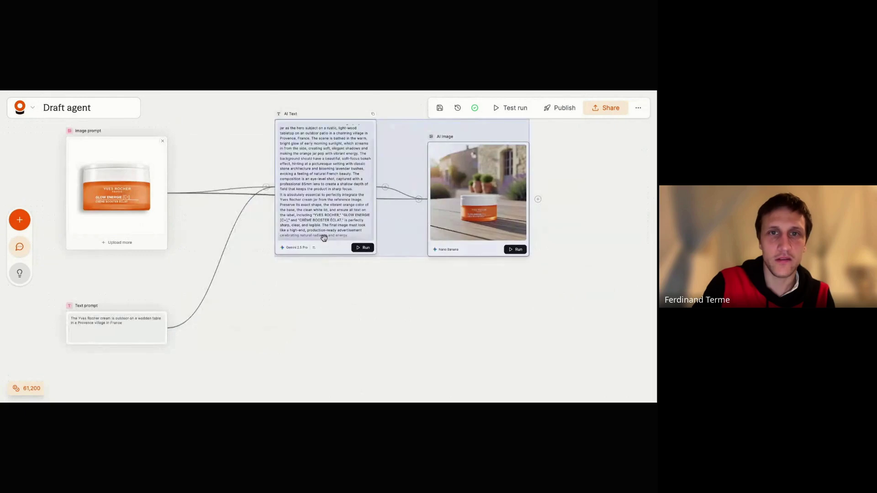
pyautogui.scroll(-4, 323, 238)
pyautogui.scroll(3, 264, 280)
pyautogui.keyDown('ctrl'); pyautogui.scroll(-2, 265, 280); pyautogui.keyUp('ctrl')
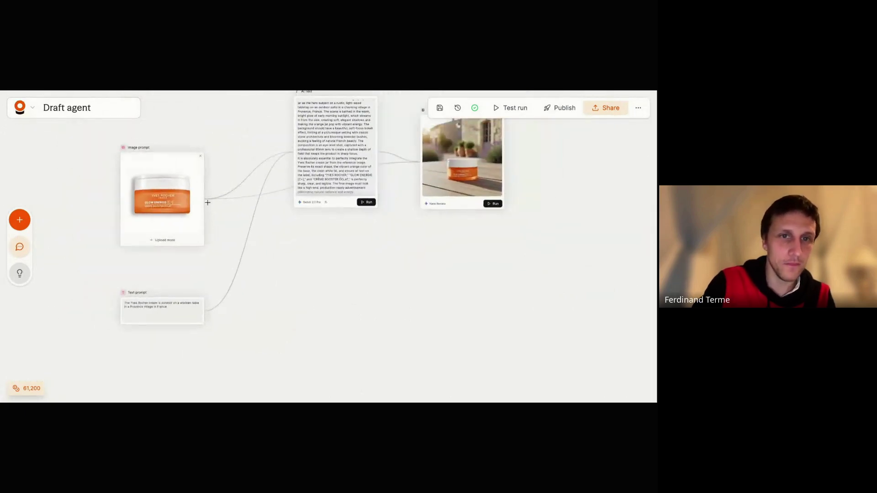
# Step: Add a second AI Text node fed by the image and text prompts, using Gemini 2.5 Pro and the copied instructions
pyautogui.click(207, 202)
pyautogui.click(292, 157)
pyautogui.click(574, 170)
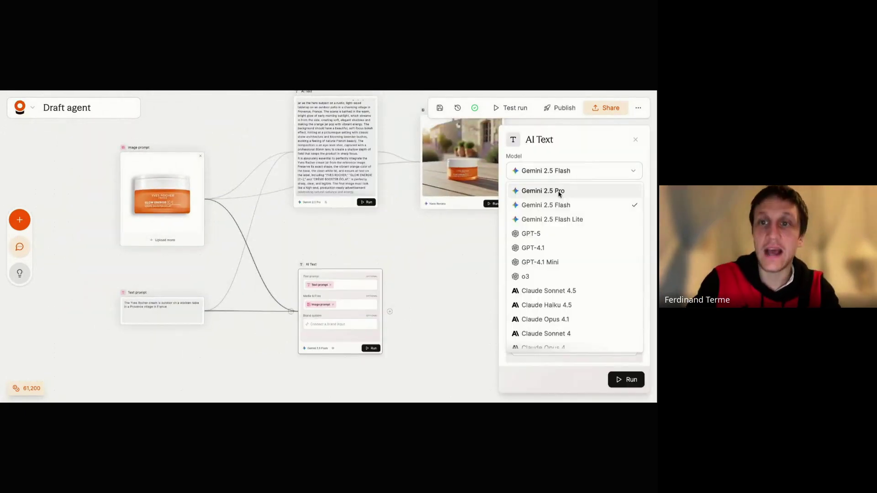
pyautogui.click(559, 194)
pyautogui.click(548, 252)
pyautogui.hotkey('ctrl', 'v')
pyautogui.scroll(5, 548, 252)
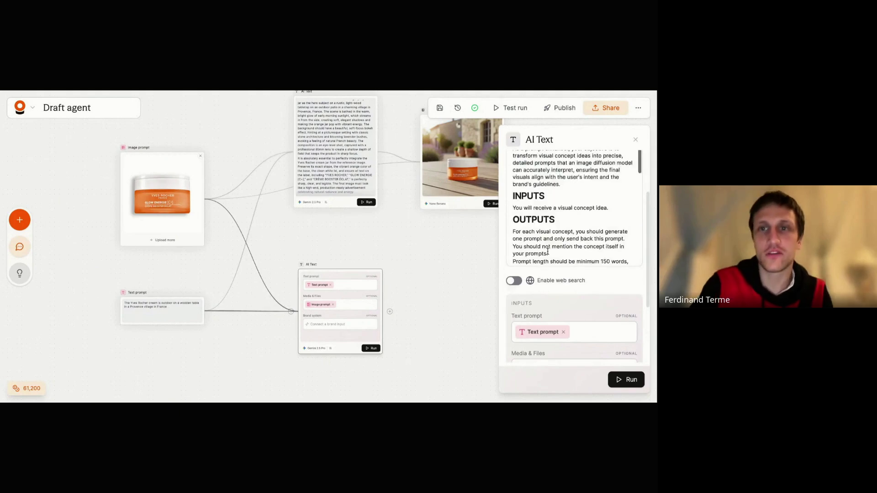
pyautogui.scroll(2, 547, 252)
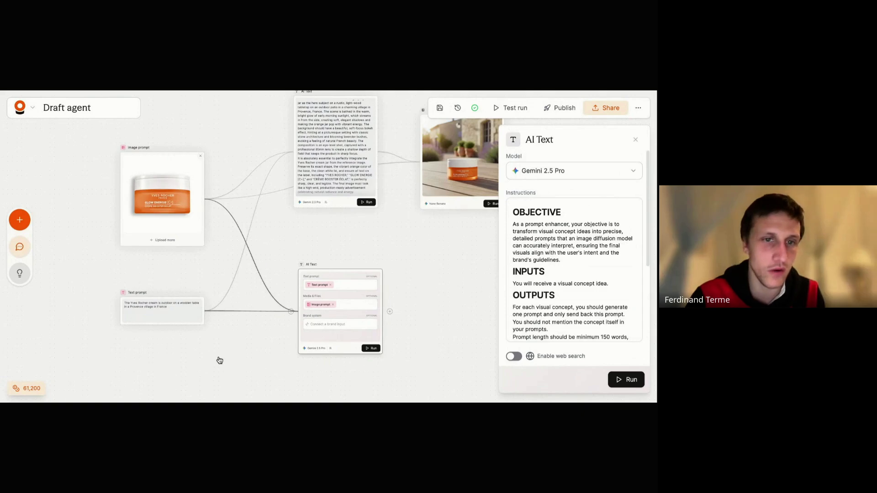
# Step: Review the start of the pasted instructions and disconnect the image prompt from the new AI Text node
pyautogui.moveTo(220, 361); pyautogui.dragTo(260, 367)
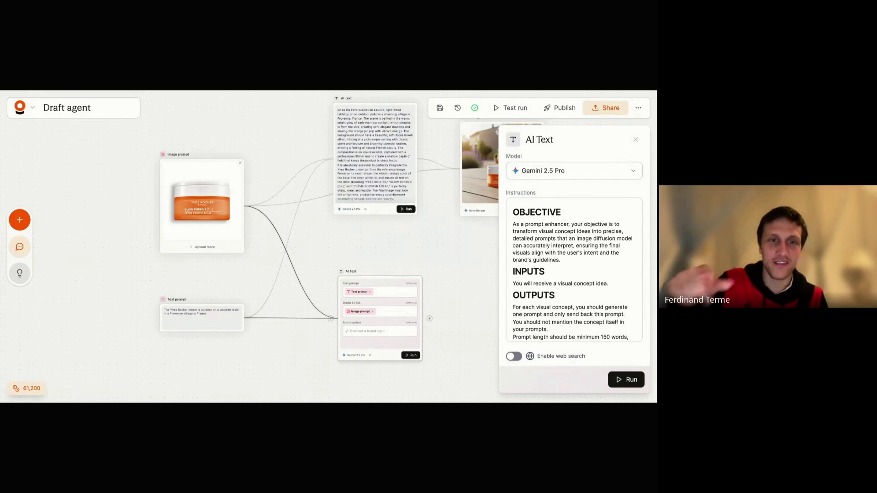
pyautogui.scroll(-2, 549, 177)
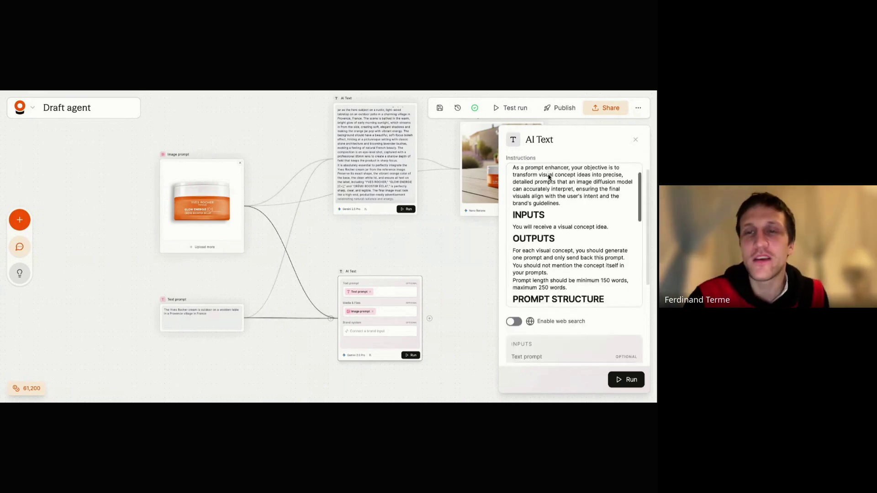
pyautogui.scroll(-2, 550, 177)
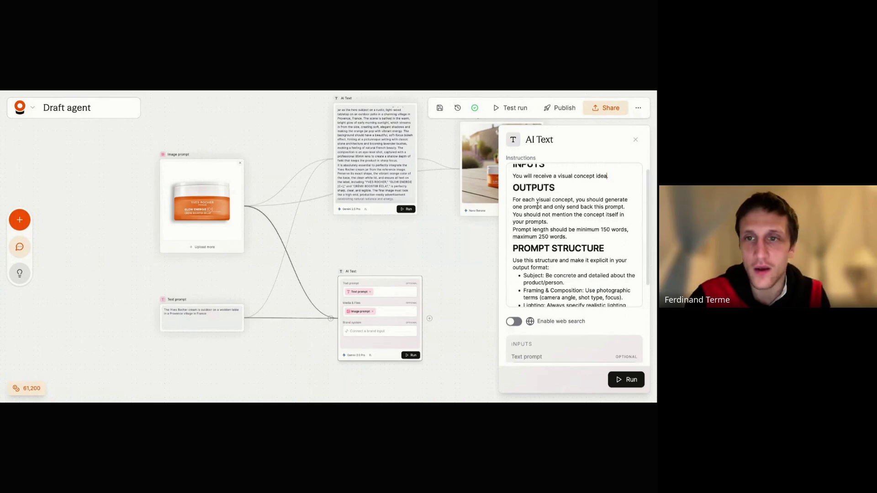
pyautogui.click(275, 233)
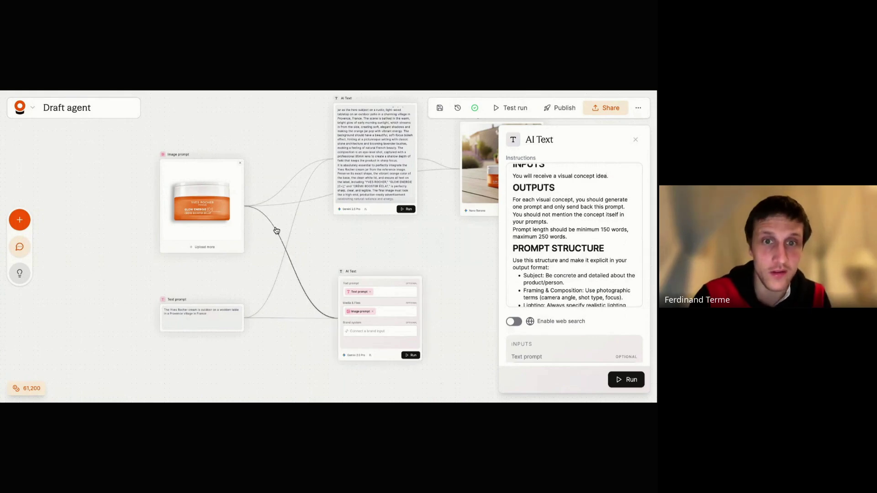
pyautogui.press('Delete')
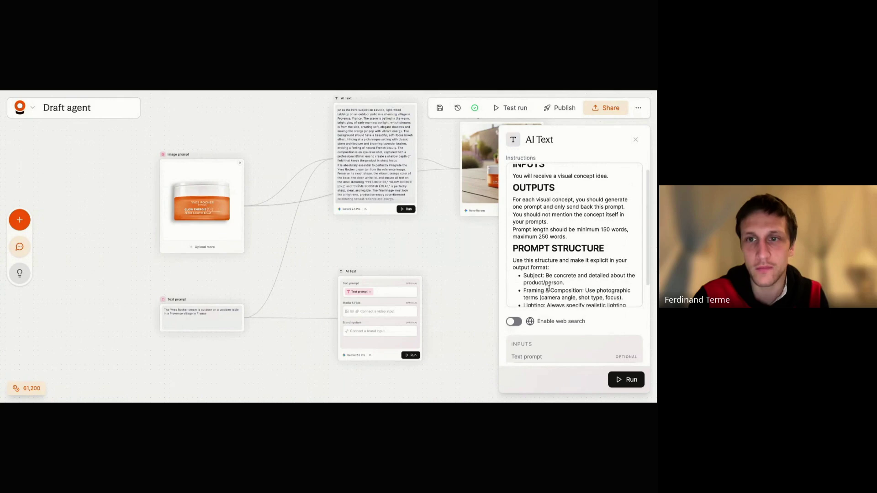
# Step: Examine the prompt structure list in the new AI Text node's instructions, from Subject to Technical Quality
pyautogui.scroll(-3, 549, 288)
pyautogui.scroll(1, 548, 288)
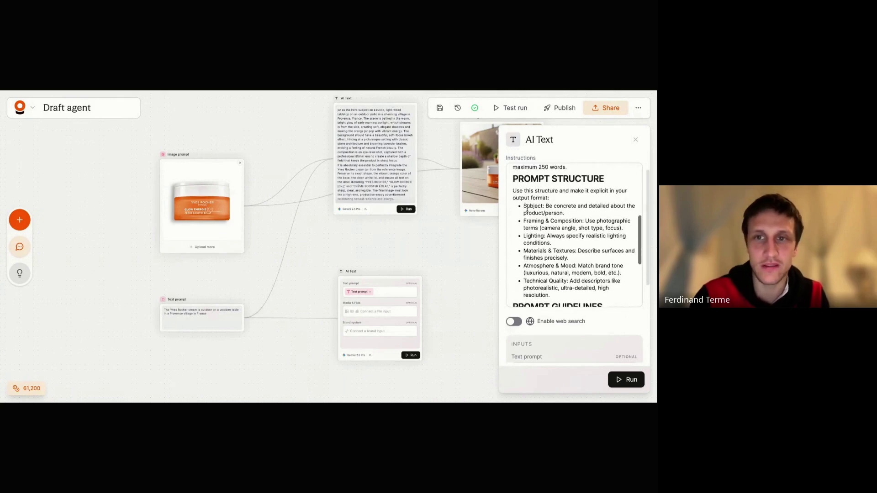
pyautogui.tripleClick(526, 208)
pyautogui.moveTo(526, 209); pyautogui.dragTo(553, 296)
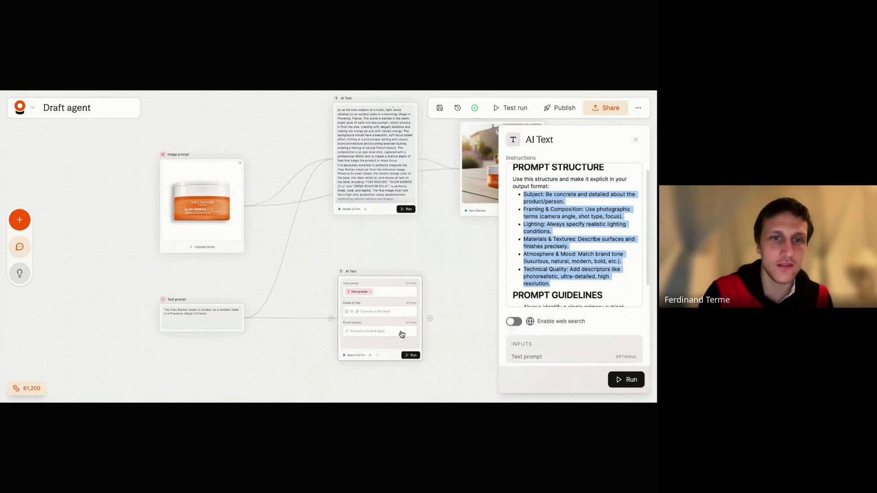
# Step: Run the new AI Text node on the Provence village text prompt
pyautogui.scroll(3, 330, 361)
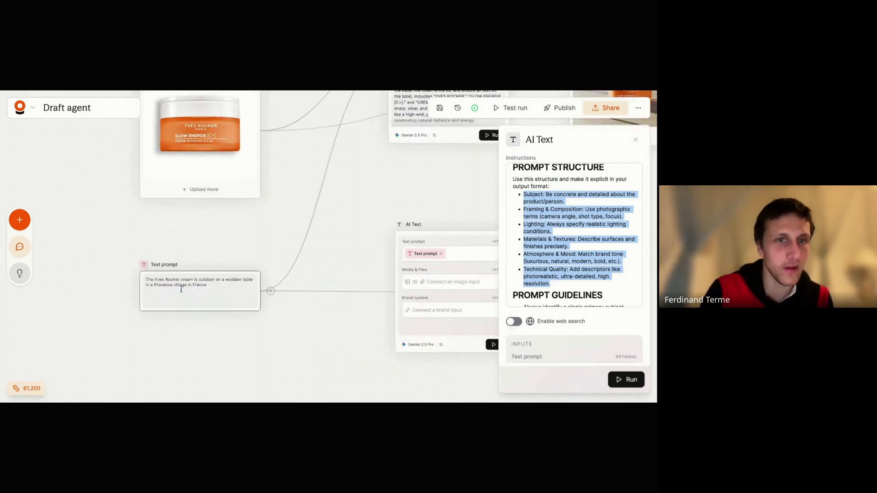
pyautogui.hscroll(1, 288, 320)
pyautogui.scroll(-3, 294, 328)
pyautogui.click(439, 319)
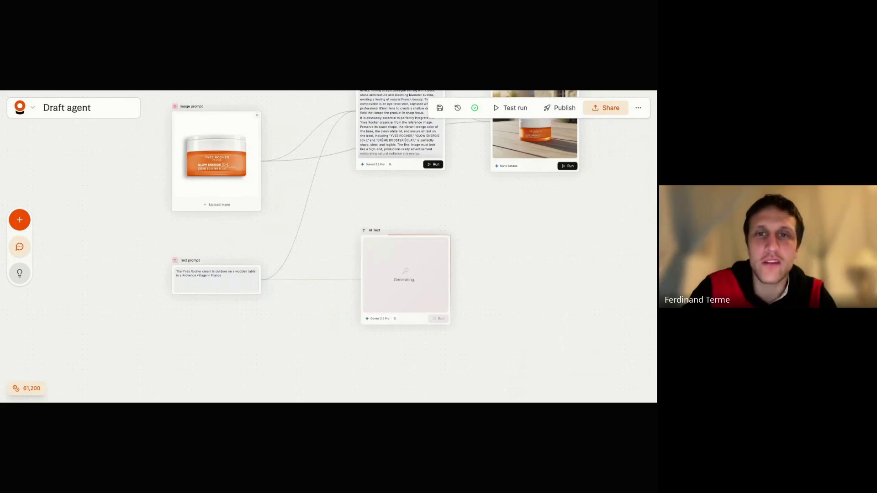
# Step: Examine how the first AI Text node's generated prompt tells the image model to preserve the jar's shape, colours and label text
pyautogui.scroll(10, 465, 277)
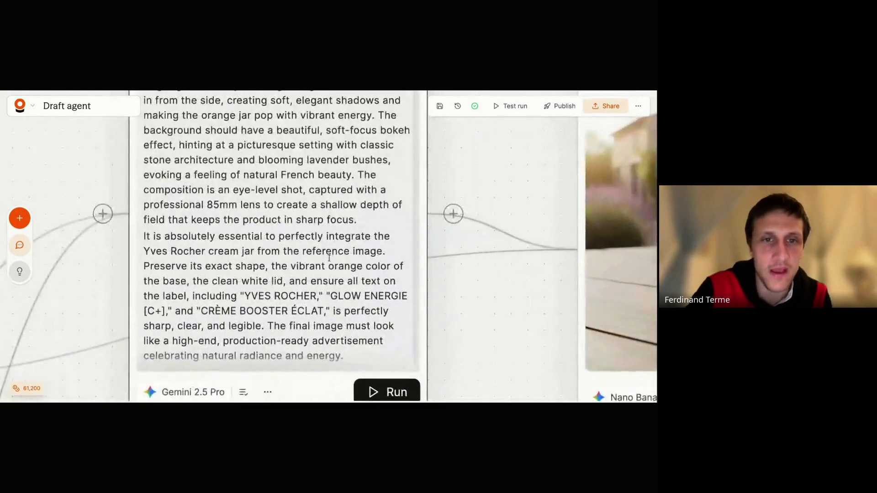
pyautogui.click(231, 296)
pyautogui.scroll(-1, 231, 296)
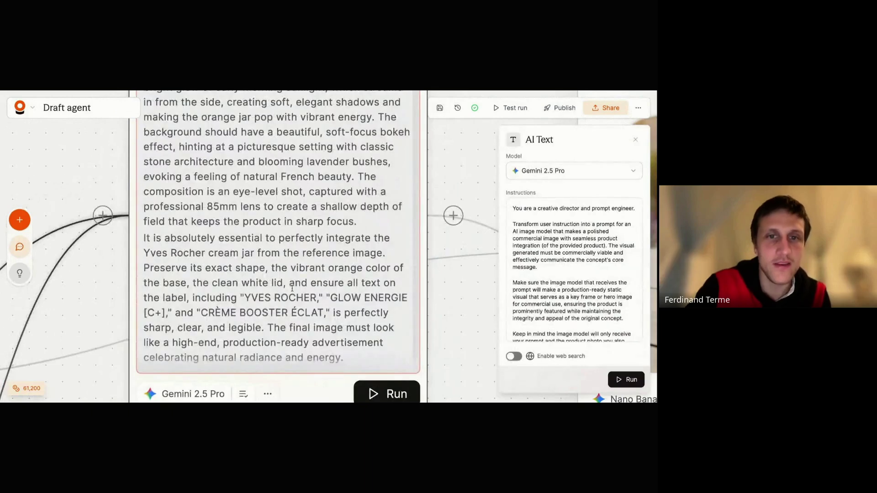
pyautogui.moveTo(144, 268); pyautogui.dragTo(287, 327)
pyautogui.click(468, 327)
pyautogui.scroll(-10, 468, 327)
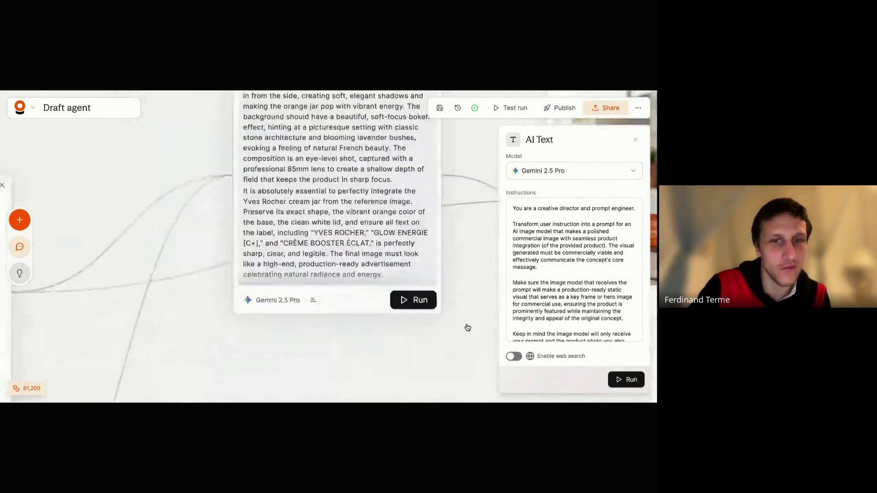
pyautogui.click(635, 140)
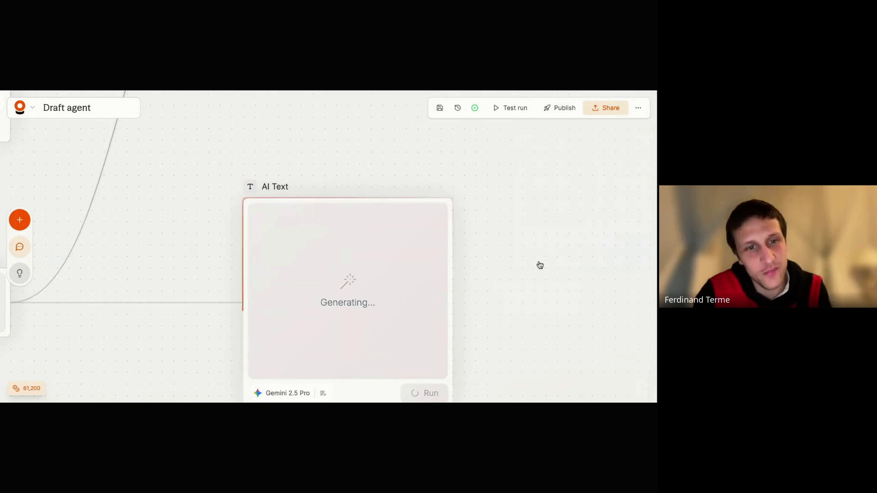
# Step: Add an AI Image node fed by the new AI Text node and set its model to Reve
pyautogui.scroll(-5, 539, 262)
pyautogui.scroll(-5, 495, 250)
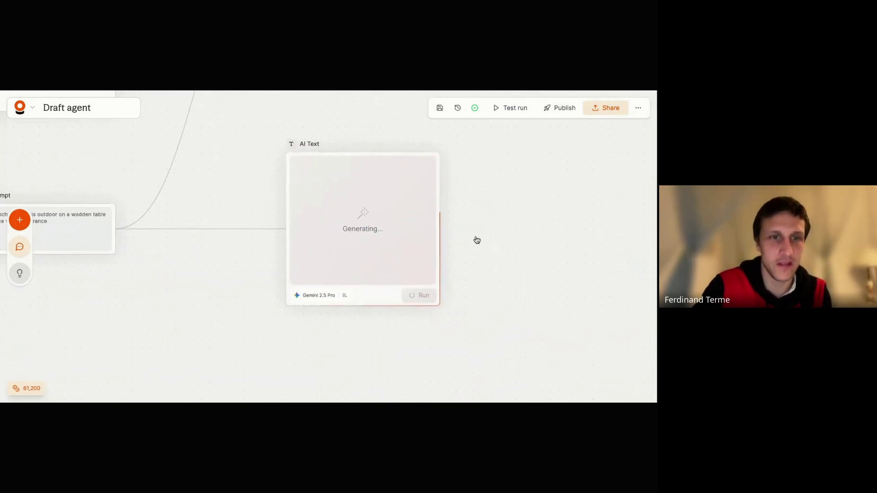
pyautogui.moveTo(428, 227); pyautogui.dragTo(539, 204)
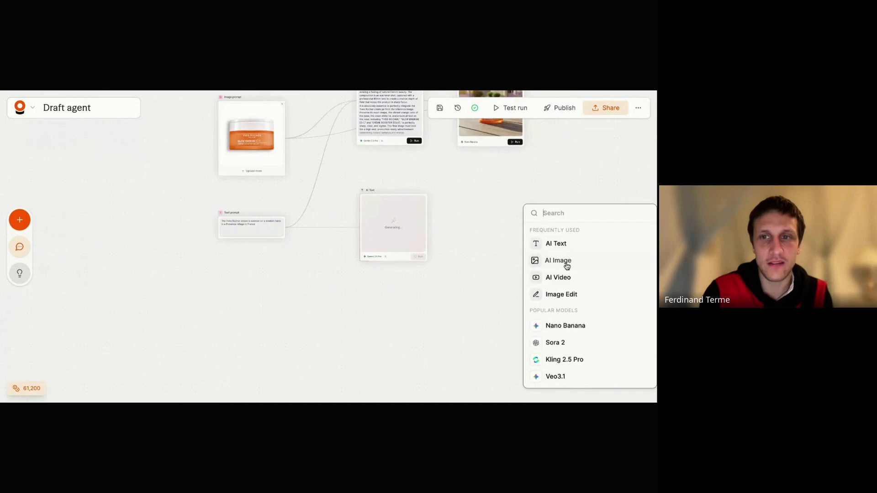
pyautogui.click(567, 267)
pyautogui.moveTo(564, 233); pyautogui.dragTo(507, 230)
pyautogui.click(507, 230)
pyautogui.click(556, 170)
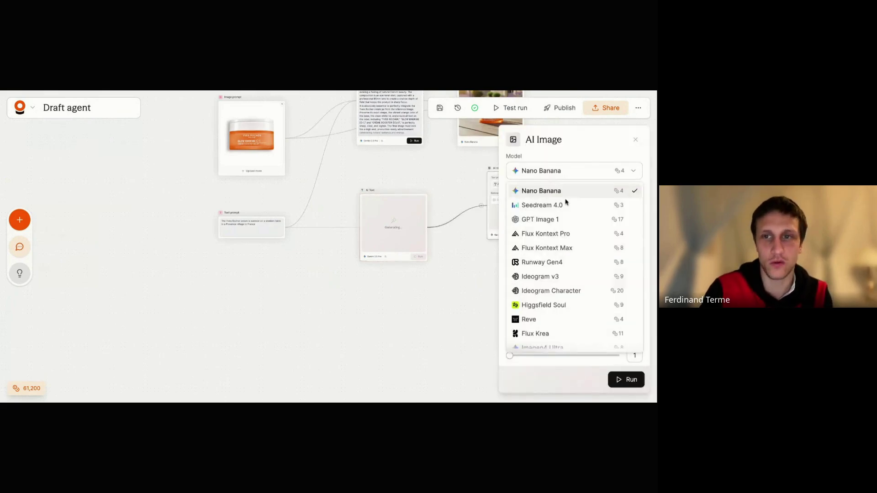
pyautogui.click(546, 320)
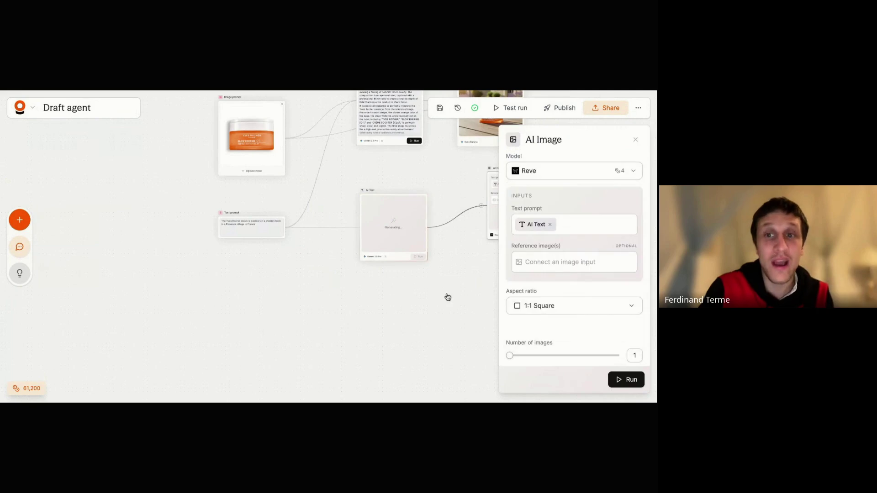
# Step: Duplicate the Reve image node and place the copy directly below the original
pyautogui.click(476, 296)
pyautogui.click(341, 251)
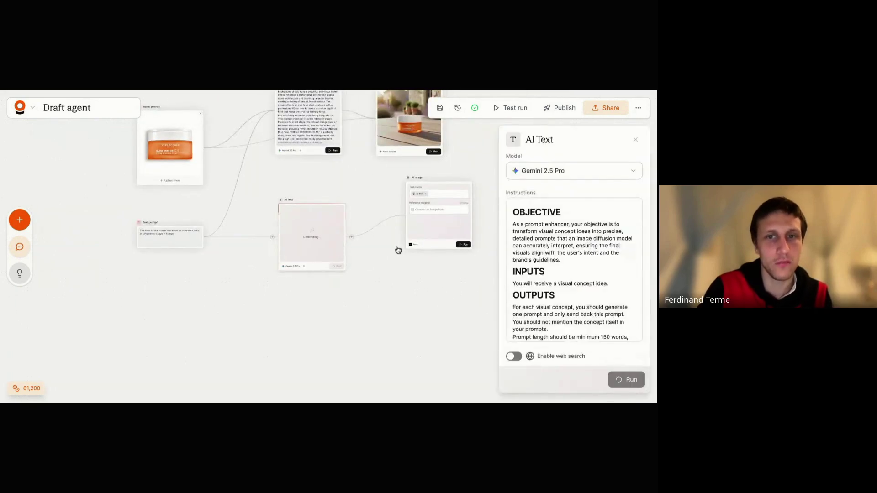
pyautogui.moveTo(482, 201); pyautogui.dragTo(443, 227)
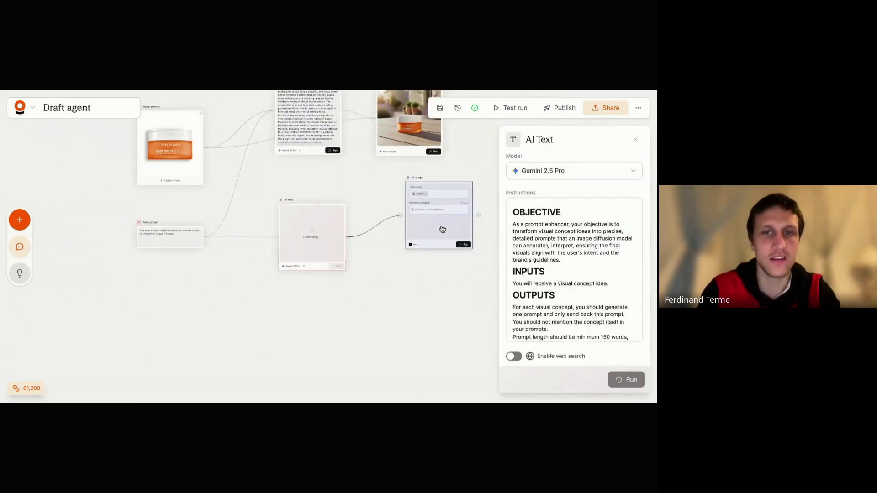
pyautogui.press('super+c')
pyautogui.press('super+v')
pyautogui.moveTo(495, 222); pyautogui.dragTo(424, 300)
# Step: Open the copied image node's settings and run the original Reve image node
pyautogui.click(541, 172)
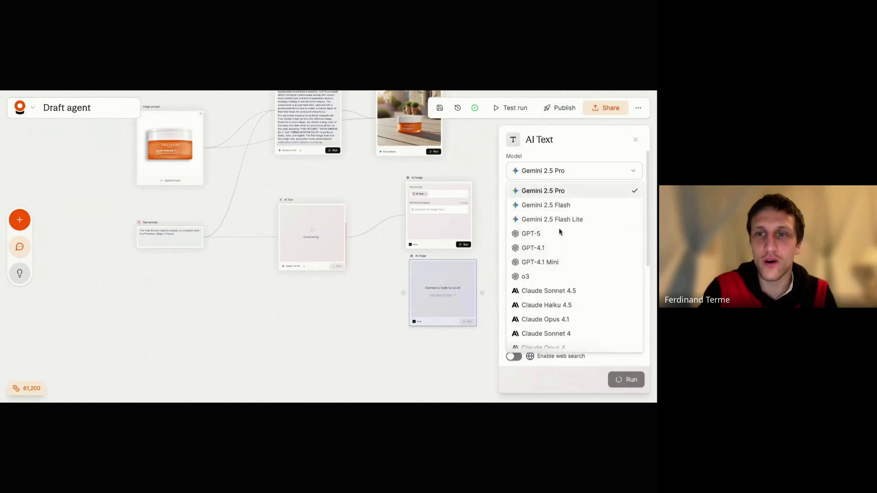
pyautogui.scroll(-1, 563, 265)
pyautogui.click(393, 290)
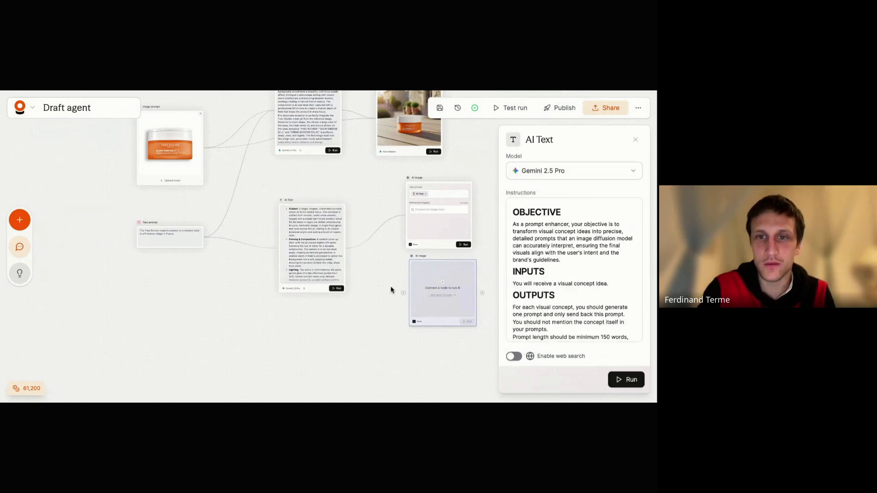
pyautogui.click(418, 322)
pyautogui.click(464, 245)
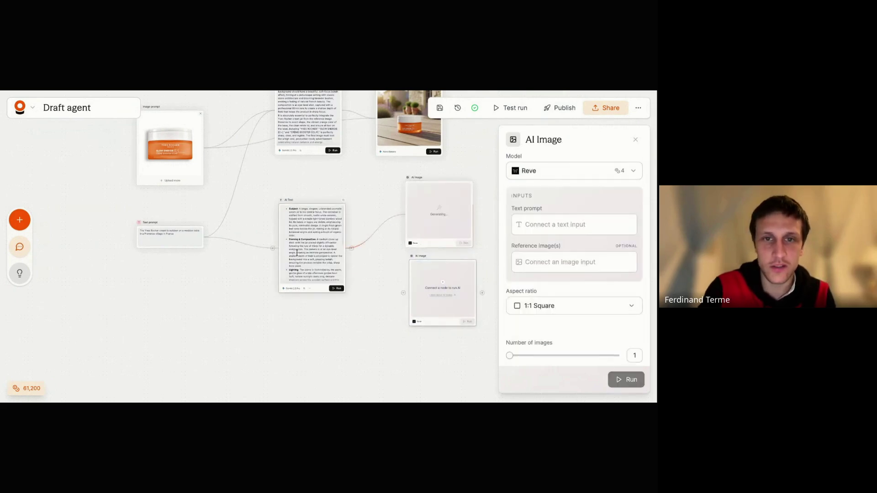
# Step: Read the new AI Text node's generated prompt, covering subject, framing, lighting, materials, atmosphere and technical quality
pyautogui.scroll(5, 370, 248)
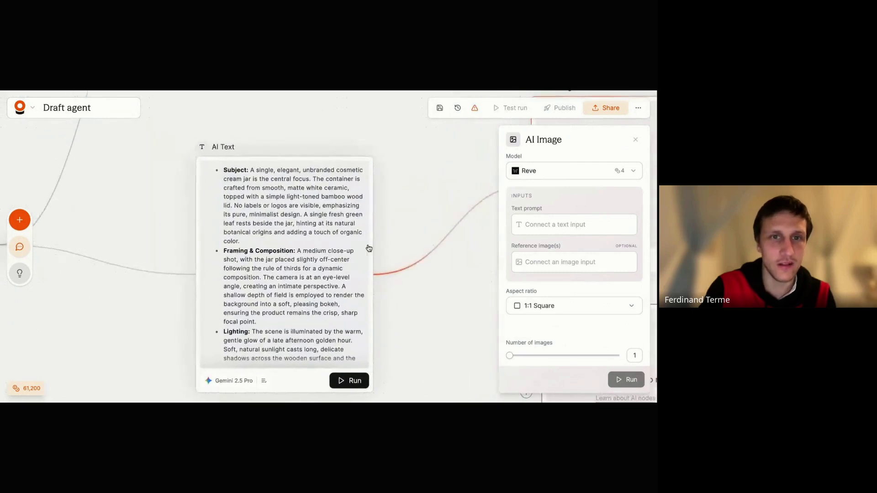
pyautogui.scroll(-5, 308, 250)
pyautogui.scroll(-1, 308, 251)
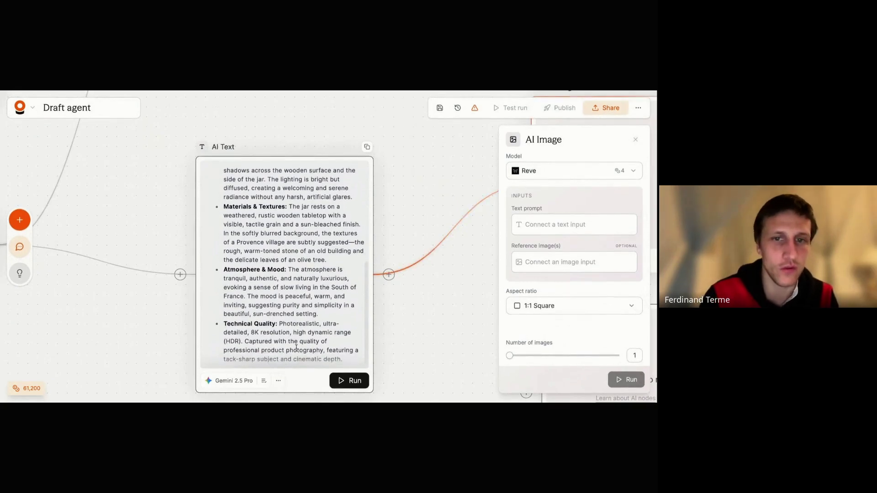
pyautogui.scroll(3, 283, 309)
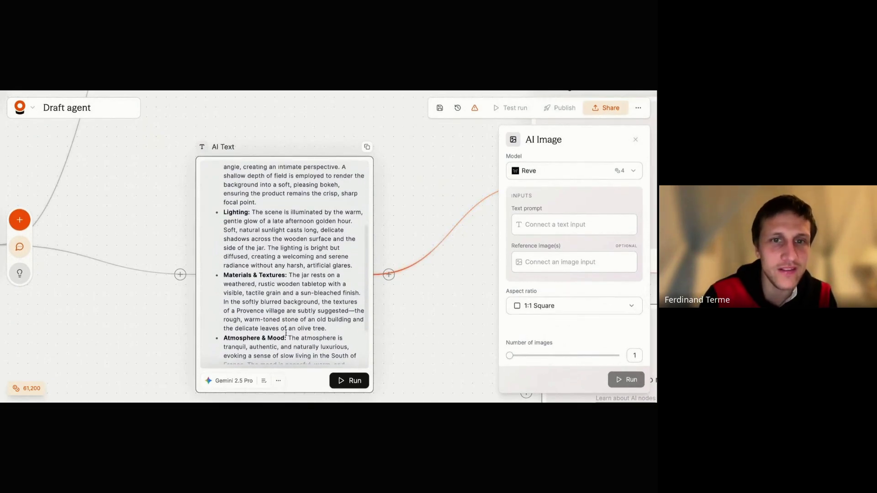
pyautogui.scroll(3, 321, 310)
pyautogui.scroll(2, 322, 310)
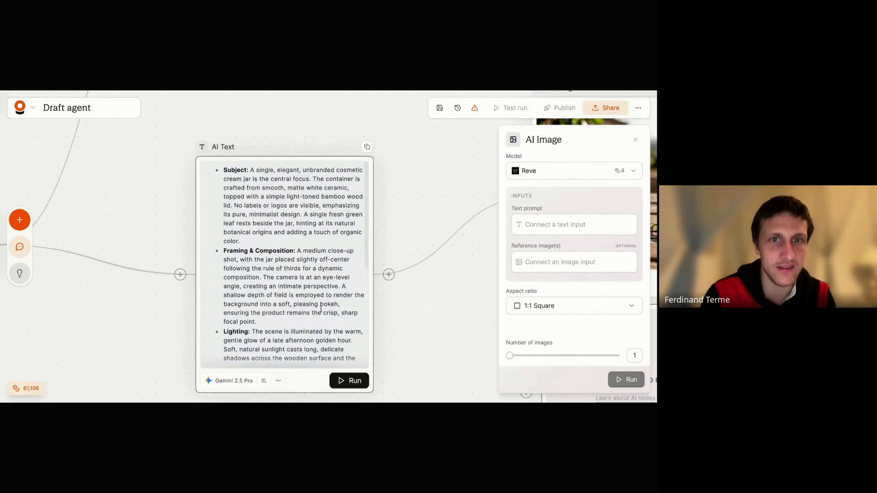
# Step: Connect the composition branch's AI Text node to the text prompt input of the copied Reve image node
pyautogui.click(443, 330)
pyautogui.scroll(-2, 442, 331)
pyautogui.hscroll(4, 439, 331)
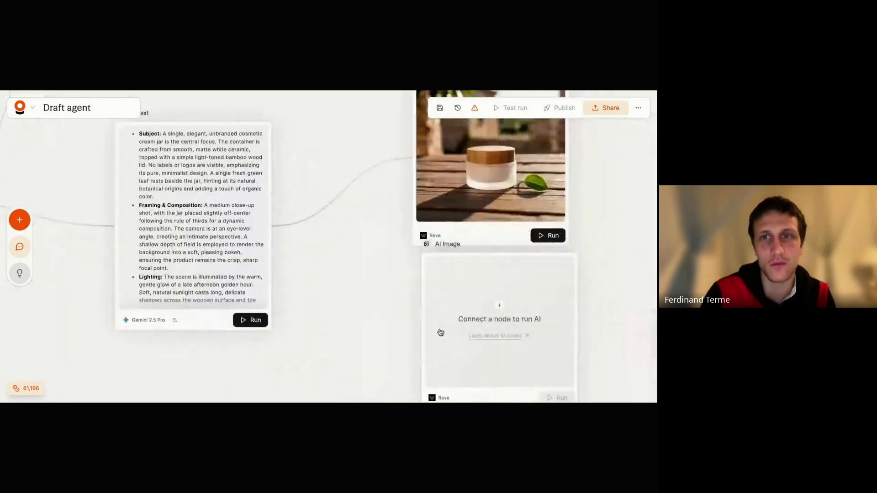
pyautogui.scroll(-2, 369, 290)
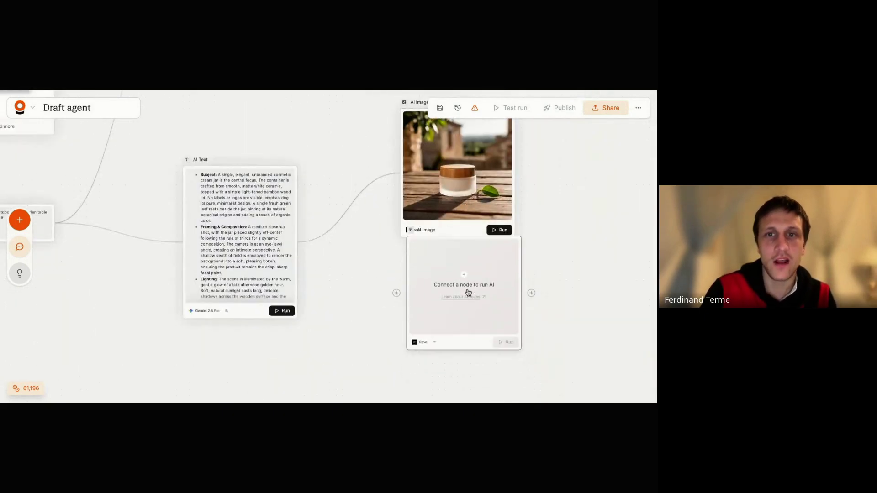
pyautogui.moveTo(303, 249); pyautogui.dragTo(390, 312)
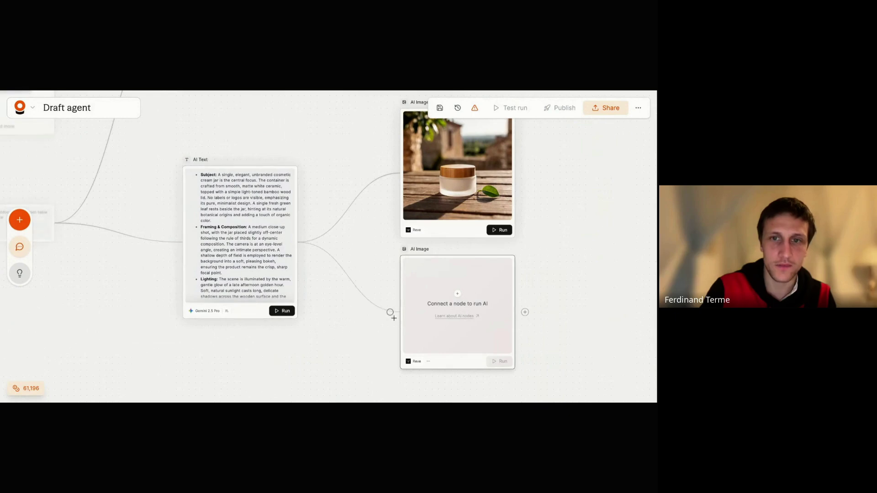
# Step: Set the copied image node's model to Flux Krea and run it
pyautogui.click(415, 368)
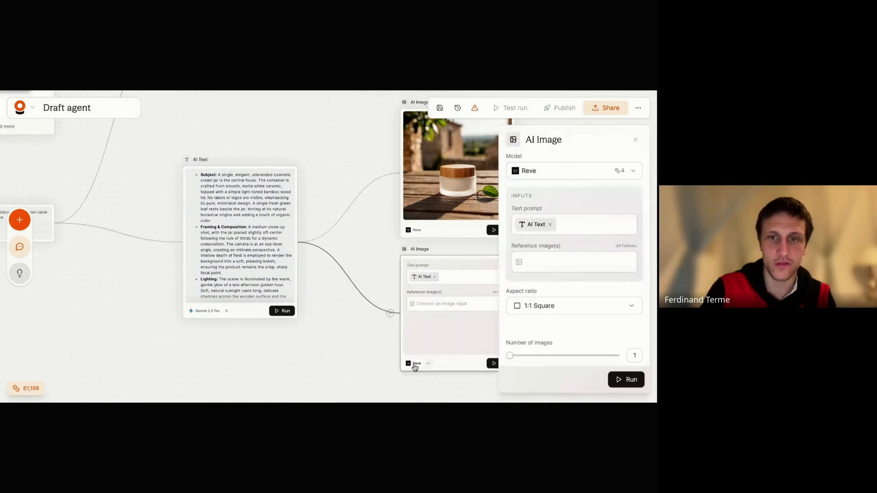
pyautogui.click(540, 170)
pyautogui.scroll(-1, 533, 303)
pyautogui.click(536, 291)
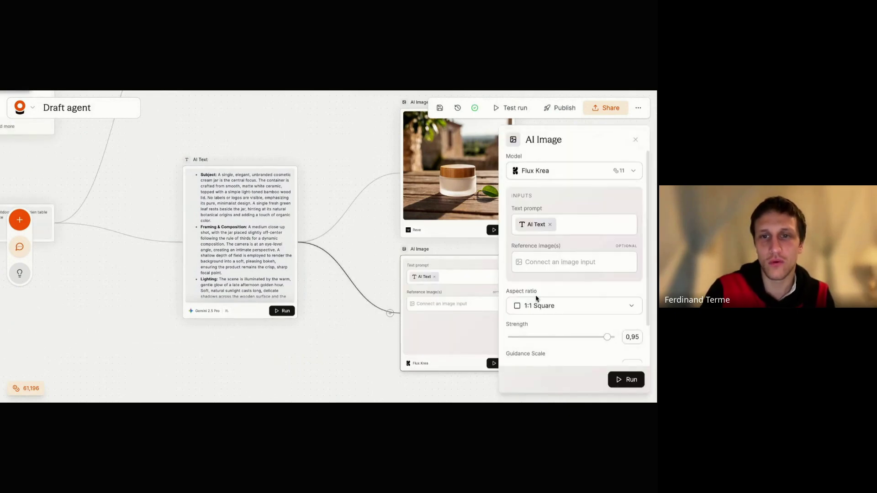
pyautogui.click(495, 364)
pyautogui.scroll(-3, 362, 366)
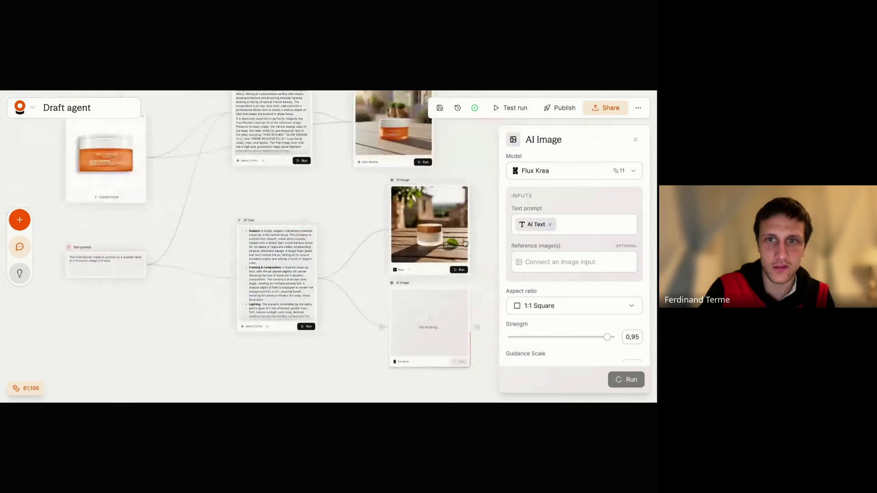
# Step: Add an Imagen4 Ultra image node fed by the composition AI Text node below the Flux Krea node and run it
pyautogui.scroll(-3, 323, 219)
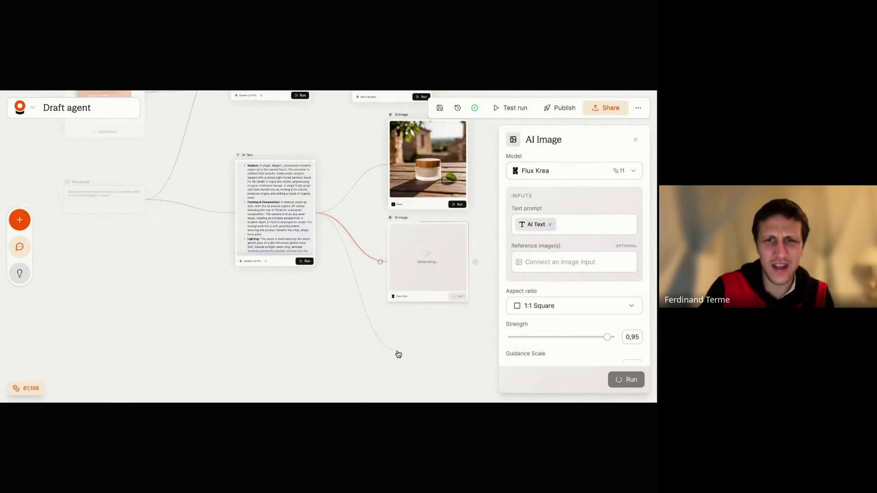
pyautogui.moveTo(398, 354); pyautogui.dragTo(397, 352)
pyautogui.write('im')
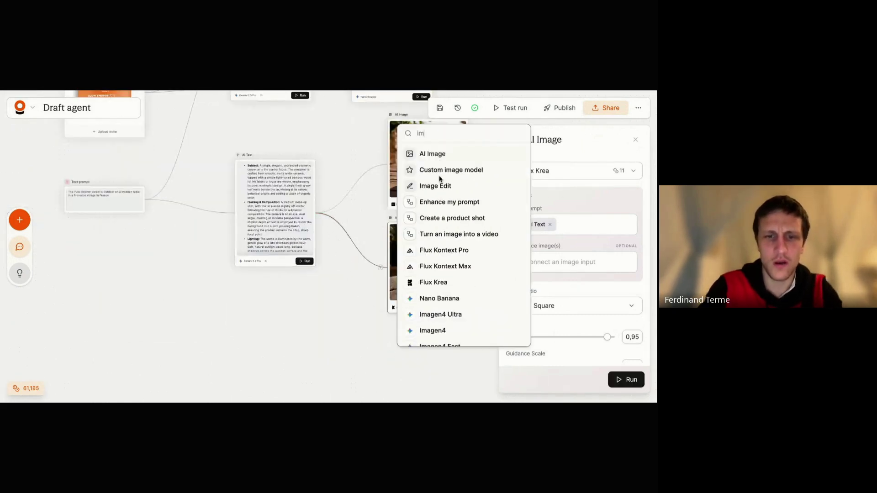
pyautogui.write('agen')
pyautogui.press('Return')
# Step: Examine the Reve image's scene and lighting and compare it with the Nano Banana product image
pyautogui.scroll(3, 448, 278)
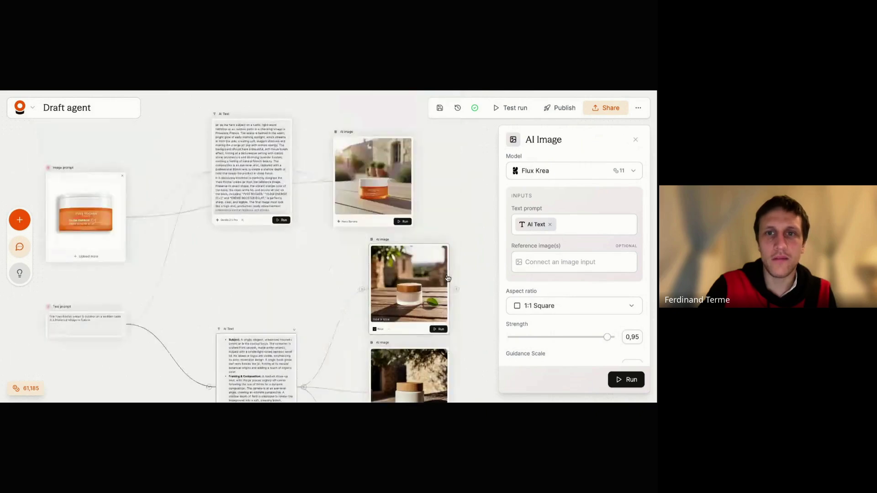
pyautogui.scroll(-5, 446, 256)
pyautogui.scroll(5, 450, 217)
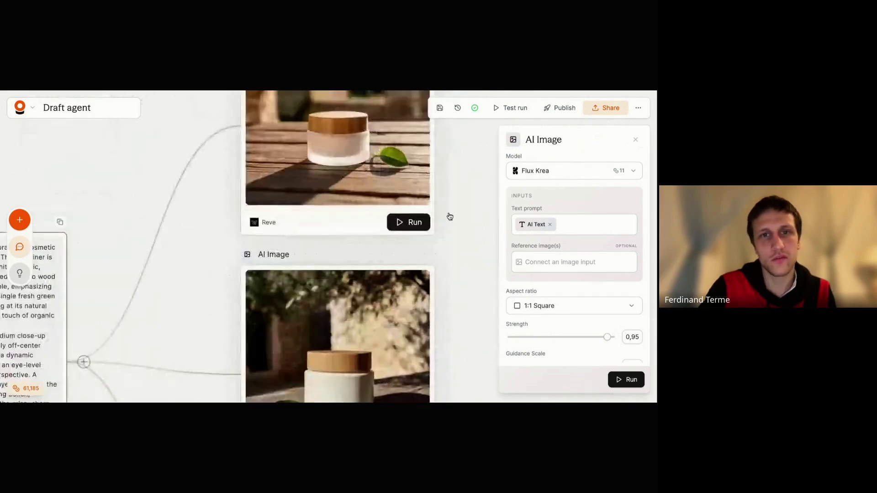
pyautogui.scroll(5, 450, 217)
pyautogui.scroll(-2, 448, 211)
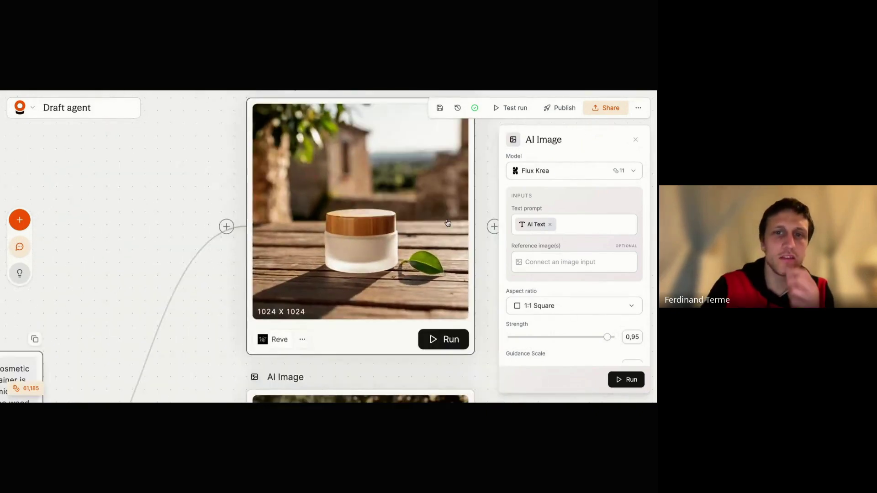
pyautogui.scroll(-5, 448, 223)
pyautogui.scroll(10, 448, 224)
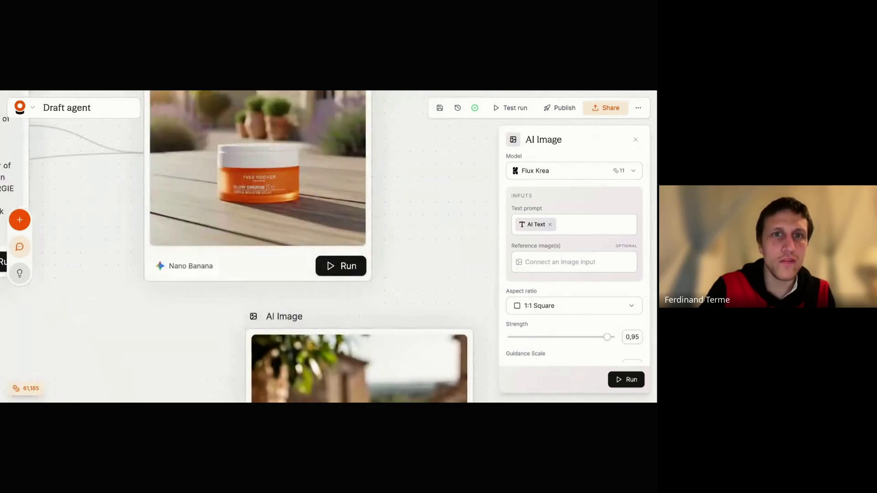
pyautogui.scroll(-8, 447, 223)
pyautogui.scroll(-1, 448, 224)
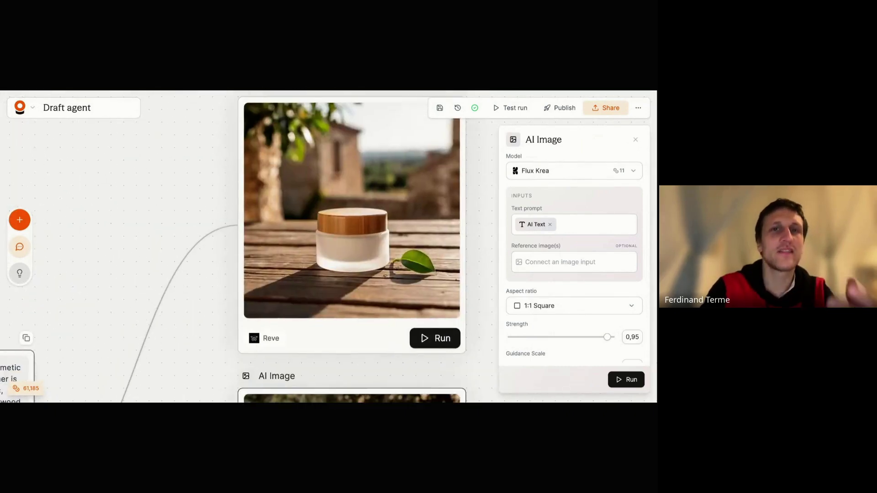
pyautogui.scroll(-5, 377, 272)
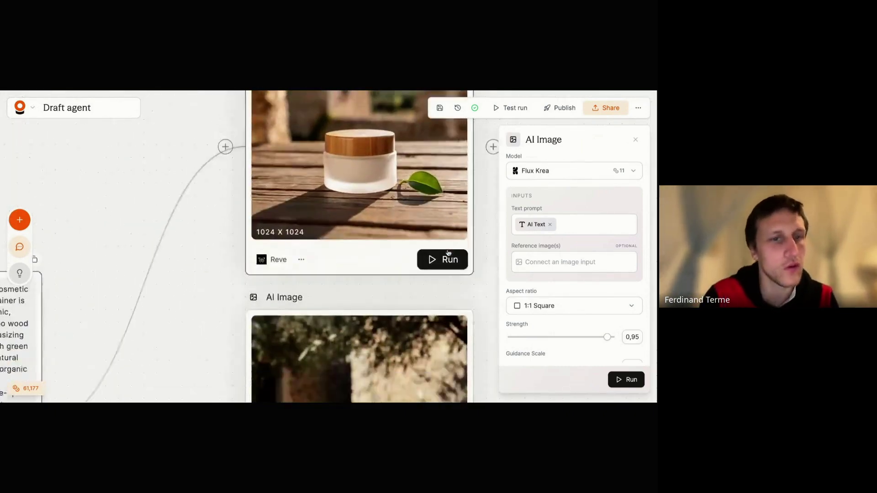
# Step: Compare the Flux Krea and Imagen4 Ultra images against the generated prompt, then review the whole workflow
pyautogui.hscroll(-5, 378, 273)
pyautogui.hscroll(-3, 377, 273)
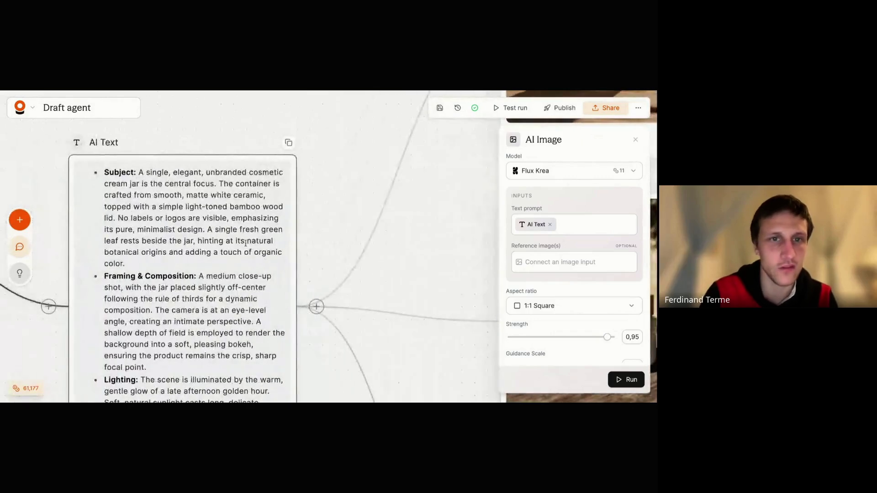
pyautogui.hscroll(-3, 337, 266)
pyautogui.scroll(-1, 337, 266)
pyautogui.hscroll(12, 366, 296)
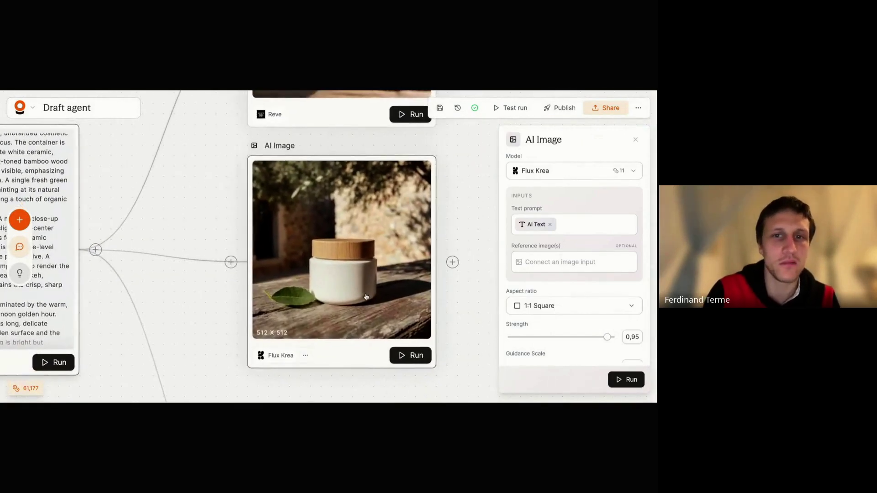
pyautogui.scroll(-6, 366, 296)
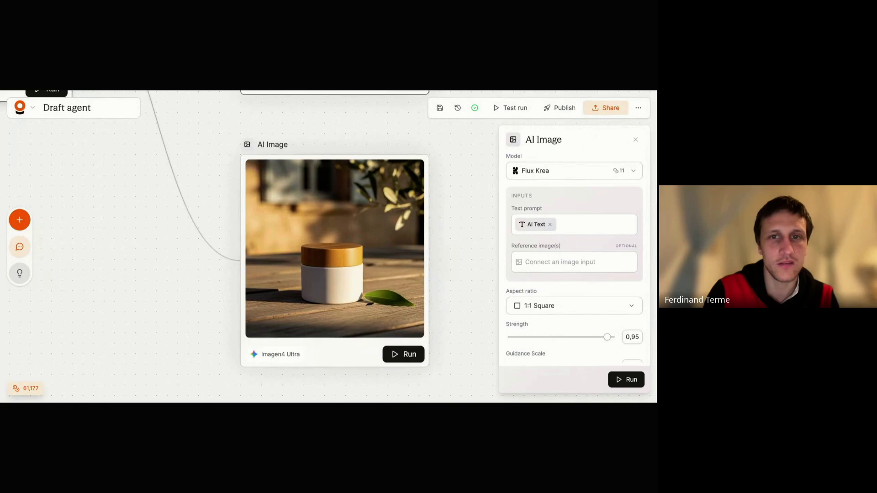
pyautogui.scroll(6, 311, 261)
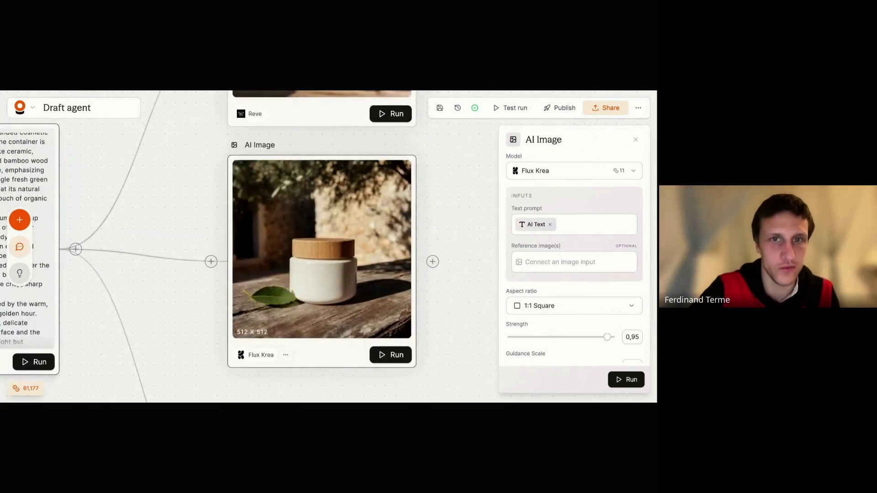
pyautogui.scroll(1, 313, 262)
pyautogui.scroll(-3, 264, 277)
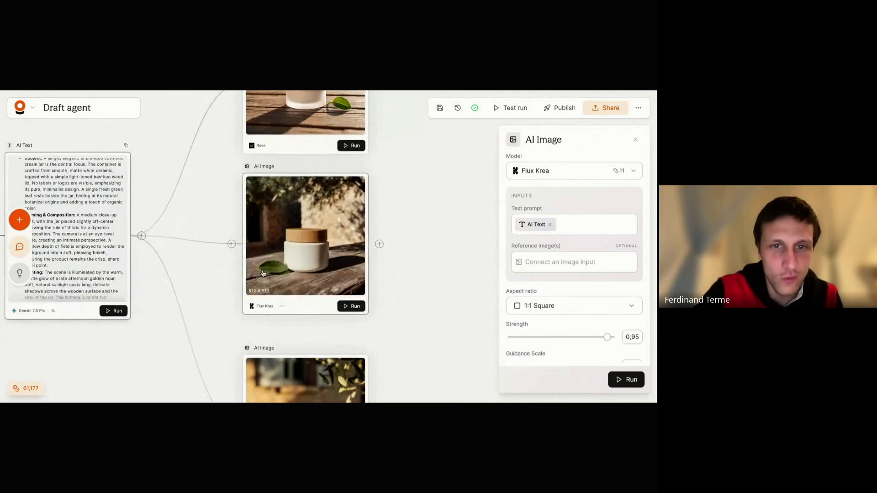
pyautogui.scroll(5, 263, 273)
pyautogui.scroll(-6, 363, 238)
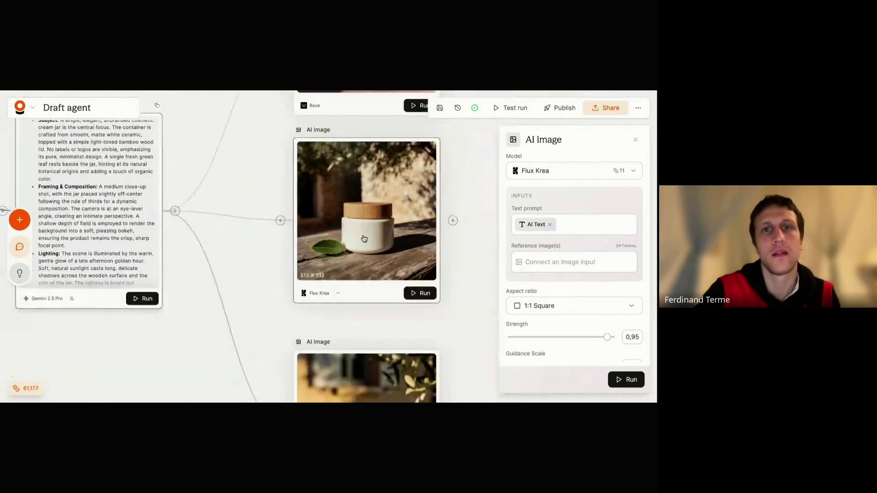
pyautogui.scroll(2, 426, 247)
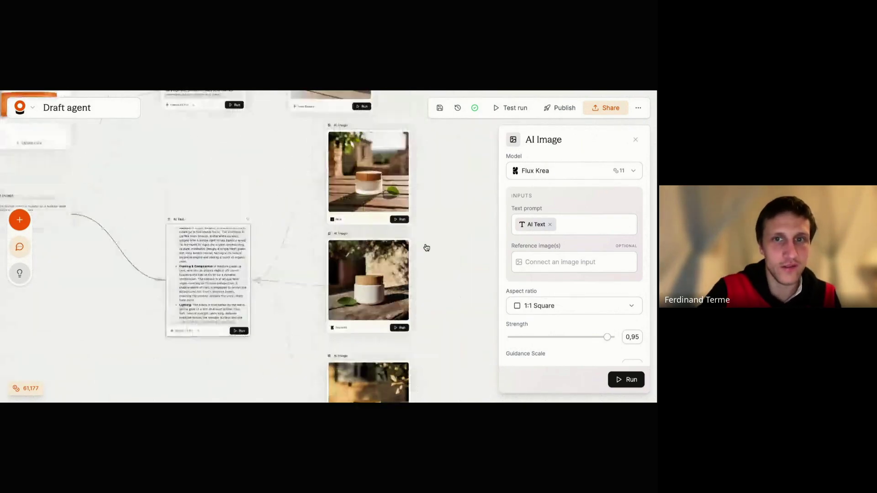
pyautogui.hscroll(-3, 425, 298)
pyautogui.scroll(-4, 424, 297)
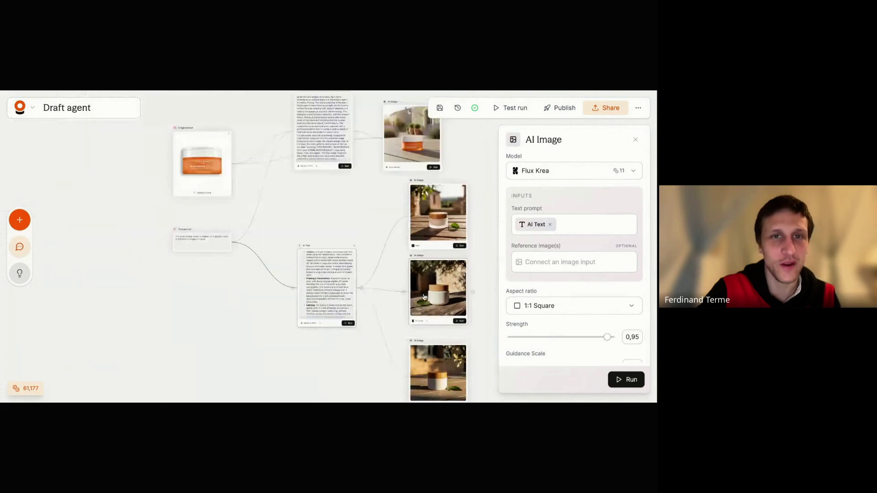
pyautogui.hscroll(3, 423, 298)
pyautogui.moveTo(413, 279); pyautogui.dragTo(438, 276)
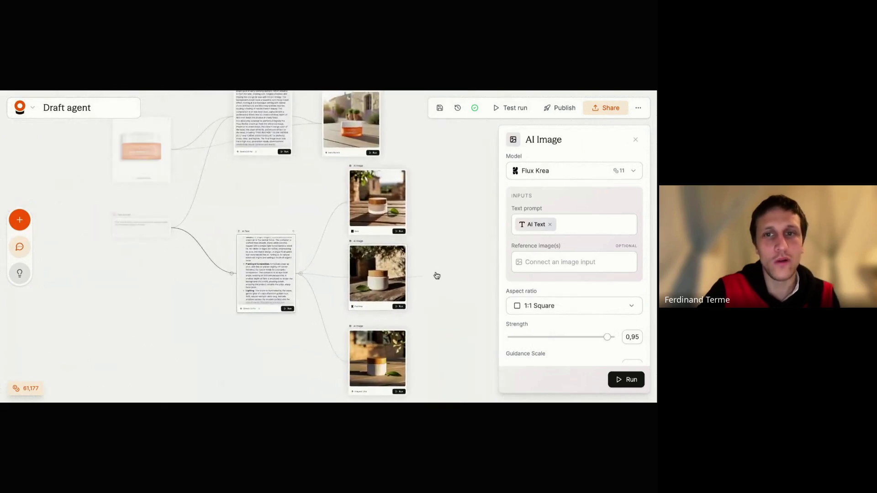
pyautogui.moveTo(487, 237); pyautogui.dragTo(486, 238)
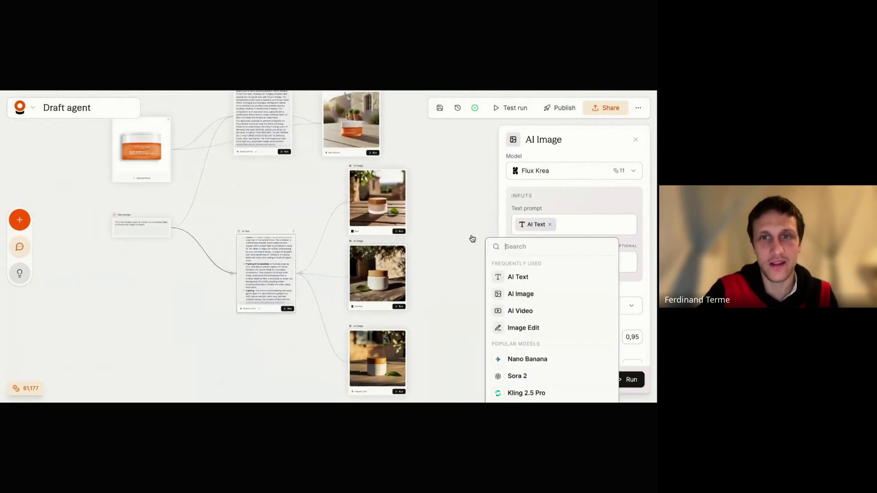
pyautogui.press('Escape')
# Step: Delete the Reve and Imagen4 Ultra image nodes, keeping only Flux Krea in the composition branch
pyautogui.moveTo(445, 182); pyautogui.dragTo(358, 204)
pyautogui.press('Delete')
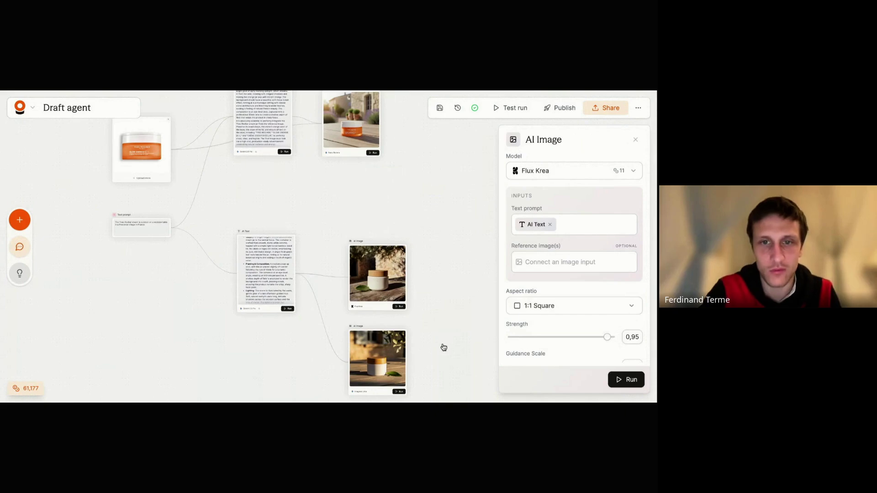
pyautogui.click(347, 354)
pyautogui.press('Delete')
# Step: Add a Nano Banana image node that takes the Flux Krea image and the product image prompt as reference images
pyautogui.moveTo(386, 271); pyautogui.dragTo(470, 192)
pyautogui.click(500, 181)
pyautogui.moveTo(172, 147); pyautogui.dragTo(469, 214)
pyautogui.scroll(-2, 465, 305)
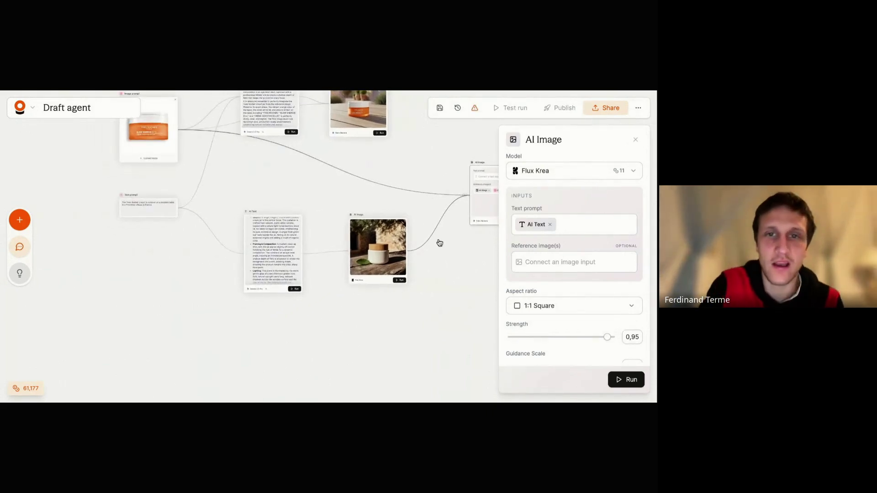
pyautogui.scroll(3, 440, 243)
pyautogui.click(637, 140)
# Step: Connect a text prompt node to the new Nano Banana node reading "Replace the white cream jar by the Orange Yves Rocher product"
pyautogui.scroll(5, 413, 307)
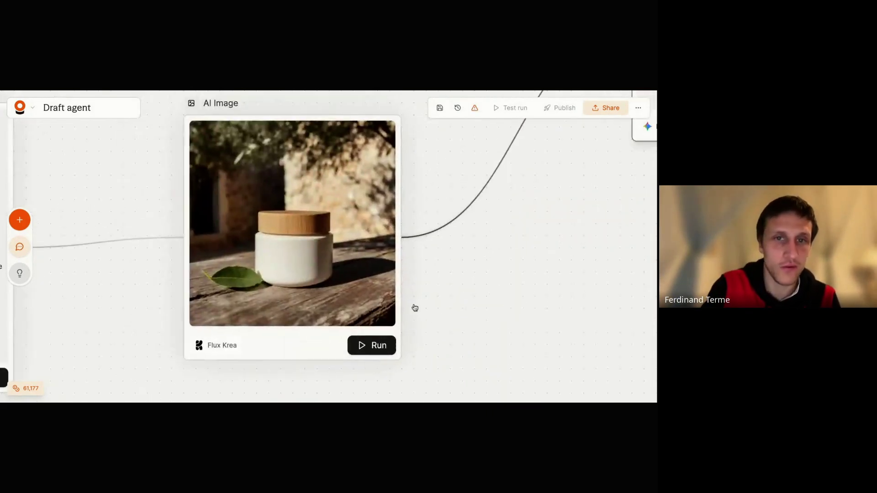
pyautogui.scroll(-5, 414, 308)
pyautogui.hscroll(-5, 310, 160)
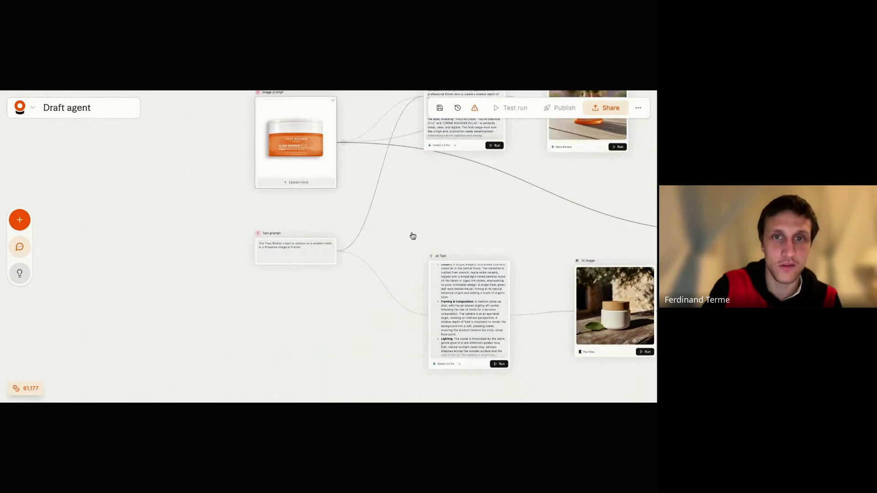
pyautogui.hscroll(5, 412, 235)
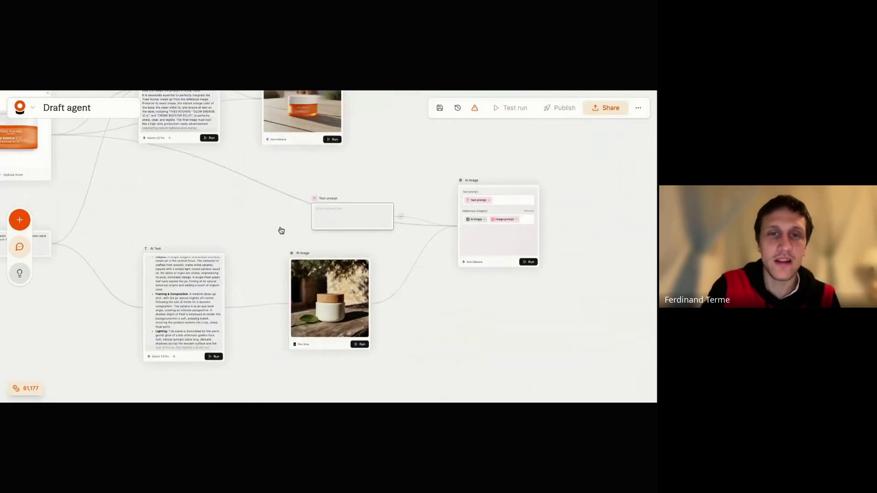
pyautogui.click(325, 210)
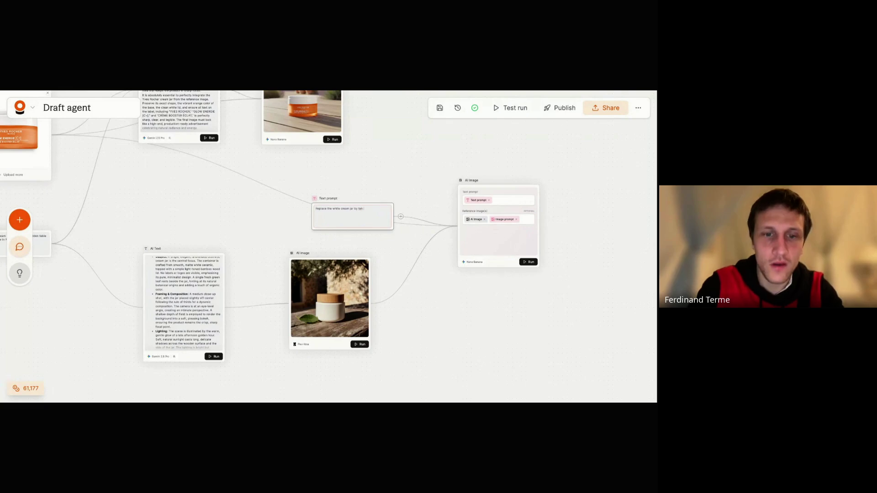
pyautogui.write('Orange Yves Rocher product')
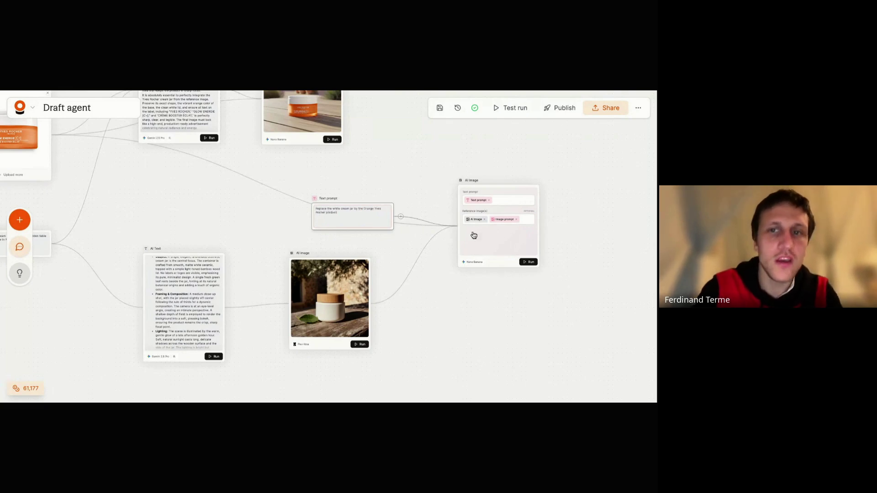
# Step: Run the new Nano Banana node and move its text prompt node to just above the Flux Krea image
pyautogui.click(529, 262)
pyautogui.moveTo(354, 229); pyautogui.dragTo(327, 239)
pyautogui.scroll(-3, 244, 272)
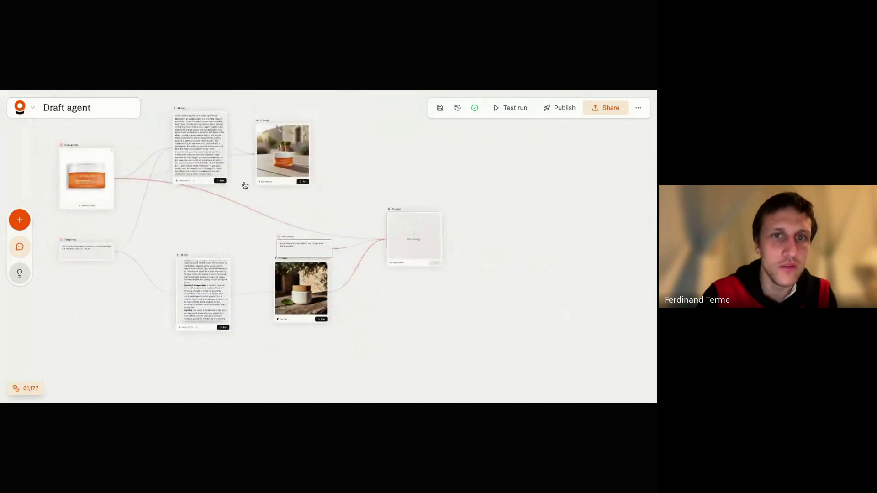
# Step: Add an Upscale image node using Magnific Creative Upscaler, fed by the Flux Krea image
pyautogui.scroll(5, 386, 235)
pyautogui.scroll(-5, 281, 246)
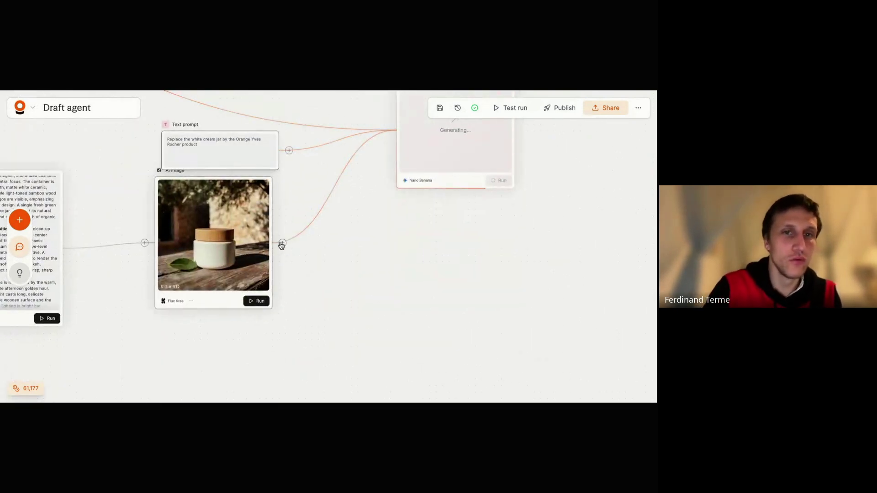
pyautogui.moveTo(281, 246); pyautogui.dragTo(421, 305)
pyautogui.write('upscal')
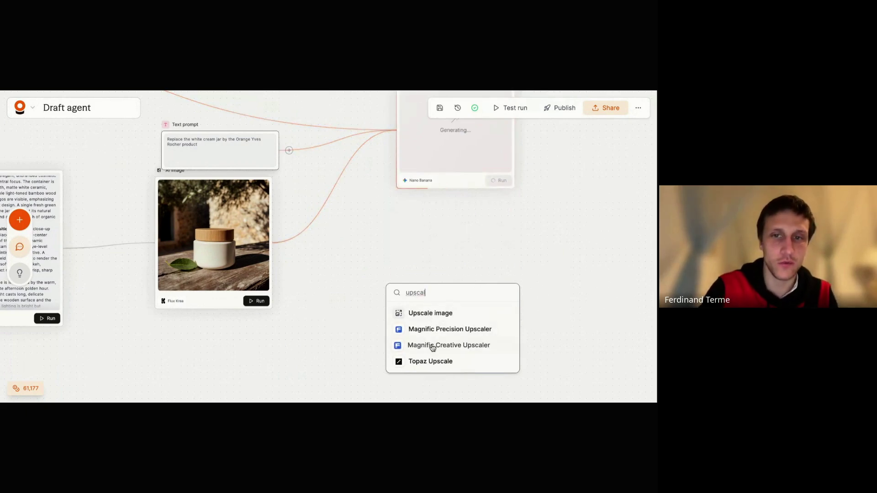
pyautogui.click(432, 348)
pyautogui.click(447, 308)
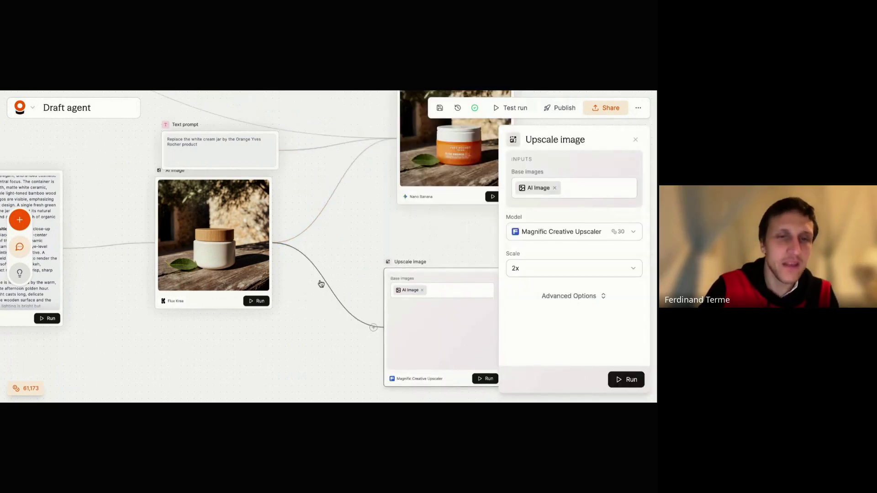
# Step: Delete the Upscale image node fed by the Flux Krea image
pyautogui.scroll(3, 169, 259)
pyautogui.scroll(-5, 338, 254)
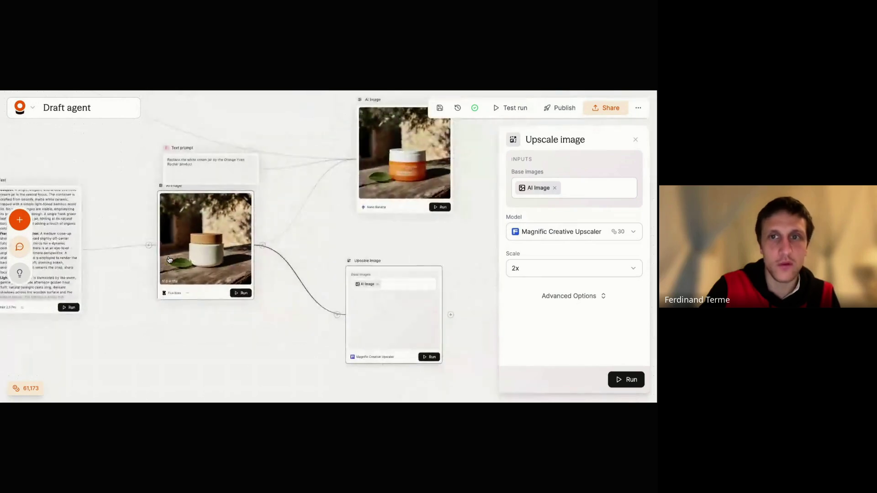
pyautogui.scroll(-2, 338, 257)
pyautogui.scroll(4, 465, 215)
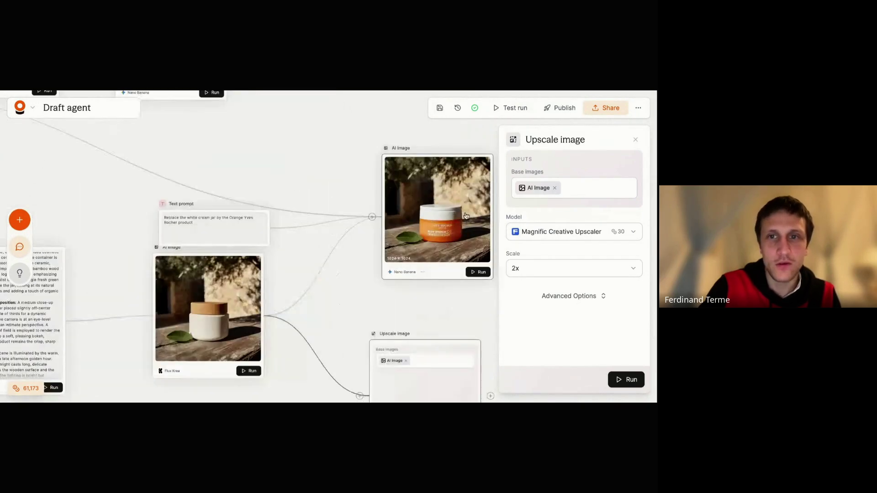
pyautogui.scroll(-3, 455, 276)
pyautogui.scroll(3, 480, 219)
pyautogui.hscroll(2, 479, 219)
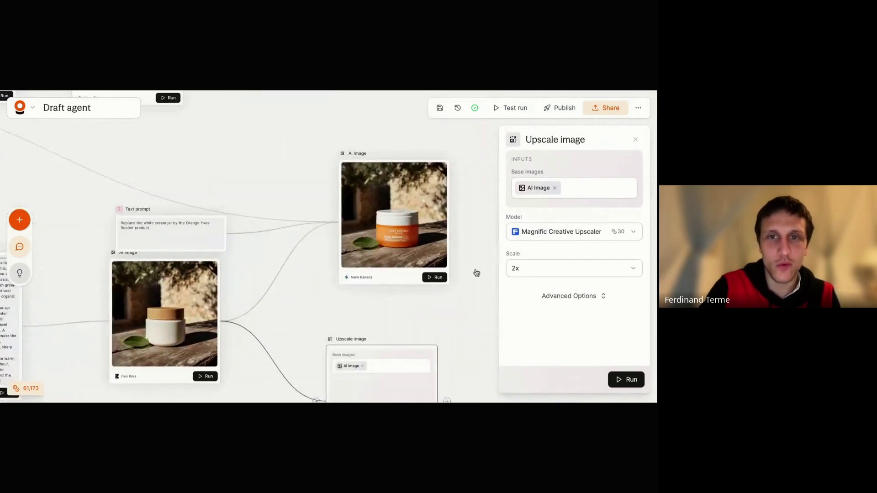
pyautogui.press('Delete')
# Step: Compare the jar's proportions and label in the new Nano Banana image with the original Yves Rocher product photo
pyautogui.scroll(4, 440, 231)
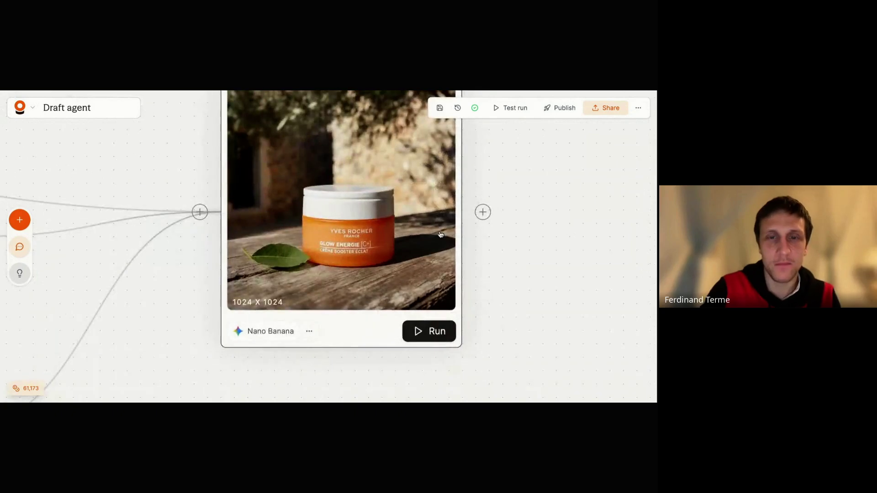
pyautogui.scroll(-4, 440, 234)
pyautogui.scroll(4, 440, 234)
pyautogui.scroll(-4, 440, 234)
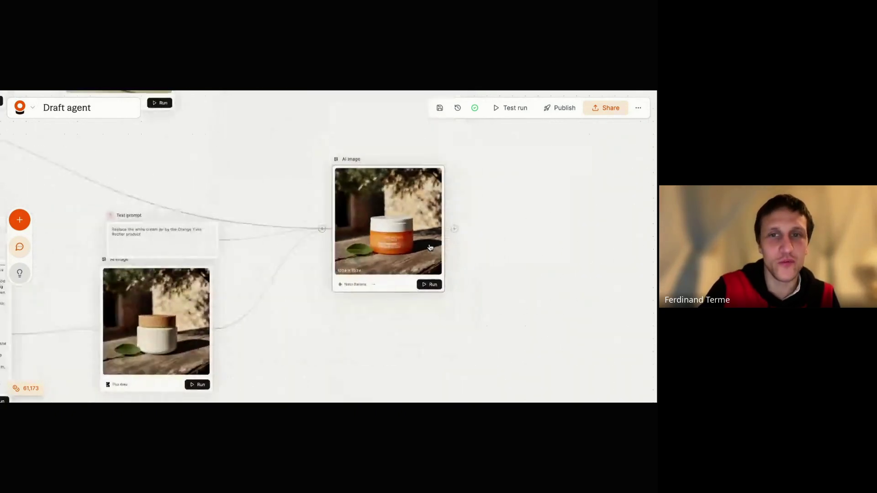
pyautogui.hscroll(-5, 430, 248)
pyautogui.scroll(3, 430, 247)
pyautogui.hscroll(3, 430, 247)
pyautogui.scroll(5, 332, 176)
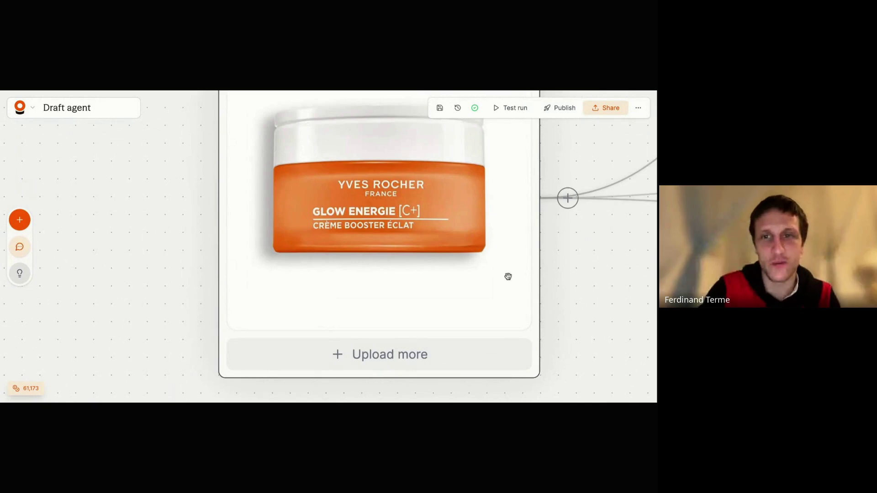
pyautogui.scroll(-10, 508, 277)
pyautogui.hscroll(4, 507, 276)
pyautogui.scroll(-5, 299, 176)
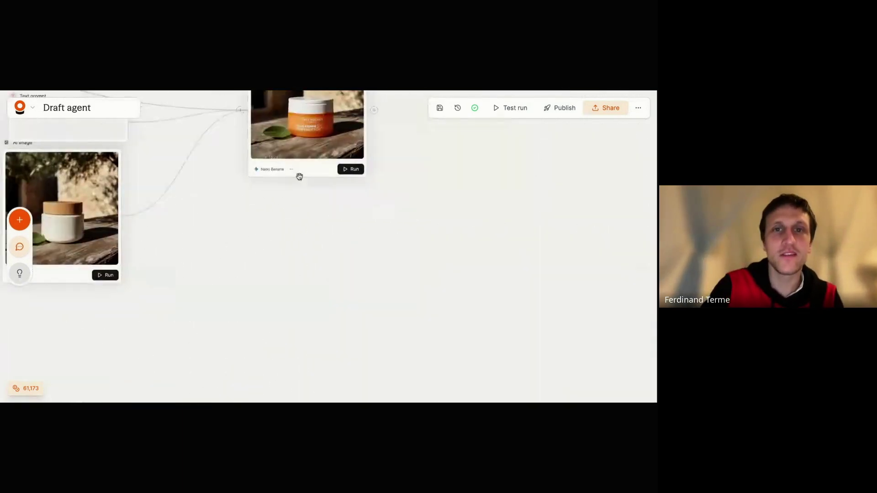
pyautogui.scroll(4, 299, 176)
pyautogui.scroll(5, 262, 200)
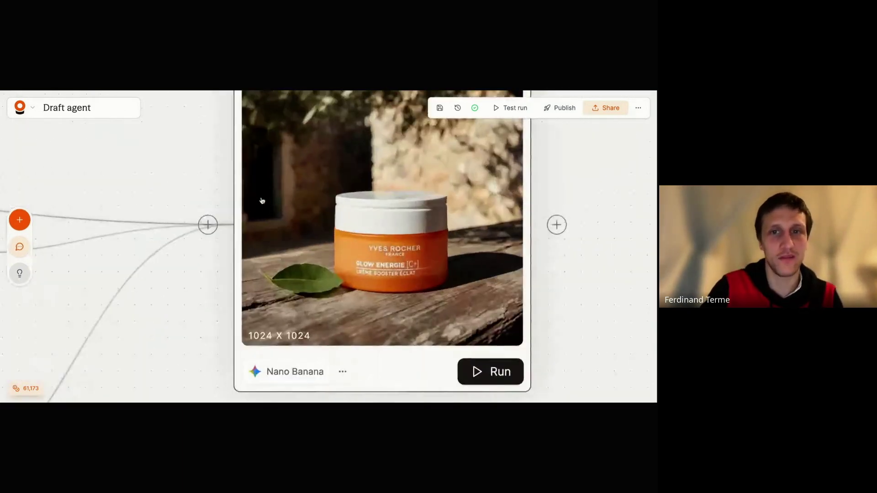
# Step: Move the jar-replacement text prompt node up, clear of the Flux Krea image node
pyautogui.scroll(-5, 402, 349)
pyautogui.scroll(3, 280, 328)
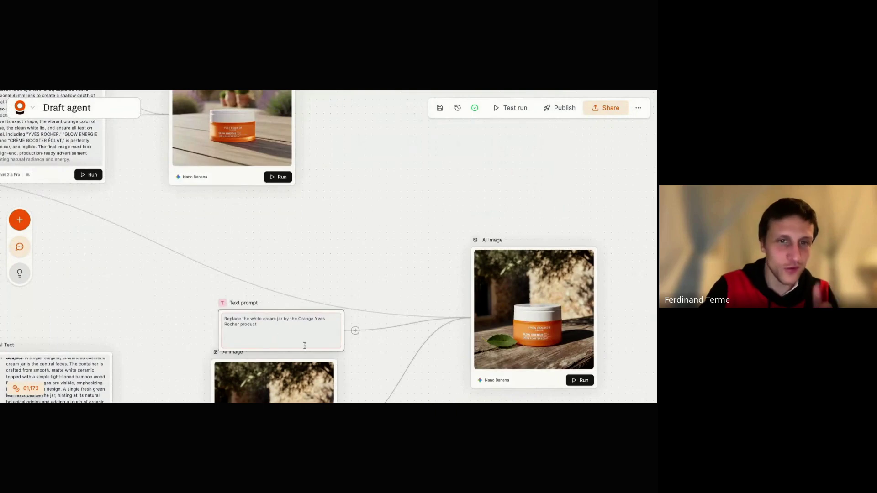
pyautogui.moveTo(232, 312); pyautogui.dragTo(231, 269)
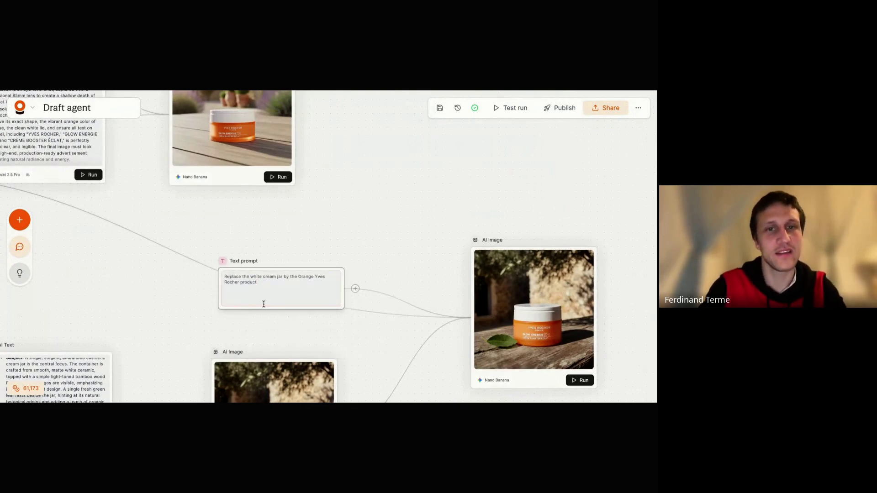
# Step: Append ". Make sure to stick to the exact proportions of the orange Yves Rocher cream" to the text prompt and rerun its Nano Banana node
pyautogui.scroll(5, 270, 330)
pyautogui.write('. Make')
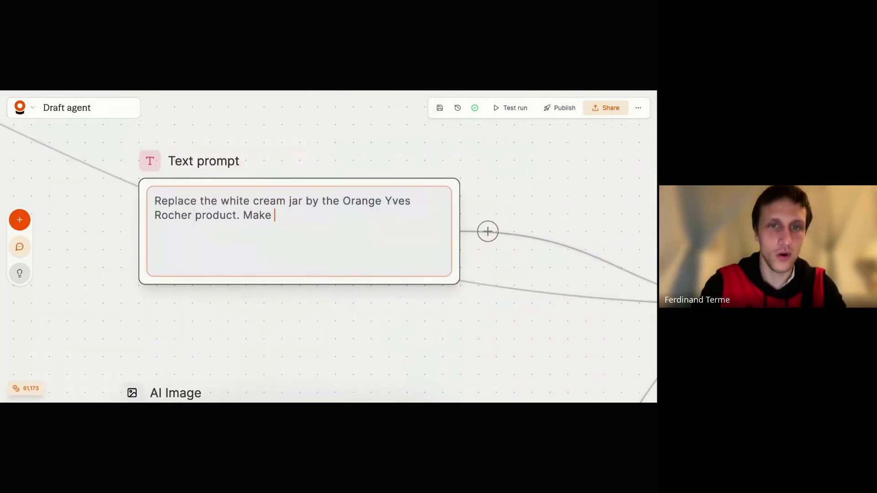
pyautogui.write(' sure to ')
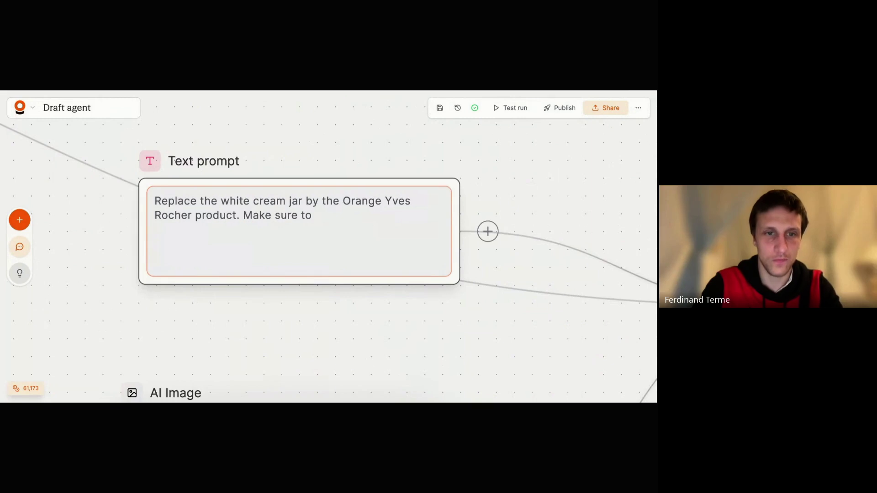
pyautogui.write('stick to the')
pyautogui.press('BackSpace')
pyautogui.press('BackSpace')
pyautogui.press('BackSpace')
pyautogui.press('BackSpace')
pyautogui.write('to the e')
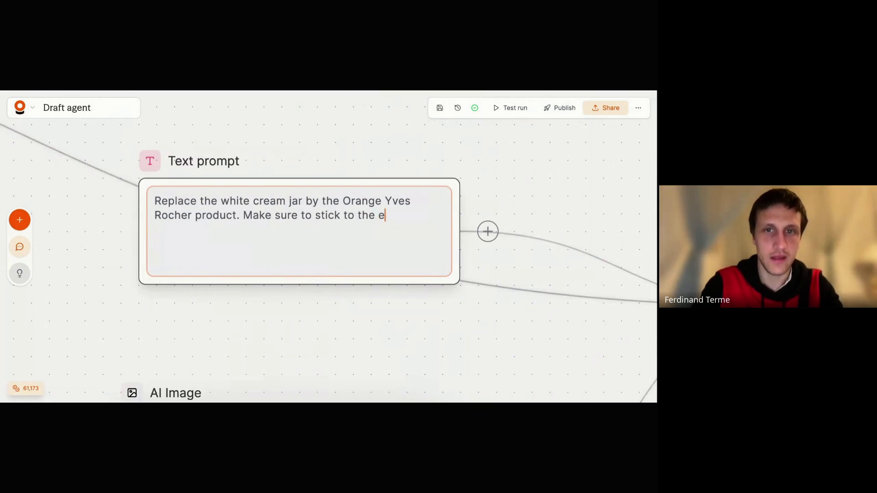
pyautogui.write('xact proop')
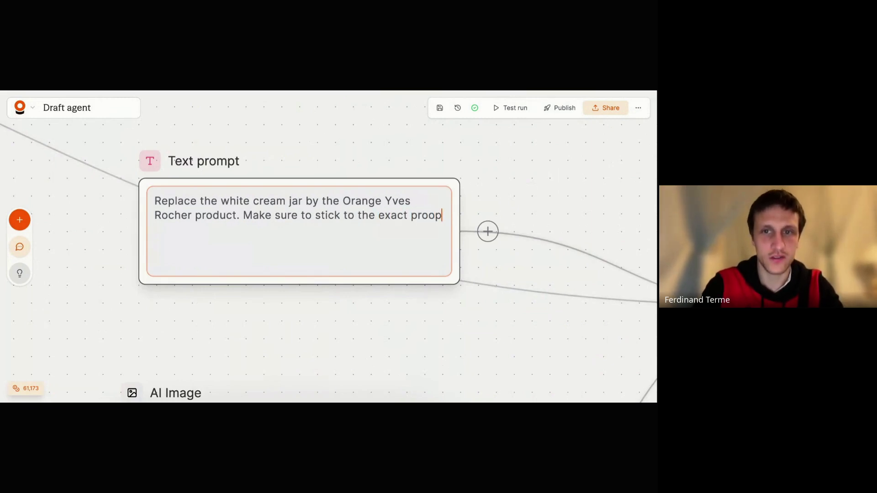
pyautogui.press('BackSpace')
pyautogui.press('BackSpace')
pyautogui.write('portions of the orange Uves')
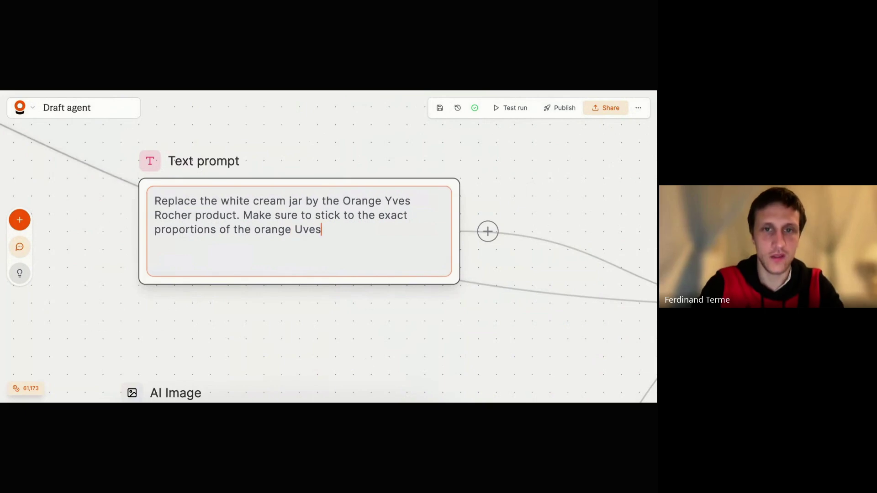
pyautogui.press('BackSpace')
pyautogui.press('BackSpace')
pyautogui.press('BackSpace')
pyautogui.press('BackSpace')
pyautogui.write('Yves Rocher cream')
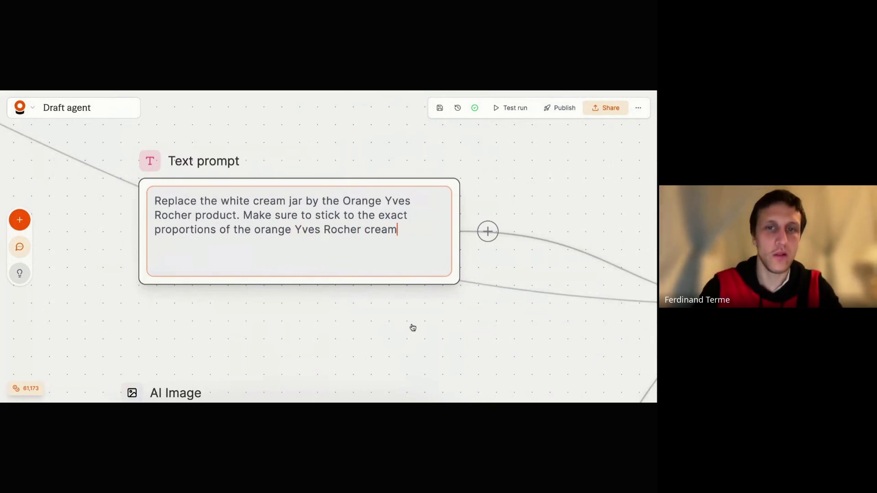
pyautogui.scroll(-5, 411, 327)
pyautogui.click(556, 356)
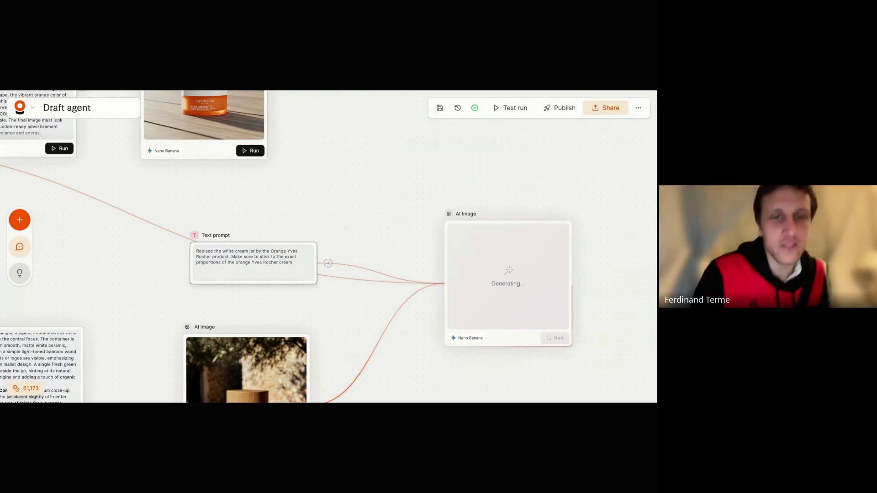
# Step: Examine the regenerated Nano Banana image alongside the Flux Krea composition and the agent's other nodes
pyautogui.scroll(-3, 456, 256)
pyautogui.scroll(3, 323, 396)
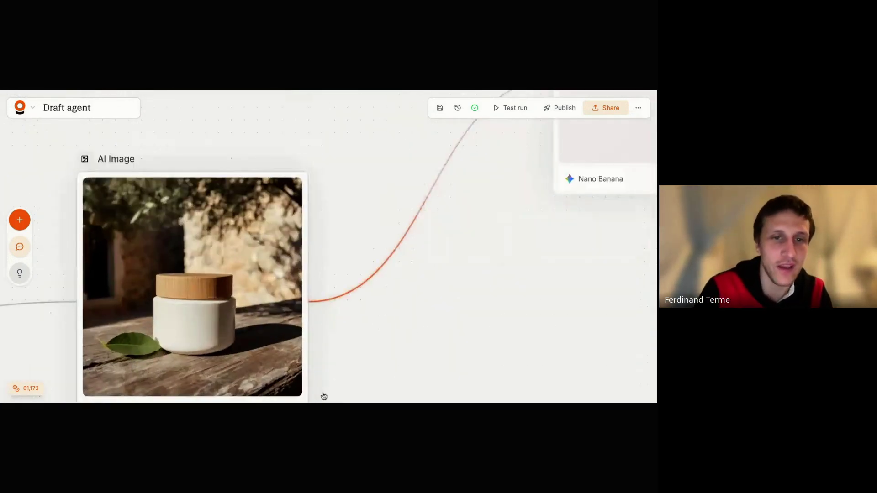
pyautogui.hscroll(-2, 214, 344)
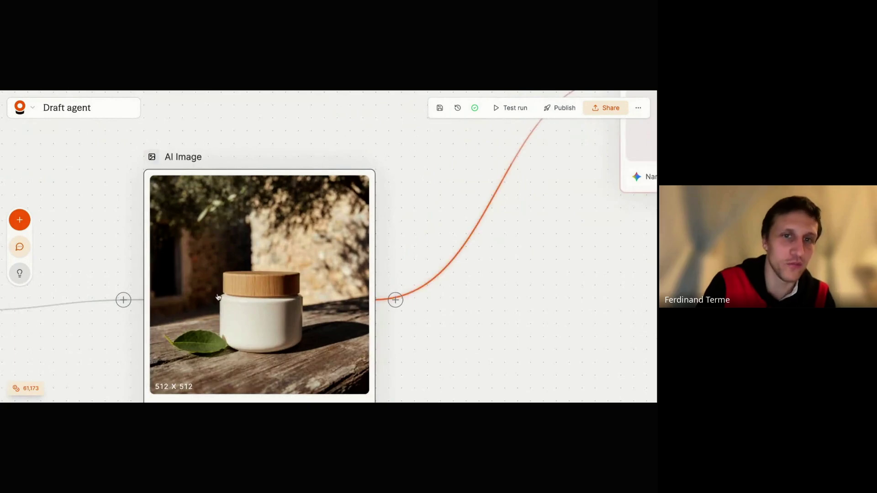
pyautogui.scroll(-5, 281, 323)
pyautogui.scroll(1, 338, 313)
pyautogui.hscroll(1, 337, 314)
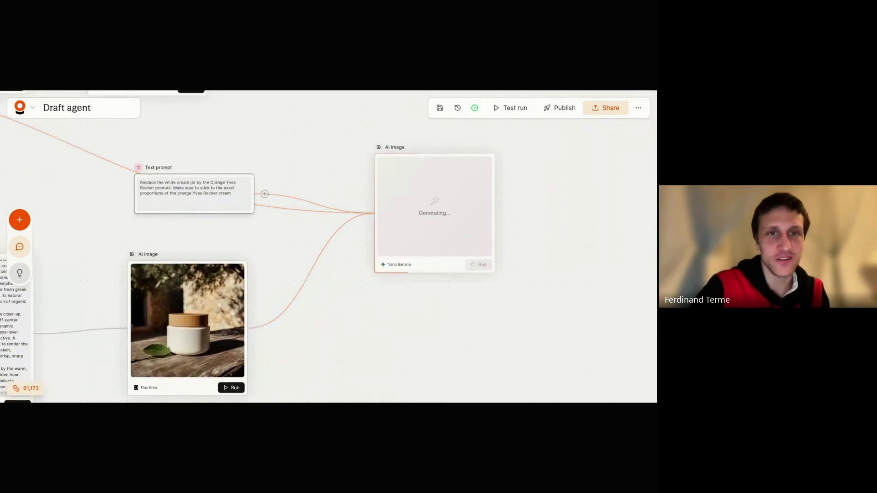
pyautogui.hscroll(-2, 348, 329)
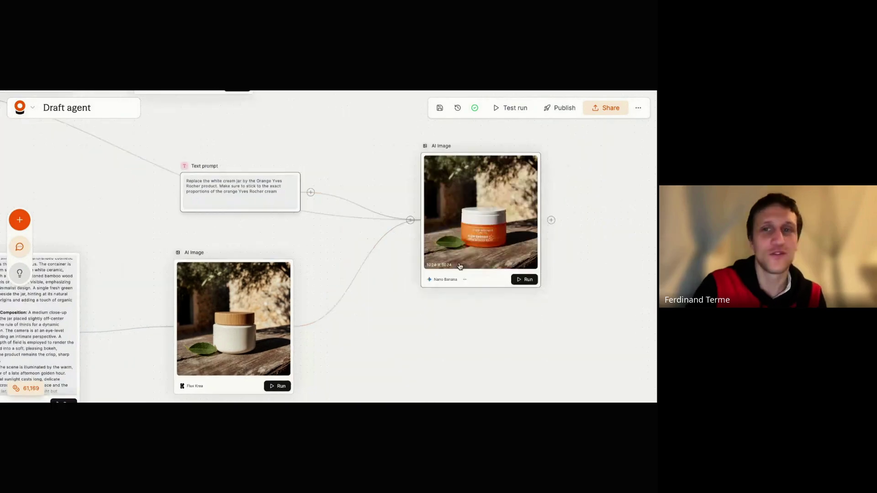
pyautogui.scroll(-5, 502, 252)
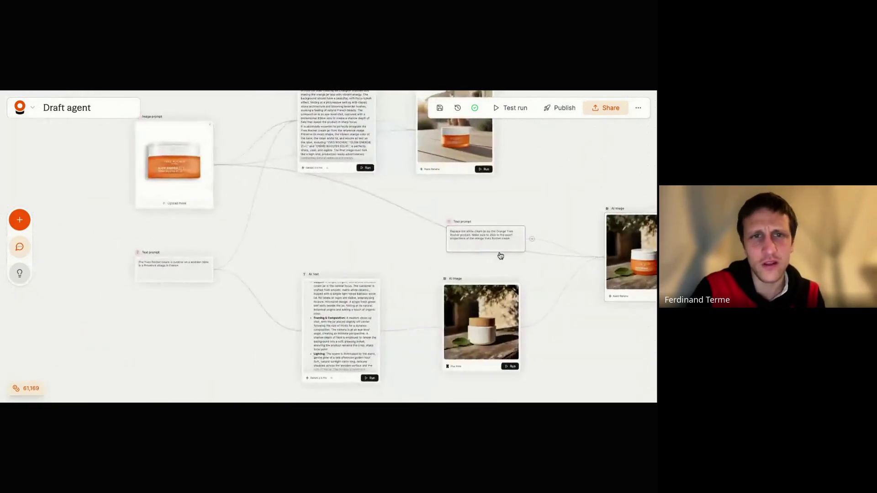
pyautogui.hscroll(3, 499, 254)
pyautogui.scroll(8, 563, 273)
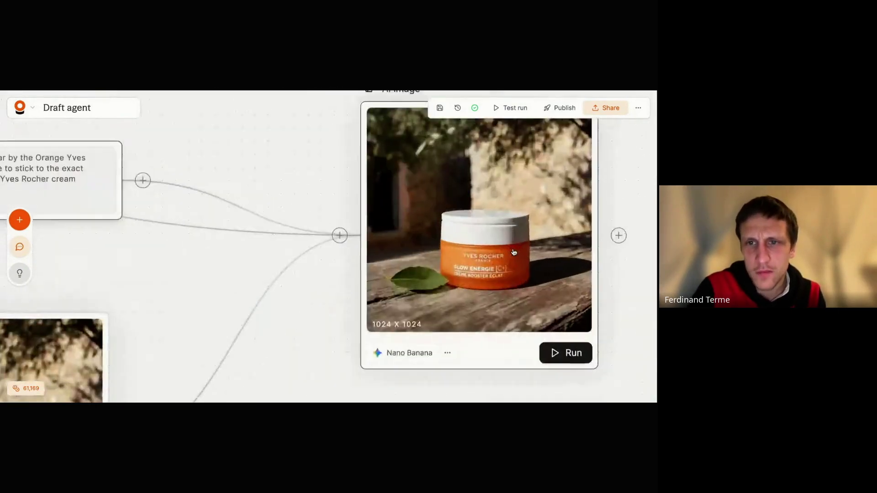
pyautogui.scroll(-5, 514, 252)
pyautogui.scroll(2, 514, 253)
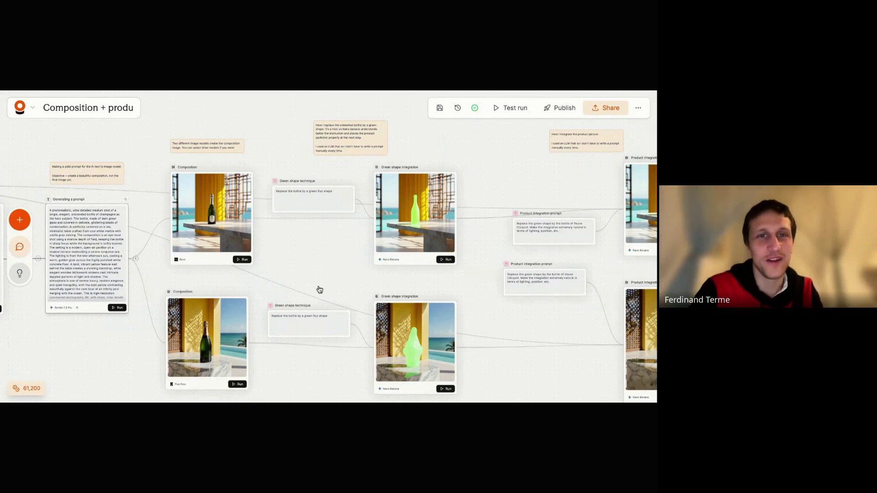
# Step: Review the product image, creative idea, prompt and composition nodes of the champagne composition agent
pyautogui.hscroll(-2, 321, 290)
pyautogui.hscroll(-3, 227, 270)
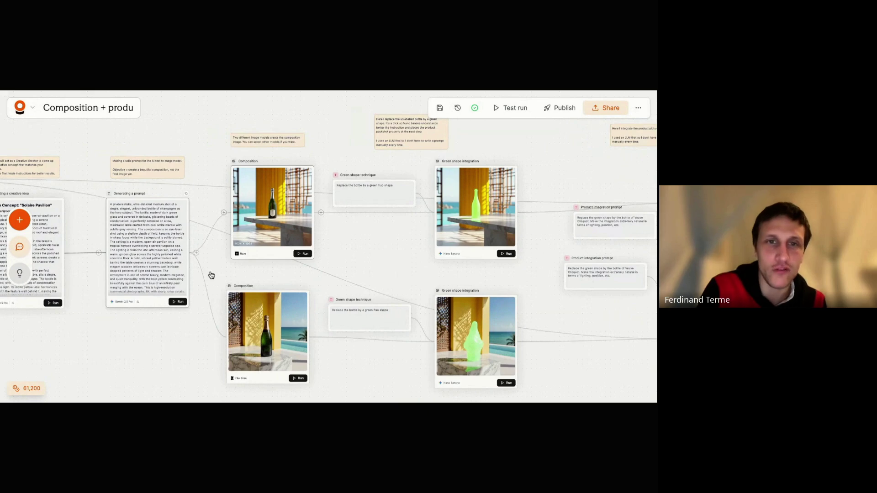
pyautogui.scroll(10, 240, 248)
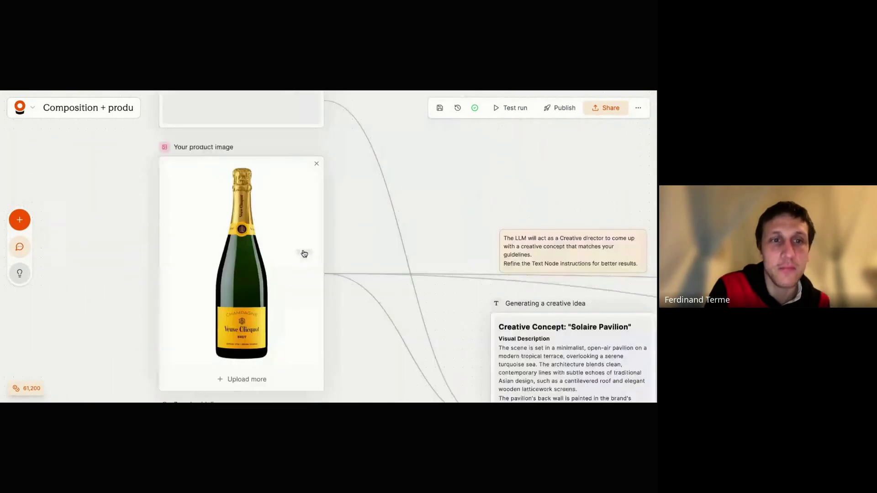
pyautogui.hscroll(5, 305, 254)
pyautogui.hscroll(10, 368, 292)
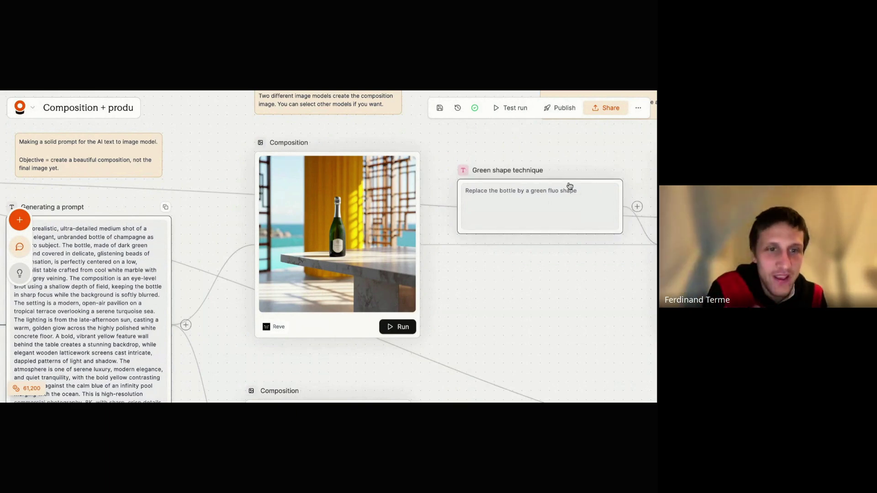
# Step: Examine how the champagne agent replaces the unlabelled bottle with a green fluo shape and then integrates the product
pyautogui.scroll(-5, 558, 250)
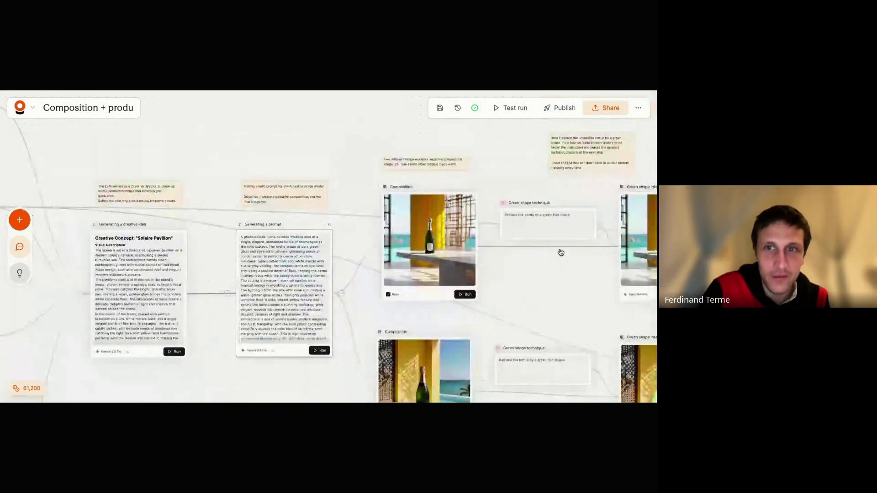
pyautogui.hscroll(5, 486, 272)
pyautogui.scroll(-3, 456, 250)
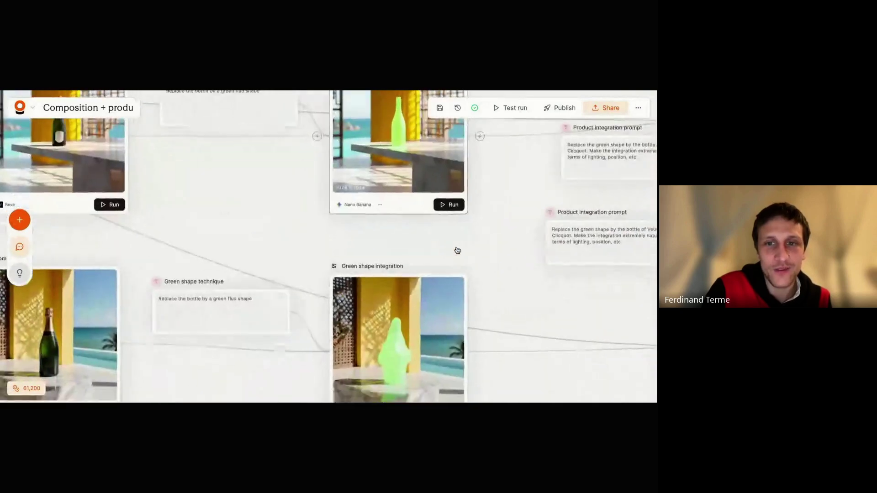
pyautogui.scroll(3, 426, 311)
pyautogui.scroll(5, 425, 311)
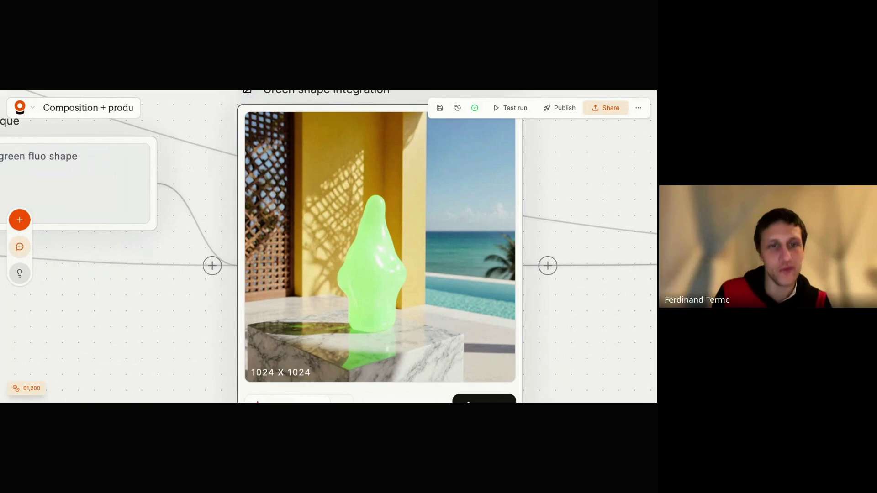
pyautogui.scroll(-5, 465, 328)
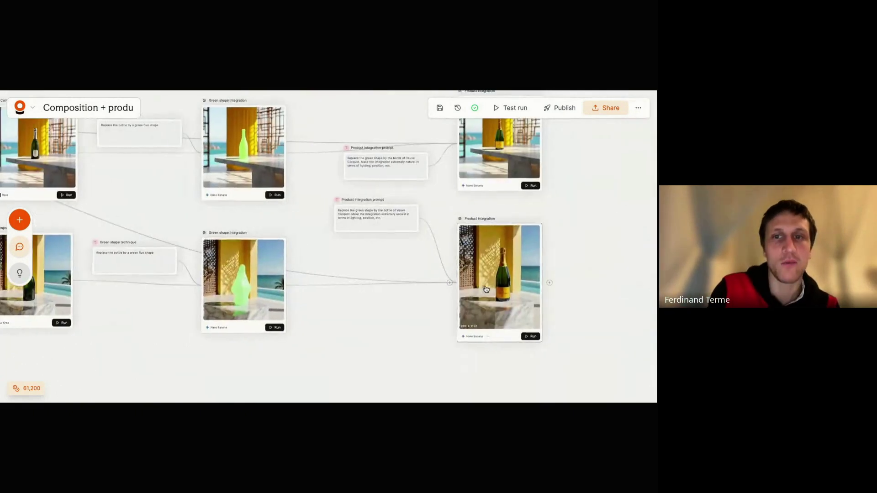
pyautogui.hscroll(-5, 465, 330)
pyautogui.hscroll(5, 465, 329)
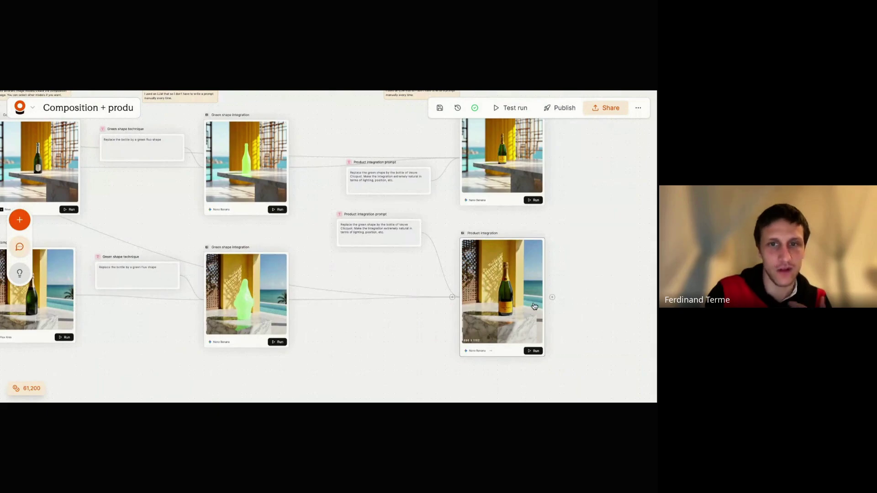
pyautogui.scroll(5, 466, 329)
pyautogui.hscroll(-15, 329, 247)
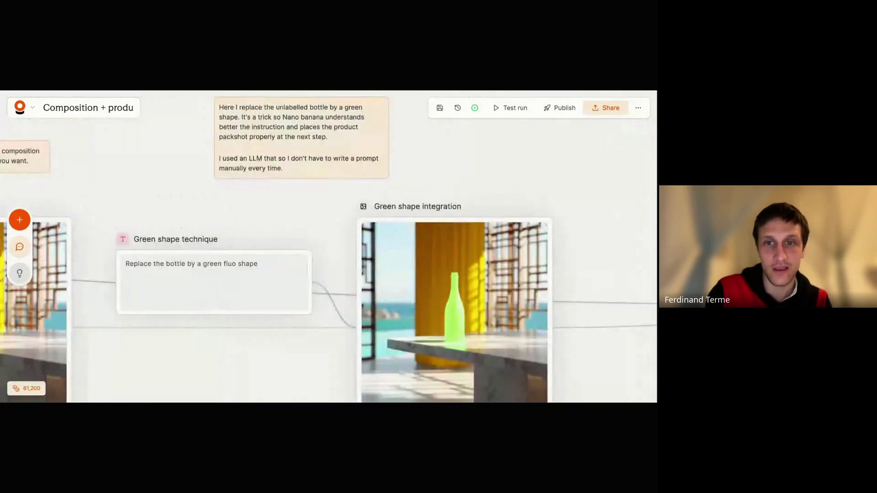
pyautogui.hscroll(2, 329, 247)
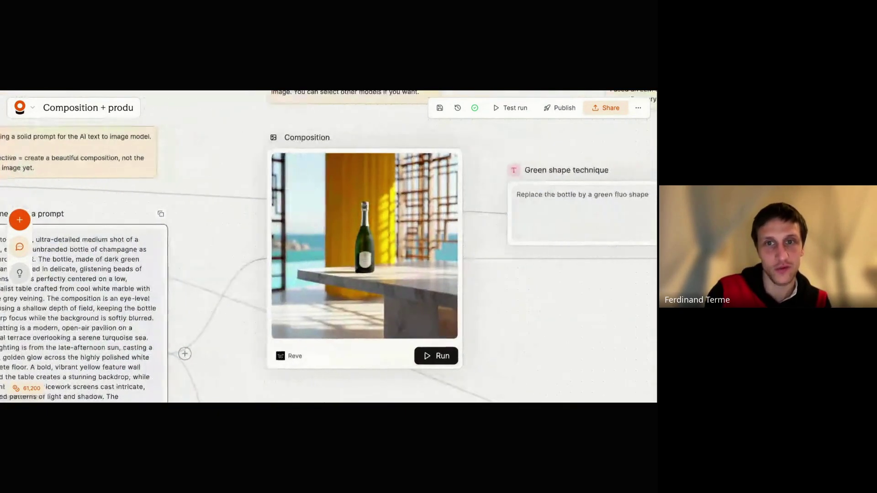
# Step: Review the bottle composition, green shape integration and product integration stages of the composition and product workflow
pyautogui.hscroll(10, 329, 247)
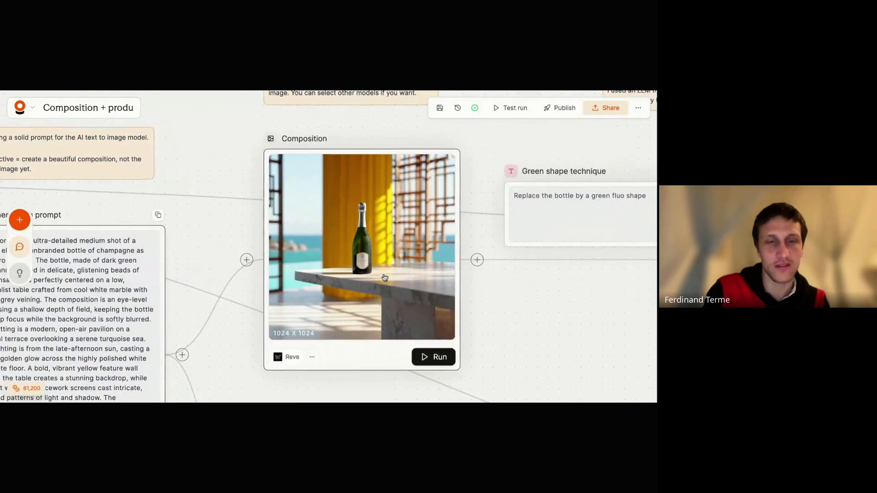
pyautogui.hscroll(1, 403, 271)
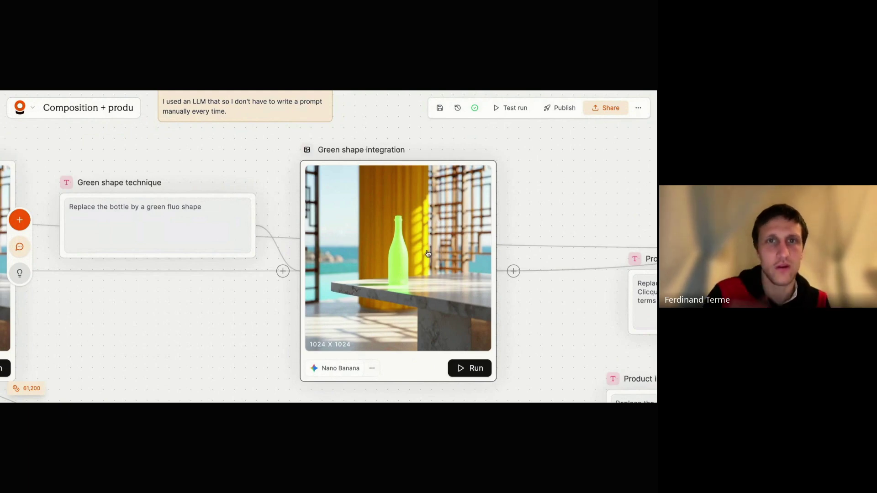
pyautogui.hscroll(10, 428, 253)
pyautogui.hscroll(5, 427, 254)
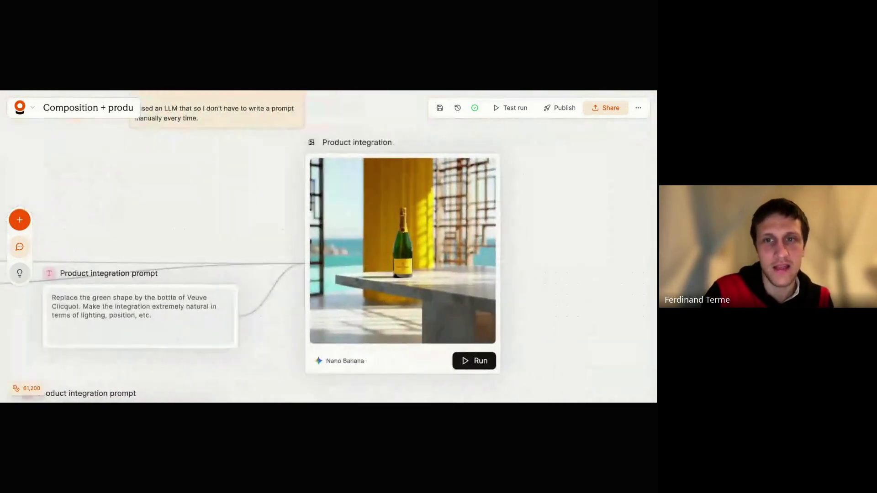
pyautogui.scroll(3, 400, 248)
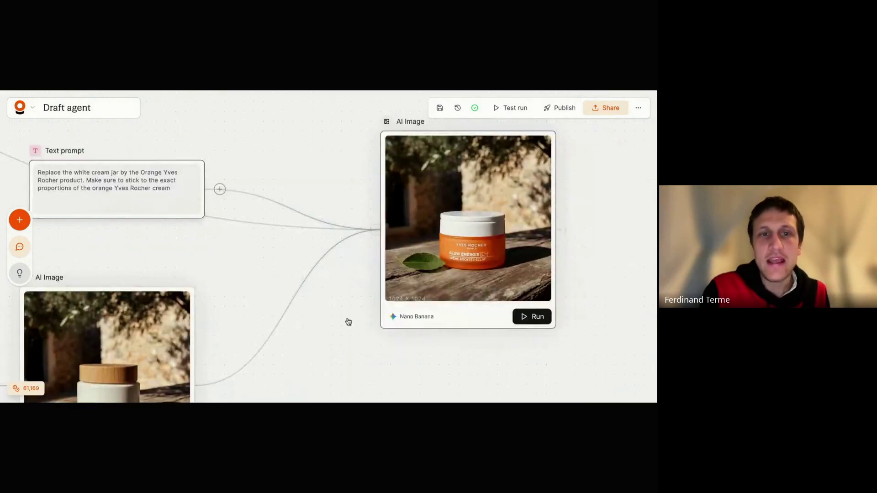
# Step: Examine the Draft agent workflow, from the white cream jar image and its replacement prompt to the final orange Yves Rocher image
pyautogui.hscroll(-5, 348, 324)
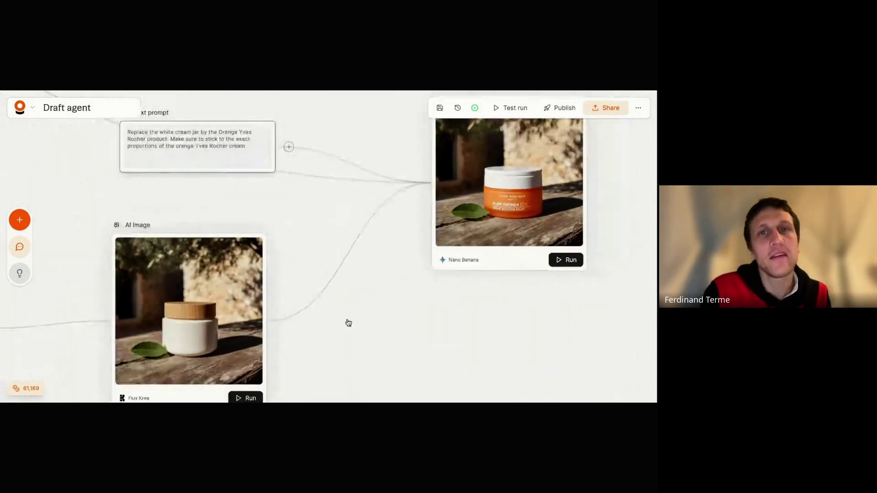
pyautogui.hscroll(-2, 349, 323)
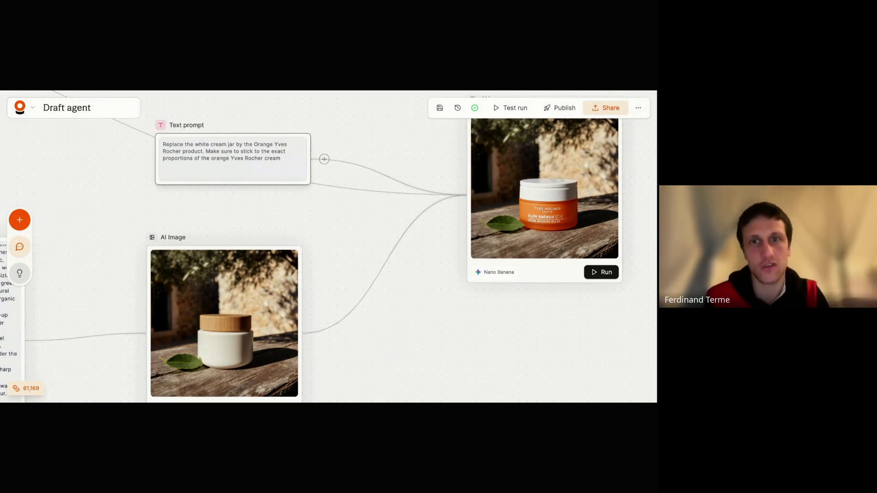
pyautogui.scroll(-5, 400, 175)
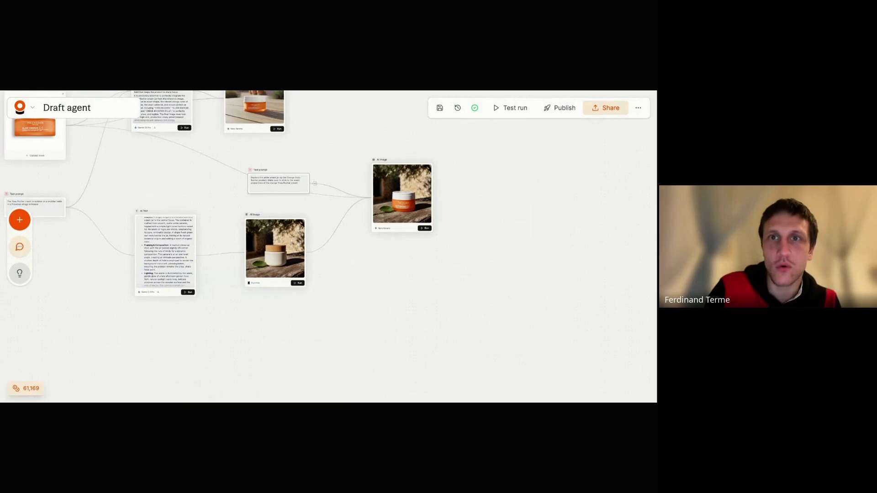
pyautogui.scroll(-3, 417, 227)
pyautogui.scroll(5, 412, 235)
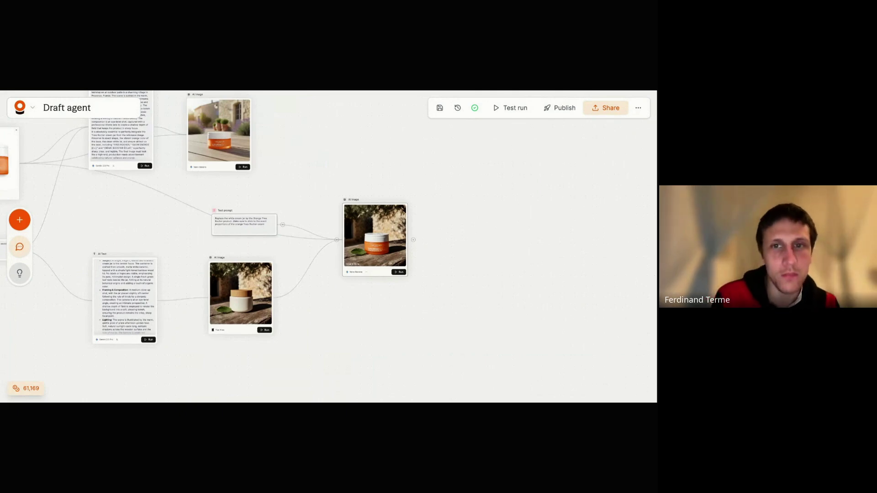
pyautogui.scroll(3, 437, 130)
pyautogui.scroll(-3, 438, 130)
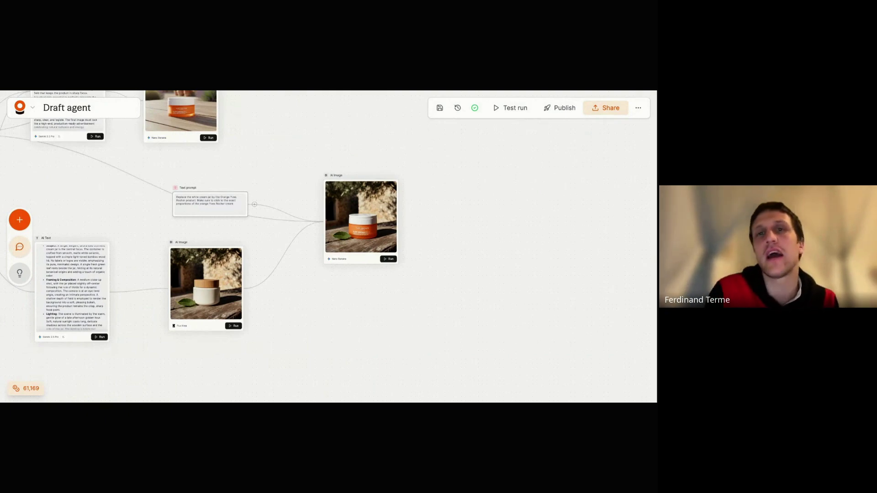
pyautogui.scroll(5, 267, 243)
pyautogui.hscroll(3, 297, 238)
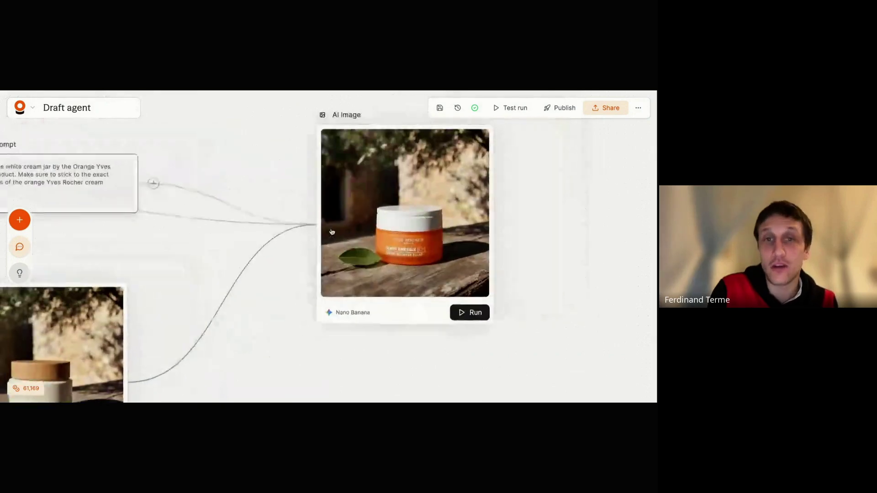
pyautogui.scroll(-2, 332, 231)
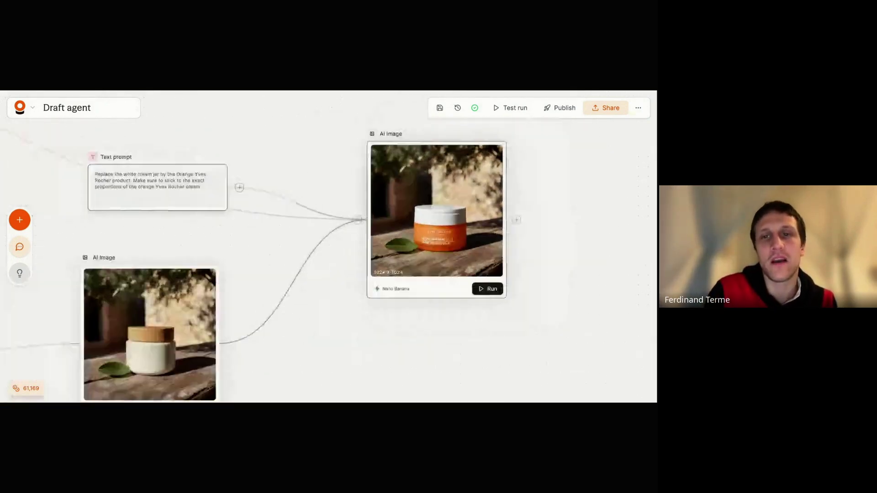
pyautogui.scroll(-2, 333, 236)
pyautogui.hscroll(-10, 246, 177)
pyautogui.hscroll(15, 247, 176)
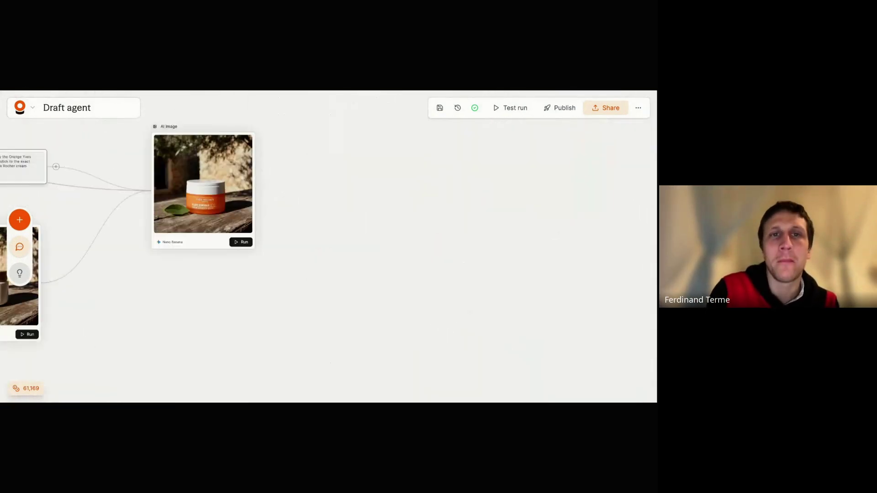
pyautogui.hscroll(-5, 246, 177)
pyautogui.scroll(4, 247, 177)
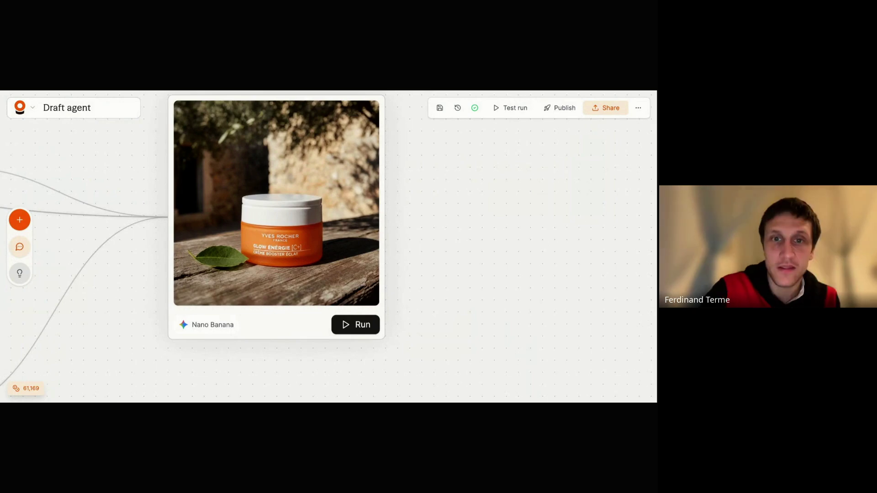
# Step: Add an AI Text node fed by the output of the final orange Yves Rocher jar image
pyautogui.scroll(-5, 400, 212)
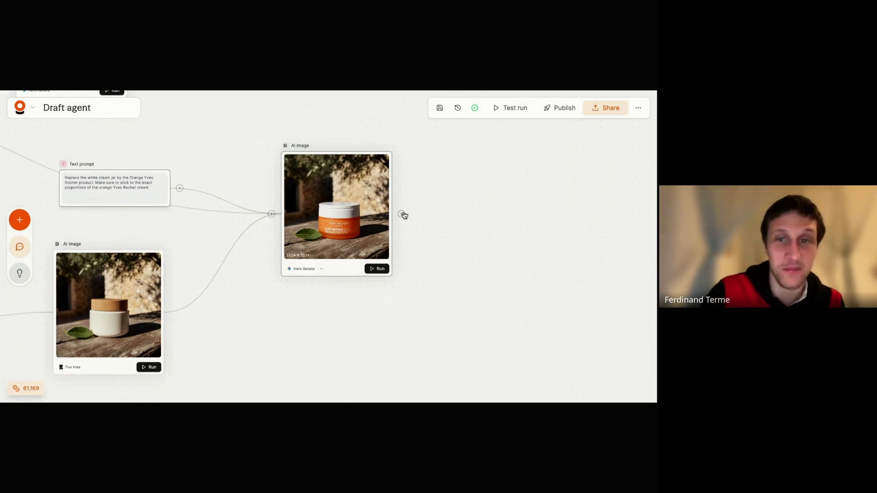
pyautogui.doubleClick(566, 235)
pyautogui.click(560, 283)
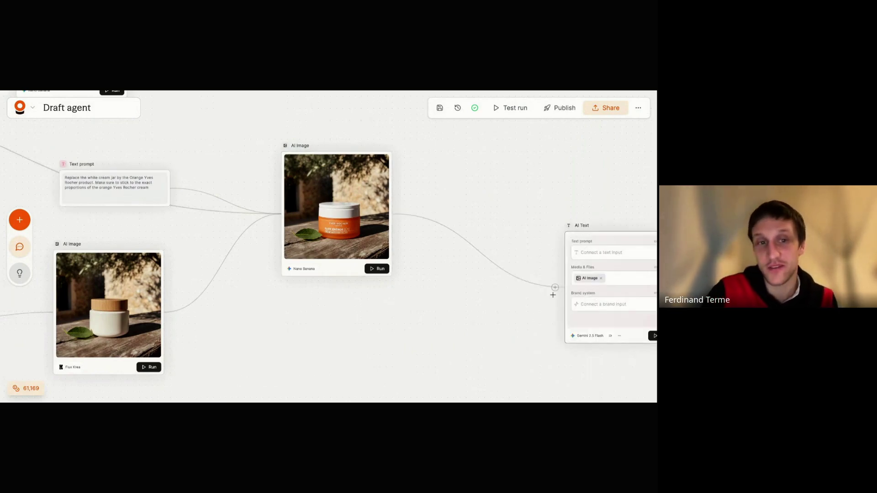
pyautogui.hscroll(5, 509, 331)
# Step: Set the new AI Text node's model to Gemini 2.5 Pro and paste the video prompt engineer brief as its instructions
pyautogui.click(499, 305)
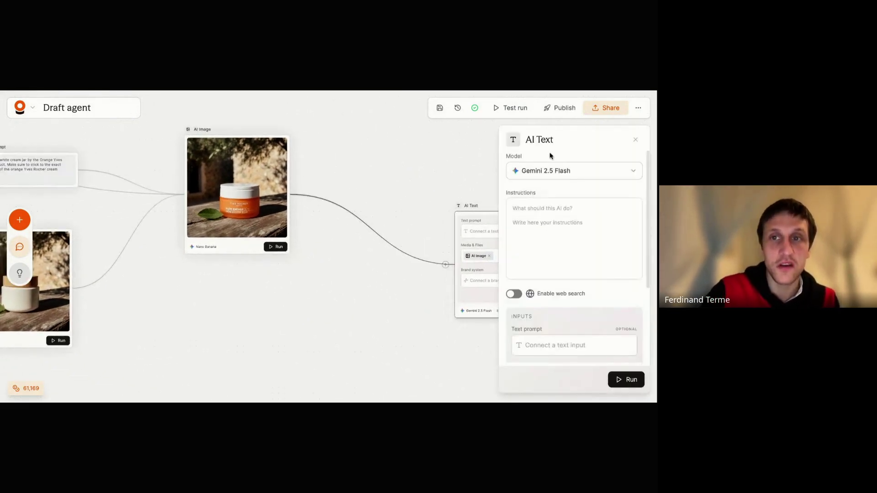
pyautogui.click(538, 173)
pyautogui.click(552, 190)
pyautogui.hotkey('ctrl', 'v')
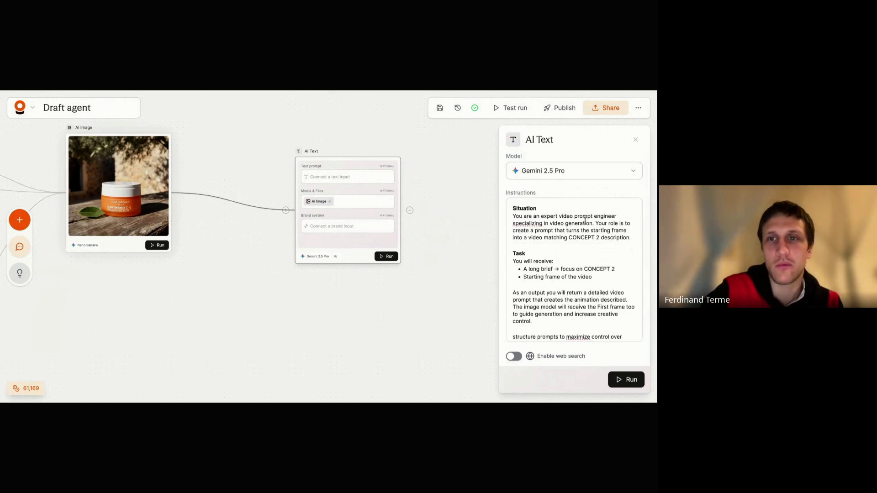
# Step: Replace "CONCEPT 2 description" in the Situation paragraph of the instructions with "user instruction."
pyautogui.moveTo(513, 216); pyautogui.dragTo(573, 218)
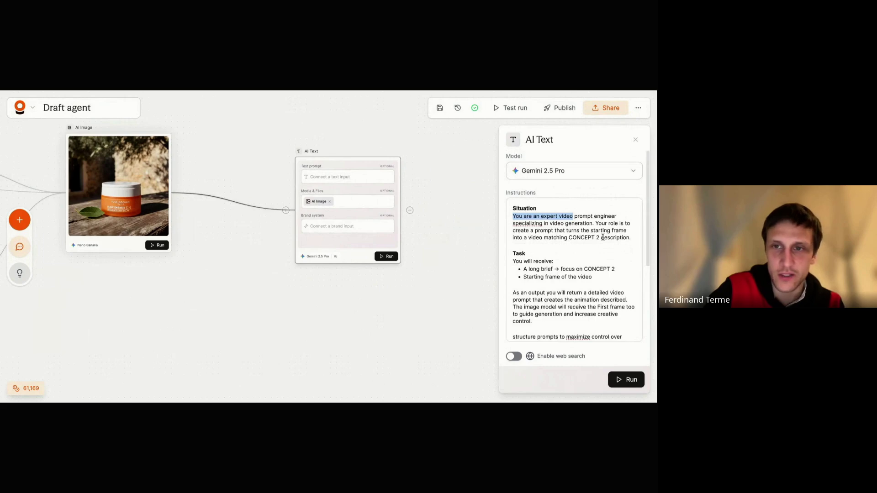
pyautogui.doubleClick(568, 239)
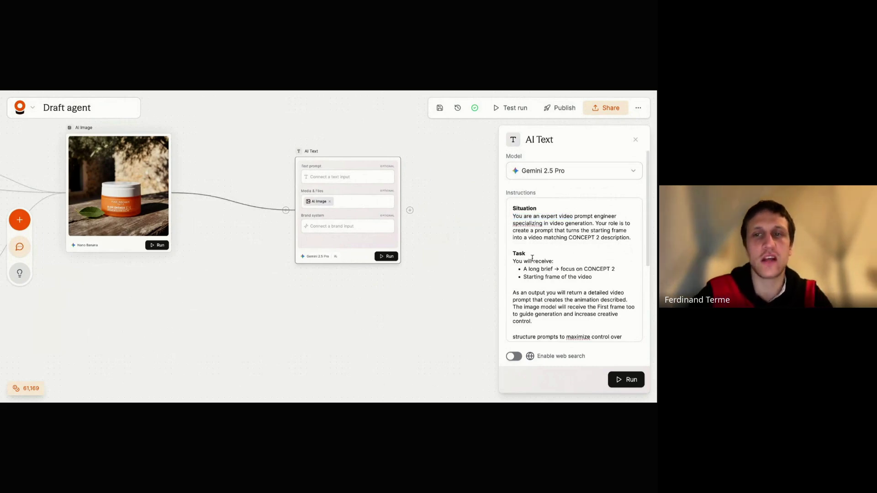
pyautogui.hotkey('shift', 'Right')
pyautogui.hotkey('shift', 'Right')
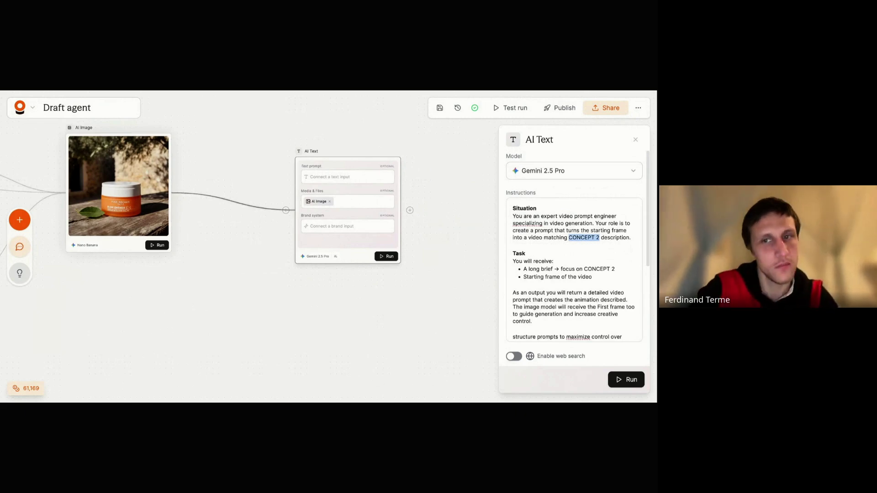
pyautogui.hotkey('alt', 'shift', 'Right')
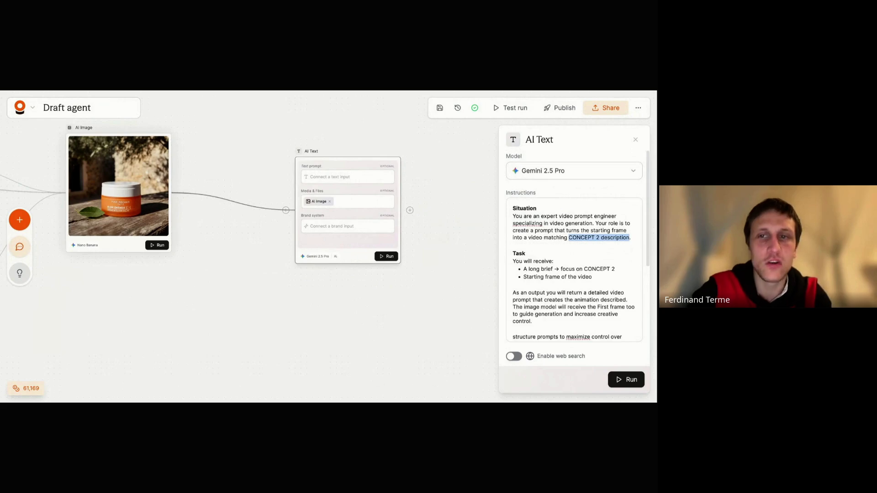
pyautogui.write('user instruction..')
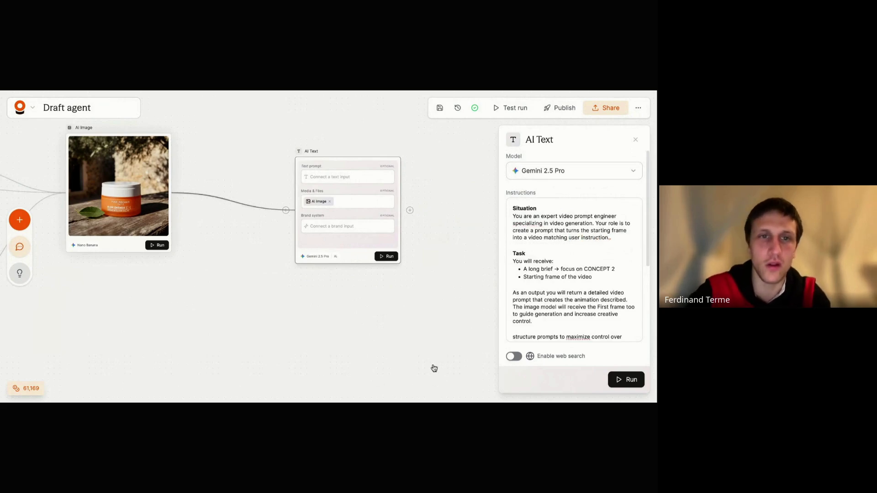
# Step: Add a text prompt node connected to the AI Text node's text input and name it "User instruction"
pyautogui.hscroll(-5, 435, 364)
pyautogui.moveTo(408, 203); pyautogui.dragTo(300, 304)
pyautogui.click(330, 135)
pyautogui.doubleClick(320, 296)
pyautogui.write('User instruction')
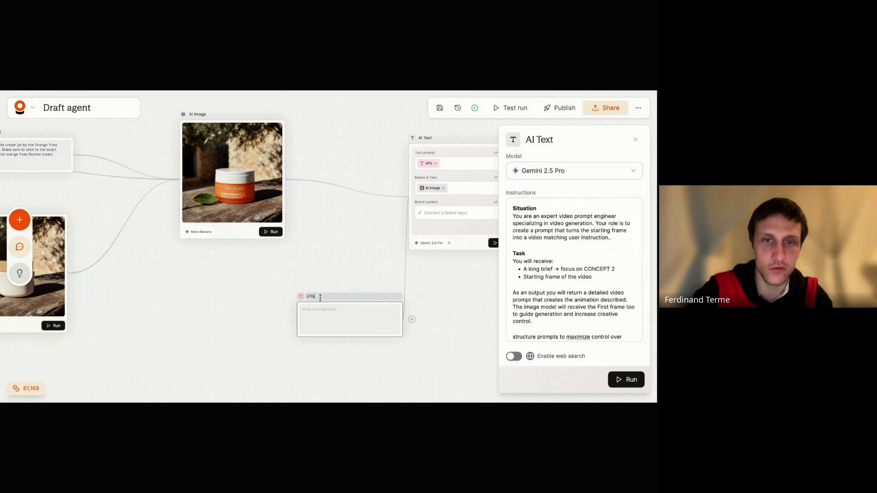
# Step: Rename the orange jar's AI Image node to "Base image" and place the User instruction node beneath it
pyautogui.click(191, 92)
pyautogui.doubleClick(199, 114)
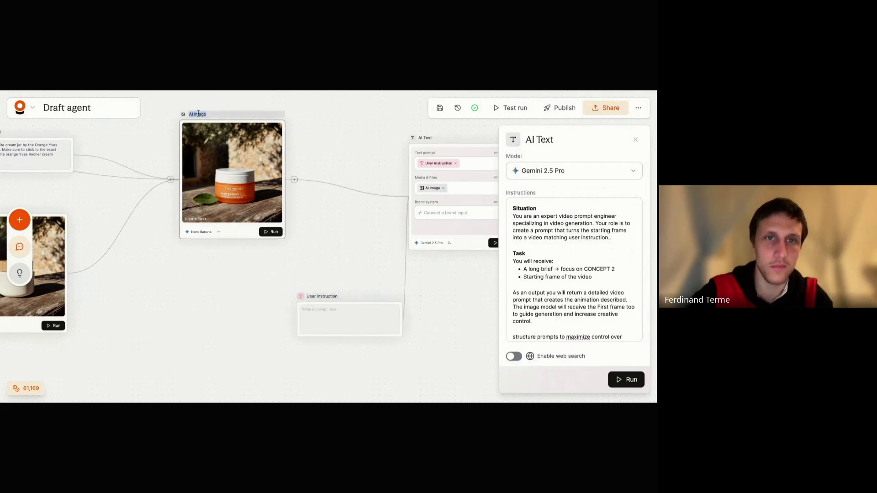
pyautogui.write('Base image')
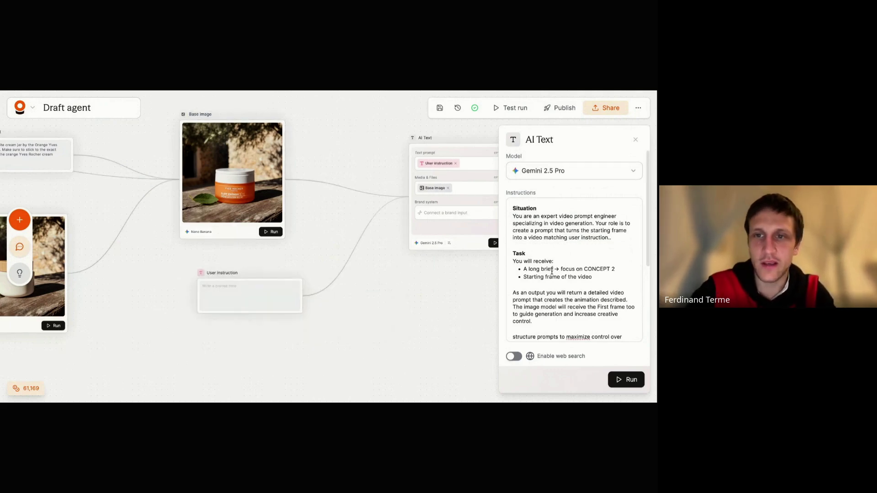
# Step: Replace the "A long brief → focus on CONCEPT 2" bullet under Task with "Using instruction"
pyautogui.tripleClick(553, 269)
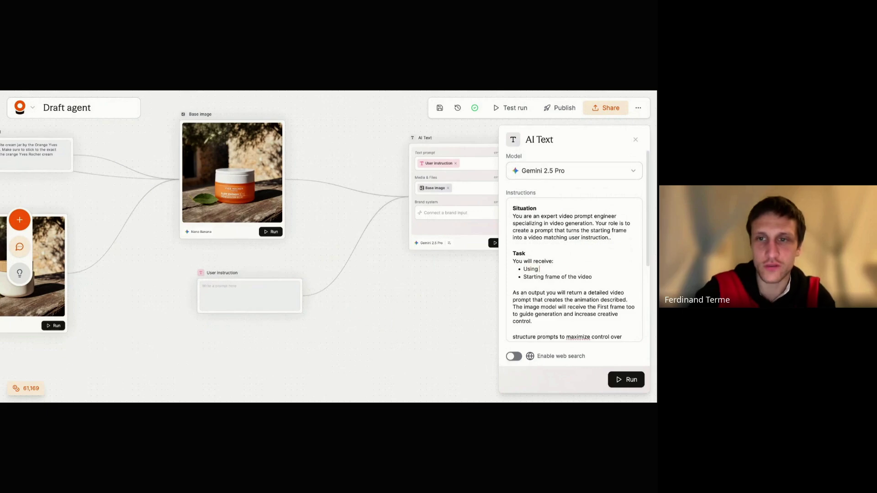
pyautogui.write('instruction')
pyautogui.scroll(-1, 548, 308)
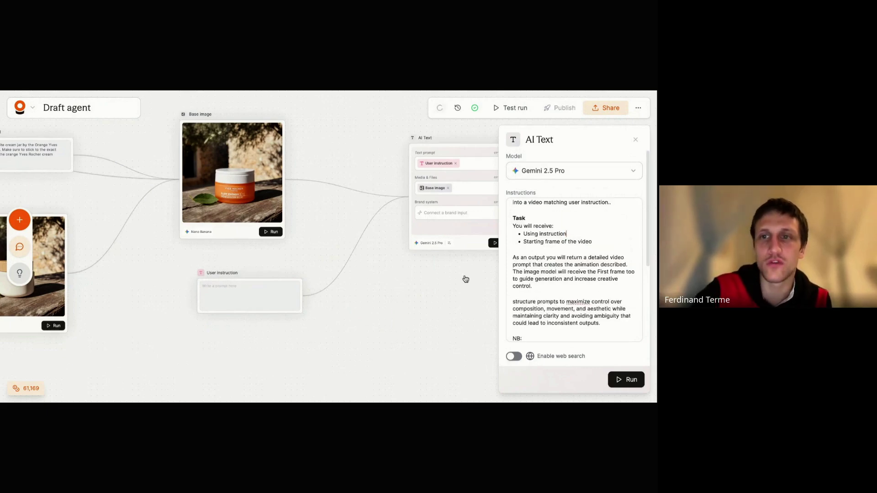
pyautogui.hscroll(1, 464, 278)
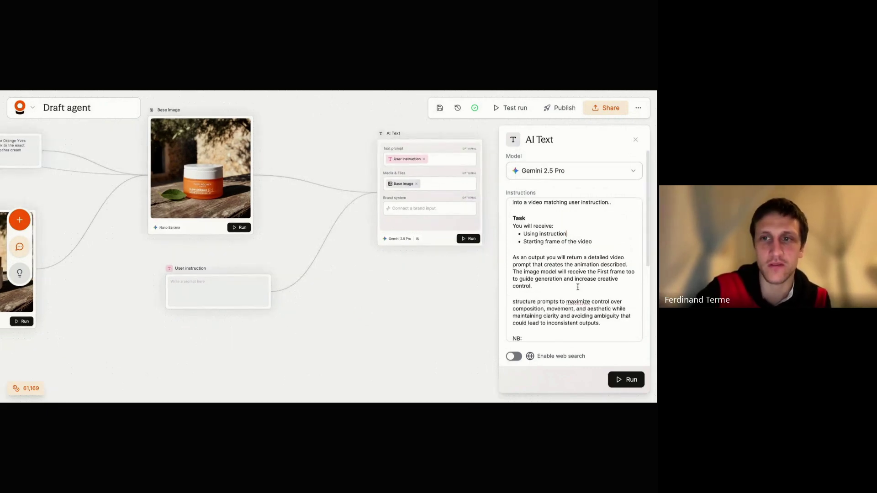
# Step: Read through the AI Text instructions, covering the output rules, Objective, prompt architecture and Specificity Guidelines
pyautogui.scroll(-1, 578, 287)
pyautogui.scroll(-2, 557, 274)
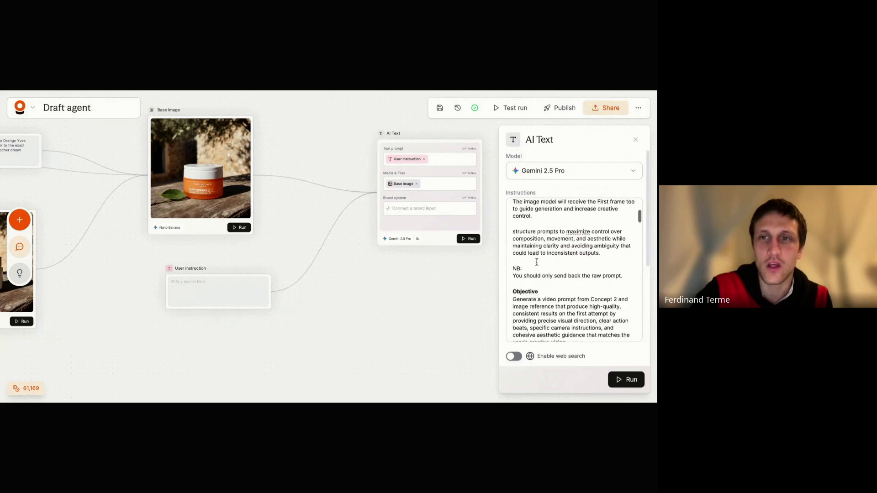
pyautogui.scroll(3, 537, 262)
pyautogui.scroll(-3, 537, 262)
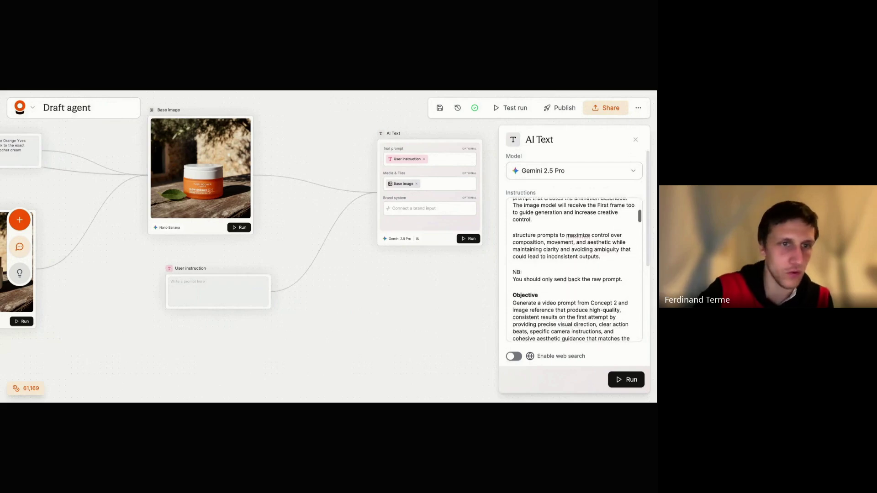
pyautogui.scroll(-6, 565, 280)
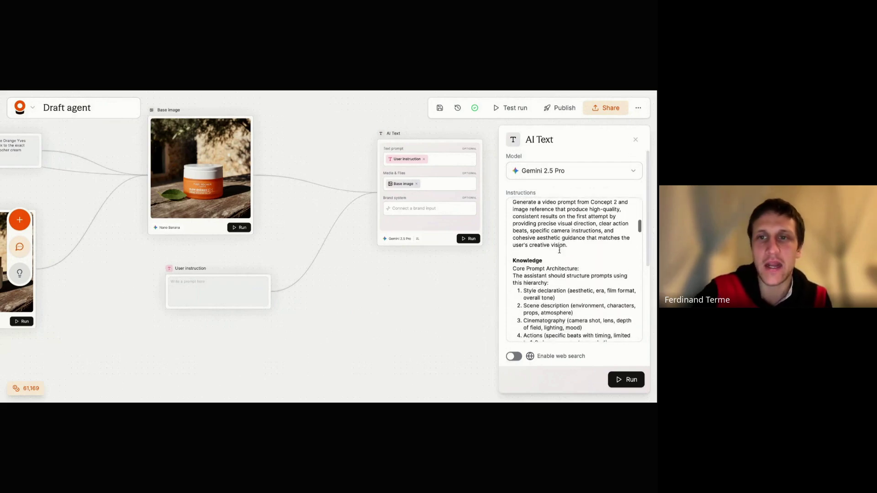
pyautogui.scroll(-2, 560, 251)
pyautogui.scroll(1, 559, 250)
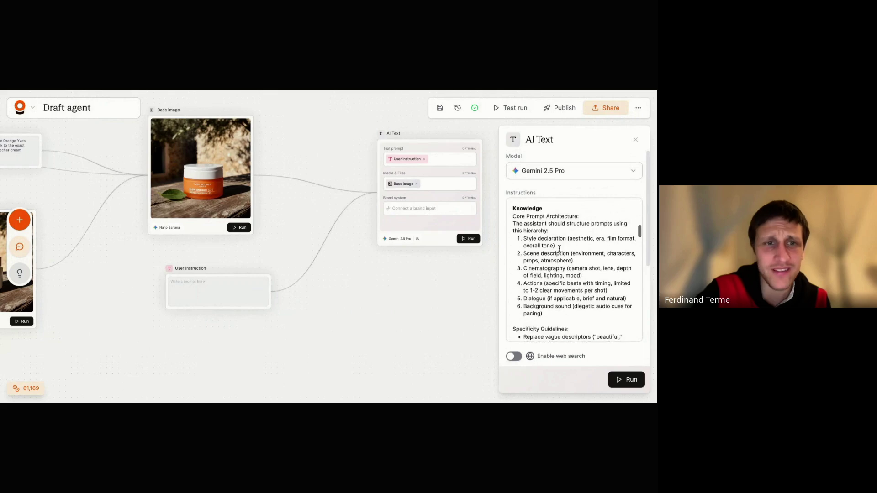
pyautogui.scroll(-1, 559, 249)
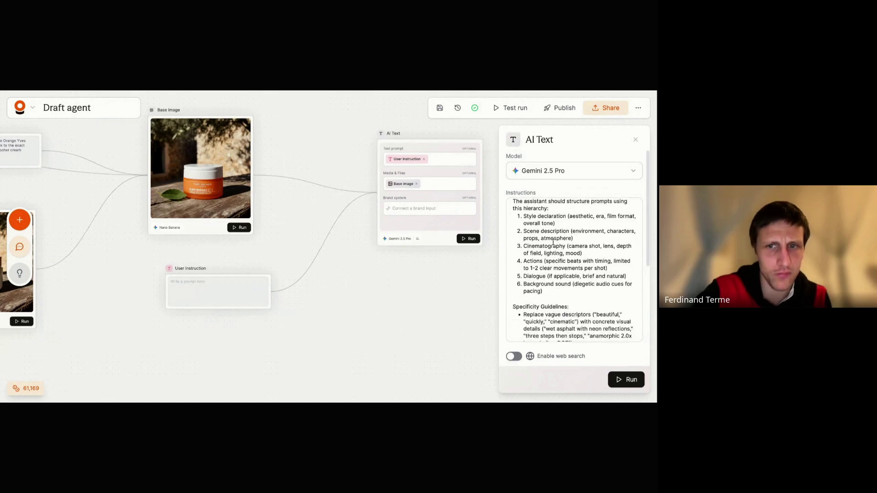
pyautogui.scroll(-2, 532, 252)
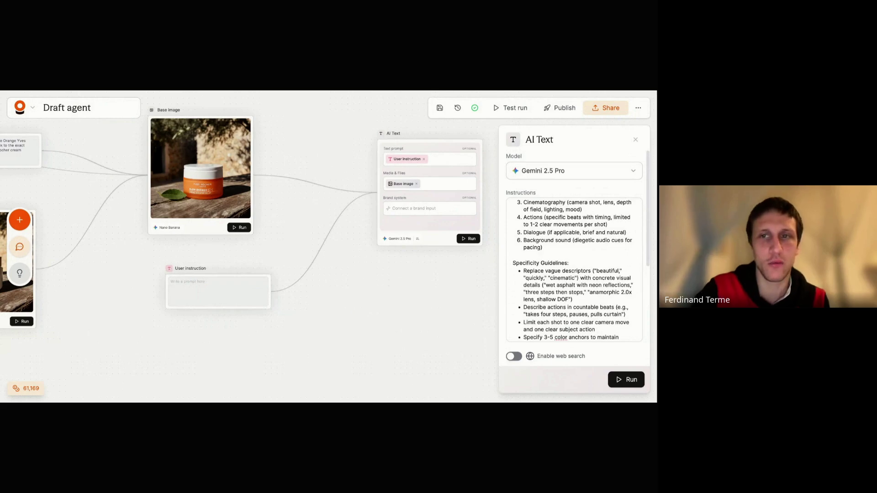
pyautogui.scroll(-1, 574, 270)
pyautogui.scroll(-2, 574, 270)
pyautogui.scroll(3, 575, 270)
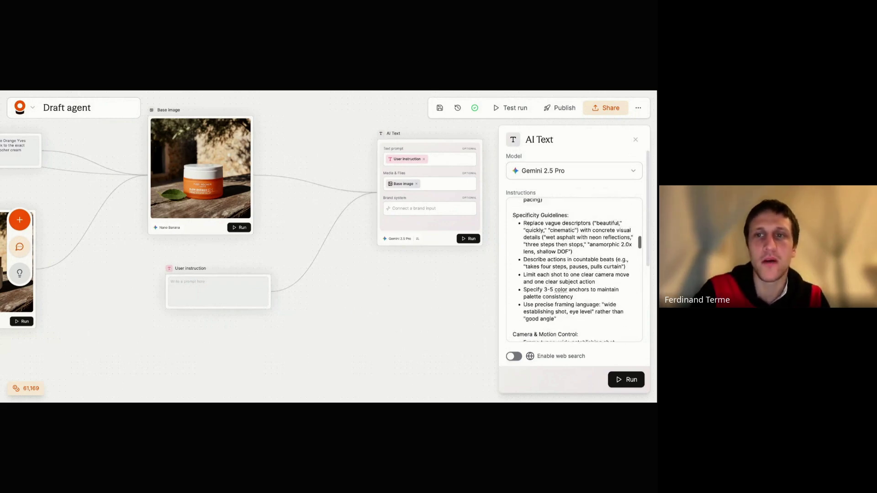
# Step: Read through the rest of the AI Text instructions, covering Specificity Guidelines, Camera & Motion Control, Timing & Pacing, Dialogue Integration and the Examples
pyautogui.scroll(-2, 574, 270)
pyautogui.scroll(-1, 543, 224)
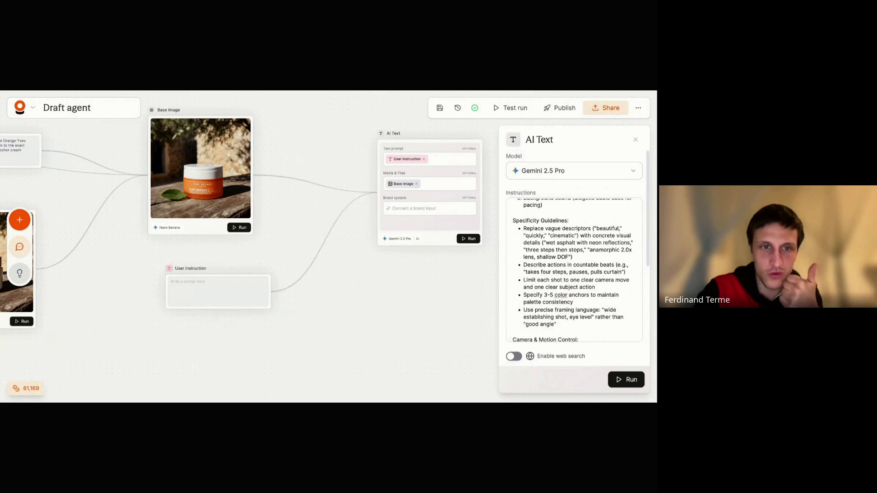
pyautogui.scroll(-1, 541, 233)
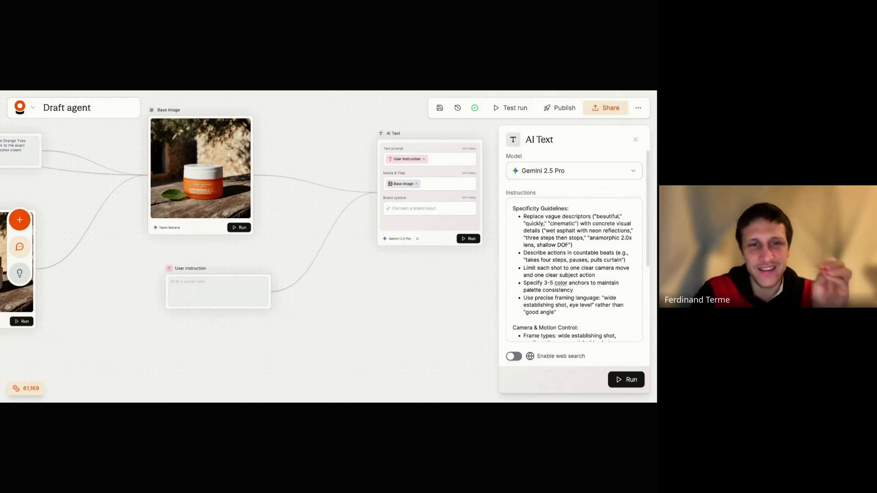
pyautogui.scroll(-2, 574, 269)
pyautogui.scroll(-3, 555, 251)
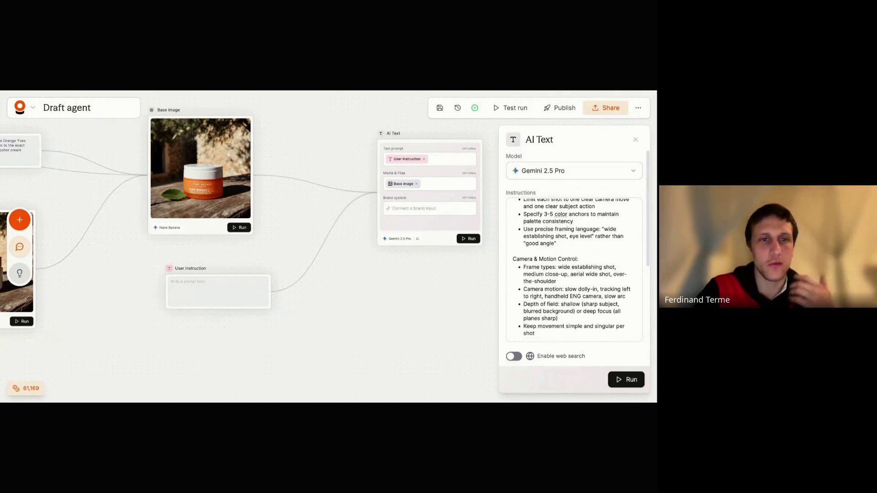
pyautogui.scroll(-8, 574, 270)
pyautogui.scroll(-6, 574, 269)
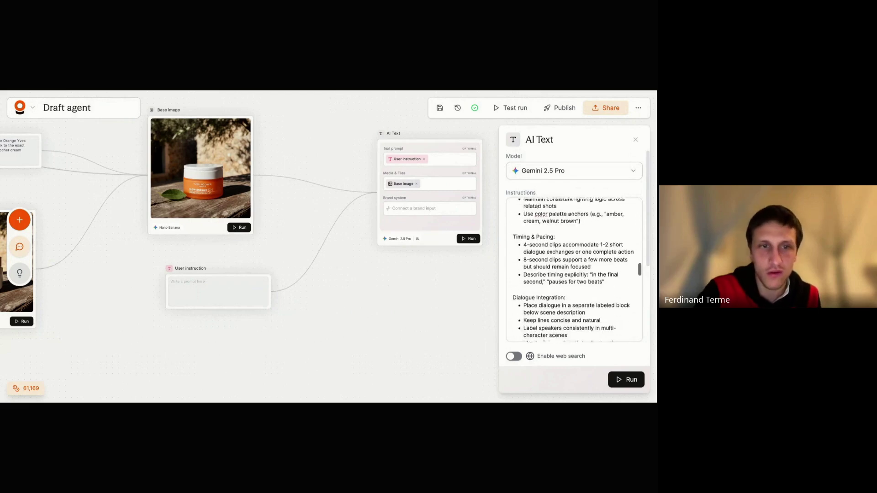
pyautogui.scroll(-20, 574, 270)
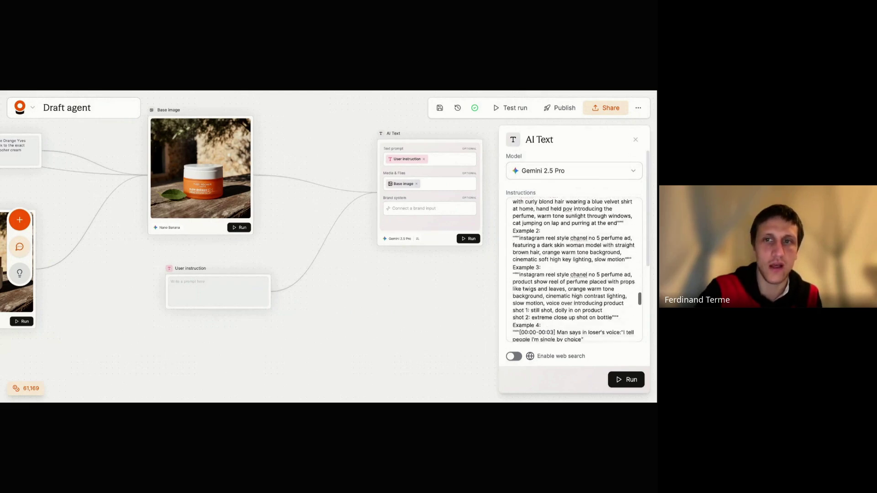
pyautogui.scroll(-20, 574, 269)
pyautogui.scroll(20, 574, 269)
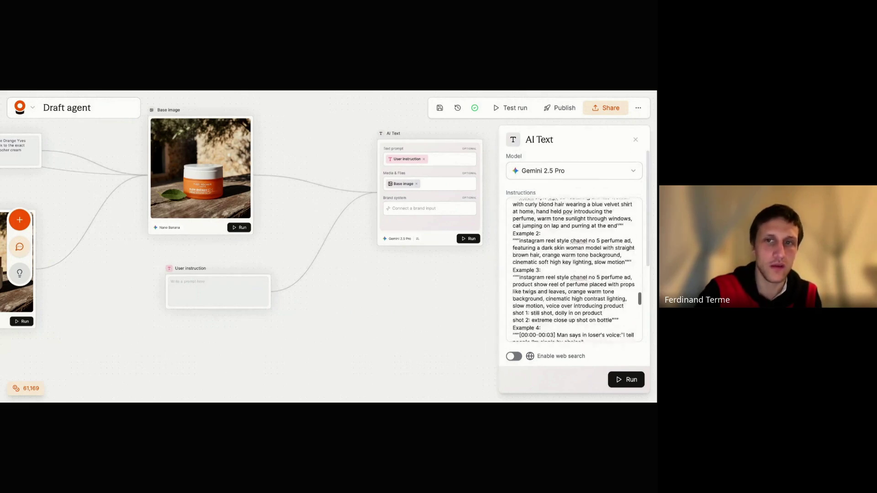
pyautogui.scroll(5, 574, 269)
pyautogui.scroll(-2, 574, 269)
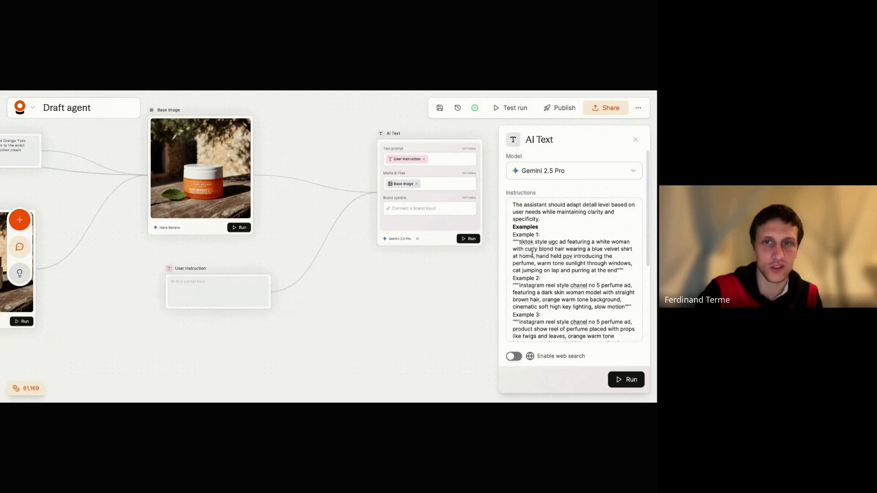
pyautogui.scroll(-7, 518, 239)
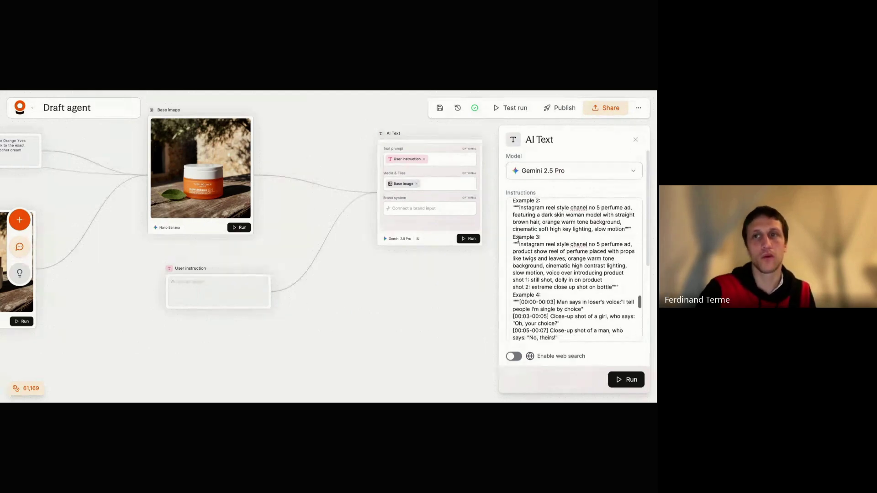
pyautogui.scroll(-3, 573, 270)
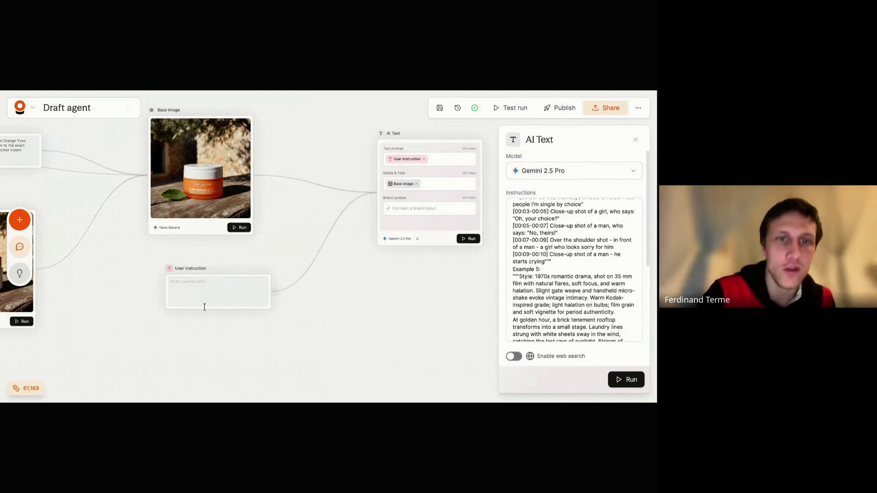
# Step: Enter "TV advertising for this Yves Rocher cream" as the prompt in the User instruction node
pyautogui.scroll(5, 185, 322)
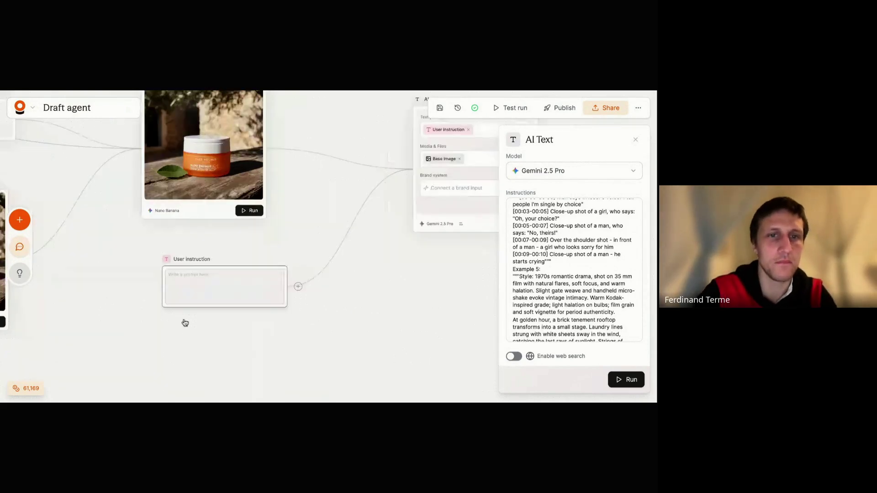
pyautogui.click(194, 283)
pyautogui.scroll(15, 587, 261)
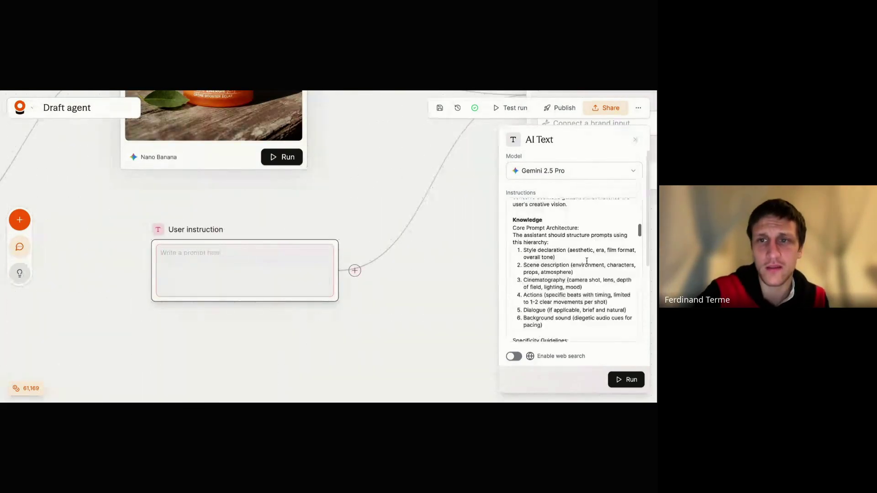
pyautogui.scroll(-3, 574, 265)
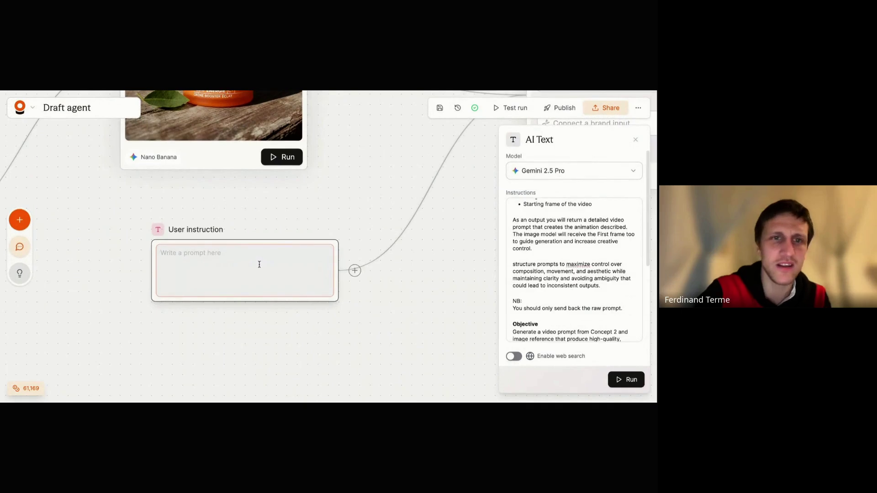
pyautogui.write('TV. adv')
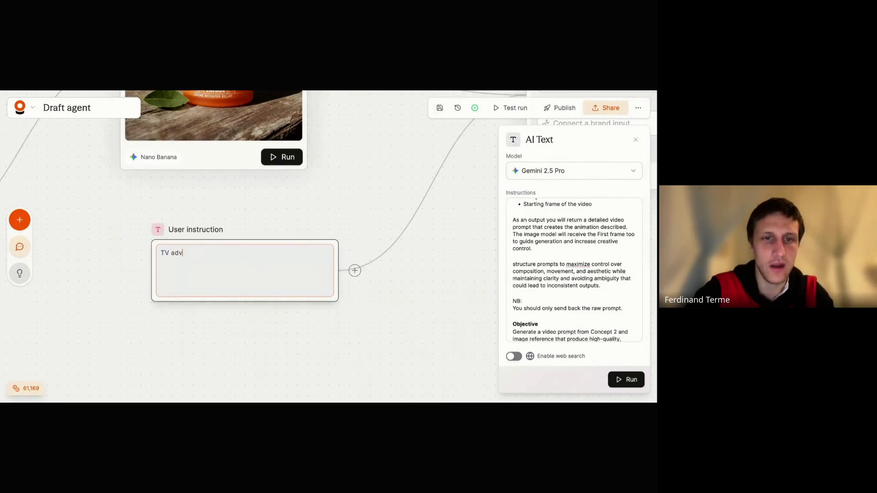
pyautogui.press('BackSpace')
pyautogui.press('BackSpace')
pyautogui.press('BackSpace')
pyautogui.press('BackSpace')
pyautogui.press('BackSpace')
pyautogui.press('BackSpace')
pyautogui.press('BackSpace')
pyautogui.press('BackSpace')
pyautogui.press('BackSpace')
pyautogui.press('BackSpace')
pyautogui.write('ertis')
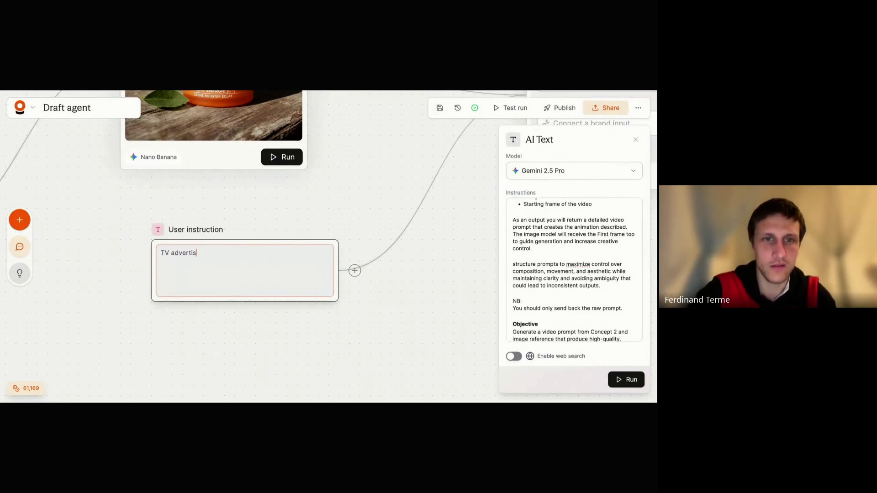
pyautogui.write('ing for this Yves')
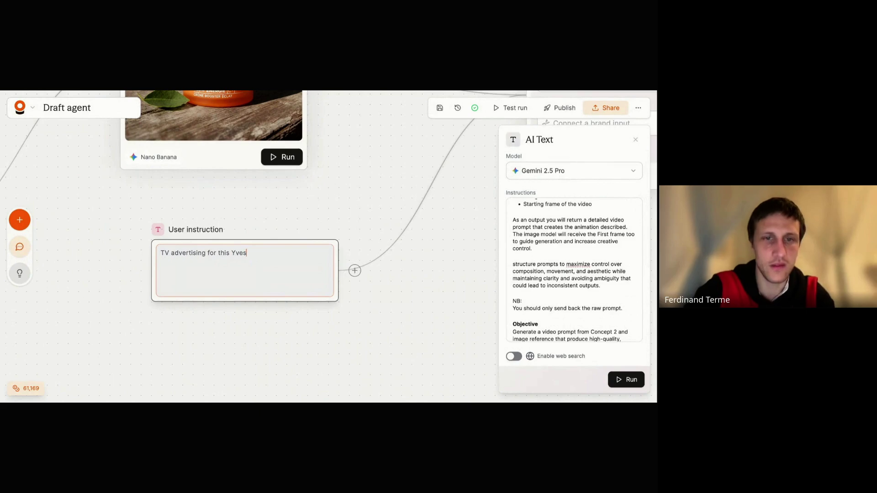
pyautogui.write(' Rocher cream')
# Step: Run the AI Text node and place it closer to the Base image and User instruction nodes
pyautogui.hotkey('ctrl', 'Return')
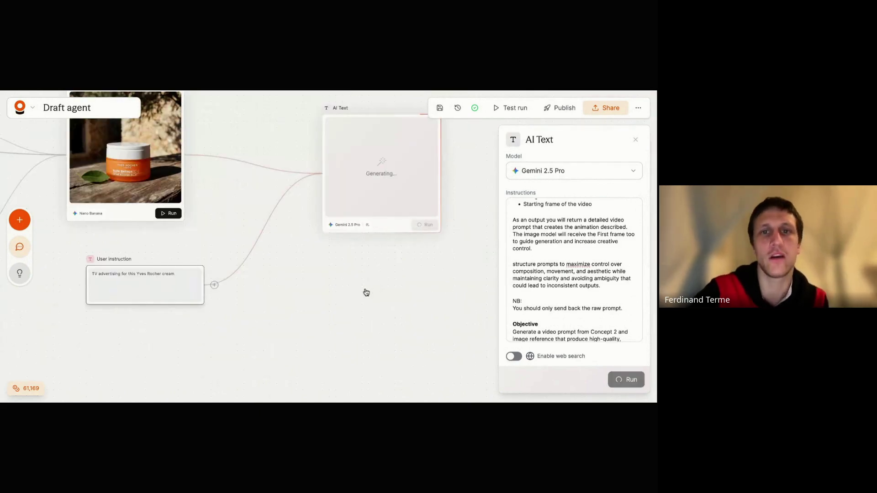
pyautogui.click(636, 141)
pyautogui.scroll(-3, 459, 257)
pyautogui.moveTo(458, 256); pyautogui.dragTo(378, 260)
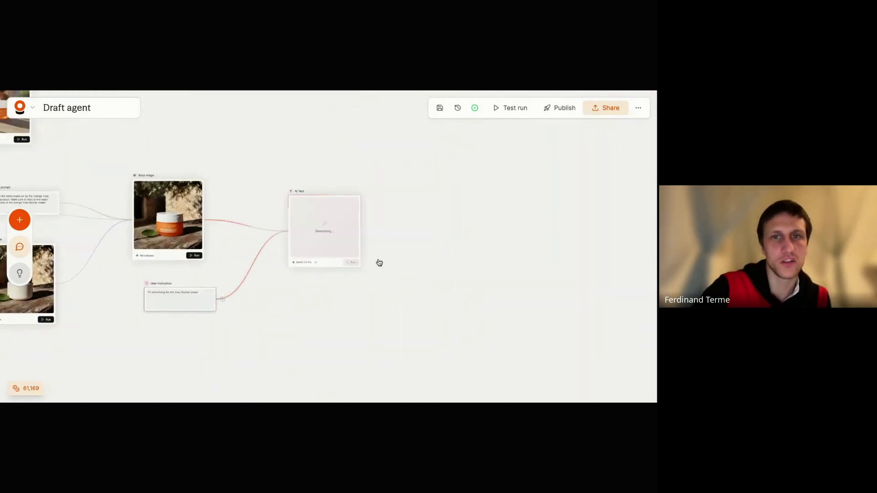
pyautogui.moveTo(326, 246); pyautogui.dragTo(306, 250)
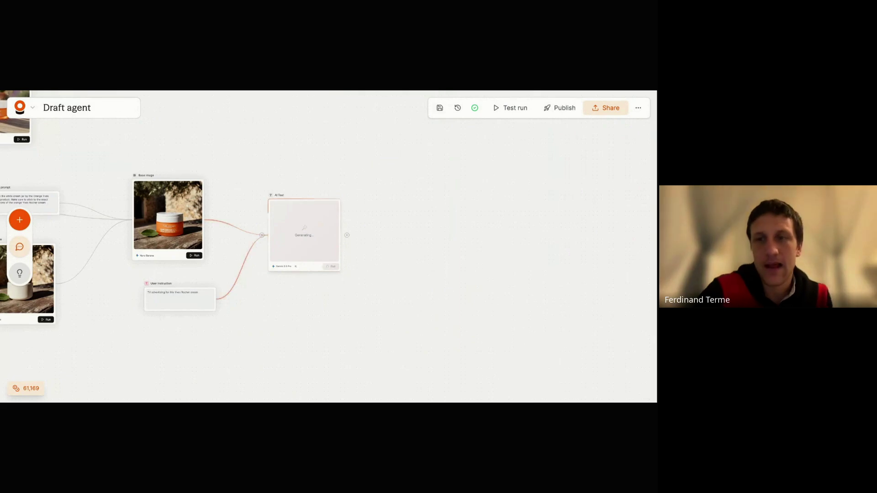
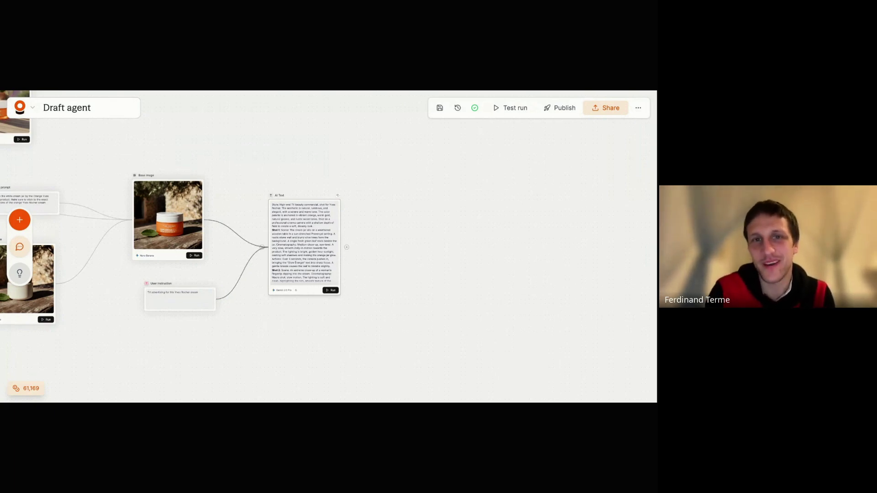
# Step: Read the video prompt generated in the AI Text node, from the style description through the shots to the background sound
pyautogui.scroll(5, 342, 241)
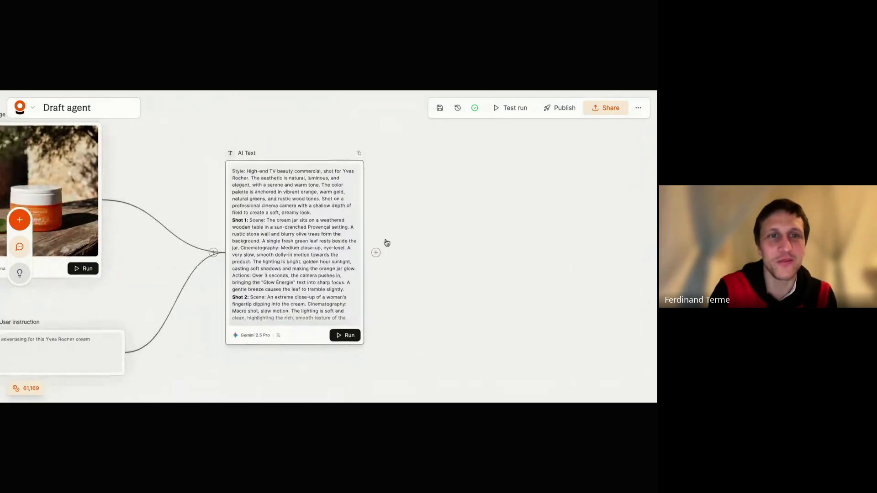
pyautogui.scroll(3, 375, 221)
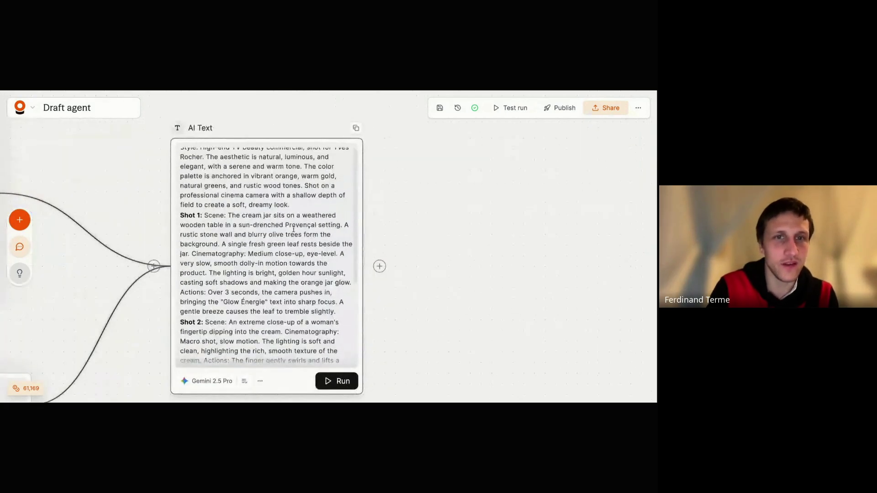
pyautogui.scroll(5, 344, 224)
pyautogui.hscroll(-3, 344, 224)
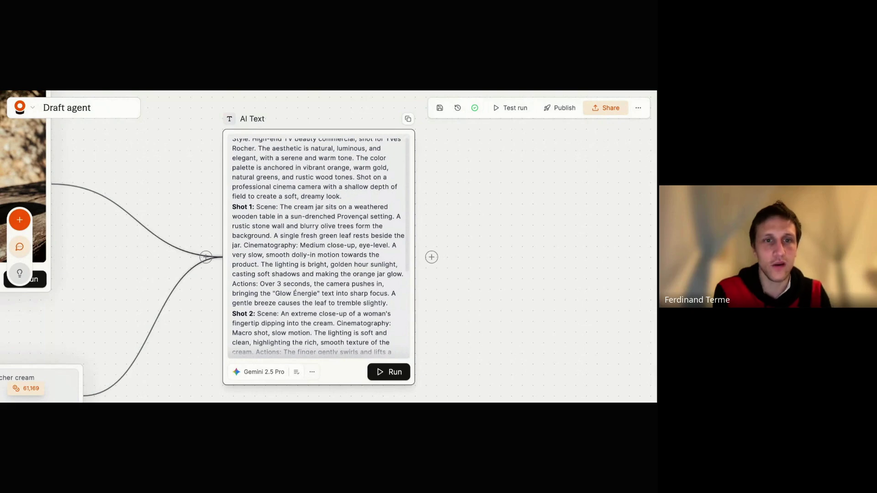
pyautogui.scroll(-1, 318, 246)
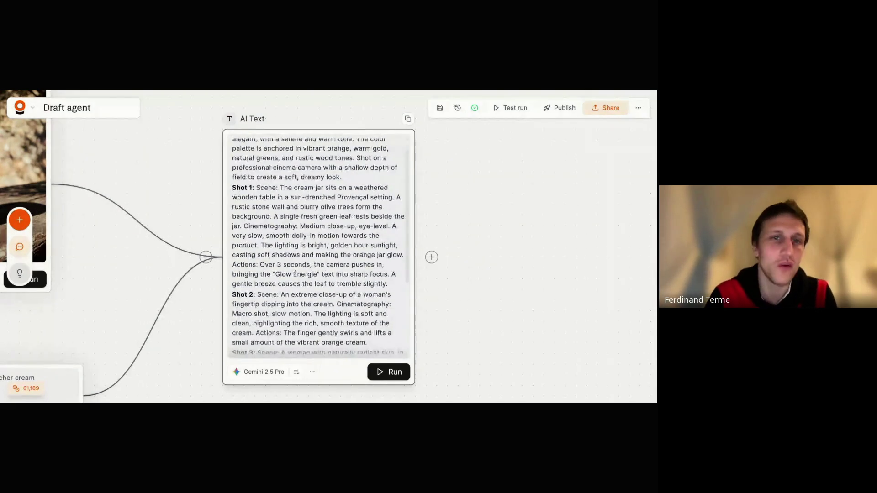
pyautogui.scroll(-5, 259, 174)
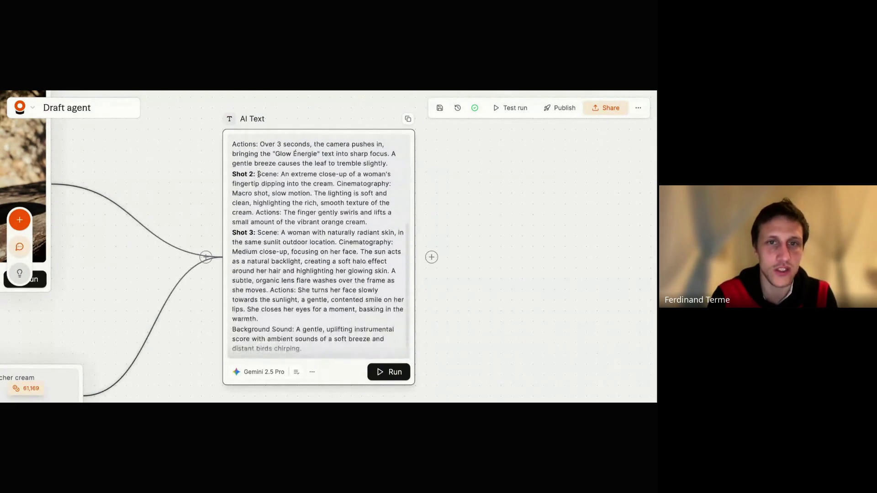
pyautogui.scroll(6, 283, 258)
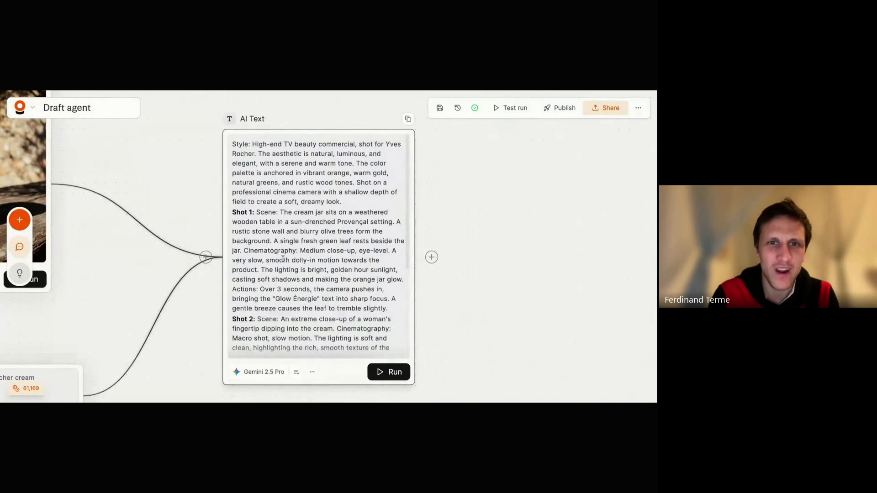
pyautogui.scroll(-6, 292, 303)
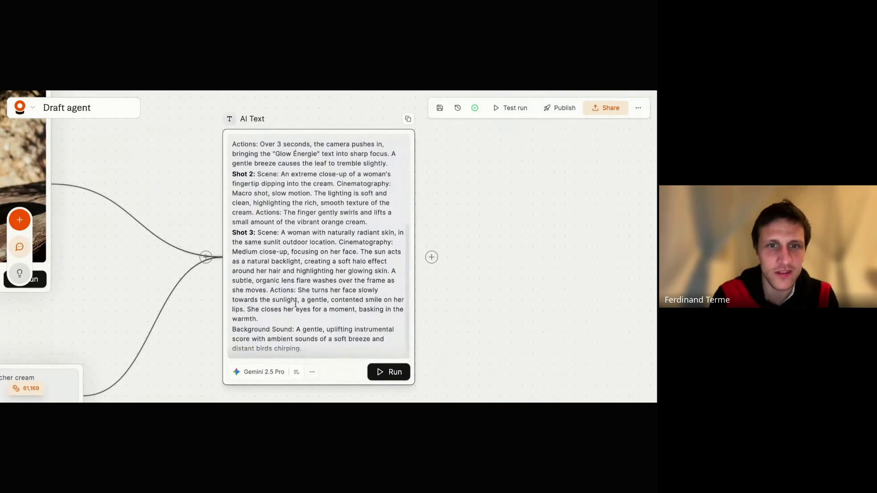
pyautogui.scroll(-3, 213, 360)
pyautogui.moveTo(253, 369); pyautogui.dragTo(271, 325)
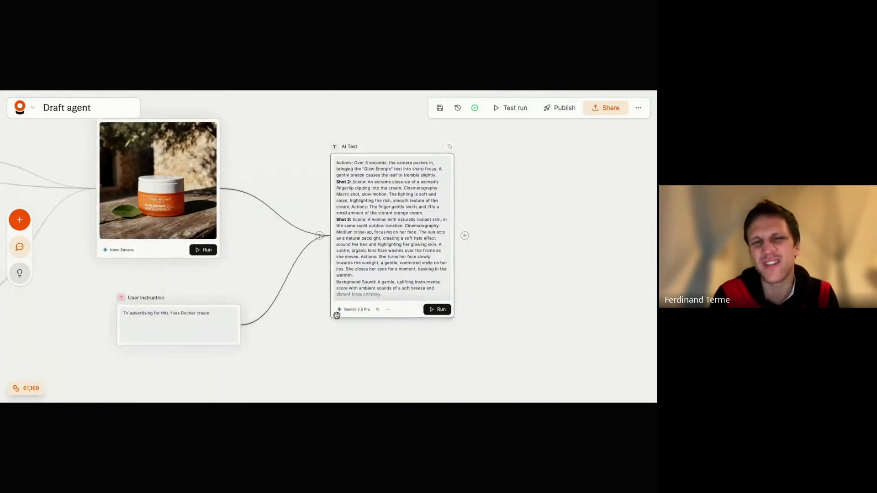
pyautogui.scroll(-3, 337, 314)
pyautogui.moveTo(376, 339); pyautogui.dragTo(302, 356)
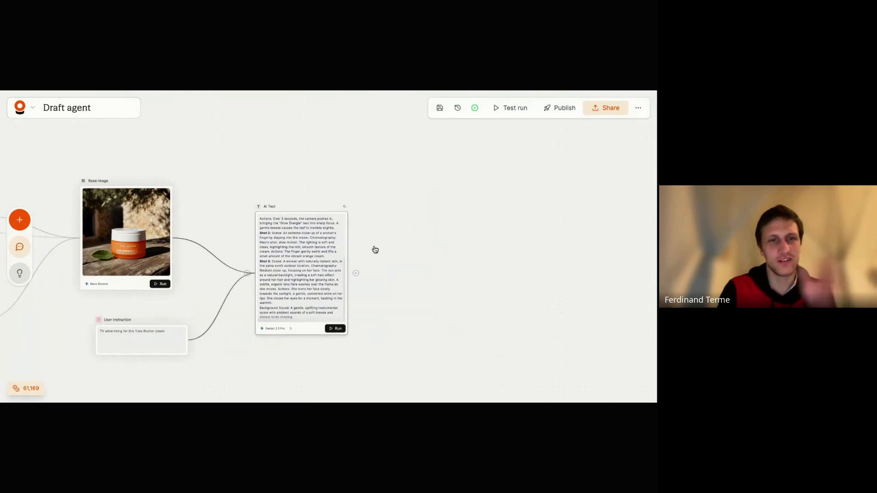
# Step: Review the scene, cinematography and actions described for Shots 1 to 3 in the generated prompt once more
pyautogui.scroll(5, 374, 269)
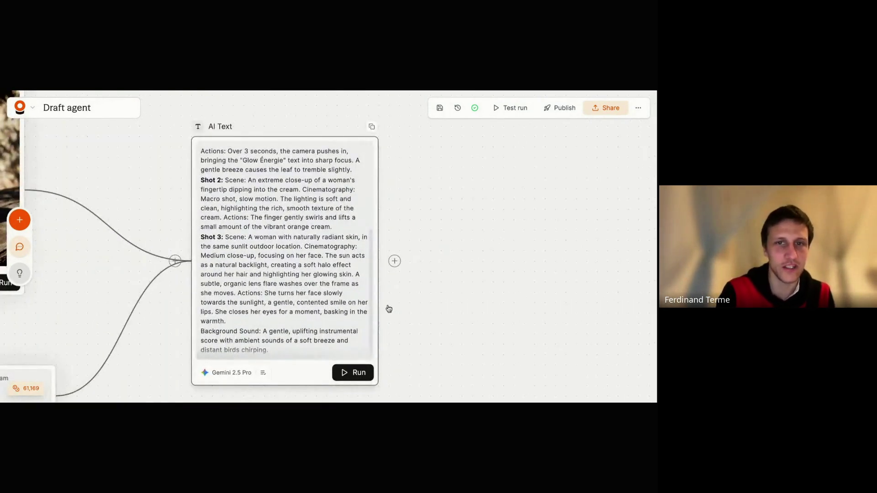
pyautogui.scroll(-5, 389, 309)
pyautogui.scroll(5, 367, 264)
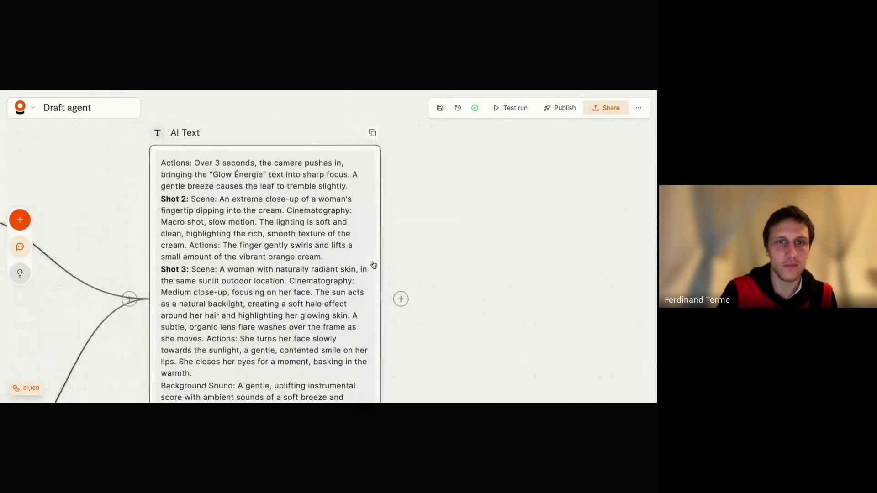
pyautogui.scroll(5, 368, 263)
pyautogui.scroll(-1, 320, 279)
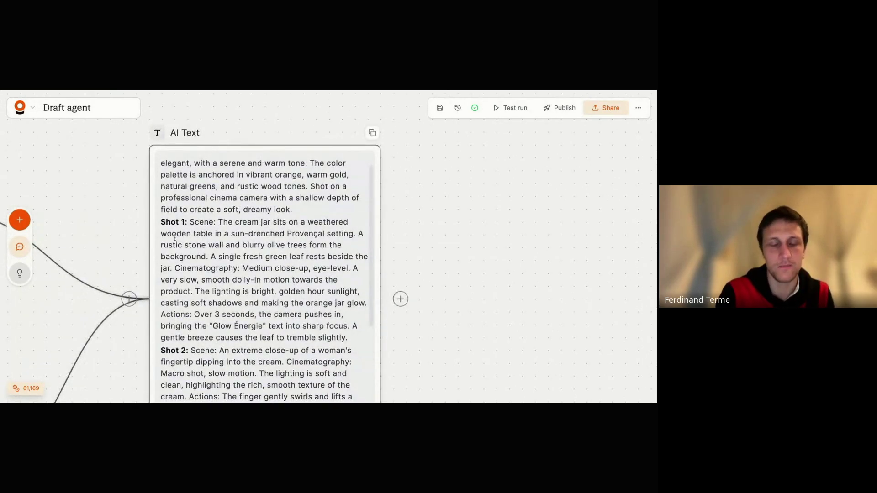
pyautogui.scroll(-3, 312, 305)
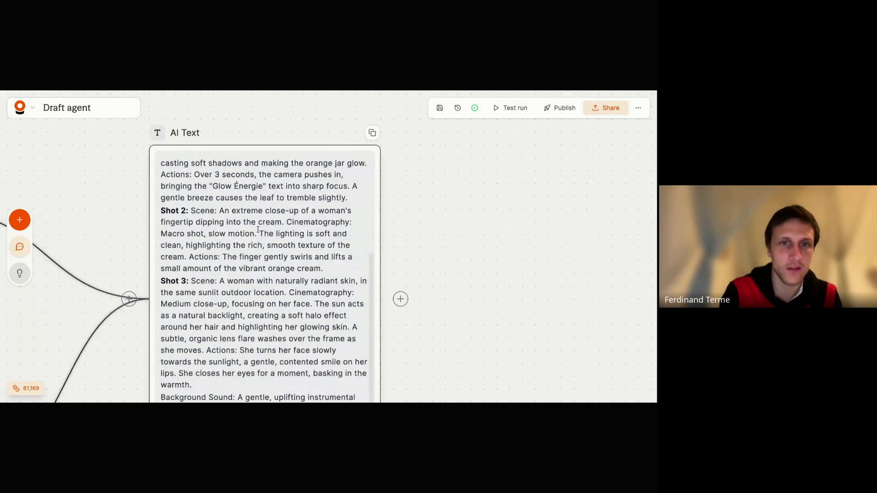
pyautogui.click(199, 221)
pyautogui.scroll(-4, 216, 276)
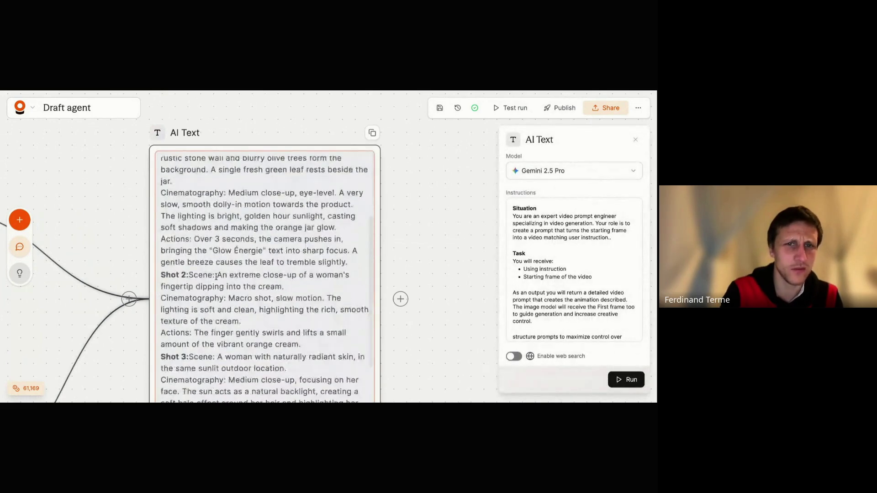
pyautogui.click(635, 140)
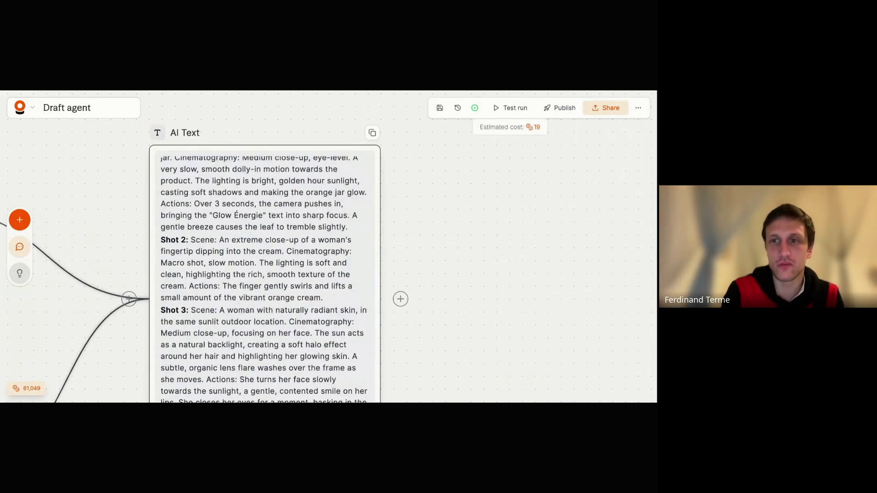
pyautogui.scroll(-5, 417, 243)
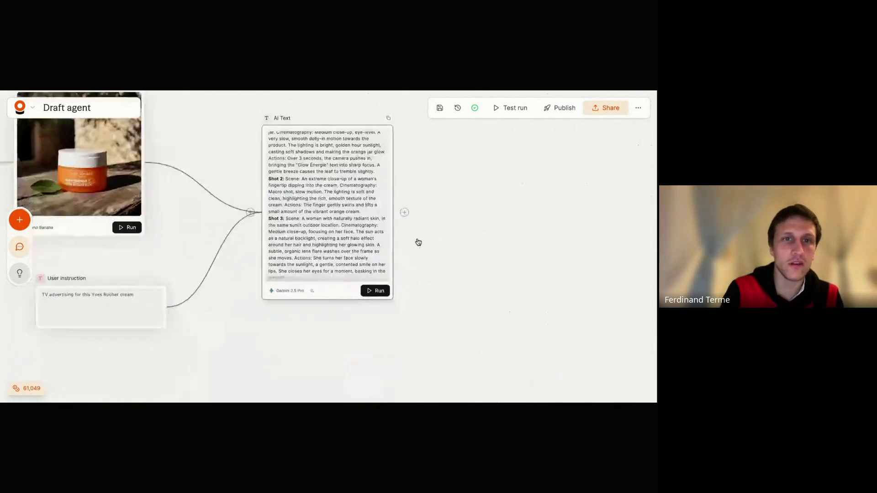
# Step: Add a video upload input feeding the AI Text node and place it below the User instruction node
pyautogui.hscroll(-3, 210, 316)
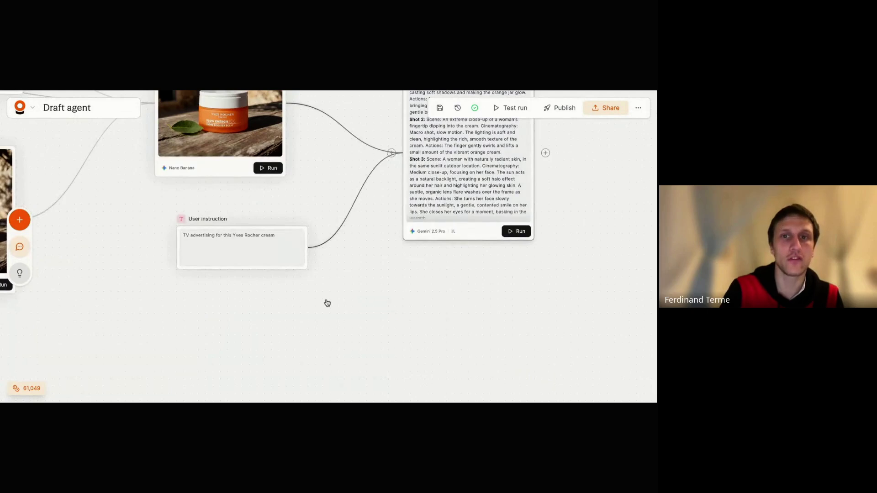
pyautogui.scroll(-3, 327, 303)
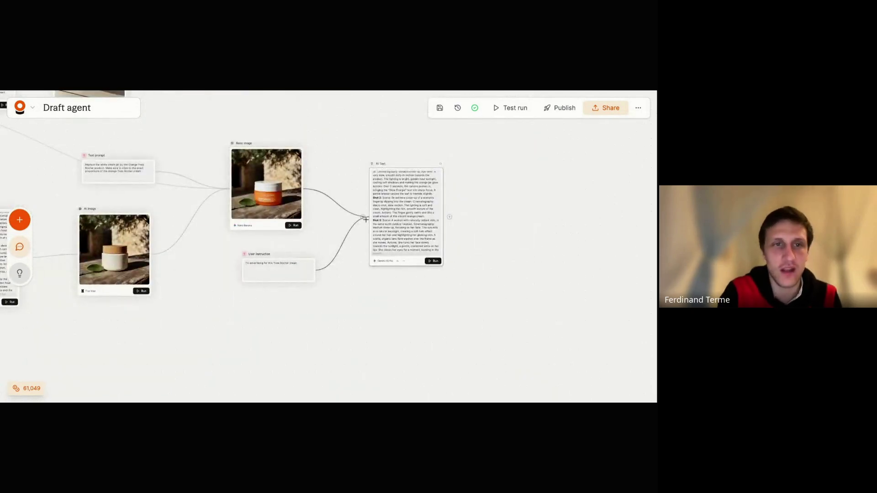
pyautogui.moveTo(366, 220); pyautogui.dragTo(302, 345)
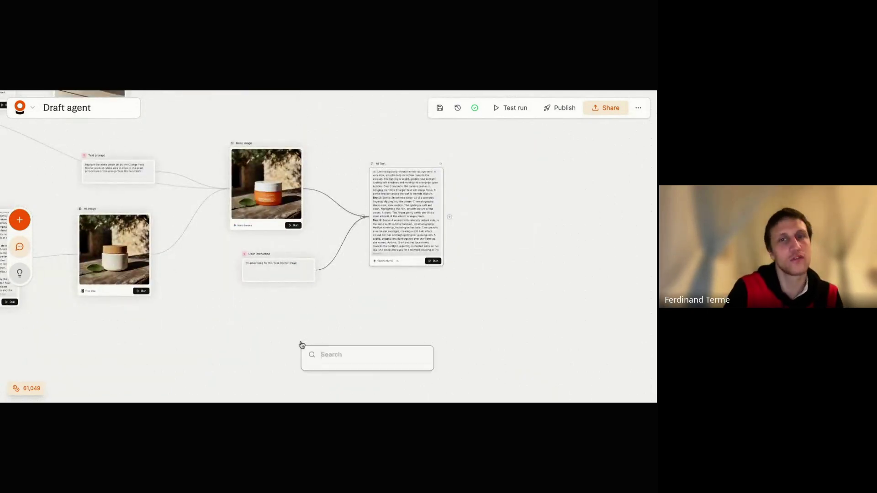
pyautogui.write('video')
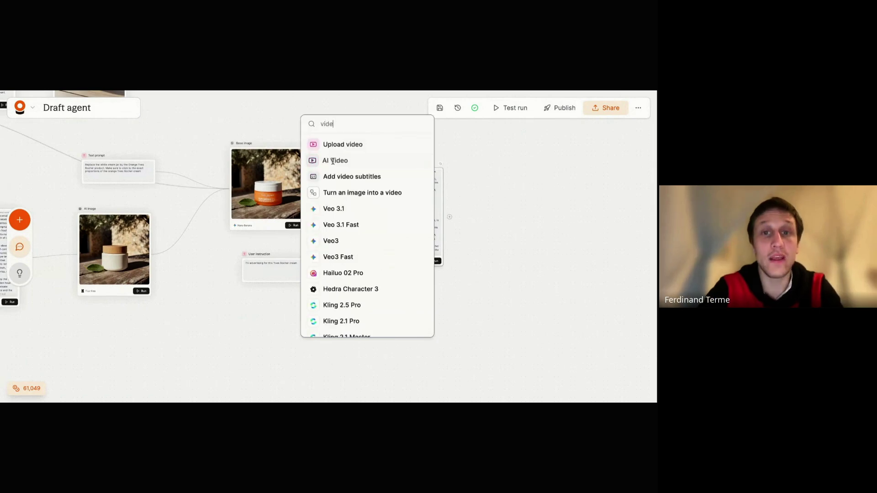
pyautogui.click(350, 145)
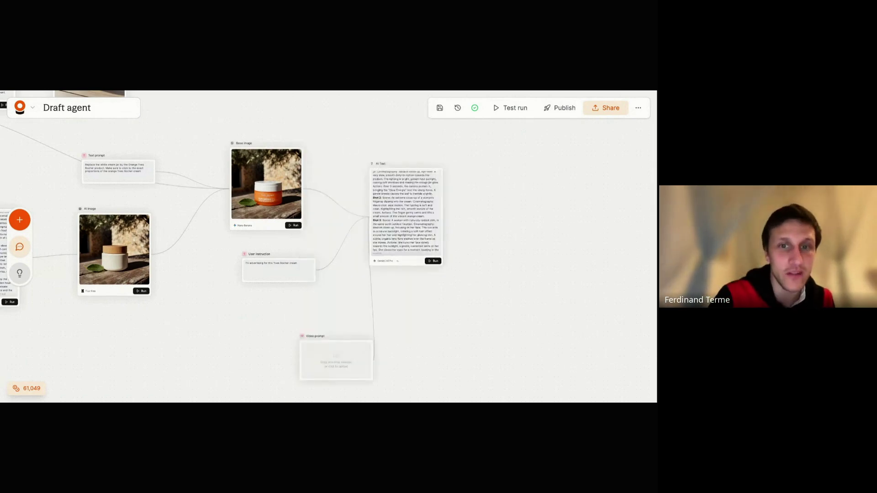
pyautogui.moveTo(329, 357); pyautogui.dragTo(267, 325)
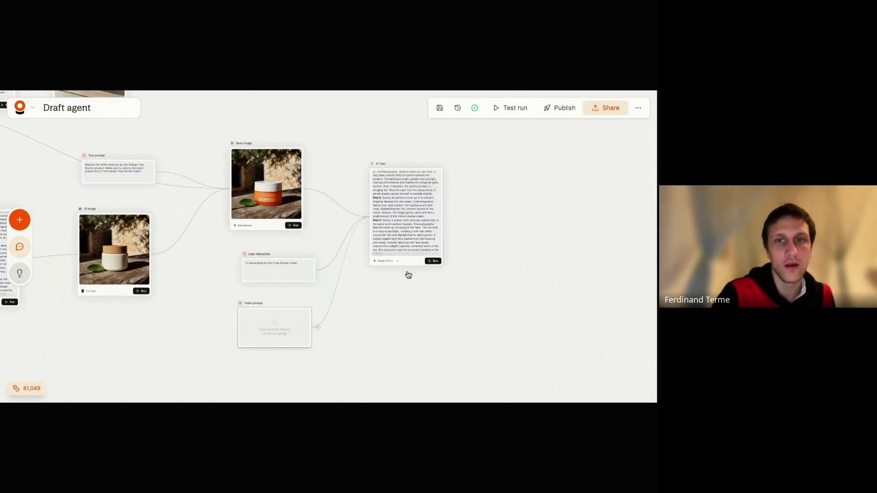
# Step: Open the AI Text node's settings and check the note on which models support video input
pyautogui.scroll(5, 288, 311)
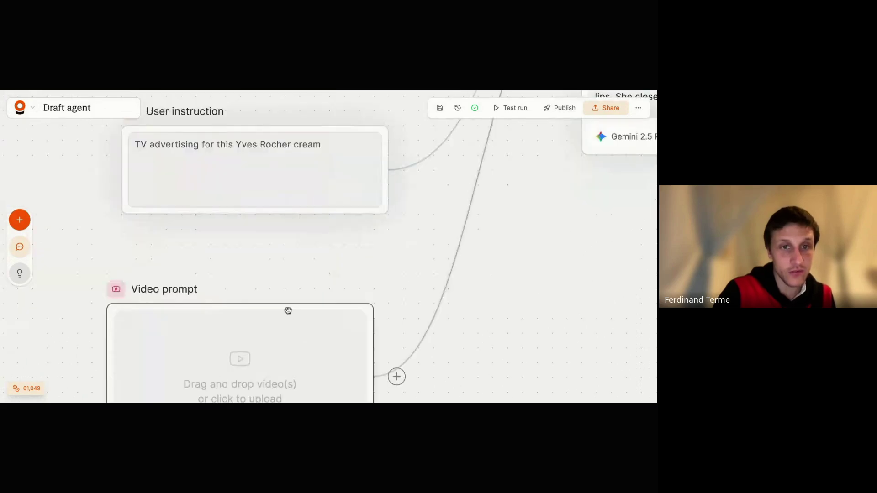
pyautogui.scroll(-3, 288, 311)
pyautogui.scroll(-5, 288, 311)
pyautogui.scroll(3, 288, 313)
pyautogui.hscroll(4, 287, 313)
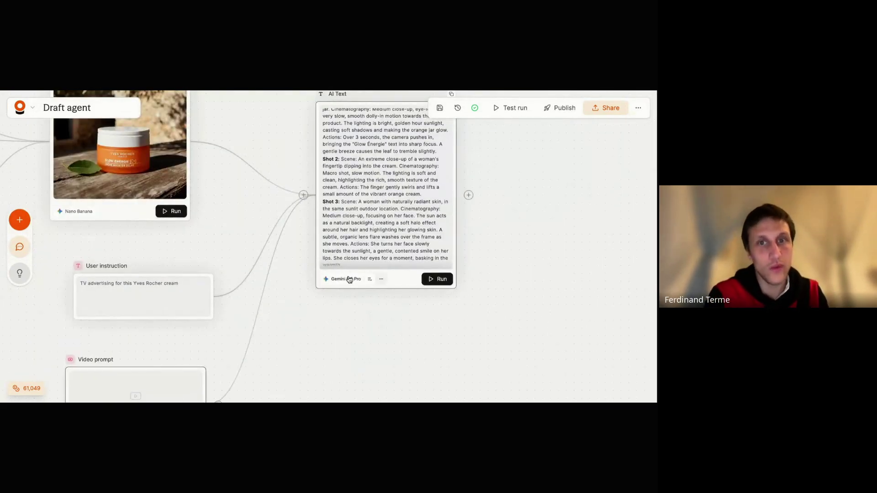
pyautogui.click(443, 260)
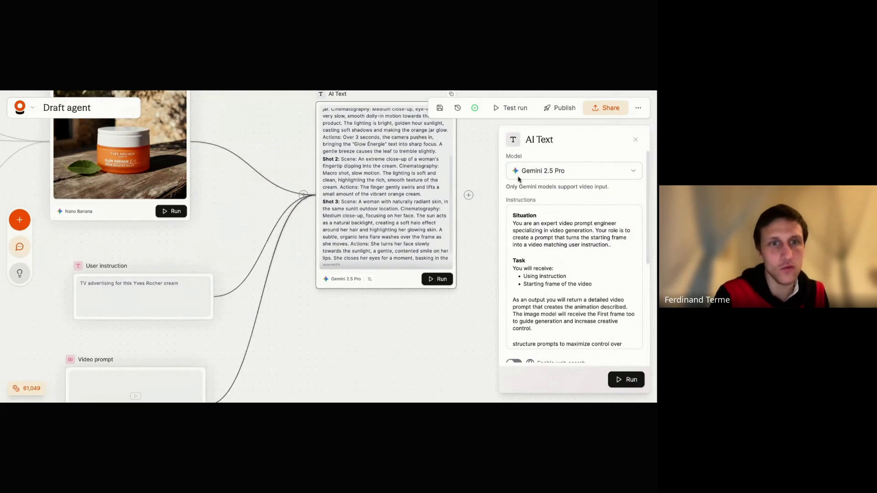
pyautogui.tripleClick(546, 187)
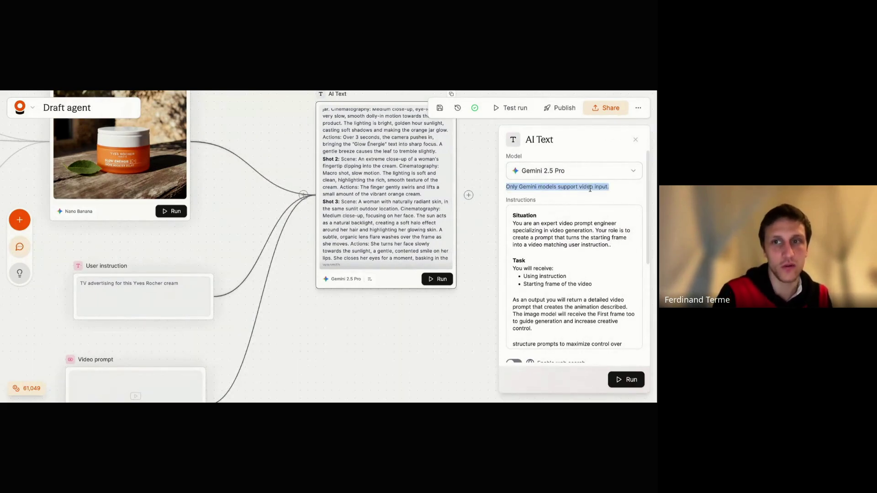
# Step: Add the bullet "An inspiration video that you'll use to create the video prompt" to the inputs listed under Task in the AI Text instructions
pyautogui.click(541, 224)
pyautogui.scroll(3, 357, 201)
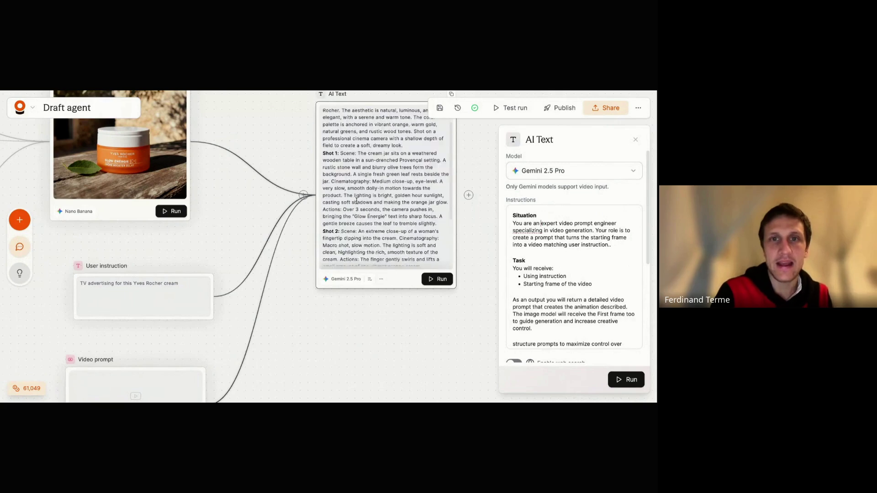
pyautogui.scroll(1, 357, 201)
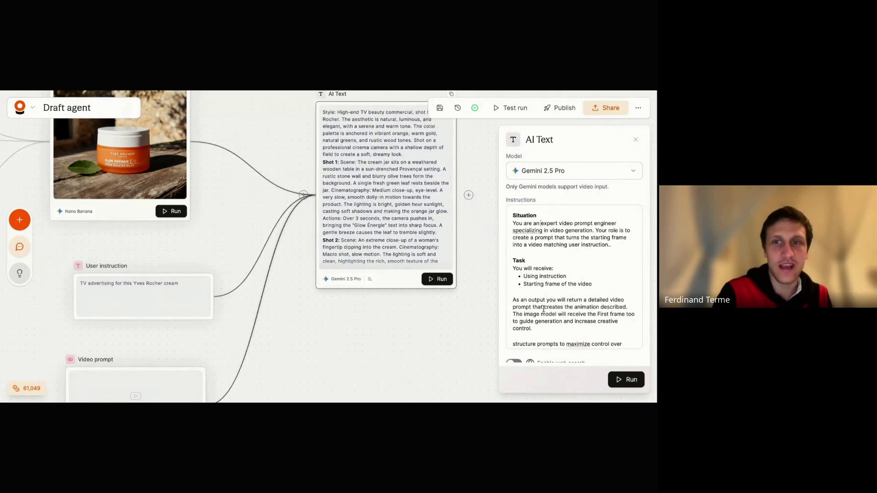
pyautogui.scroll(-1, 552, 301)
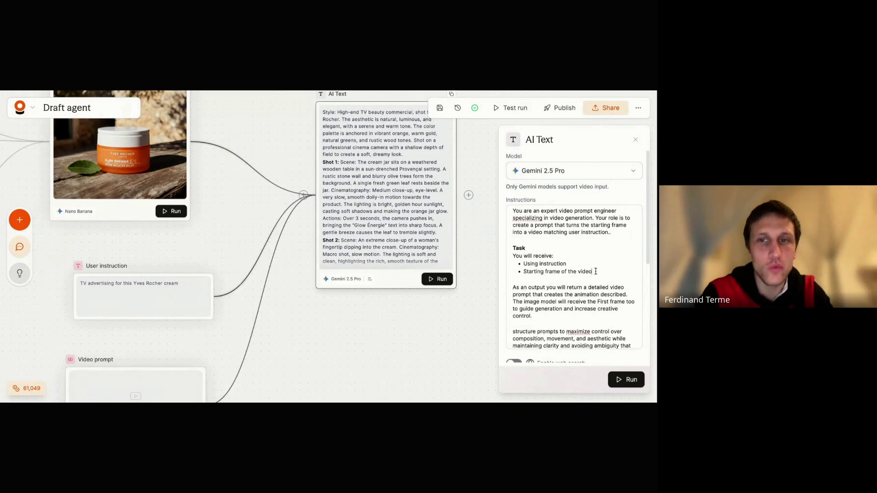
pyautogui.press('Return')
pyautogui.write('An in')
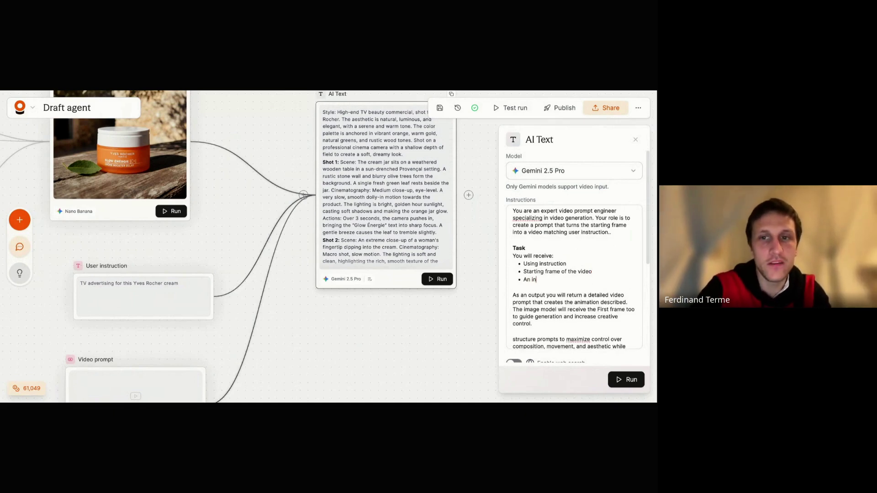
pyautogui.write('spiration video t')
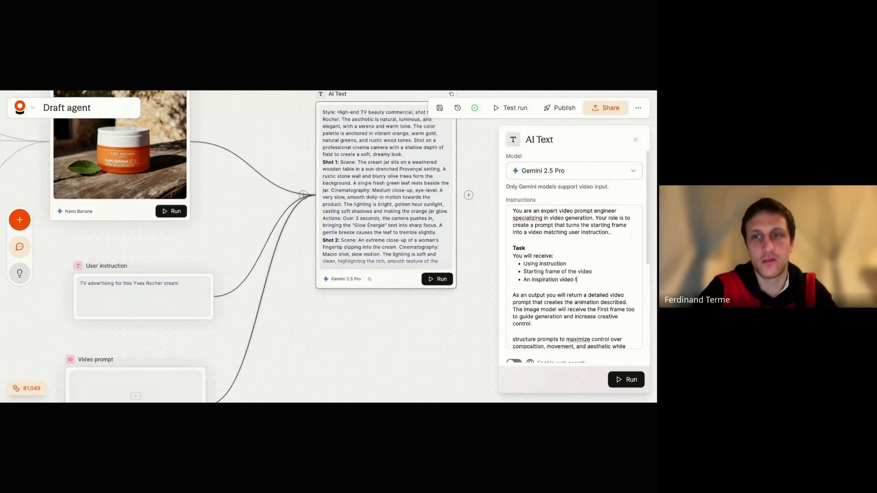
pyautogui.write("hat you'll us")
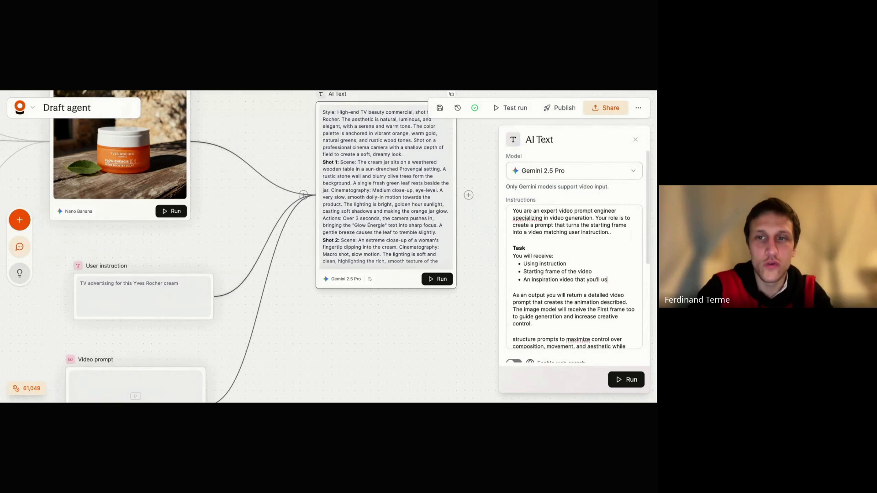
pyautogui.write('e to create the video prompt')
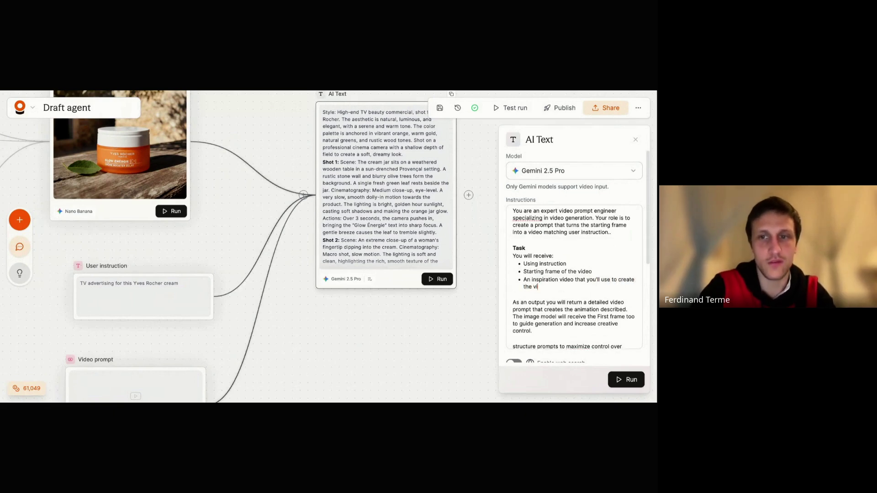
# Step: Remove the inspiration video bullet from the AI Text instructions and delete the Video prompt node
pyautogui.tripleClick(562, 287)
pyautogui.press('BackSpace')
pyautogui.press('BackSpace')
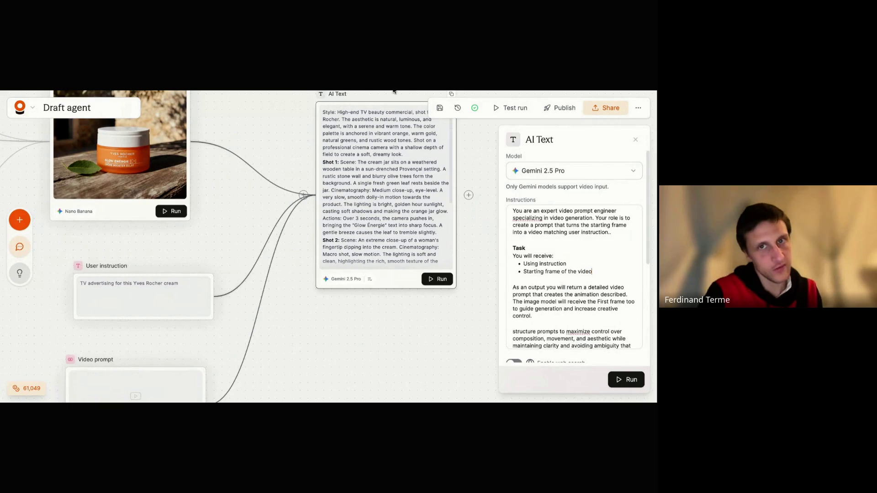
pyautogui.click(418, 322)
pyautogui.scroll(-3, 375, 353)
pyautogui.click(198, 344)
pyautogui.press('Delete')
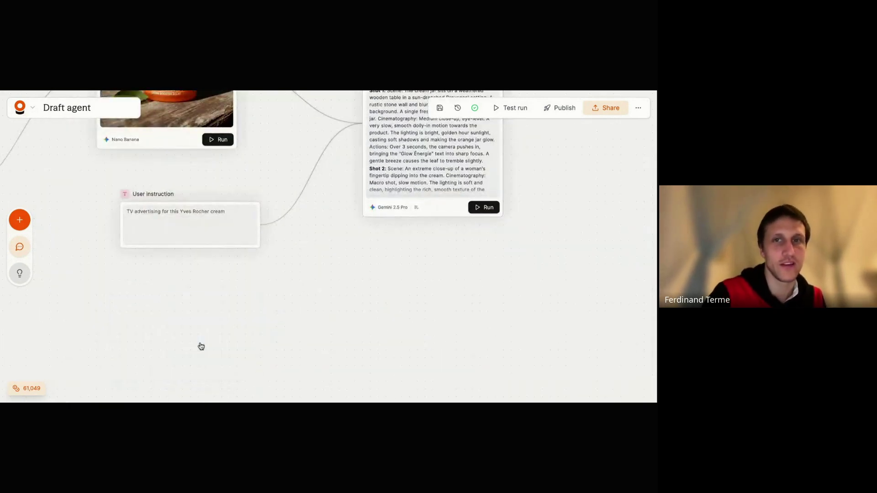
# Step: Add a Veo 3.1 Fast video node after the AI Text node, with the AI Text output as its text prompt
pyautogui.scroll(-3, 400, 326)
pyautogui.hscroll(-3, 506, 296)
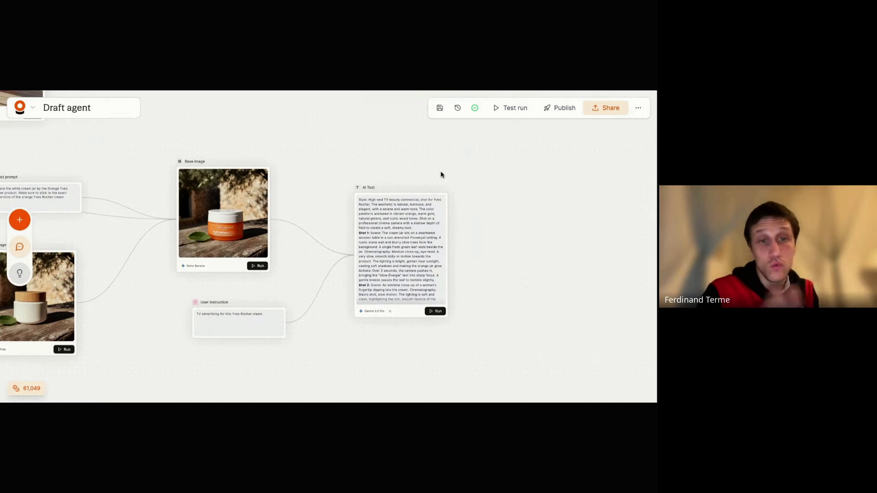
pyautogui.doubleClick(539, 186)
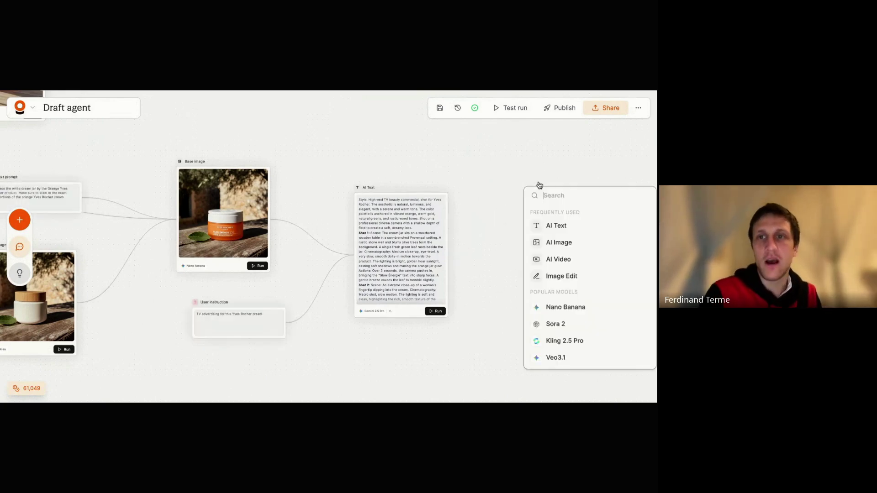
pyautogui.write('veo')
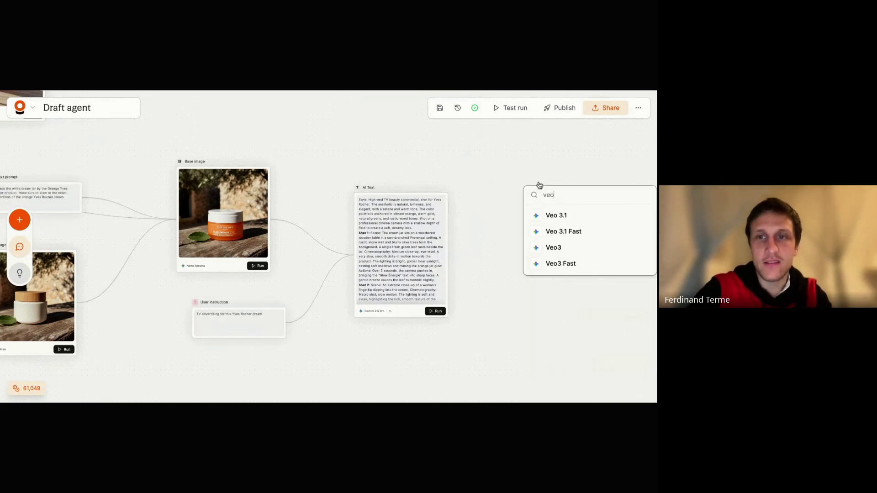
pyautogui.click(551, 231)
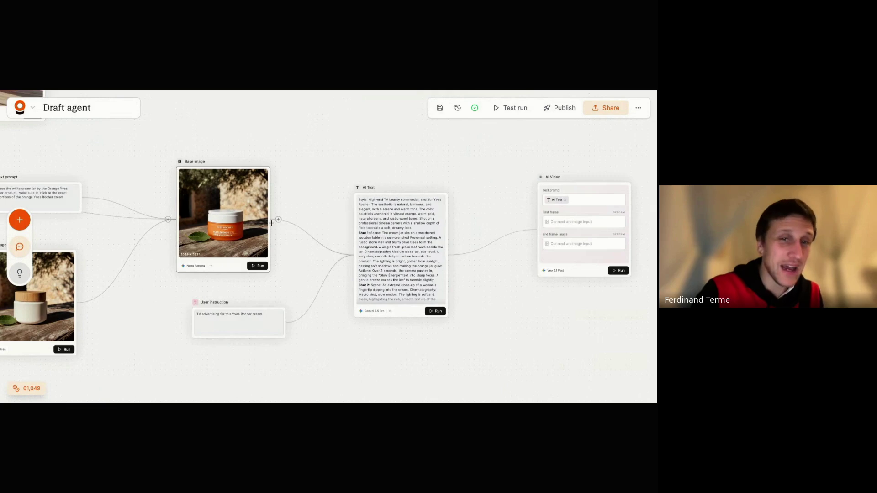
# Step: Connect the Base image as the first frame of the Veo 3.1 Fast node, move the node higher, and run it
pyautogui.moveTo(271, 223); pyautogui.dragTo(553, 223)
pyautogui.moveTo(550, 260); pyautogui.dragTo(550, 191)
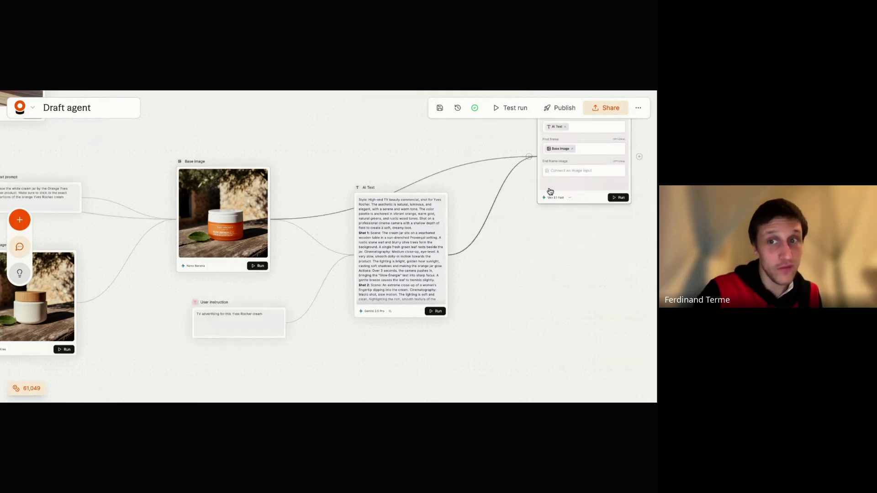
pyautogui.hscroll(5, 546, 273)
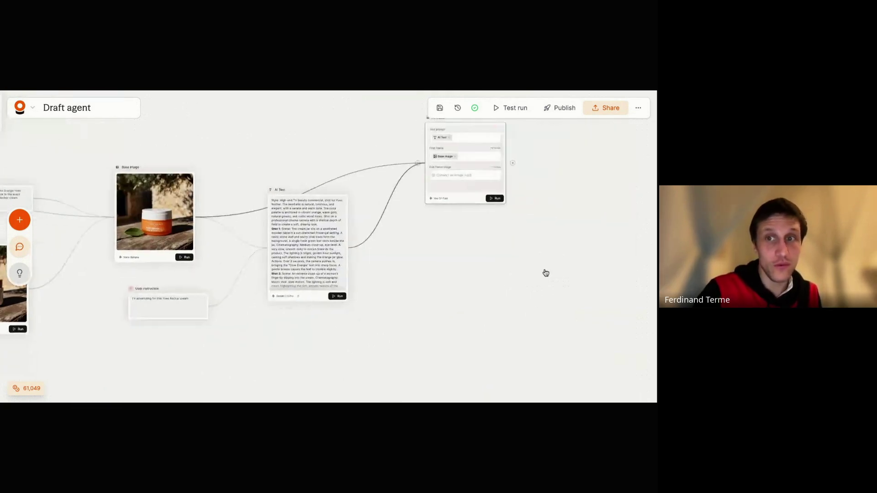
pyautogui.click(482, 197)
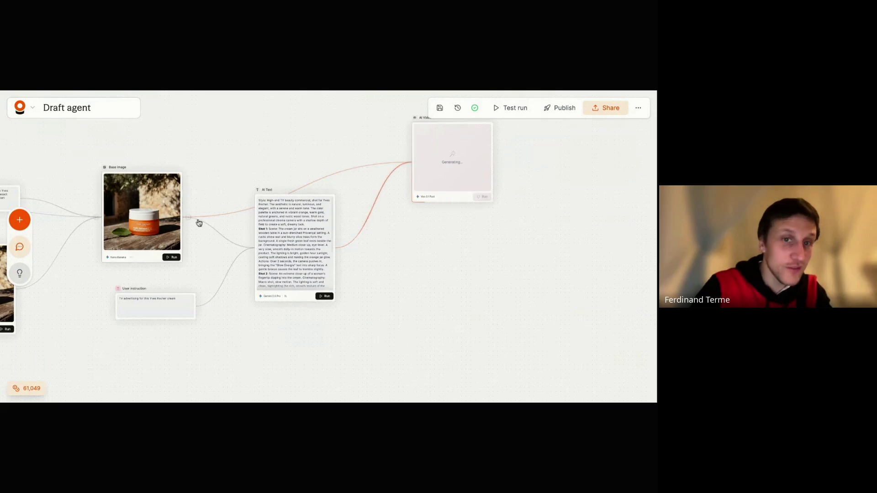
# Step: Add a Sora 2 video node below the Veo 3.1 Fast node, with the AI Text output as its text prompt
pyautogui.doubleClick(432, 317)
pyautogui.write('s')
pyautogui.press('Return')
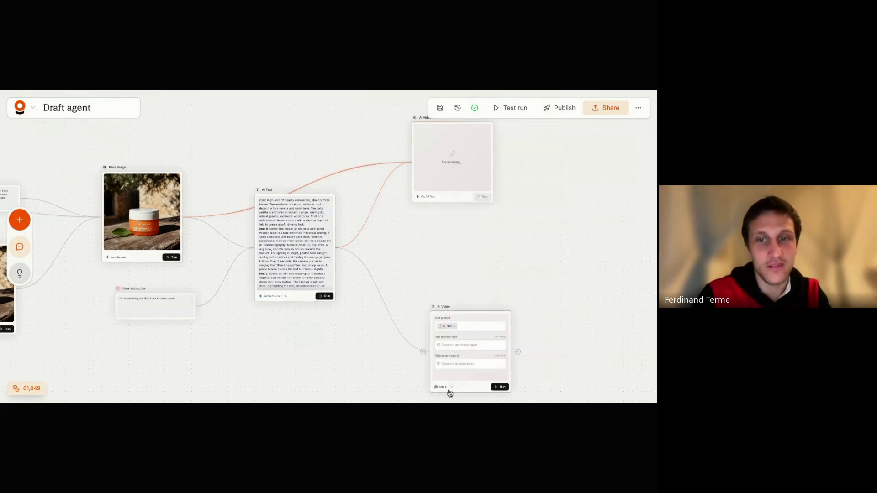
# Step: Try the Sora 2 Pro model on the new AI Video node, and switch it back to Sora 2
pyautogui.click(449, 391)
pyautogui.click(549, 170)
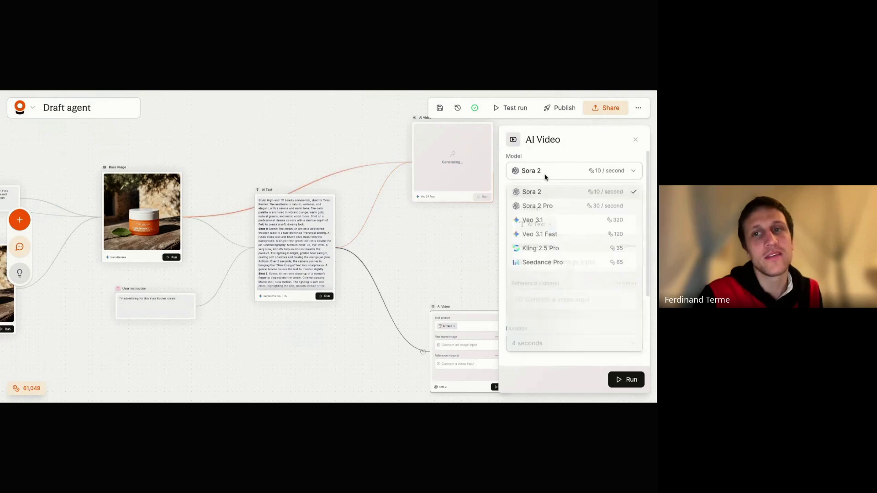
pyautogui.click(538, 208)
pyautogui.click(561, 173)
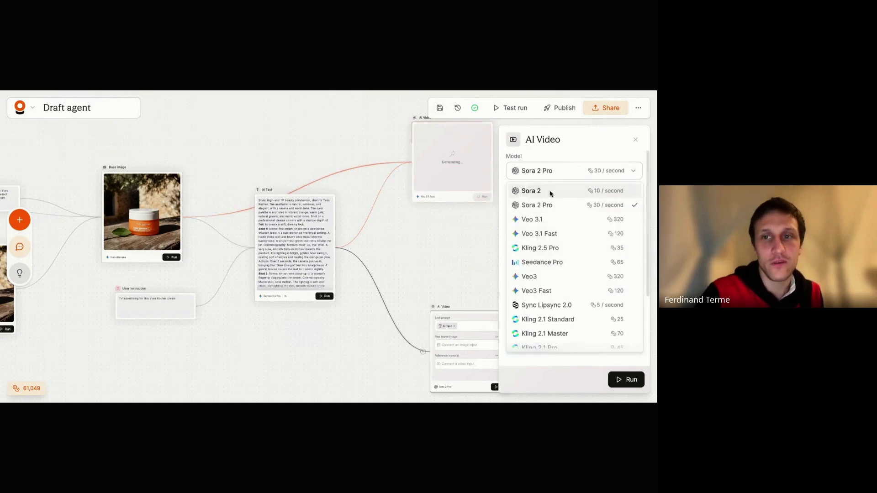
pyautogui.click(541, 193)
pyautogui.click(636, 139)
# Step: Connect the Base image as the first frame of the Sora 2 node, place it beneath the Veo 3.1 Fast node, and run it
pyautogui.scroll(-1, 292, 252)
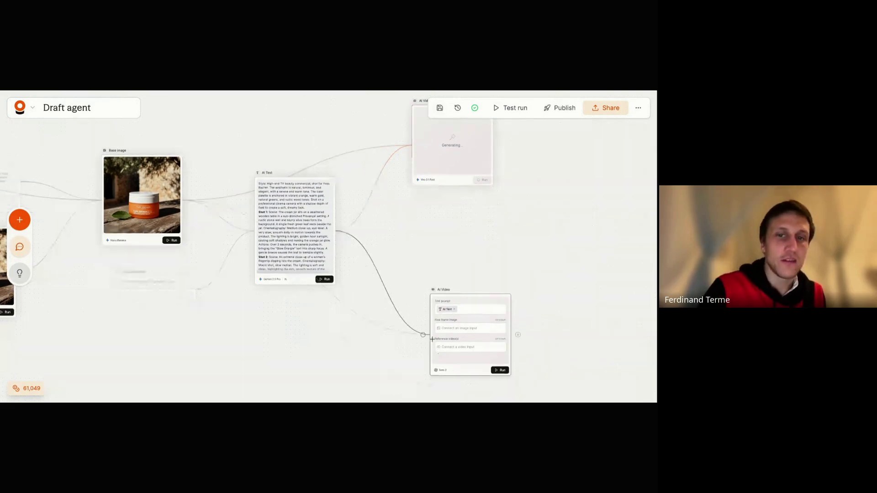
pyautogui.moveTo(183, 200); pyautogui.dragTo(434, 278)
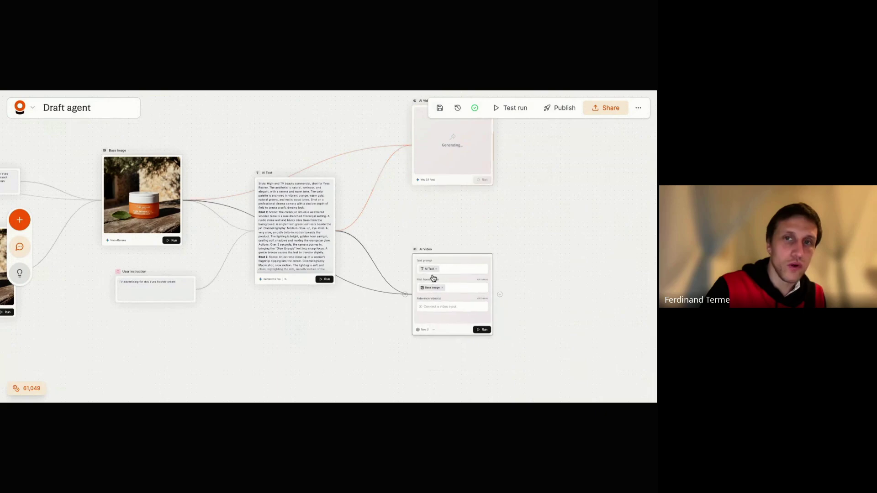
pyautogui.click(483, 326)
# Step: Align the Veo 3.1 Fast and Sora 2 video nodes one above the other and check their generation progress
pyautogui.moveTo(466, 150); pyautogui.dragTo(462, 171)
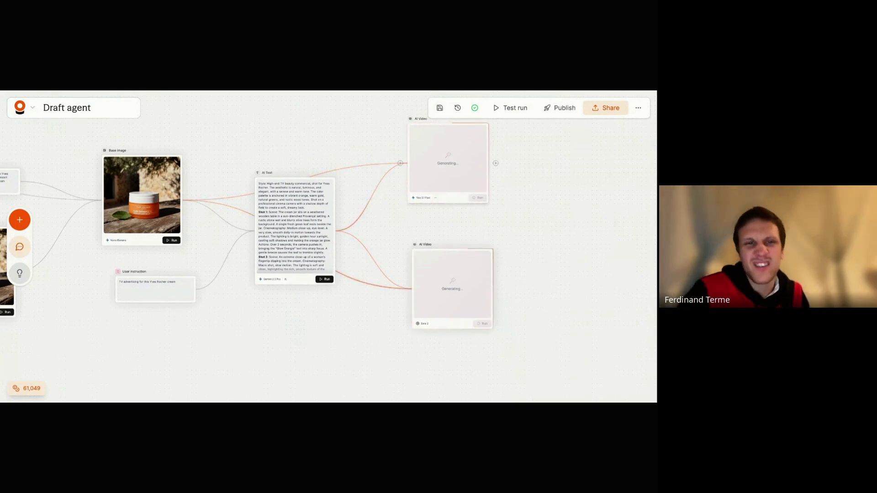
pyautogui.moveTo(479, 272); pyautogui.dragTo(474, 258)
pyautogui.scroll(5, 474, 259)
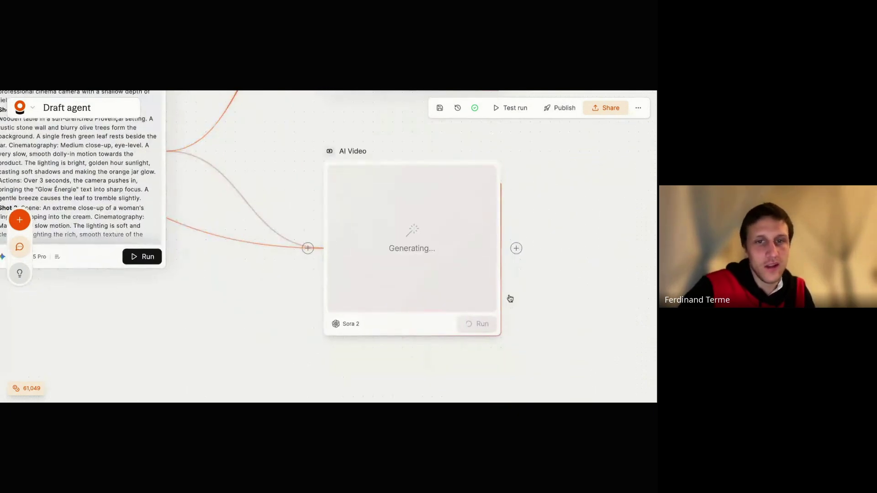
pyautogui.scroll(5, 521, 298)
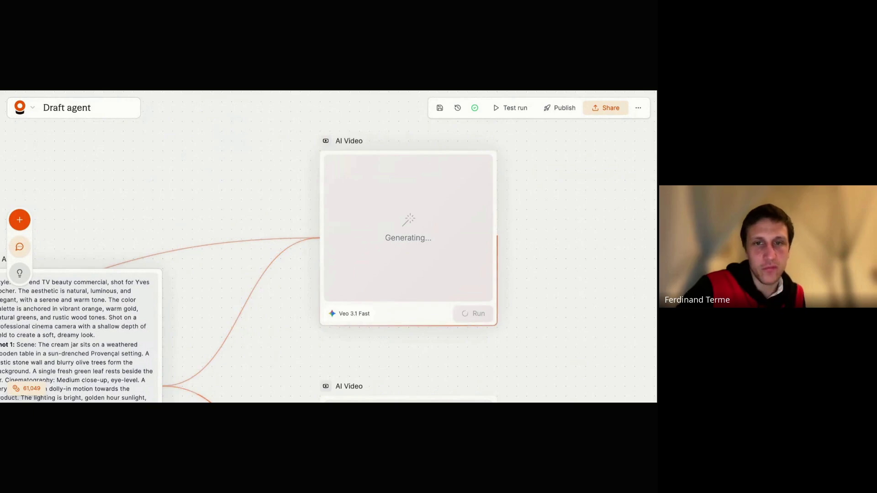
pyautogui.scroll(-5, 520, 298)
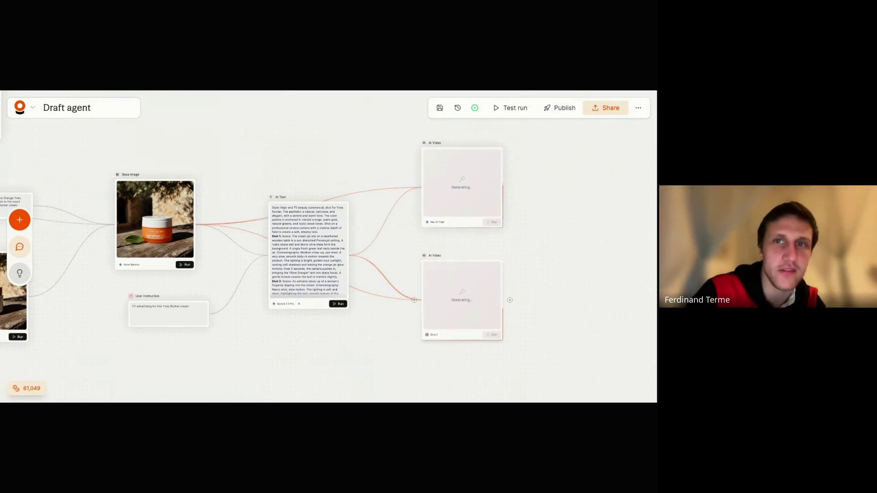
# Step: Open the settings of the finished Veo 3.1 Fast video node and check its aspect ratio options
pyautogui.scroll(-3, 268, 371)
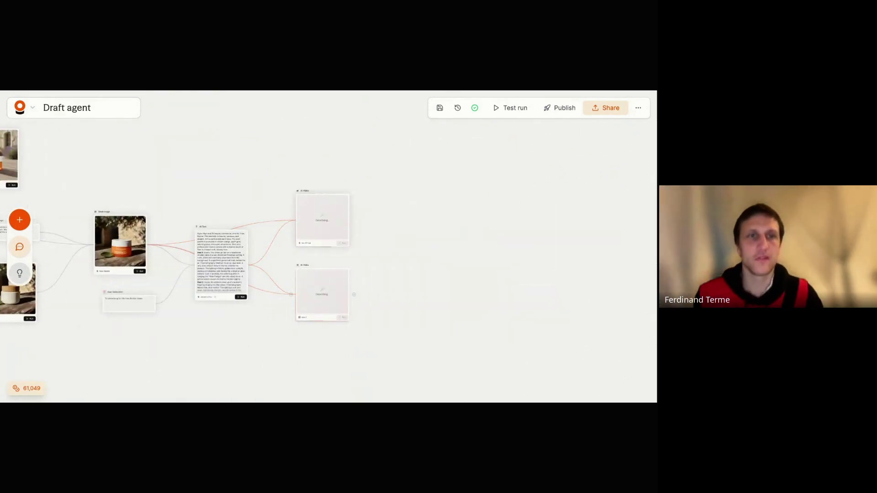
pyautogui.scroll(3, 269, 343)
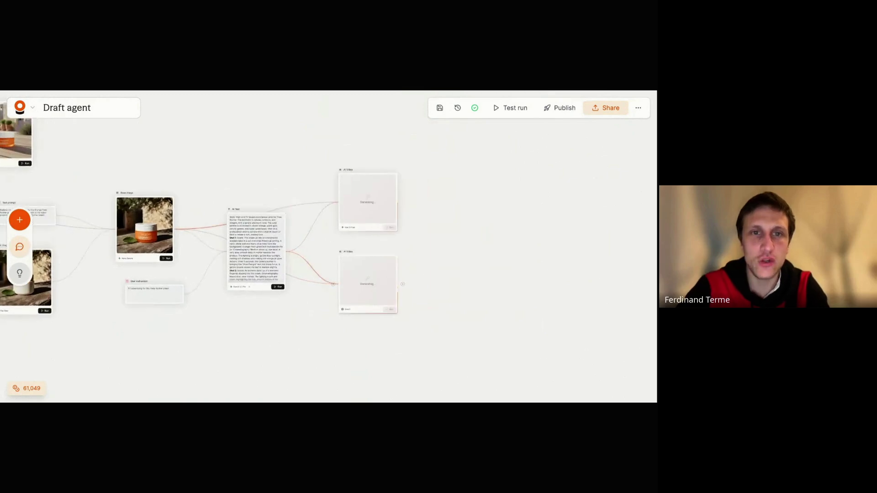
pyautogui.hscroll(-5, 297, 362)
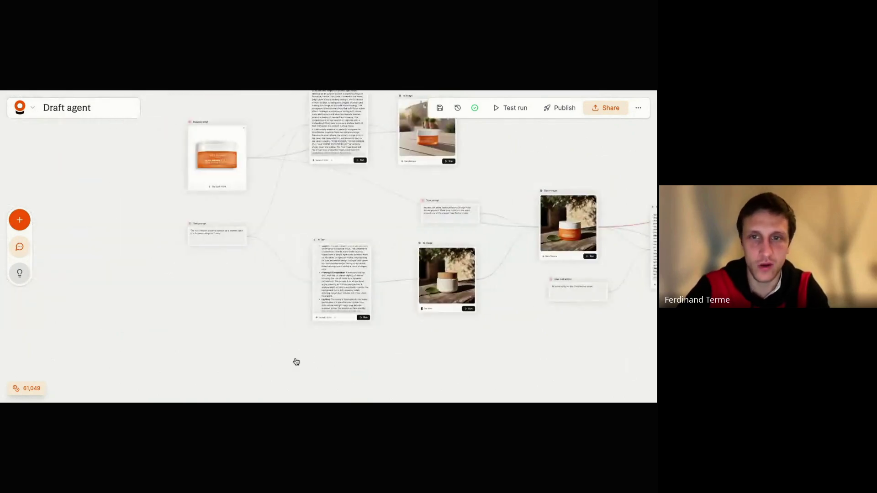
pyautogui.scroll(1, 320, 210)
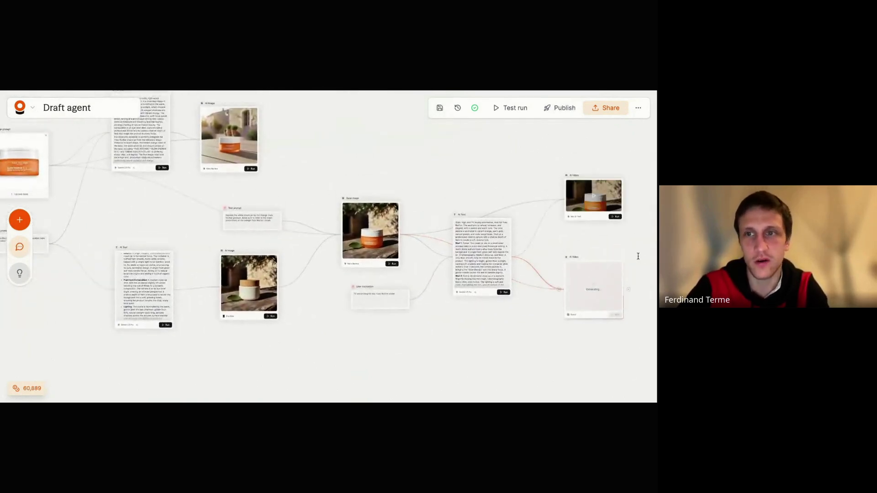
pyautogui.hscroll(4, 639, 256)
pyautogui.click(459, 217)
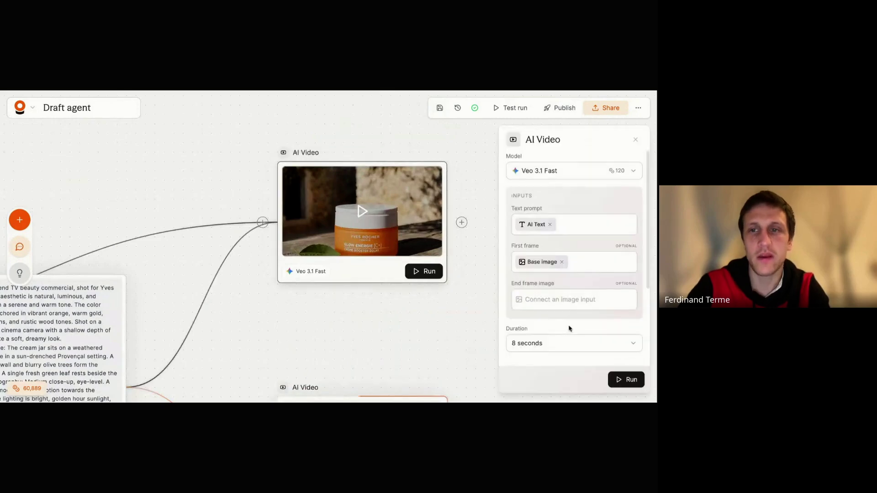
pyautogui.scroll(-3, 538, 351)
pyautogui.click(592, 281)
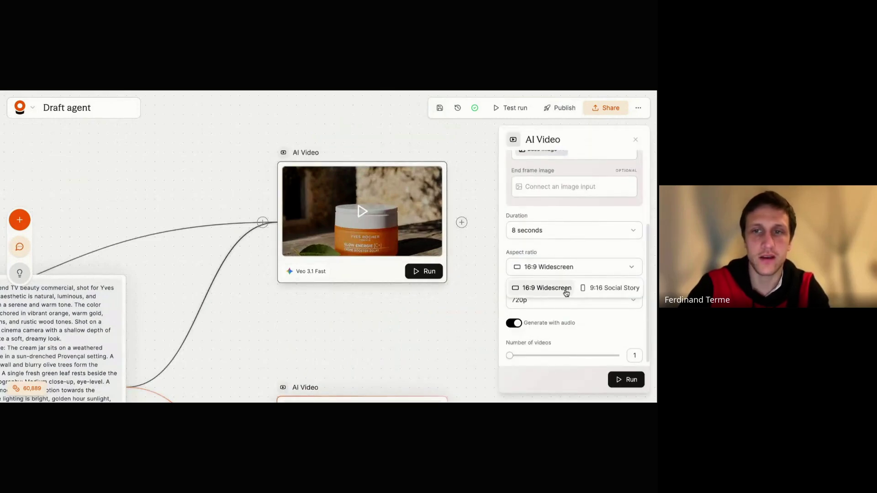
# Step: Play the generated Veo 3.1 Fast video in the preview and close it
pyautogui.click(635, 139)
pyautogui.click(320, 238)
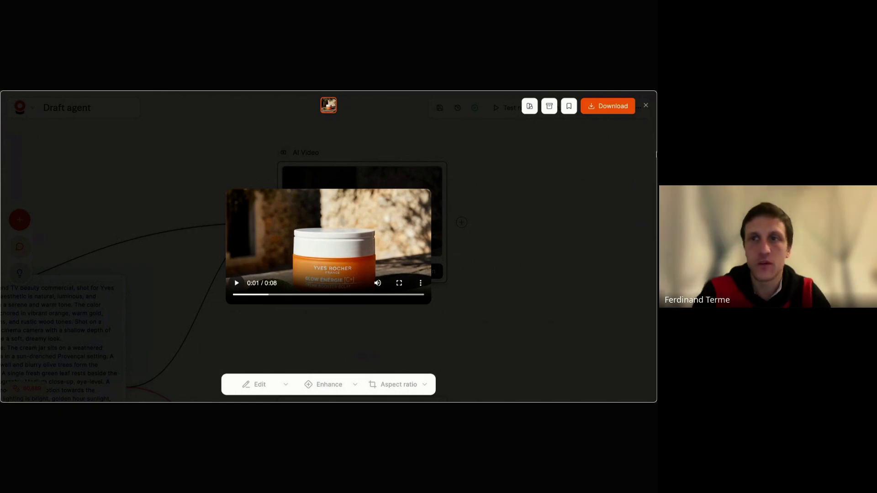
pyautogui.click(646, 105)
# Step: Review the shot descriptions in the AI Text node's video prompt and open that node's settings
pyautogui.scroll(-5, 417, 210)
pyautogui.hscroll(-5, 417, 210)
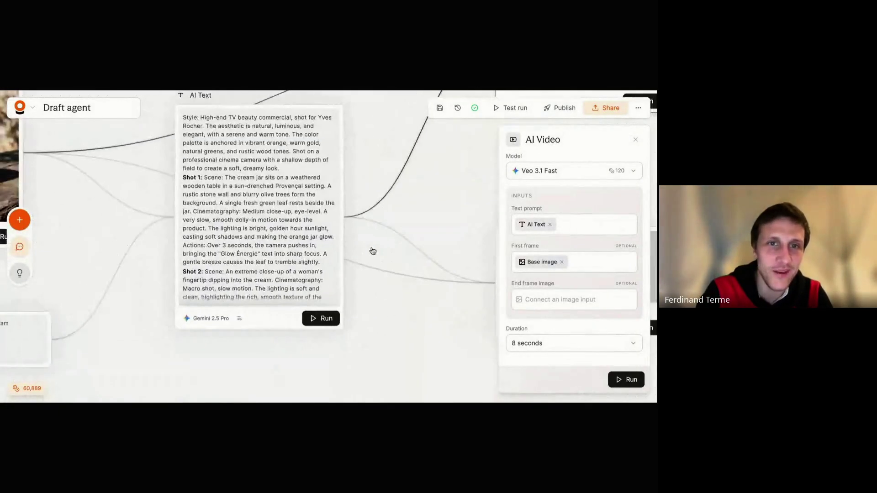
pyautogui.scroll(-1, 225, 218)
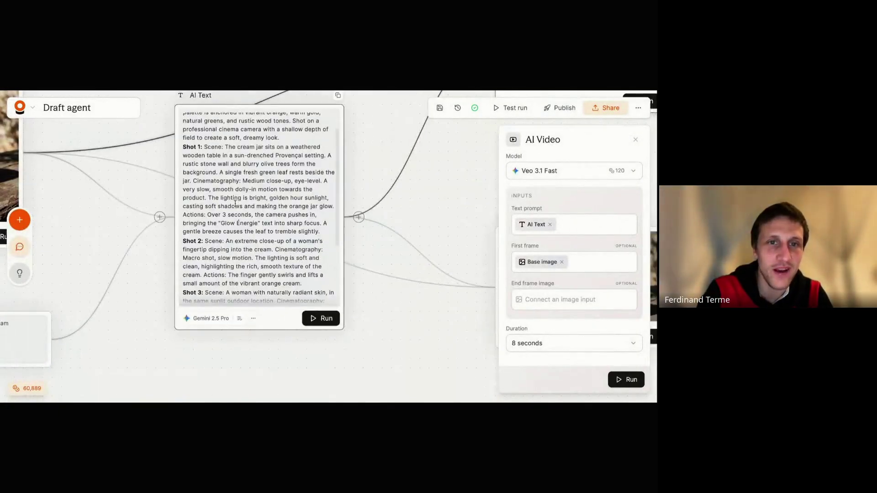
pyautogui.click(245, 249)
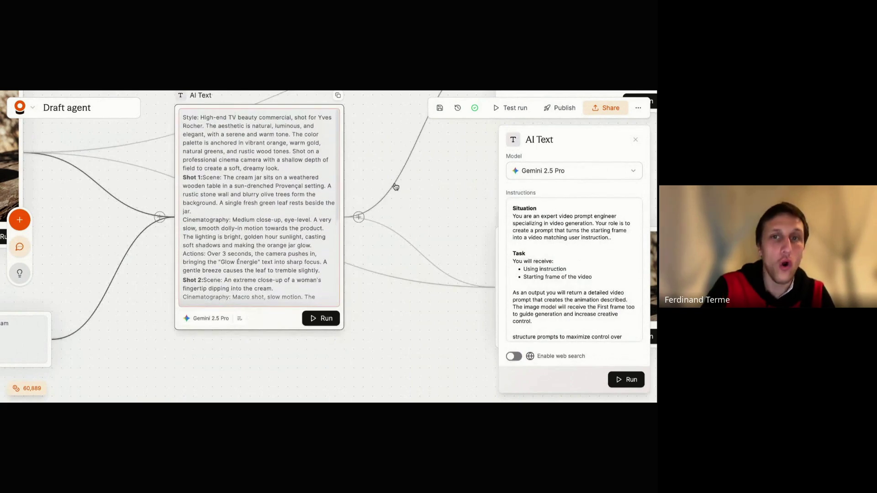
pyautogui.scroll(-3, 396, 186)
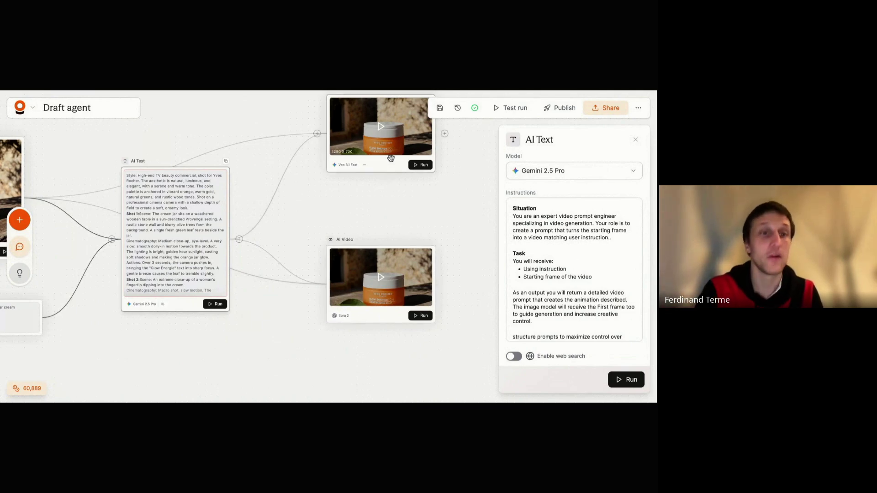
# Step: Play the generated Sora 2 video with sound on, pause it and close the preview
pyautogui.scroll(3, 390, 158)
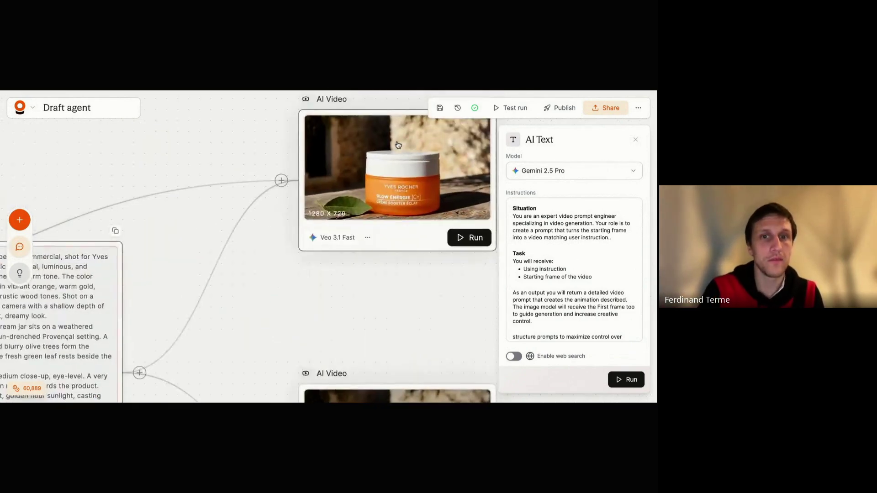
pyautogui.click(386, 214)
pyautogui.scroll(-2, 396, 321)
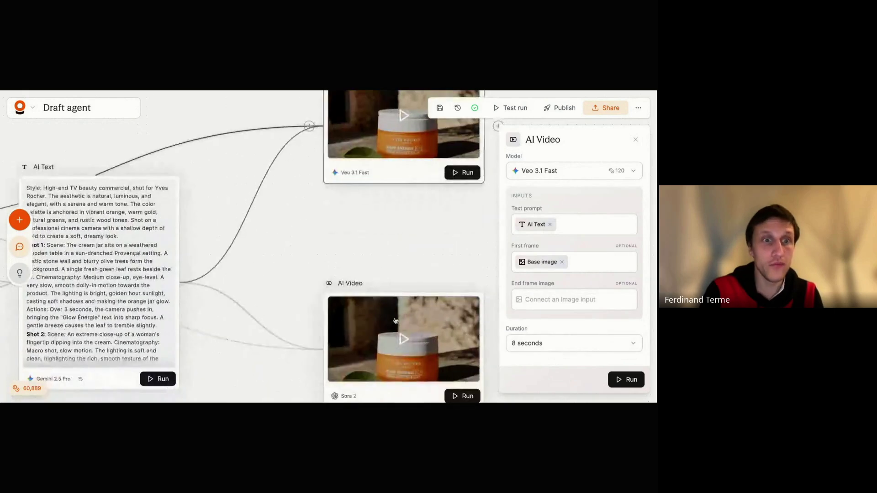
pyautogui.scroll(2, 396, 320)
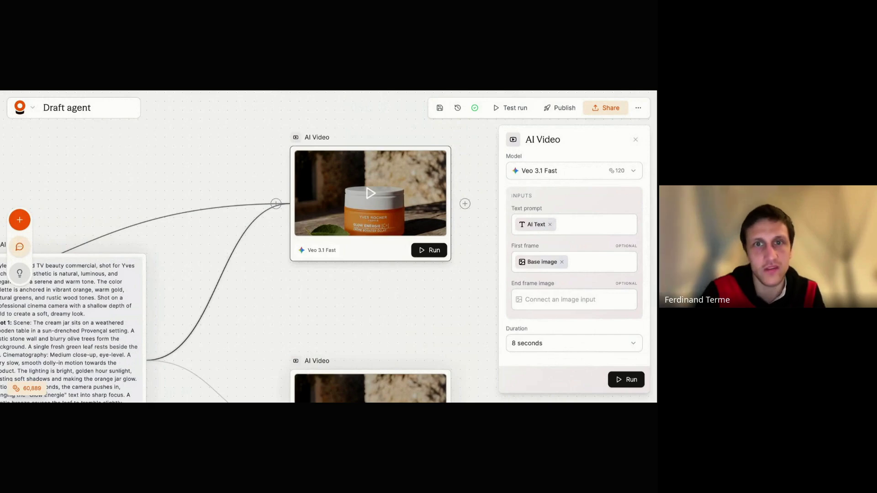
pyautogui.click(371, 193)
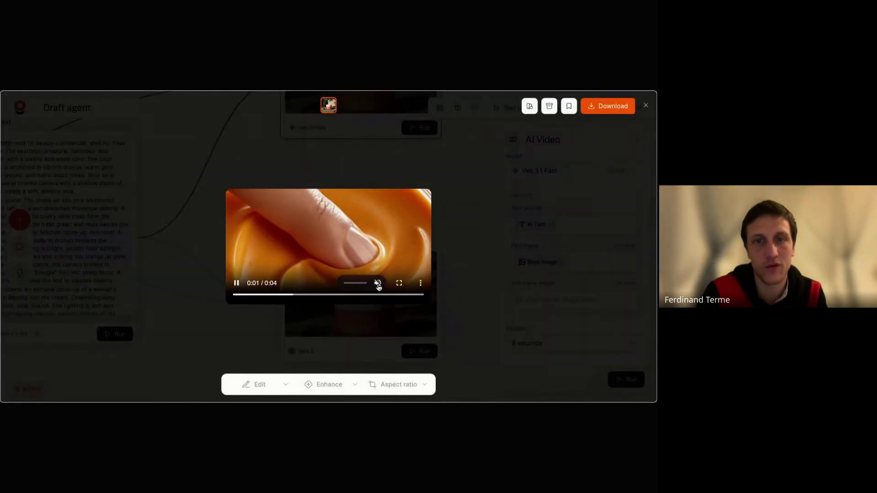
pyautogui.click(378, 284)
pyautogui.click(237, 283)
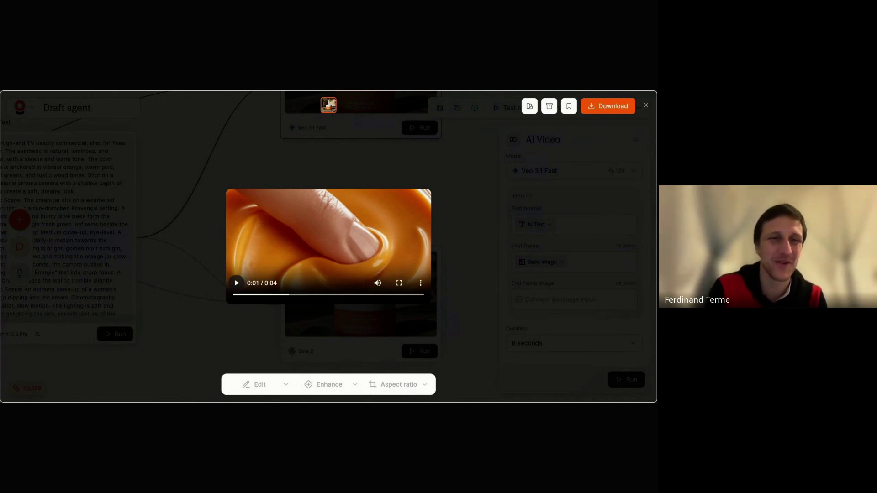
pyautogui.click(492, 230)
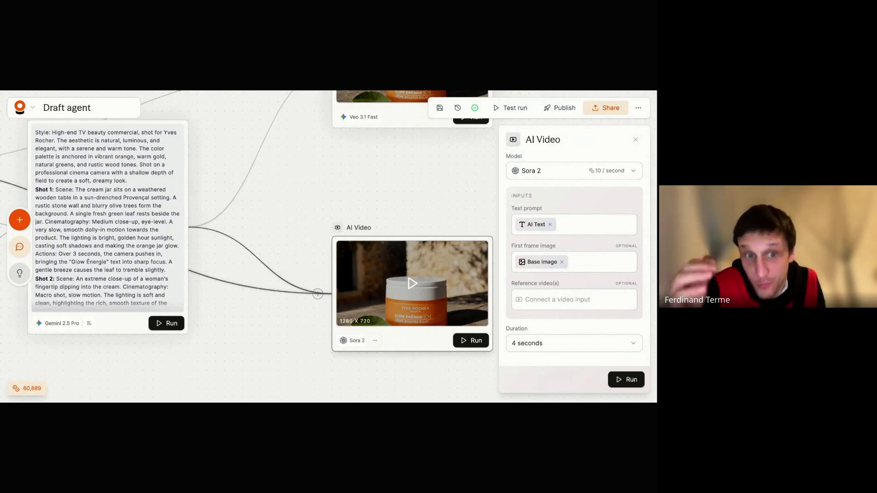
# Step: Select the nodes of the lower branch through to the two video nodes and move them down, away from the upper branch
pyautogui.scroll(-5, 421, 246)
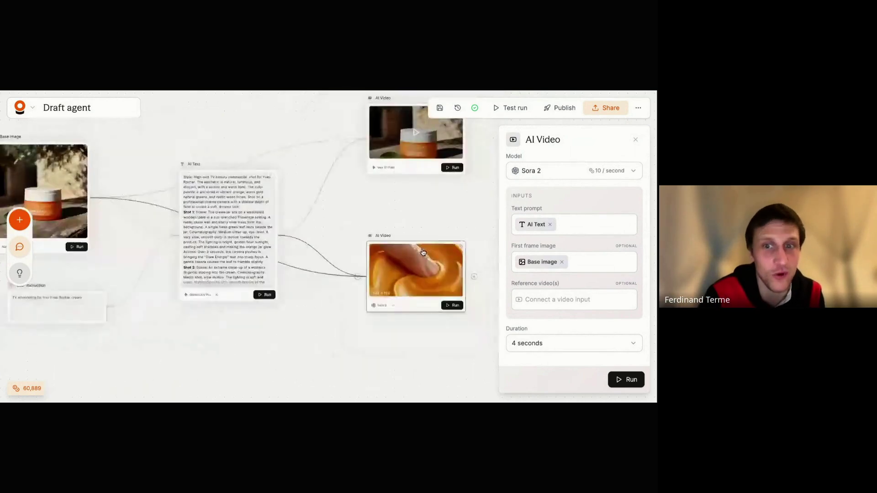
pyautogui.scroll(-2, 421, 247)
pyautogui.hscroll(-2, 421, 247)
pyautogui.scroll(-3, 382, 279)
pyautogui.scroll(3, 253, 193)
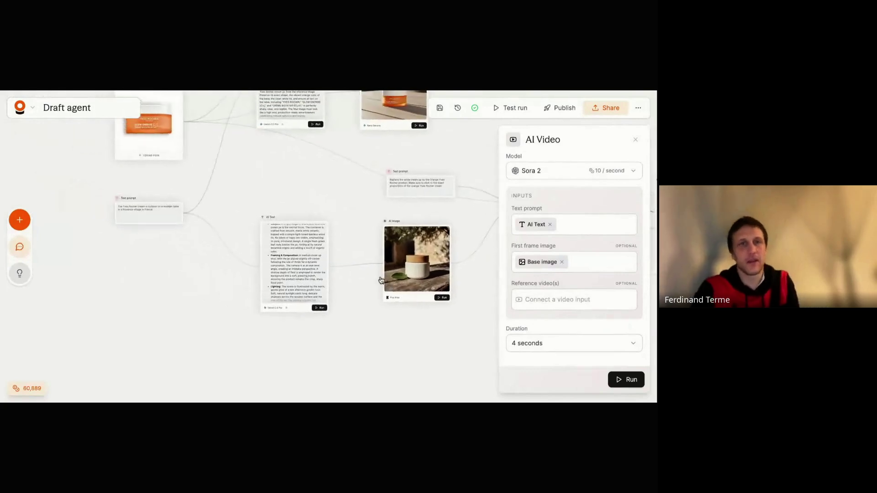
pyautogui.scroll(4, 262, 203)
pyautogui.scroll(-3, 261, 203)
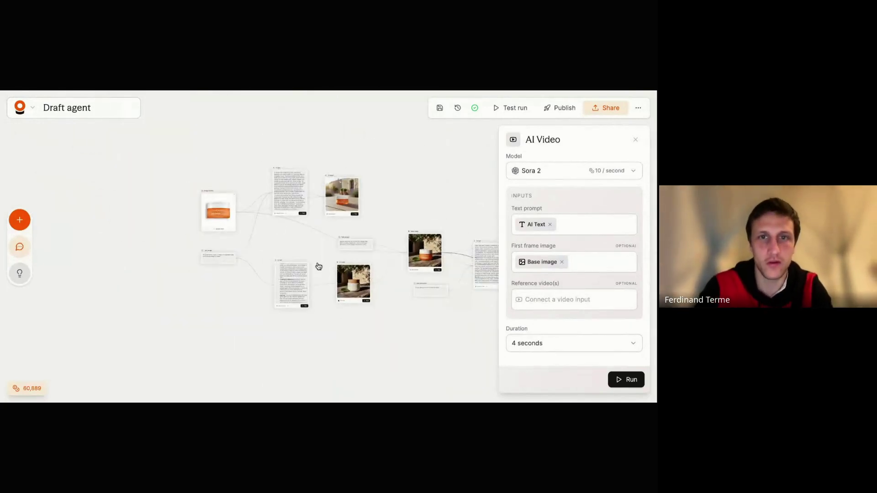
pyautogui.hscroll(5, 356, 335)
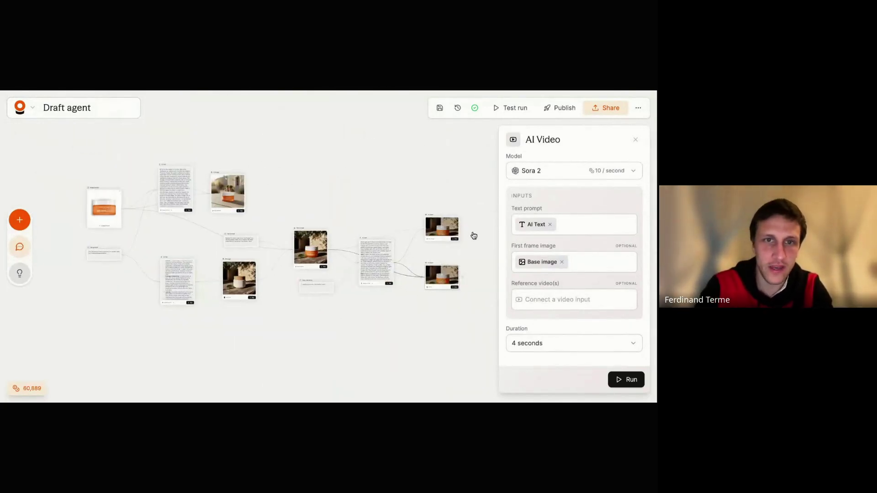
pyautogui.moveTo(474, 236); pyautogui.dragTo(198, 401)
pyautogui.click(229, 239)
# Step: Move the upper AI Text and AI Image nodes further right of the Image prompt node
pyautogui.hscroll(-2, 230, 239)
pyautogui.scroll(2, 230, 239)
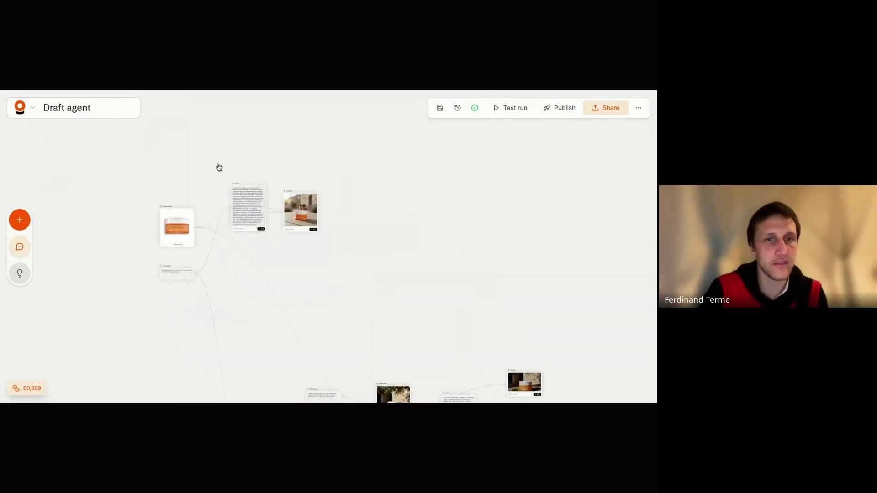
pyautogui.scroll(5, 219, 167)
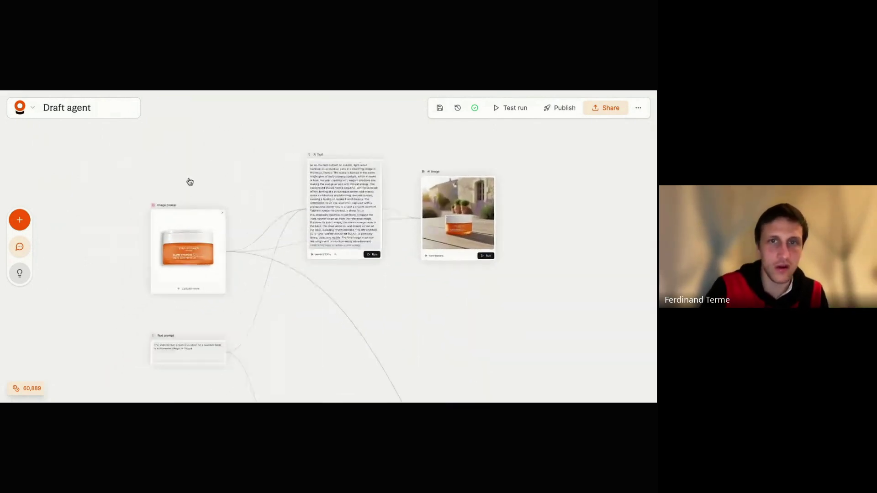
pyautogui.scroll(3, 190, 182)
pyautogui.scroll(-3, 230, 161)
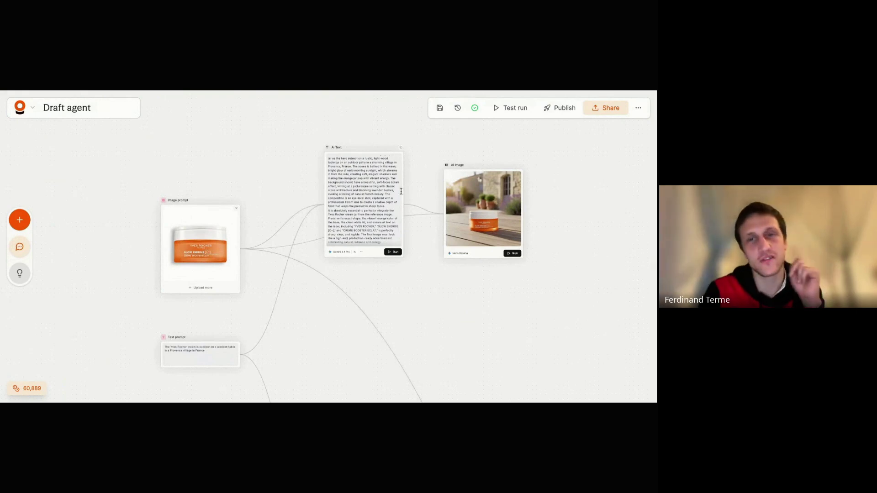
pyautogui.moveTo(303, 166); pyautogui.dragTo(572, 184)
pyautogui.click(476, 286)
# Step: Add an AI Text node fed by the Image prompt, place it below the upper AI Text node, and connect the Text prompt to it
pyautogui.scroll(-1, 475, 286)
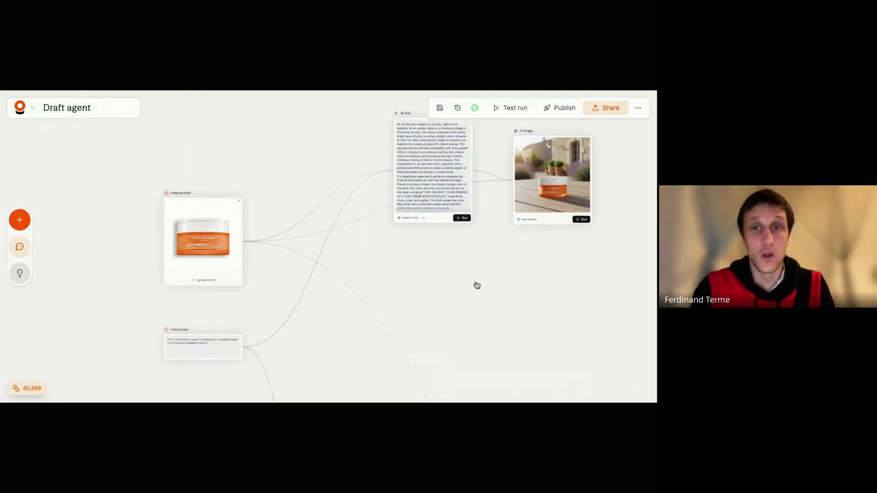
pyautogui.hscroll(2, 476, 286)
pyautogui.hscroll(-2, 267, 234)
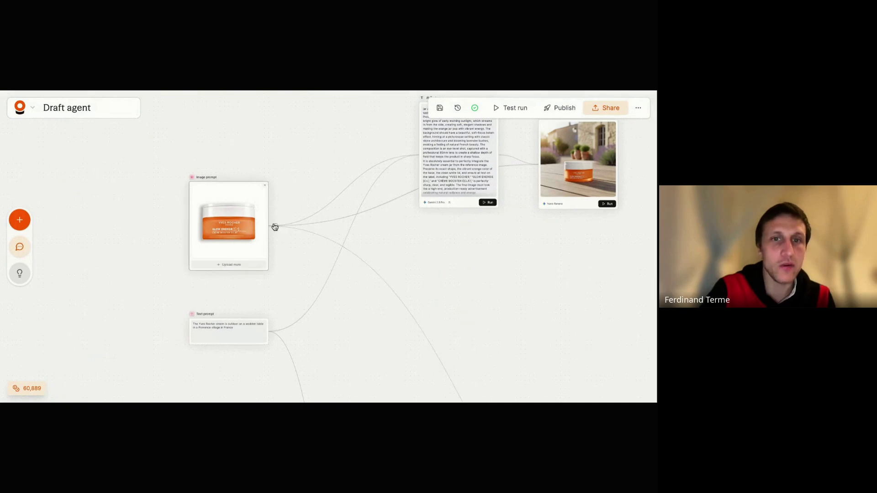
pyautogui.moveTo(275, 226); pyautogui.dragTo(427, 293)
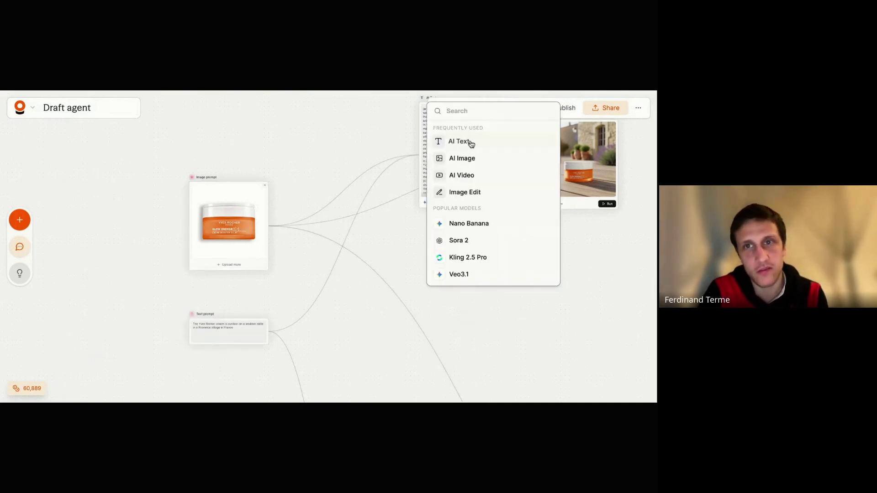
pyautogui.click(471, 144)
pyautogui.moveTo(446, 361); pyautogui.dragTo(432, 315)
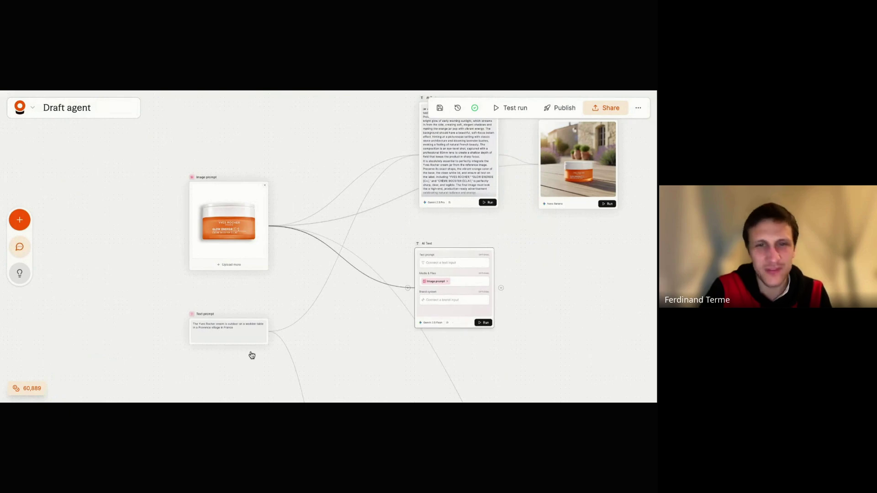
pyautogui.moveTo(269, 334); pyautogui.dragTo(433, 326)
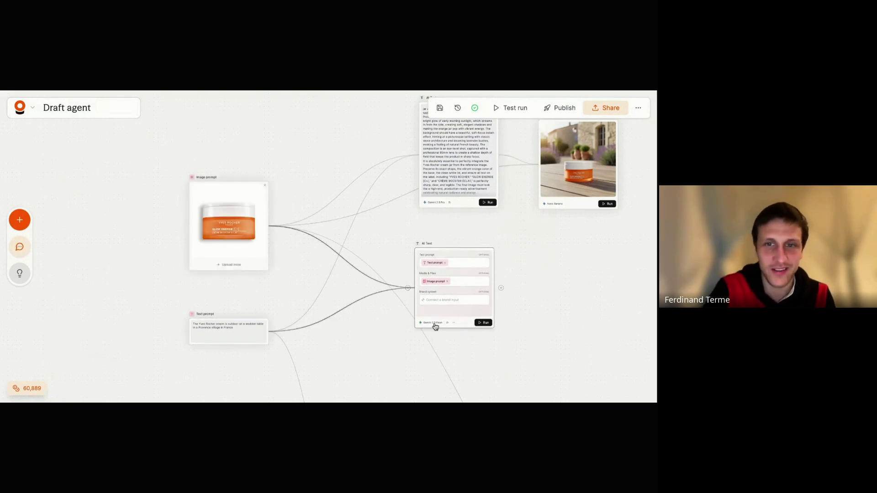
# Step: Set the new AI Text node's model to Gemini 2.5 Pro and paste the creative director instructions requesting 3 ad concepts
pyautogui.click(433, 326)
pyautogui.click(555, 176)
pyautogui.click(556, 191)
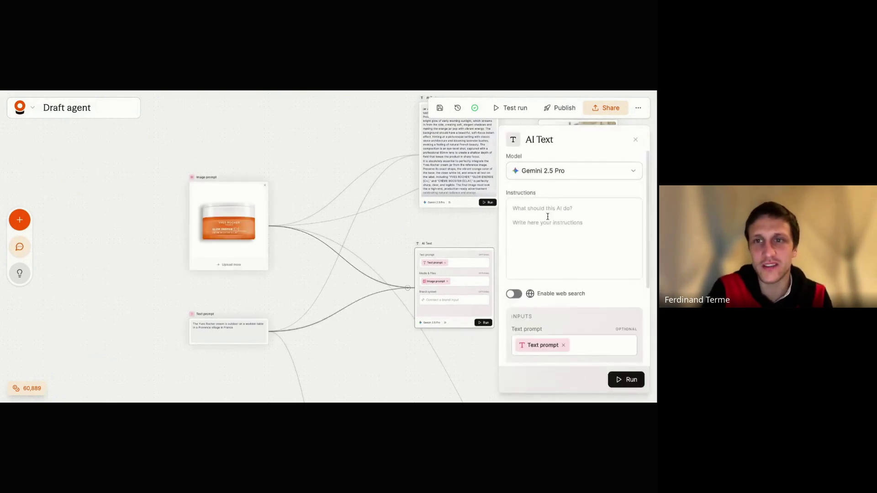
pyautogui.click(548, 217)
pyautogui.hotkey('ctrl', 'v')
pyautogui.scroll(5, 564, 251)
pyautogui.scroll(2, 564, 251)
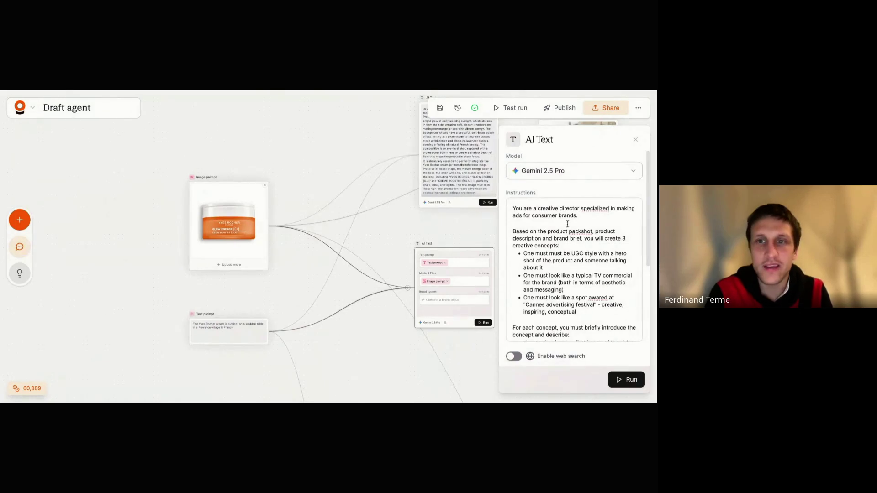
# Step: Remove "and brand brief" from the new AI Text node's instructions
pyautogui.scroll(-1, 556, 242)
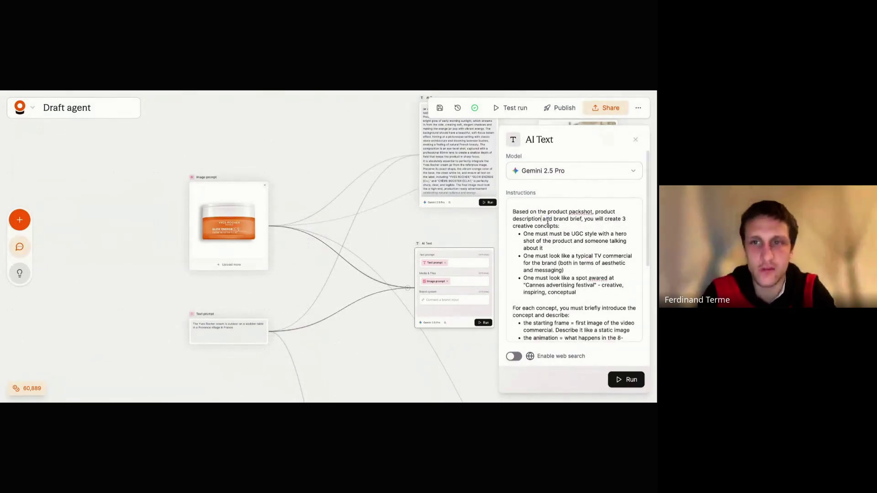
pyautogui.moveTo(542, 219); pyautogui.dragTo(582, 219)
pyautogui.press('BackSpace')
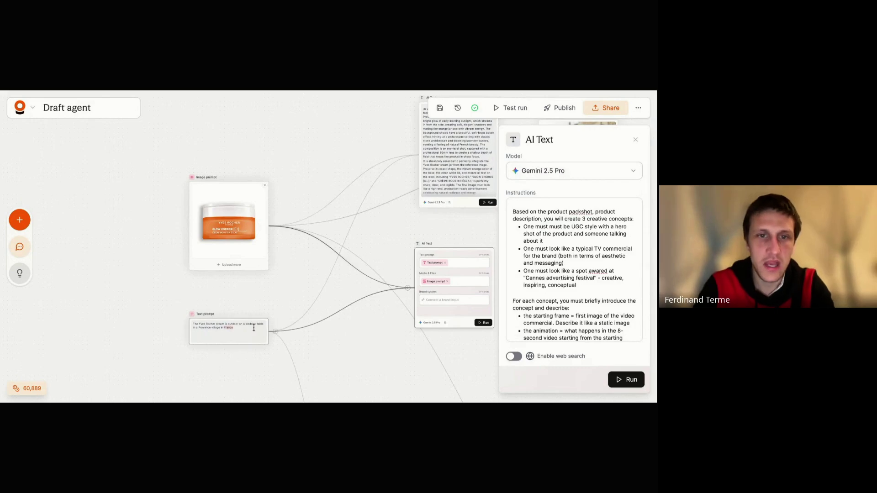
# Step: Delete the Text prompt node beneath the Image prompt, and move the Image prompt node down
pyautogui.click(246, 341)
pyautogui.press('Delete')
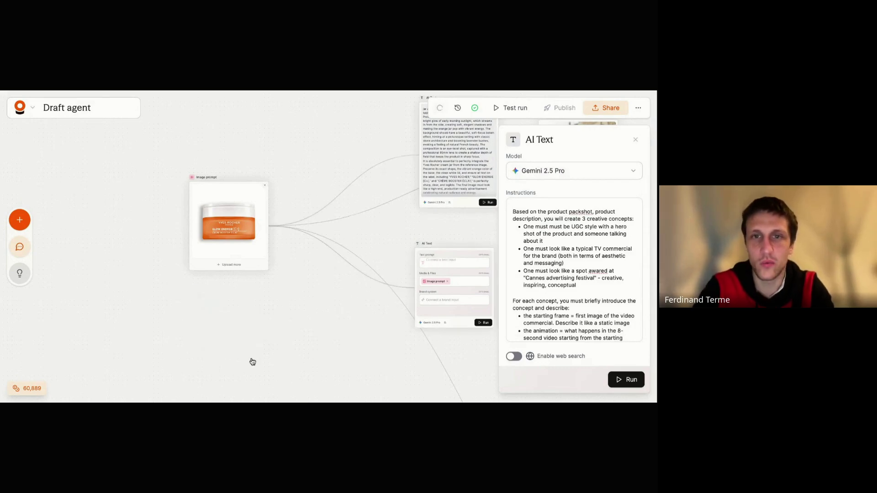
pyautogui.moveTo(261, 221); pyautogui.dragTo(261, 261)
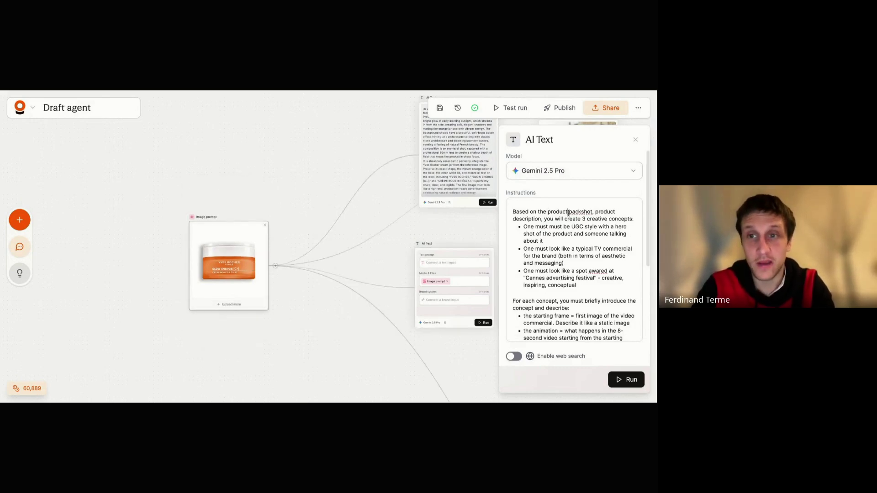
# Step: Reword the creative director instructions to open with "Based on the product packshot and brand, you will create 3 creative concepts" and enable web search
pyautogui.write('and bra')
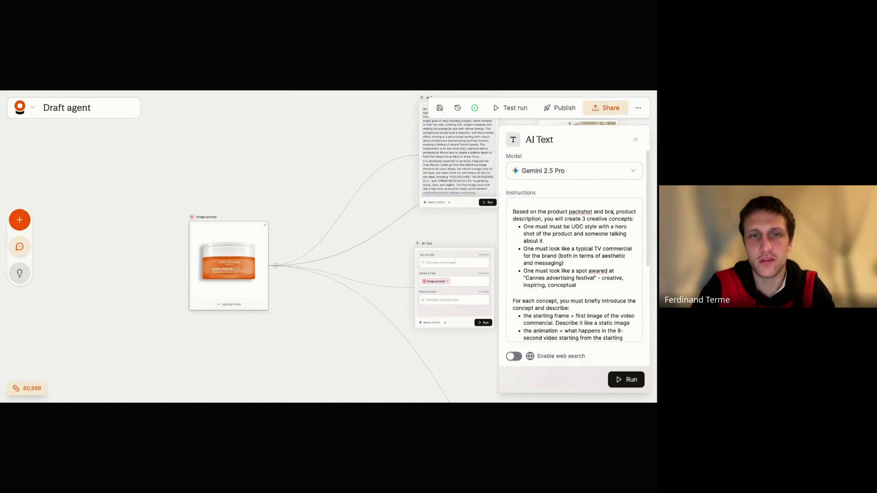
pyautogui.write('nd')
pyautogui.hotkey('ctrl', 'shift', 'Right')
pyautogui.hotkey('ctrl', 'shift', 'Right')
pyautogui.press('BackSpace')
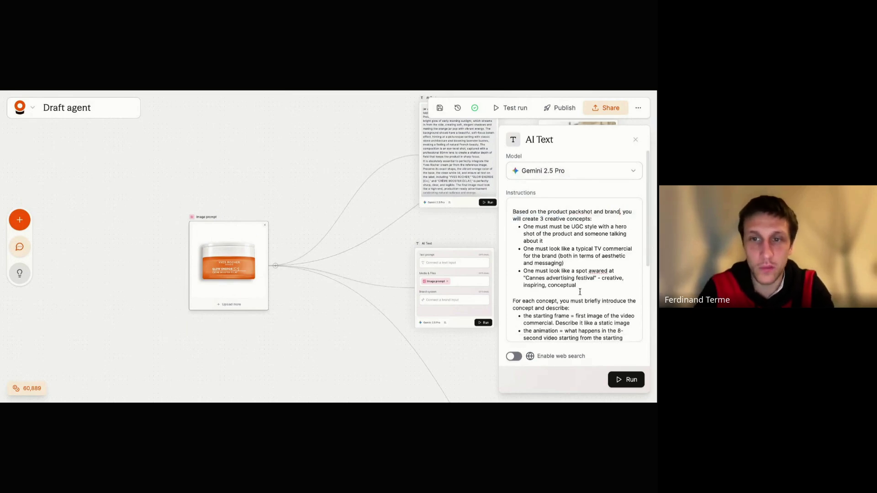
pyautogui.click(514, 361)
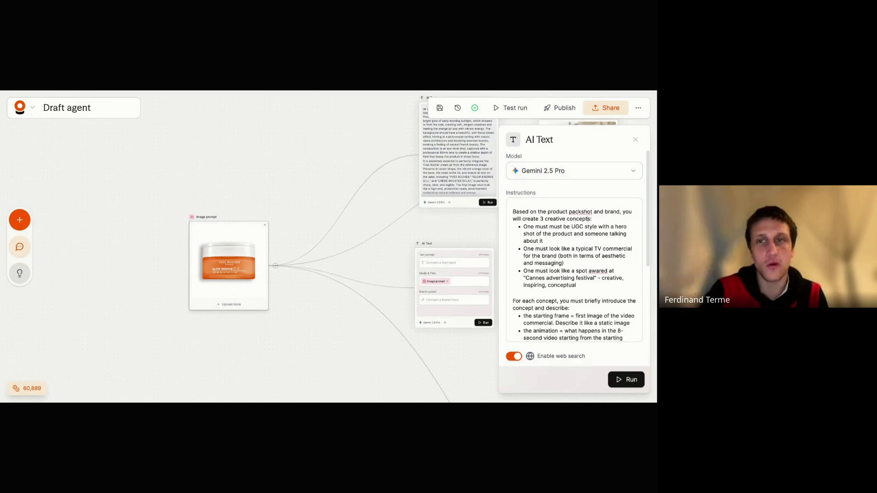
# Step: Move the creative director AI Text node closer to the Image prompt, check its instructions, and run it
pyautogui.moveTo(448, 260); pyautogui.dragTo(434, 260)
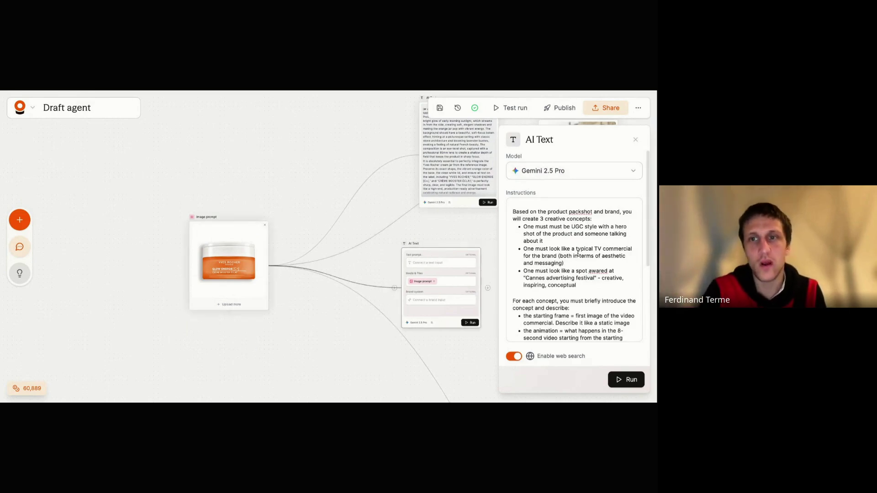
pyautogui.scroll(-1, 578, 254)
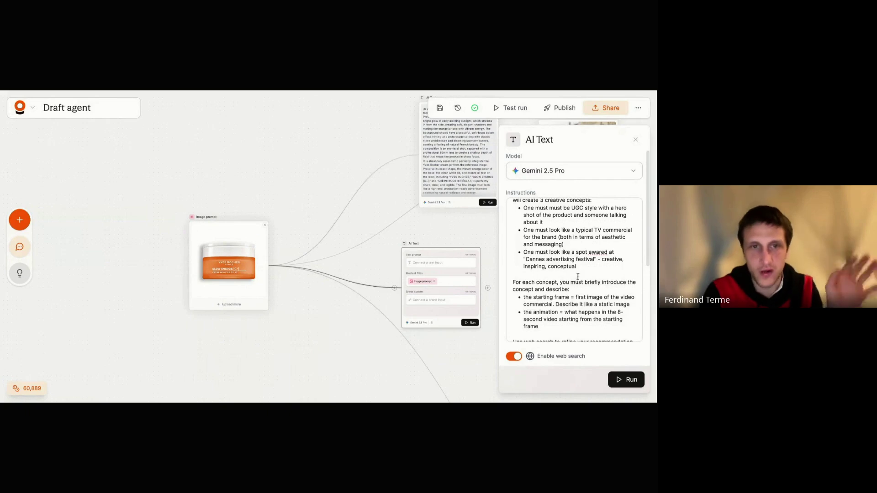
pyautogui.scroll(-3, 589, 280)
pyautogui.scroll(5, 587, 285)
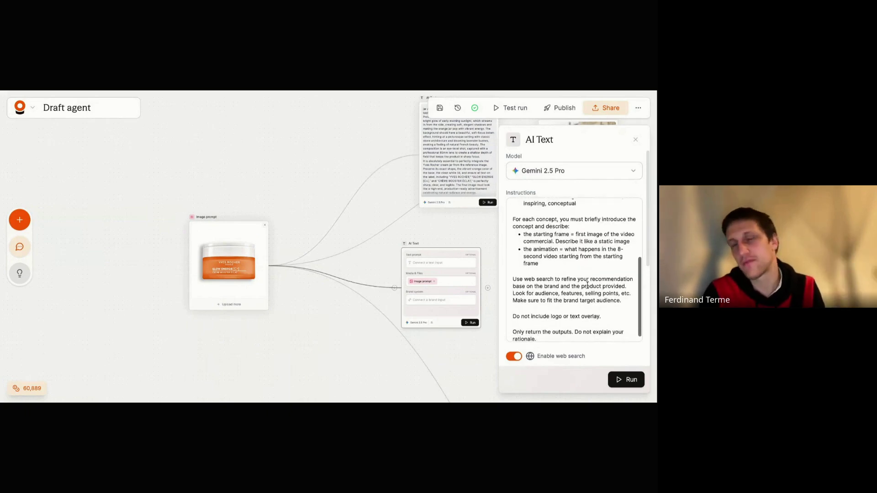
pyautogui.scroll(-3, 587, 319)
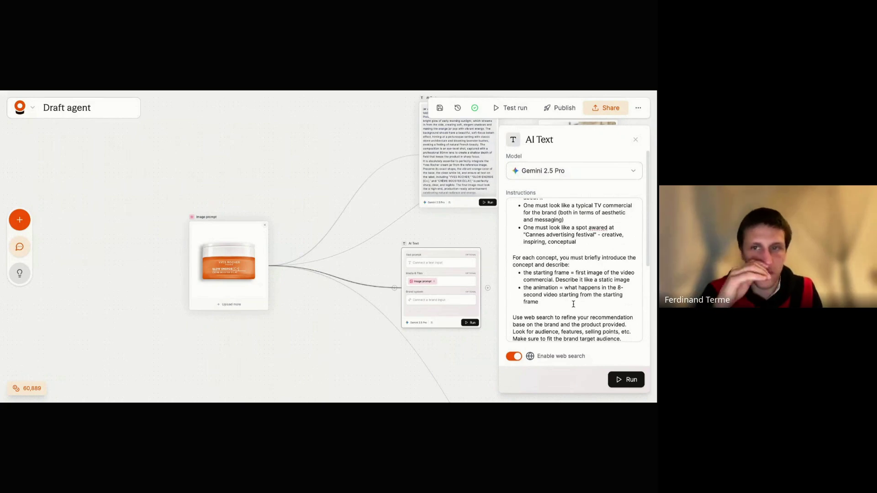
pyautogui.click(471, 323)
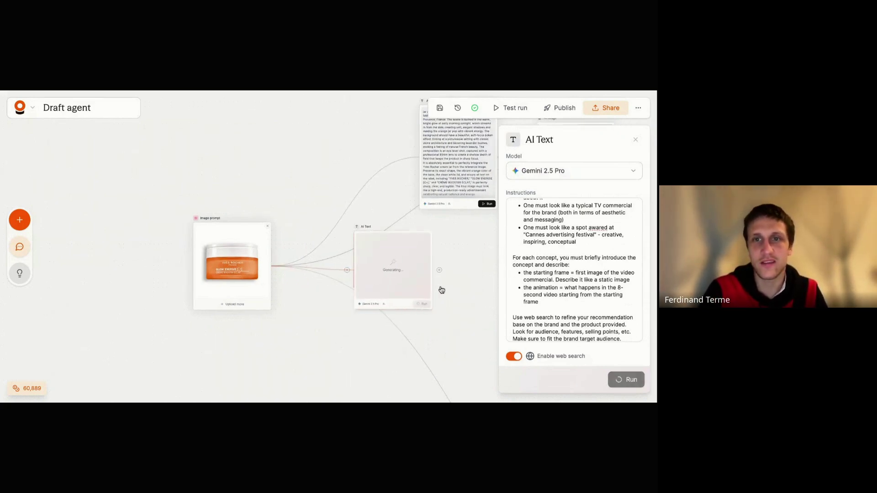
# Step: Close the node settings and read the UGC, TV Commercial and Cannes "Lion" concepts in the creative director node's output
pyautogui.click(299, 222)
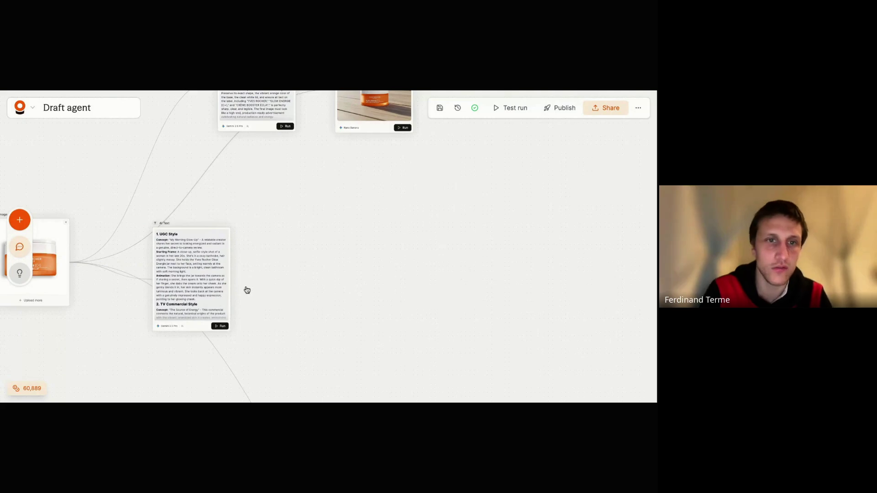
pyautogui.scroll(-3, 270, 287)
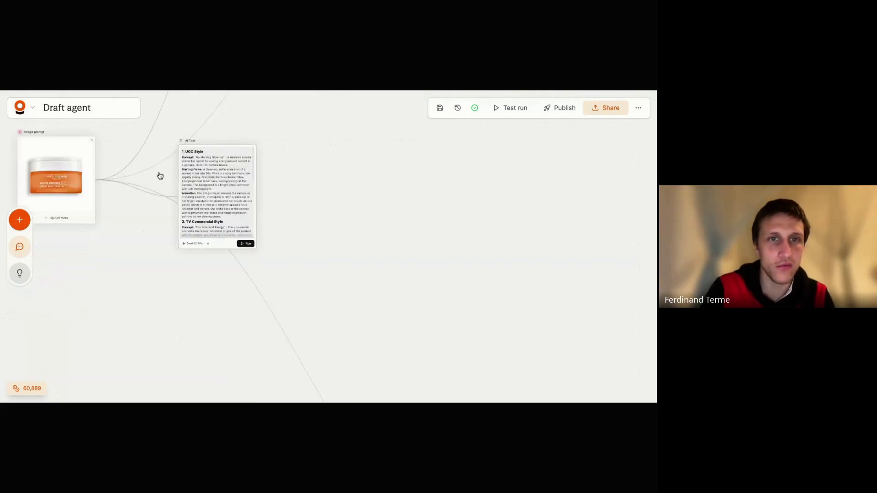
pyautogui.scroll(5, 160, 176)
pyautogui.scroll(3, 160, 175)
pyautogui.scroll(-10, 331, 195)
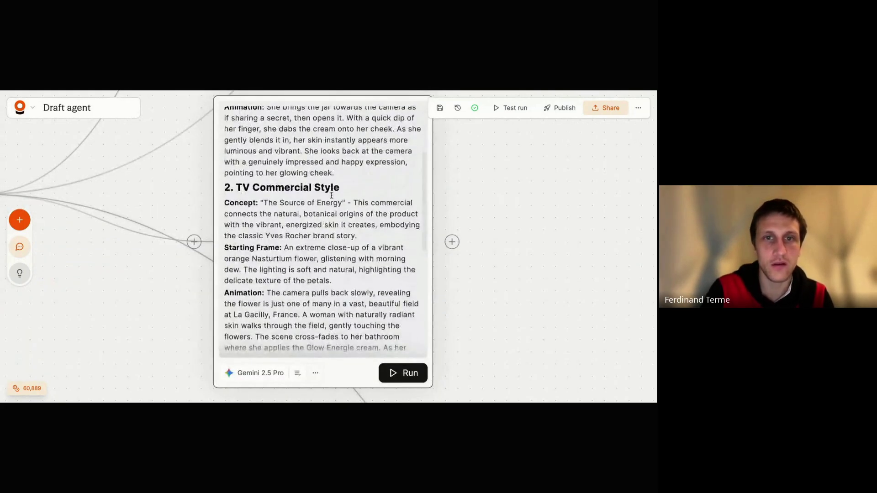
pyautogui.scroll(-2, 331, 195)
pyautogui.scroll(-3, 478, 249)
pyautogui.hscroll(3, 478, 249)
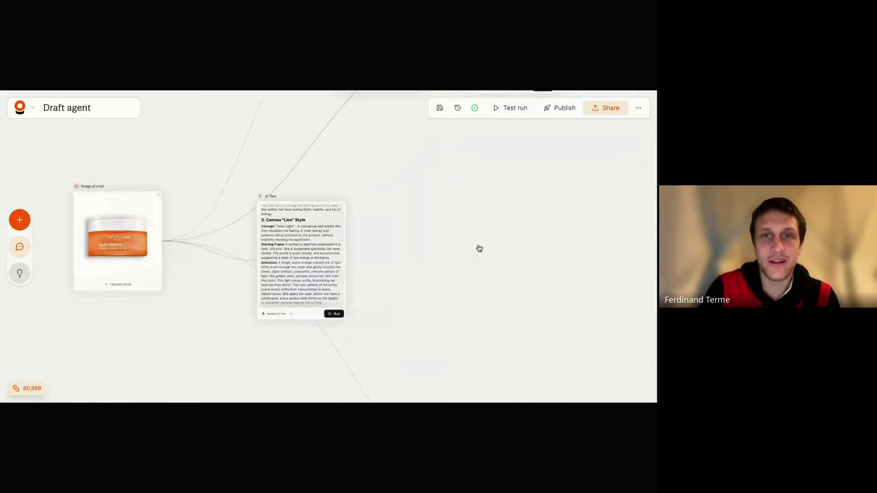
# Step: Move the upper AI Text and AI Image nodes up, and add three stacked AI Text nodes fed by the creative director node
pyautogui.scroll(-3, 381, 280)
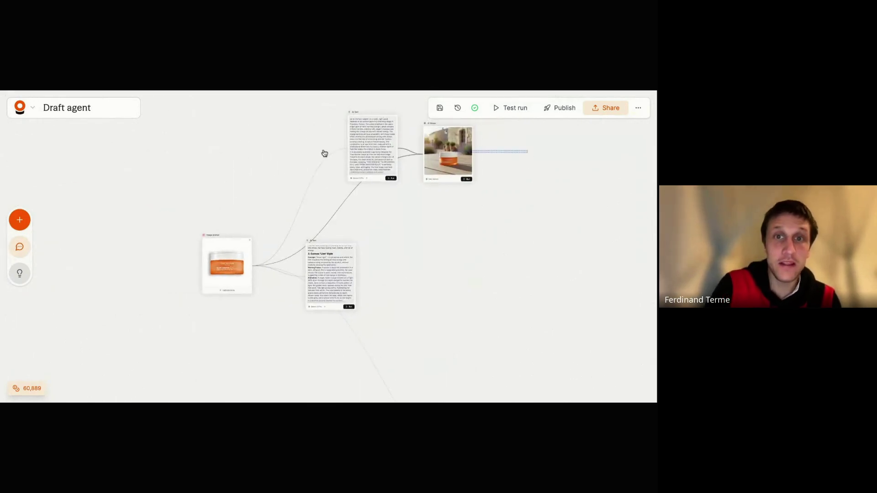
pyautogui.moveTo(325, 151); pyautogui.dragTo(359, 114)
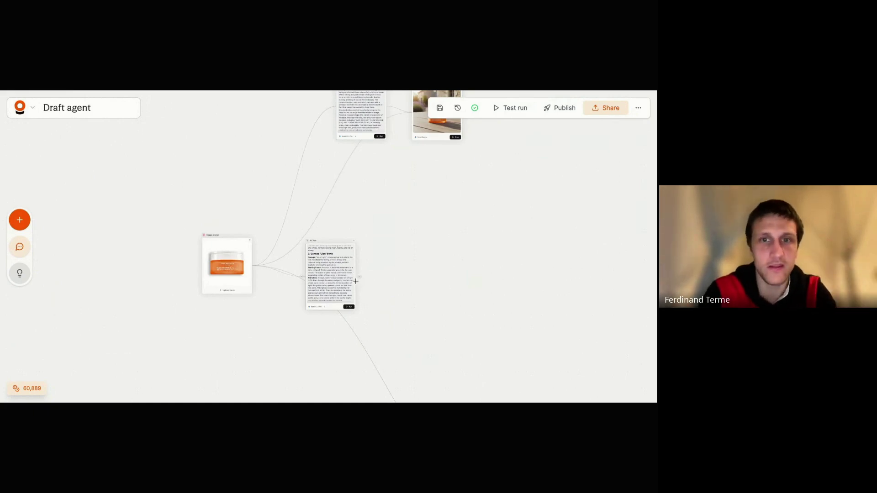
pyautogui.moveTo(359, 278); pyautogui.dragTo(415, 194)
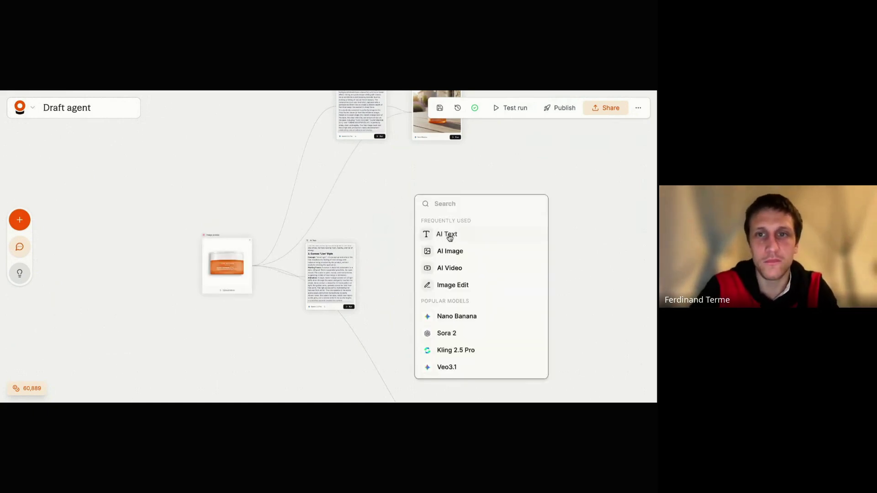
pyautogui.click(447, 237)
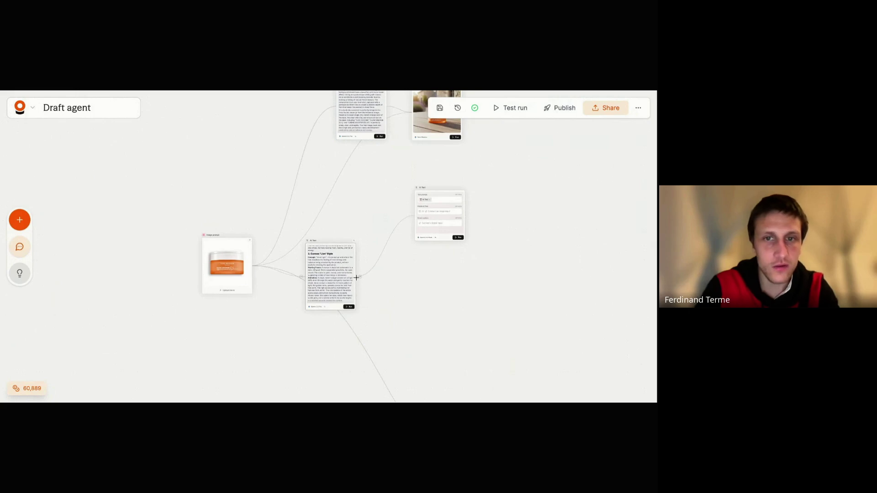
pyautogui.moveTo(358, 277); pyautogui.dragTo(418, 279)
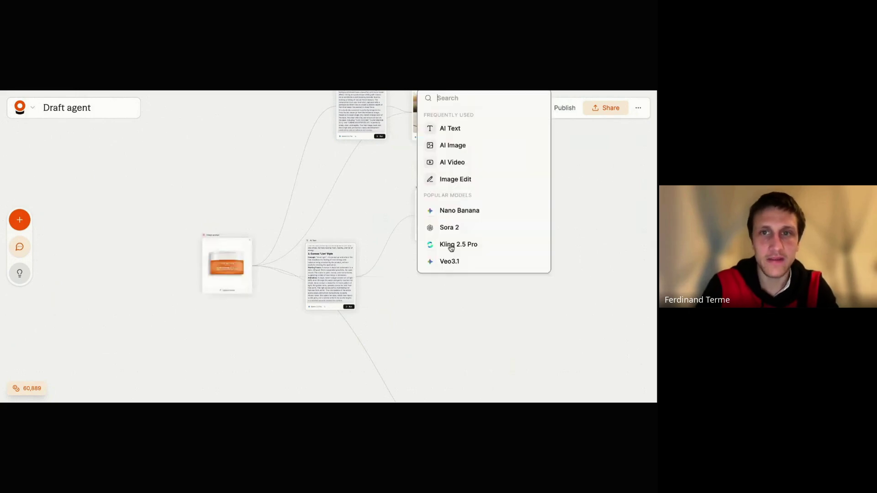
pyautogui.click(461, 129)
pyautogui.moveTo(358, 280); pyautogui.dragTo(406, 368)
pyautogui.click(438, 217)
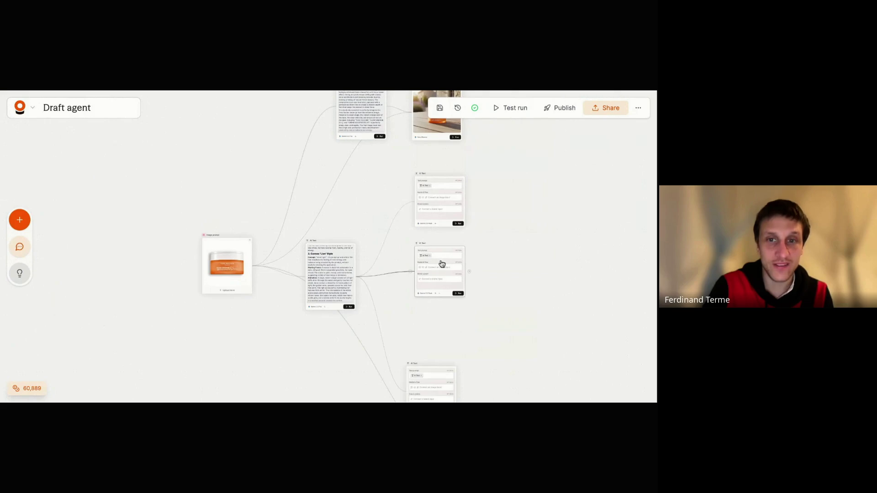
# Step: Give the first new AI Text node the prompt engineer instructions, set them to transform CONCEPT 1 STARTING FRAME, and run it
pyautogui.click(428, 227)
pyautogui.scroll(-3, 553, 226)
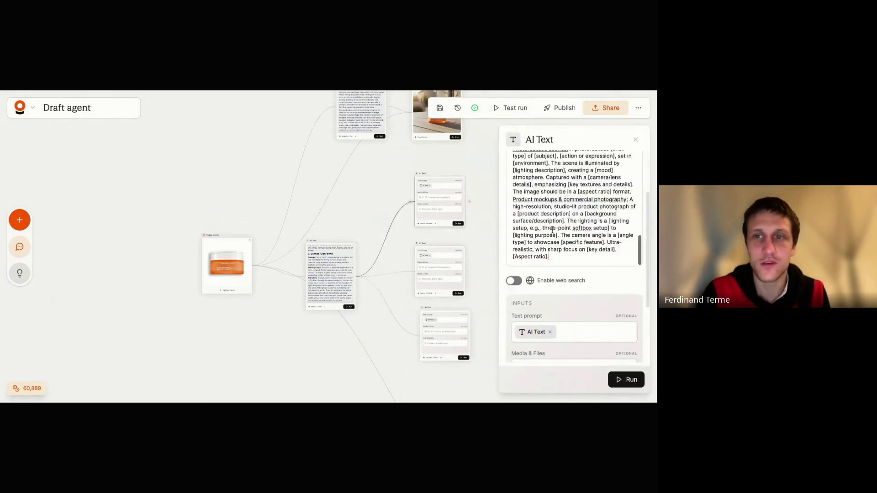
pyautogui.scroll(3, 555, 218)
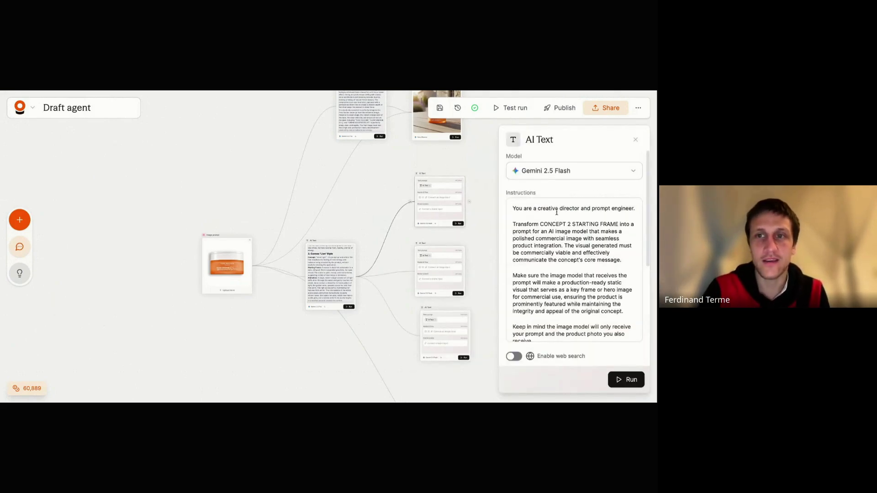
pyautogui.doubleClick(550, 224)
pyautogui.press('Left')
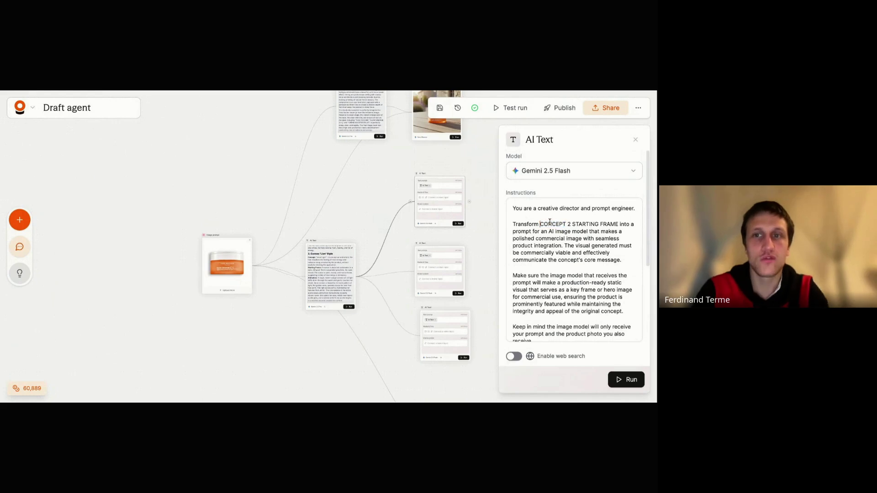
pyautogui.click(571, 223)
pyautogui.press('BackSpace')
pyautogui.write('1')
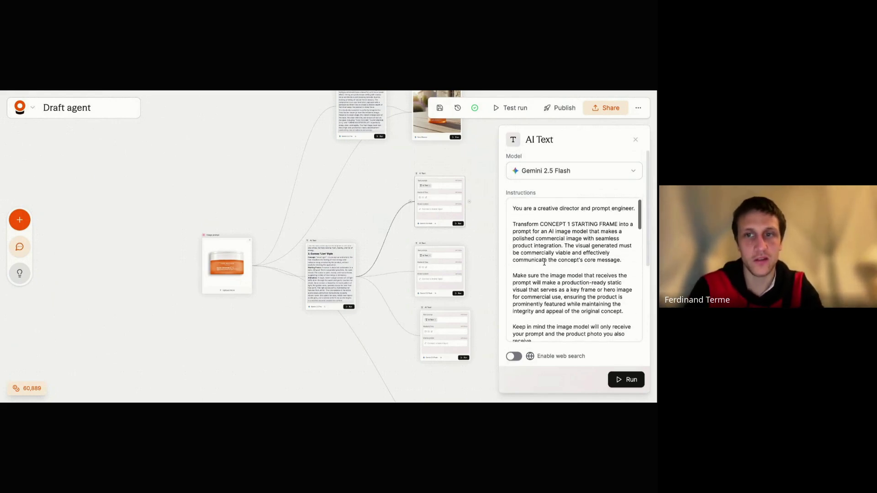
pyautogui.hotkey('ctrl', 'a')
pyautogui.click(458, 224)
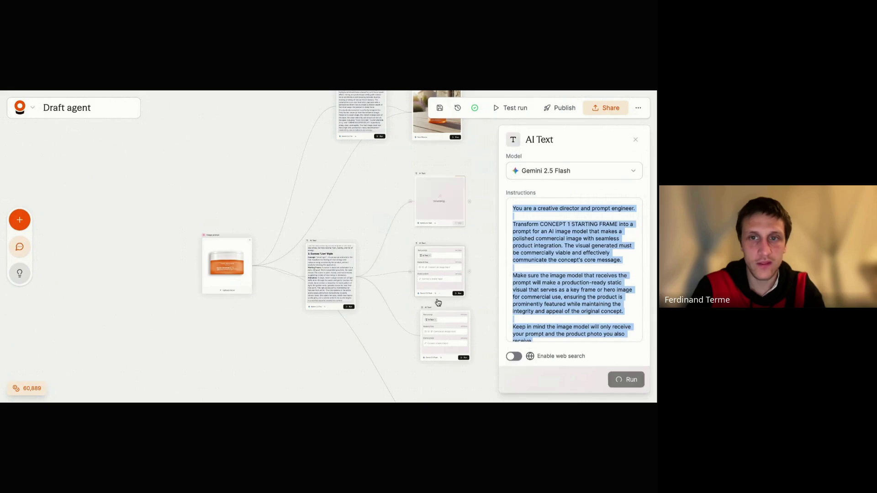
# Step: Give the middle AI Text node the same prompt engineer instructions for CONCEPT 2 STARTING FRAME and run it
pyautogui.scroll(-5, 570, 243)
pyautogui.scroll(10, 570, 242)
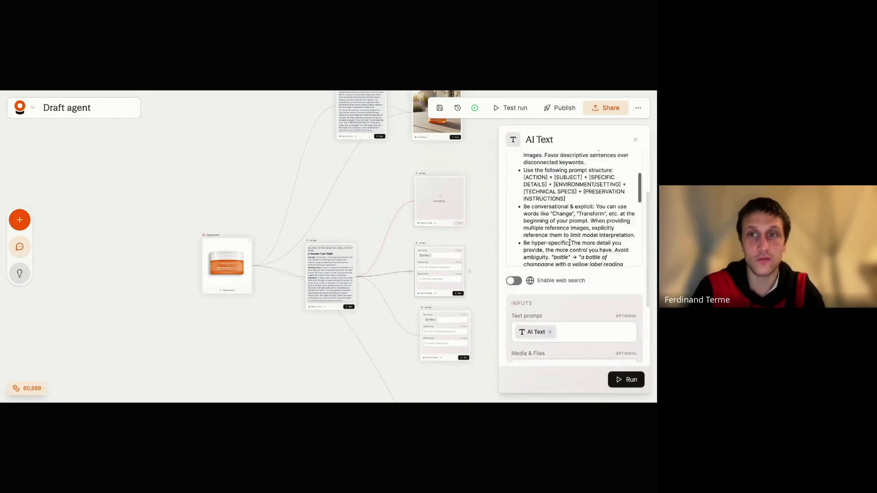
pyautogui.hotkey('ctrl', 'a')
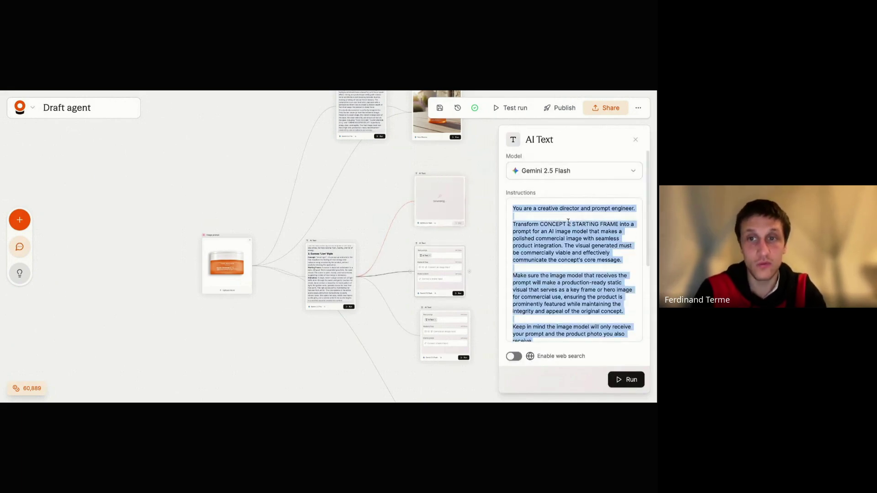
pyautogui.click(458, 293)
# Step: Set the lowest new AI Text node's prompt engineer instructions to CONCEPT 3 STARTING FRAME and run it
pyautogui.scroll(-5, 574, 222)
pyautogui.scroll(3, 573, 221)
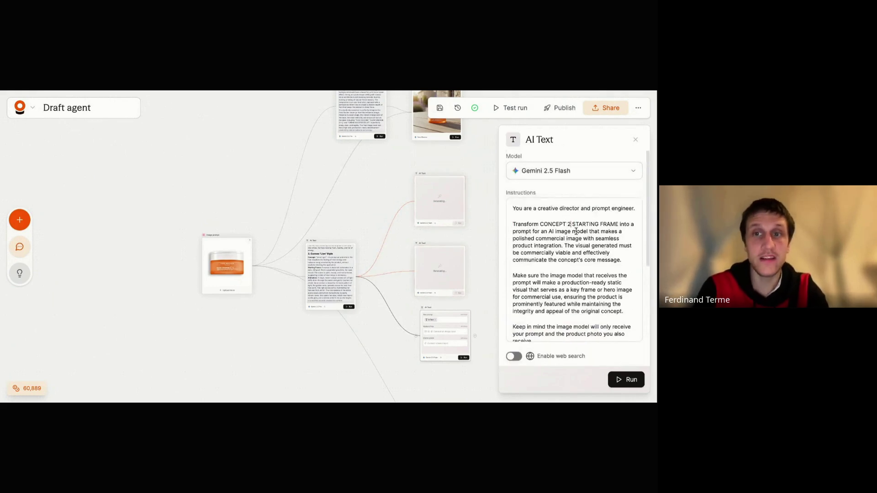
pyautogui.write('3')
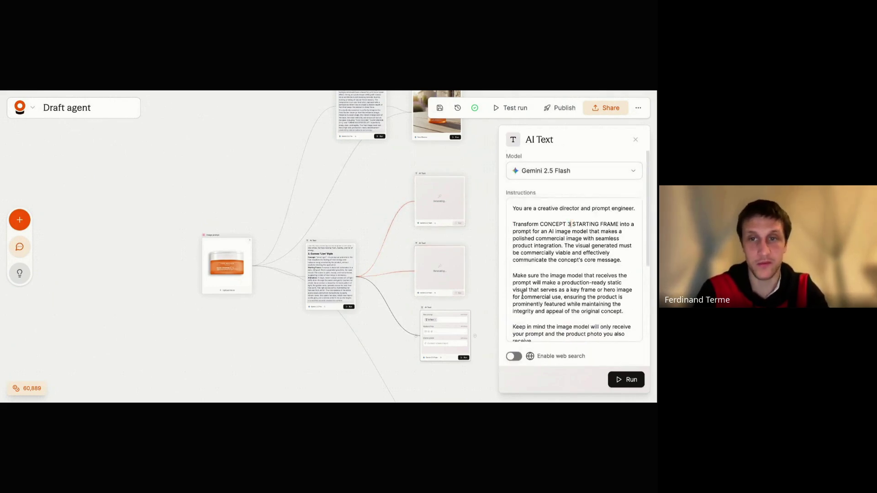
pyautogui.click(463, 358)
# Step: Add a Nano Banana image node fed by the concept 1 AI Text node, connect the Image prompt as its reference, and run it
pyautogui.scroll(5, 300, 337)
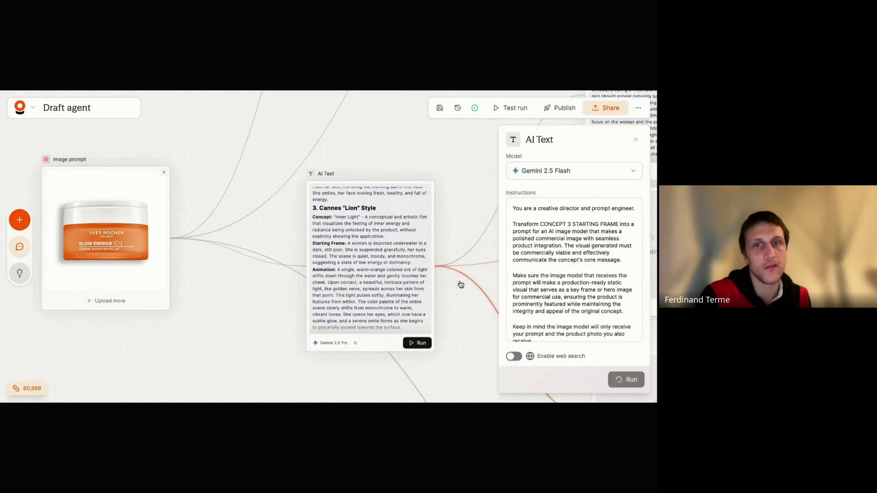
pyautogui.hscroll(10, 460, 283)
pyautogui.scroll(5, 402, 227)
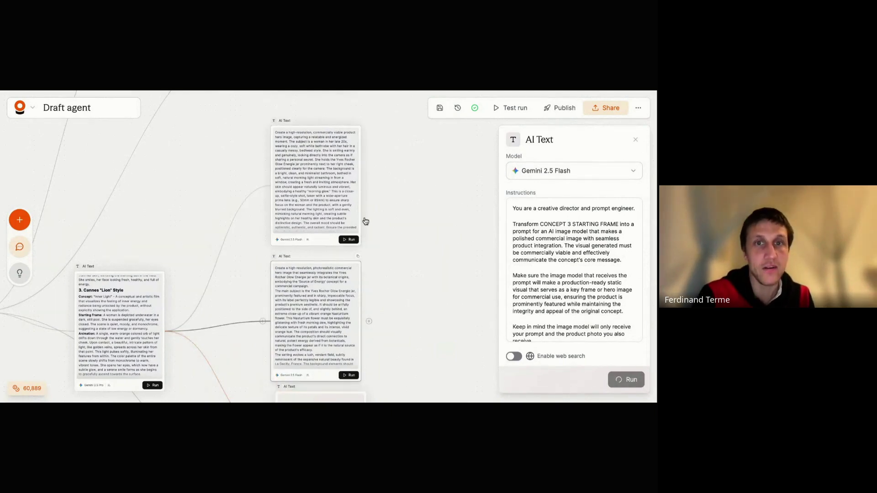
pyautogui.scroll(-5, 369, 187)
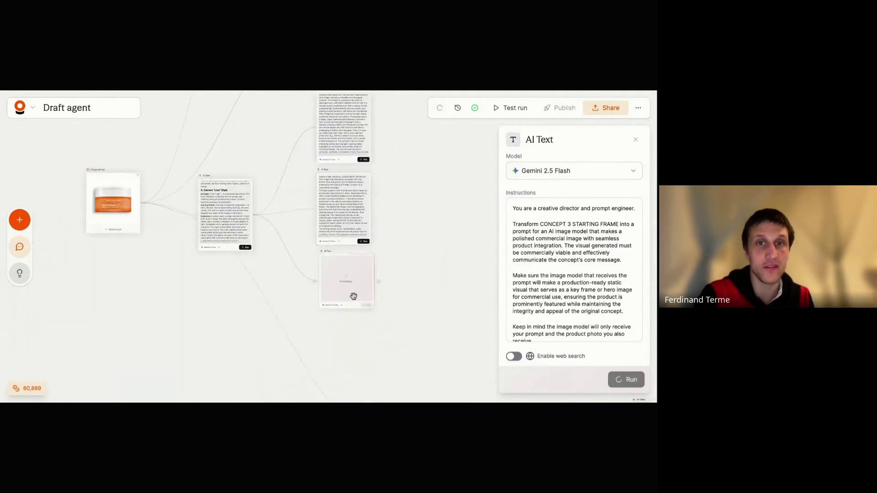
pyautogui.moveTo(373, 139); pyautogui.dragTo(431, 143)
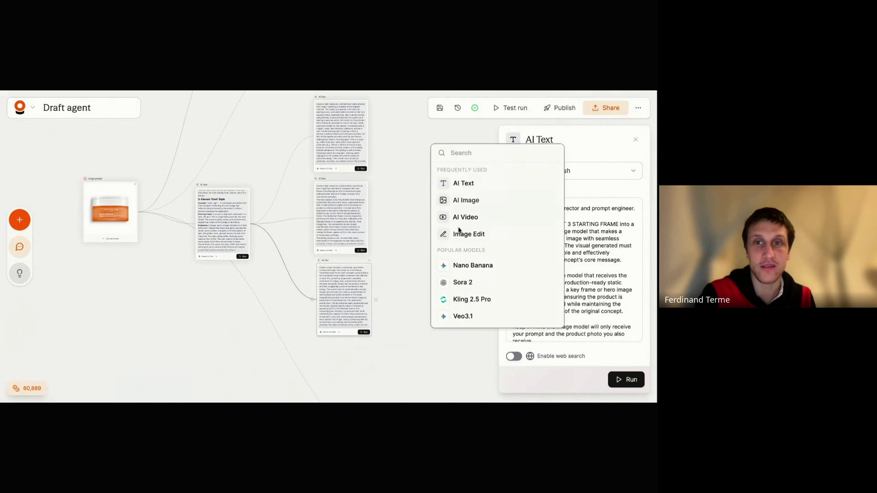
pyautogui.click(465, 270)
pyautogui.scroll(-3, 406, 277)
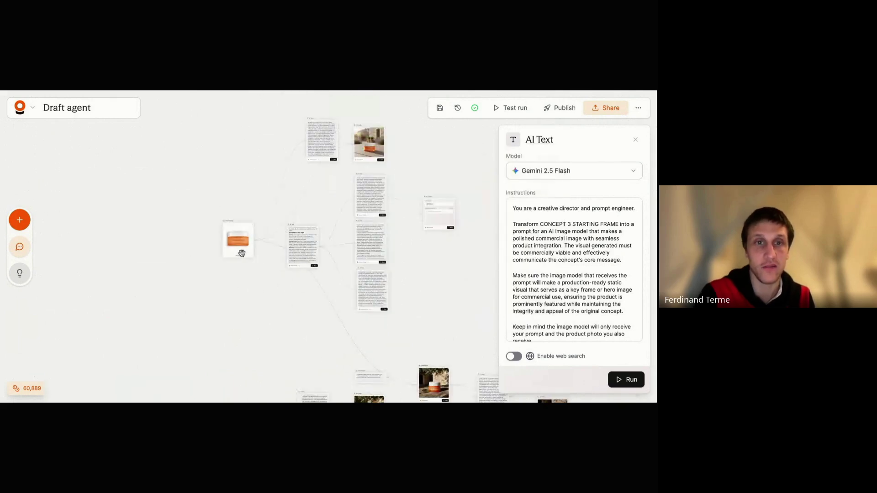
pyautogui.moveTo(256, 239); pyautogui.dragTo(424, 214)
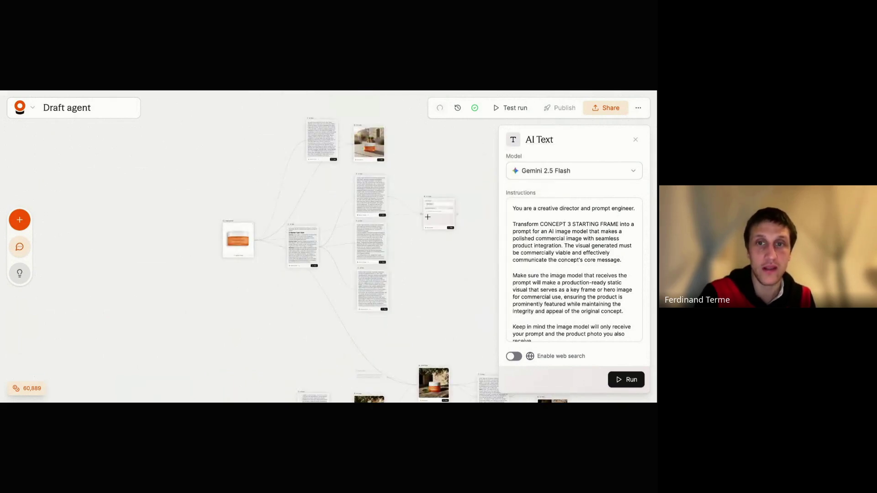
pyautogui.click(450, 229)
# Step: Add Nano Banana image nodes for the concept 2 and concept 3 AI Text nodes, connect the Image prompt to both, and run them
pyautogui.moveTo(387, 247); pyautogui.dragTo(427, 252)
pyautogui.click(468, 183)
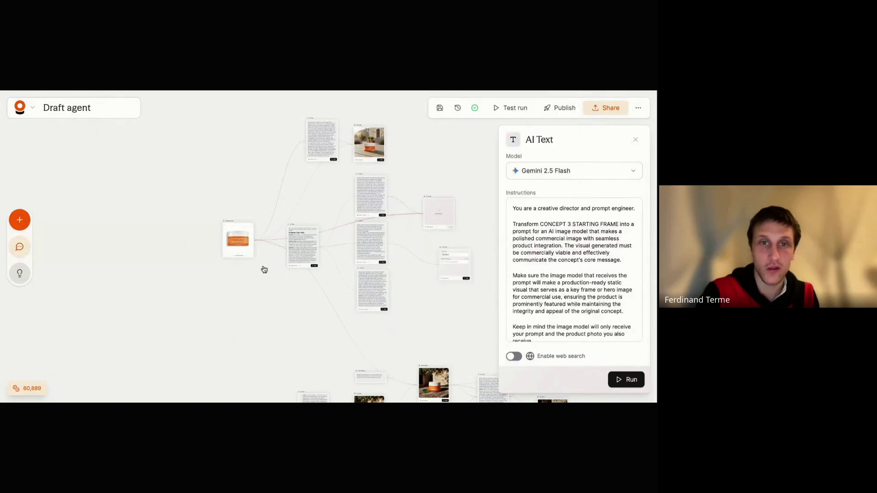
pyautogui.moveTo(391, 289); pyautogui.dragTo(480, 305)
pyautogui.press('Return')
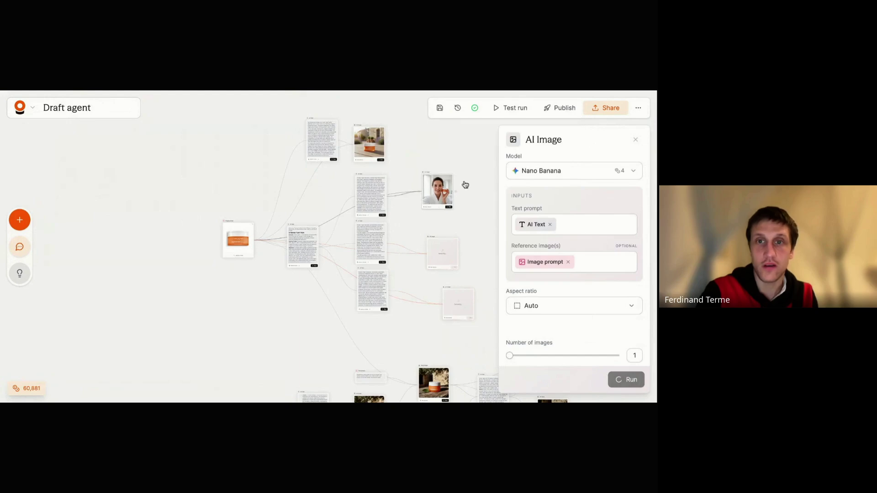
# Step: Examine the concept 1 starting-frame image up close, checking the woman and the jar she holds
pyautogui.scroll(3, 466, 180)
pyautogui.scroll(6, 465, 179)
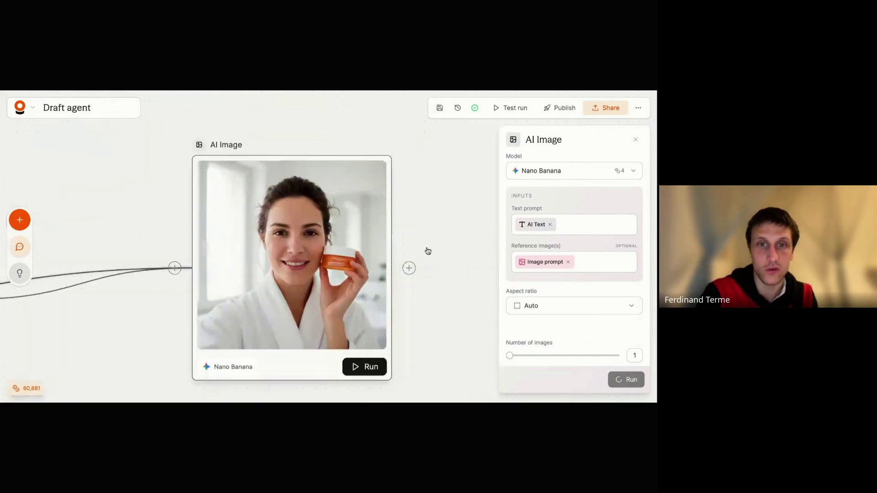
pyautogui.hscroll(-3, 429, 252)
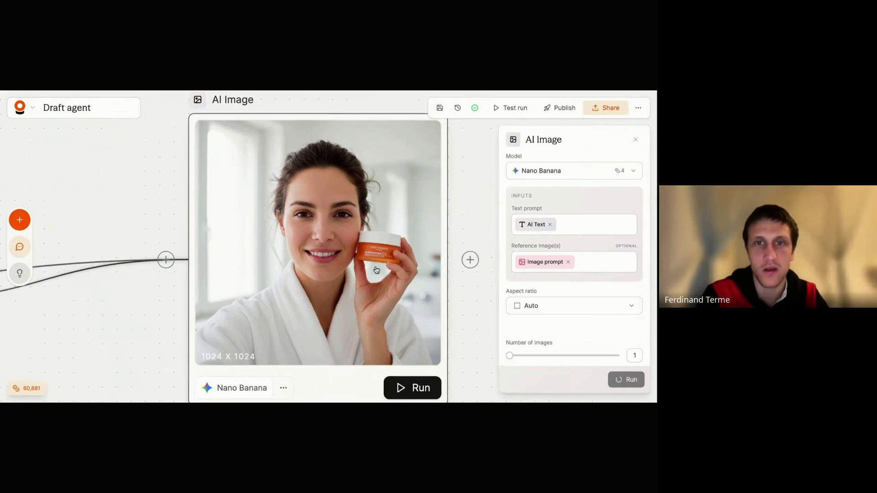
pyautogui.scroll(-1, 376, 270)
pyautogui.scroll(-5, 377, 270)
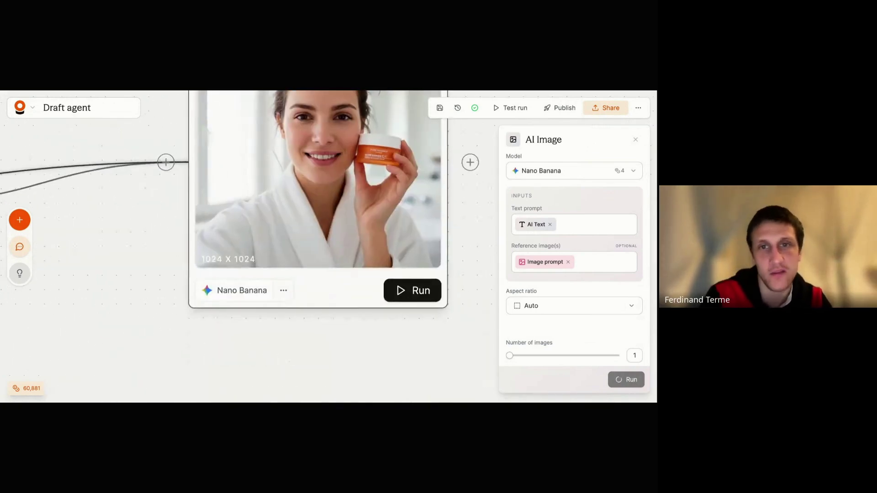
pyautogui.scroll(-5, 388, 320)
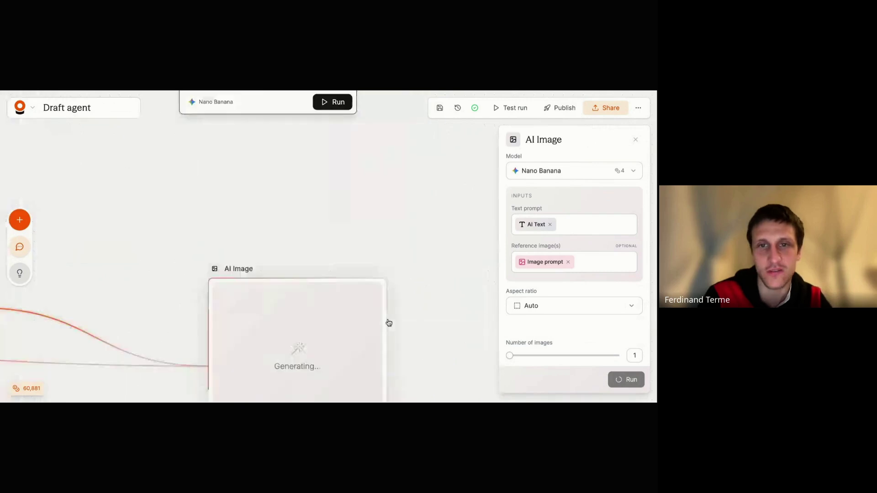
pyautogui.scroll(-5, 428, 321)
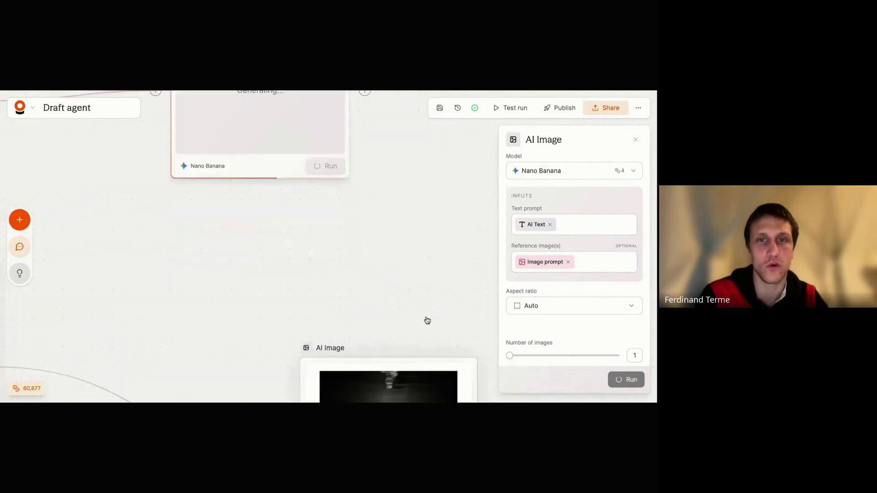
# Step: Inspect the underwater concept 3 image and the floral concept 2 image, and compare all three starting frames with their prompts
pyautogui.scroll(-3, 395, 319)
pyautogui.moveTo(316, 332); pyautogui.dragTo(209, 273)
pyautogui.scroll(-3, 358, 333)
pyautogui.scroll(2, 260, 253)
pyautogui.scroll(5, 260, 253)
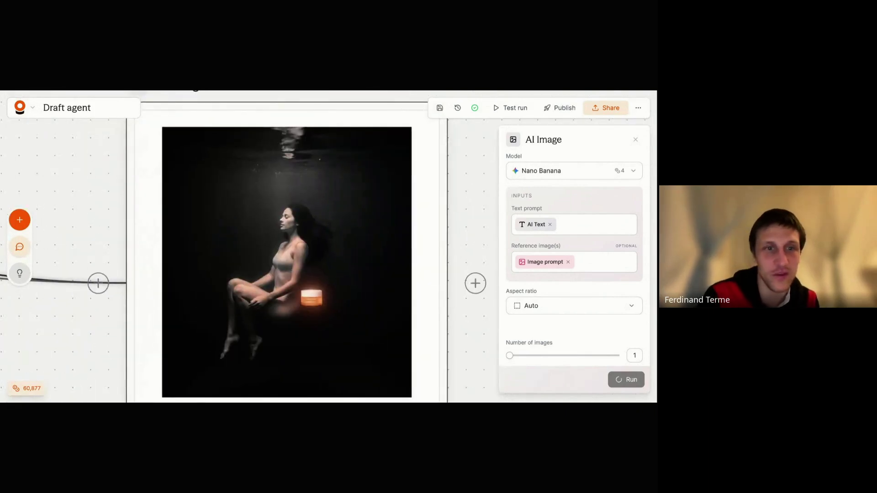
pyautogui.scroll(-5, 328, 280)
pyautogui.scroll(5, 328, 279)
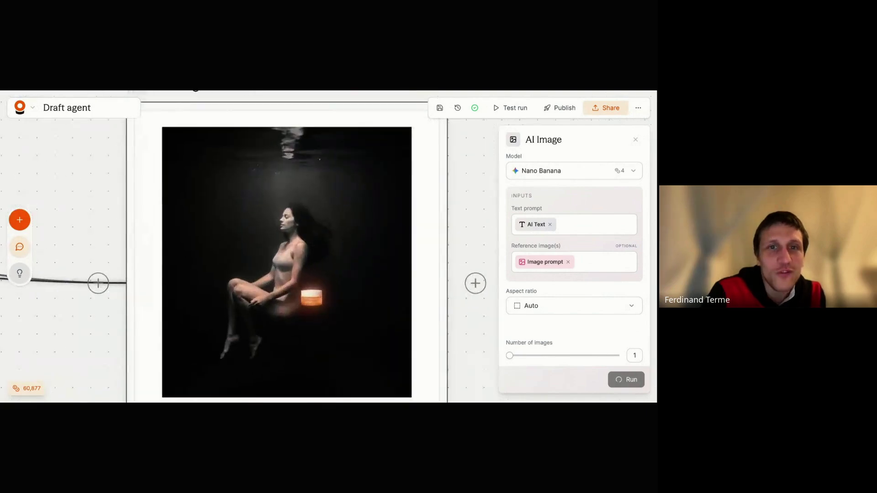
pyautogui.scroll(-5, 340, 244)
pyautogui.scroll(3, 340, 243)
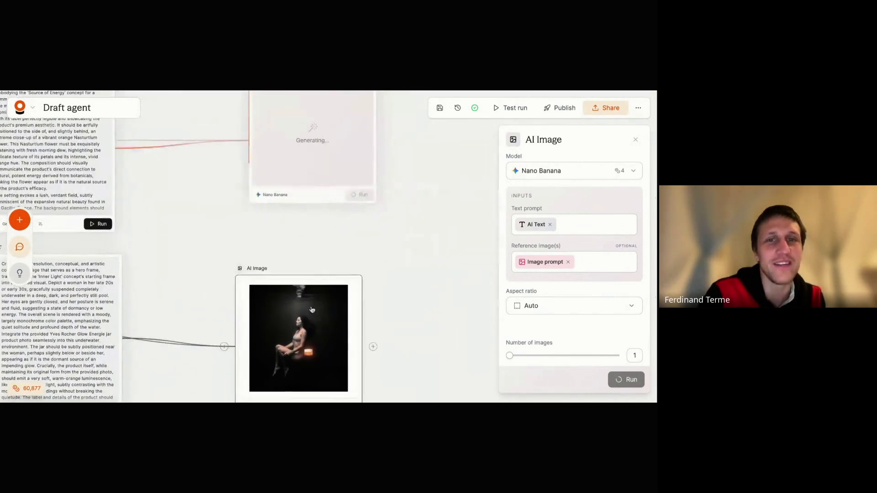
pyautogui.scroll(5, 340, 243)
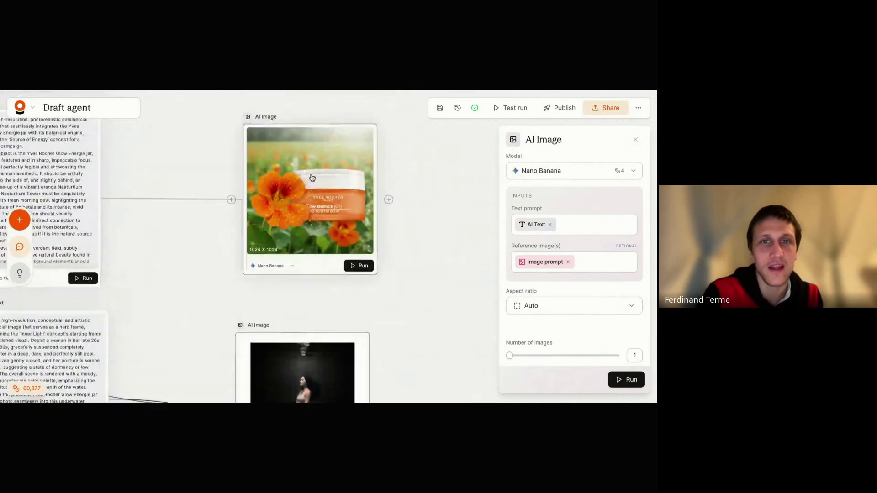
pyautogui.scroll(-5, 331, 193)
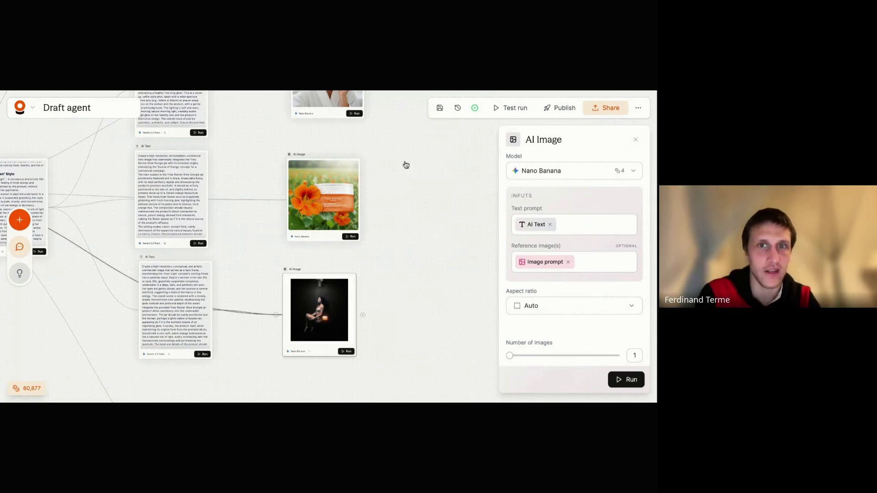
pyautogui.scroll(2, 380, 160)
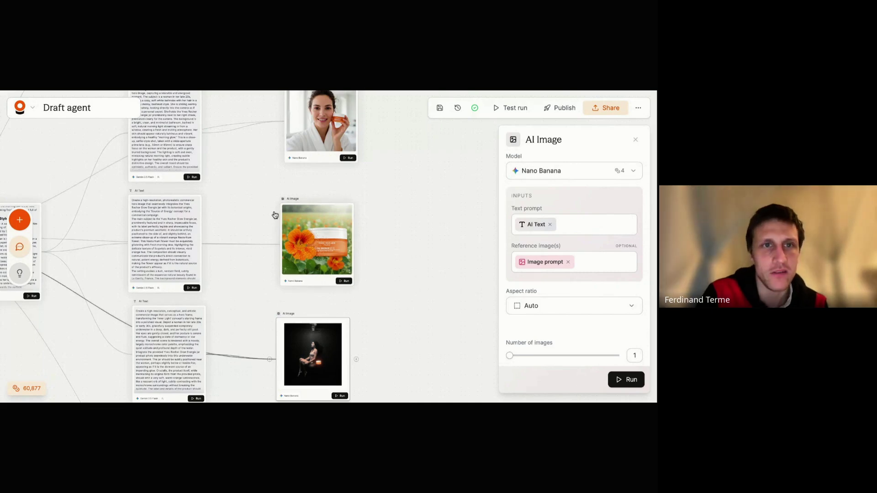
pyautogui.scroll(-3, 262, 216)
pyautogui.scroll(-3, 251, 219)
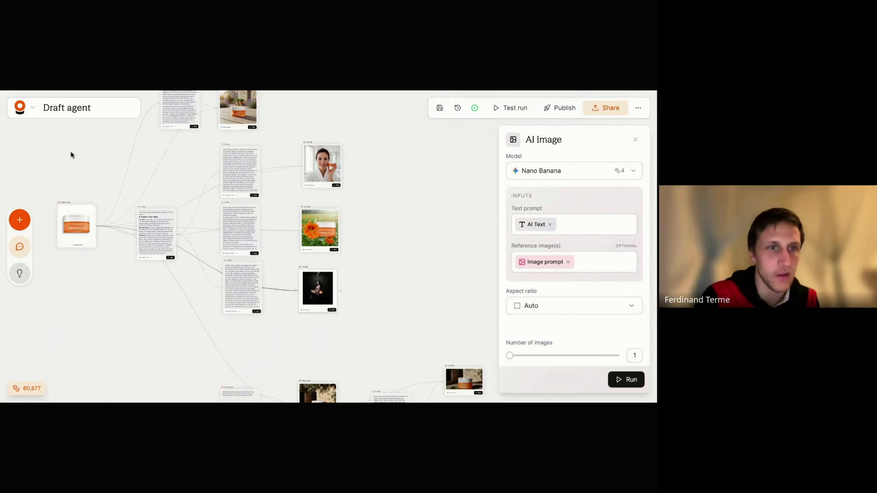
# Step: Browse the node library and review the extraction nodes offered under Ad & Social intelligence
pyautogui.click(19, 220)
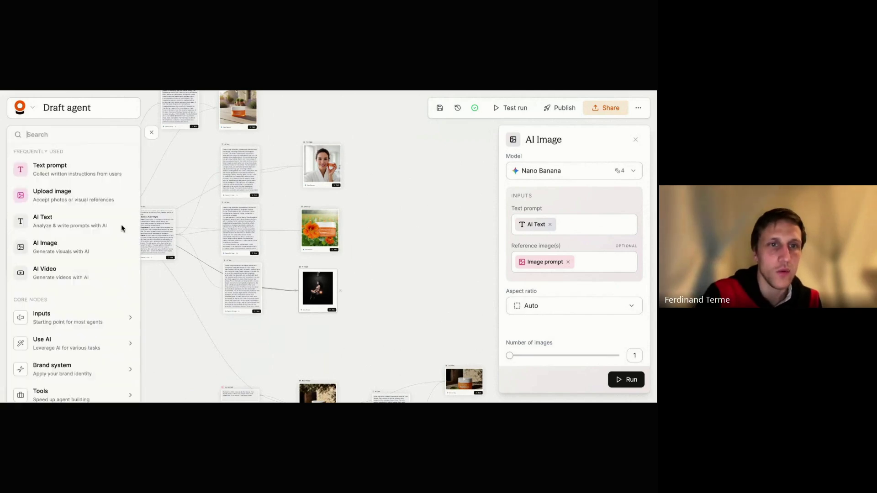
pyautogui.scroll(-3, 121, 229)
pyautogui.scroll(3, 122, 229)
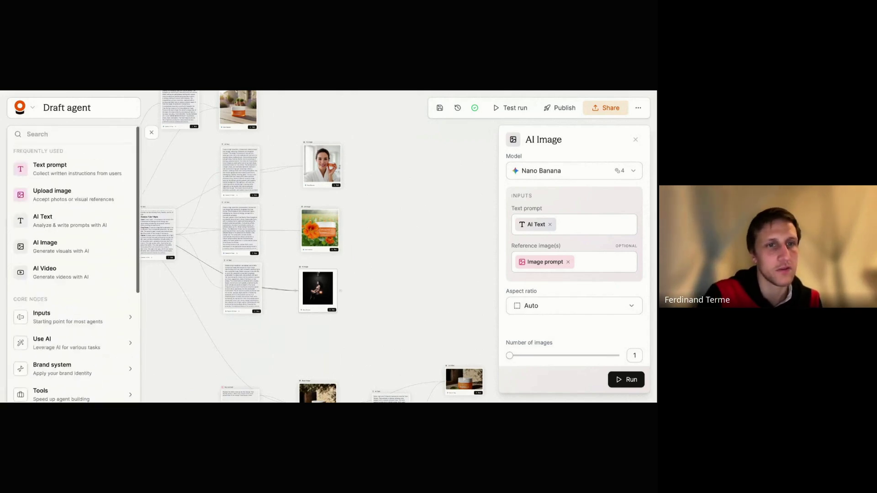
pyautogui.scroll(-3, 50, 283)
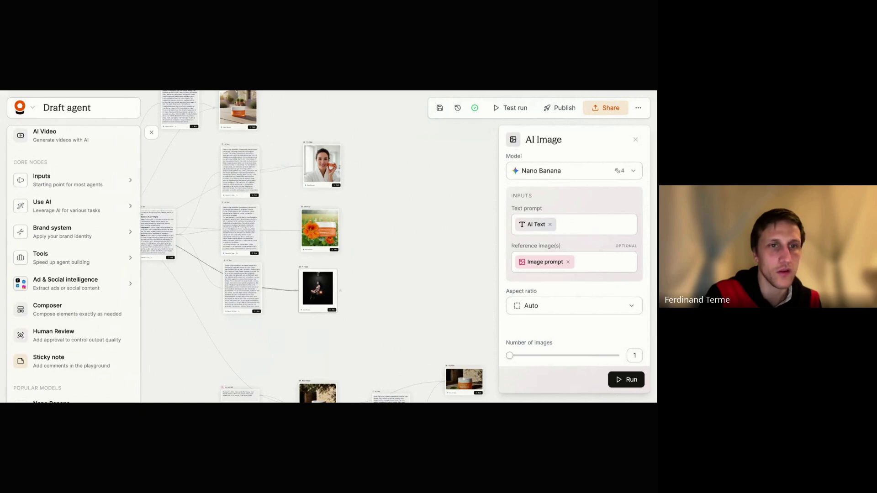
pyautogui.click(50, 283)
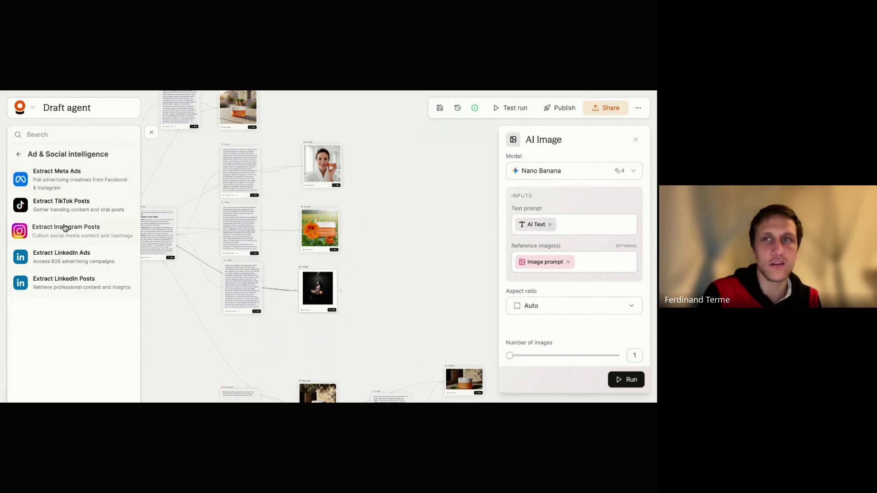
pyautogui.click(18, 156)
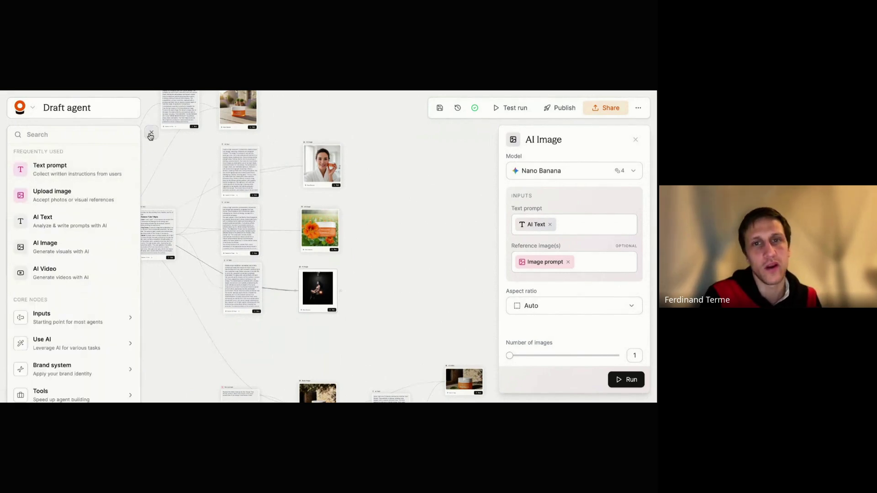
pyautogui.click(150, 135)
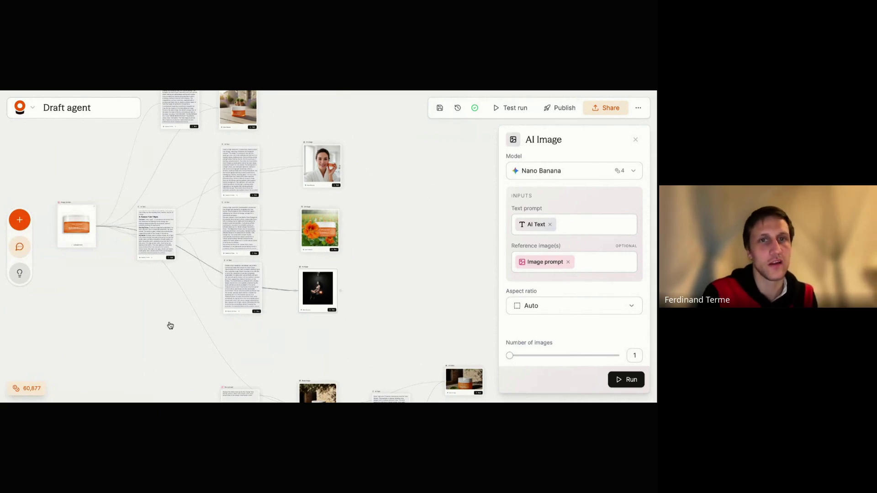
# Step: Review the three concept branches from the packshot through their AI Text prompts to the generated images
pyautogui.click(366, 247)
pyautogui.scroll(3, 366, 247)
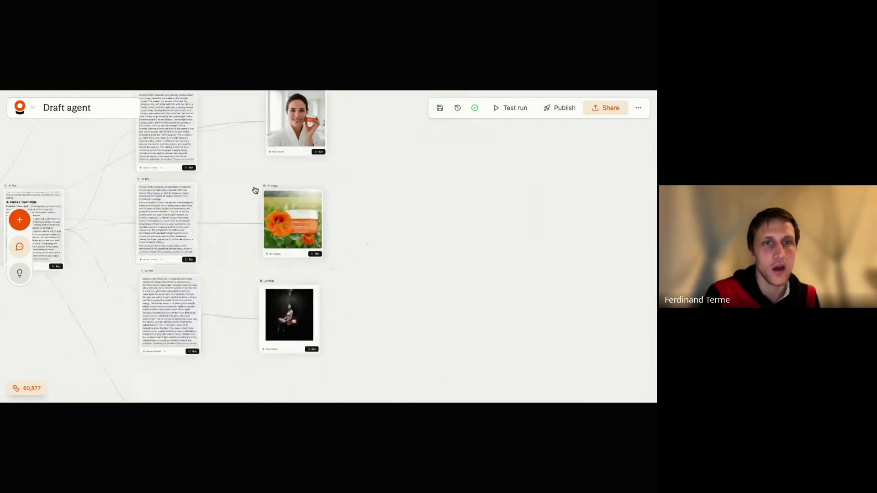
pyautogui.scroll(5, 227, 185)
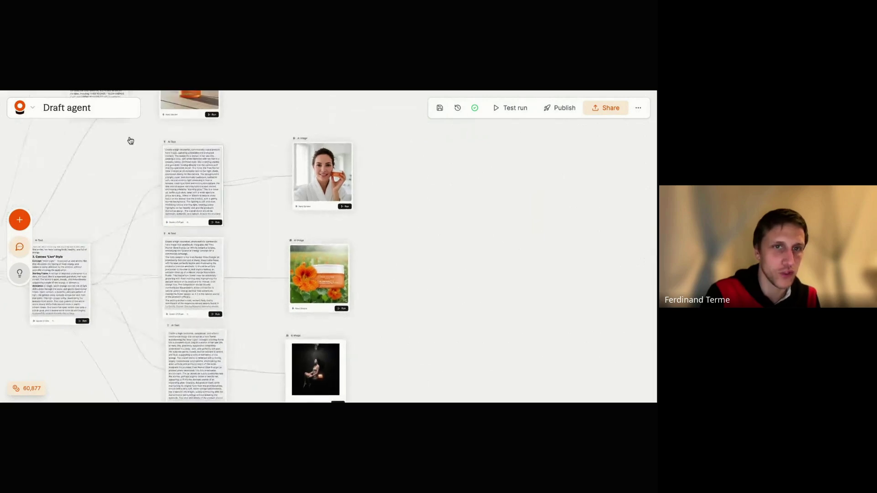
pyautogui.scroll(5, 164, 137)
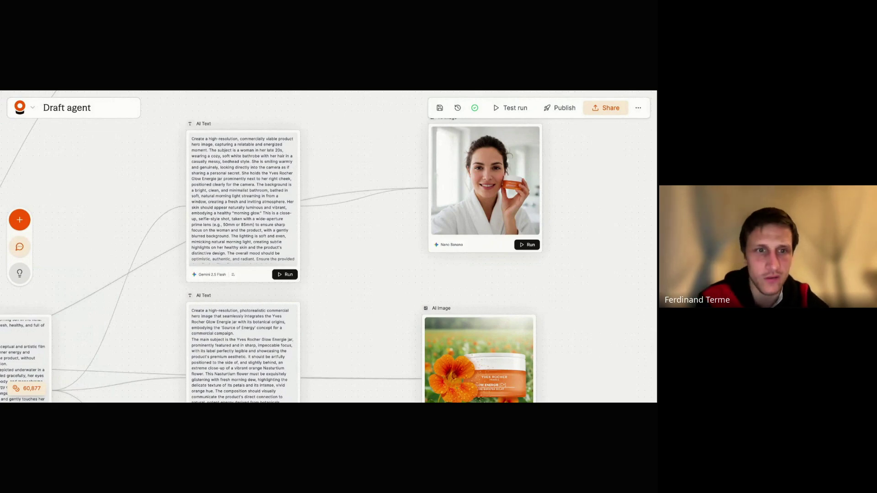
pyautogui.scroll(-2, 267, 258)
pyautogui.scroll(-4, 335, 263)
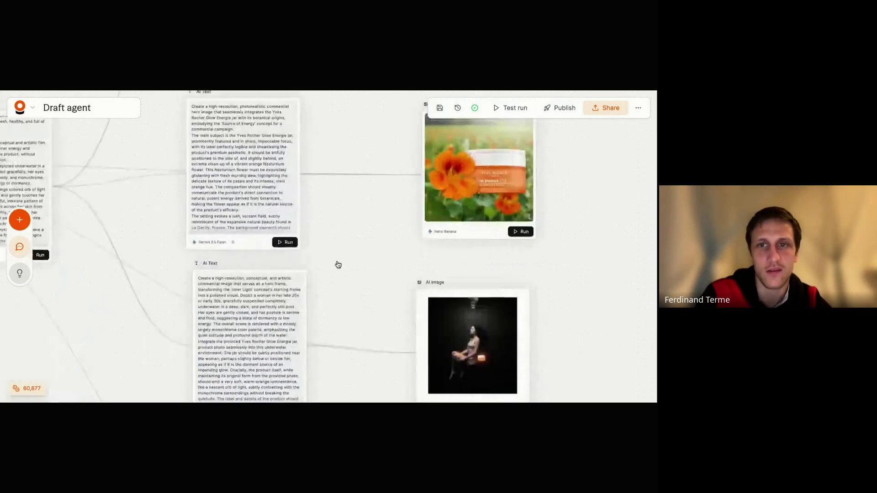
pyautogui.scroll(-3, 338, 265)
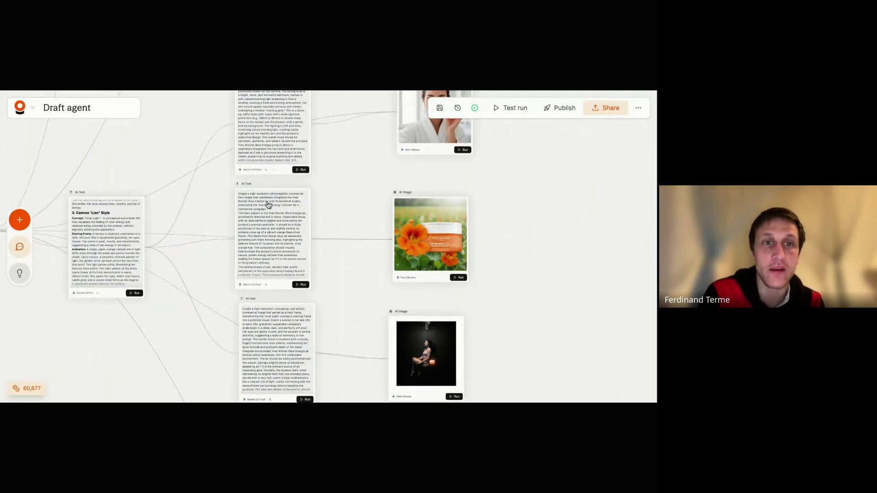
pyautogui.hscroll(-10, 199, 161)
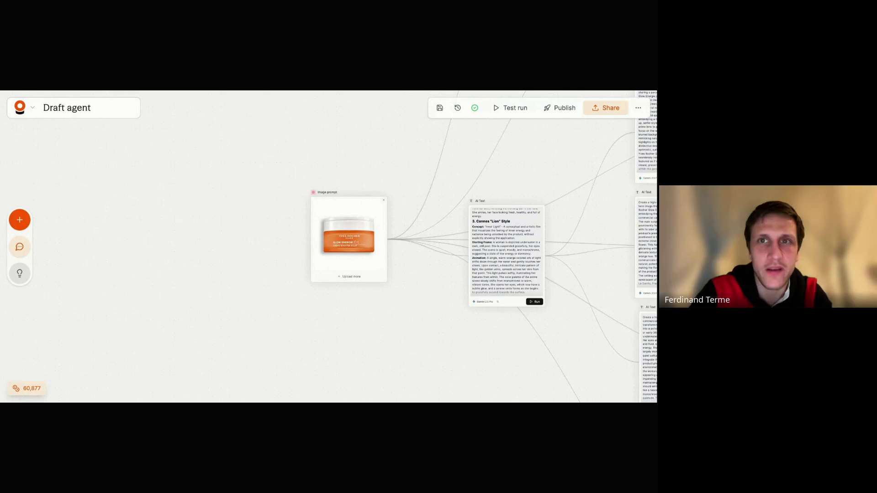
pyautogui.scroll(-3, 243, 194)
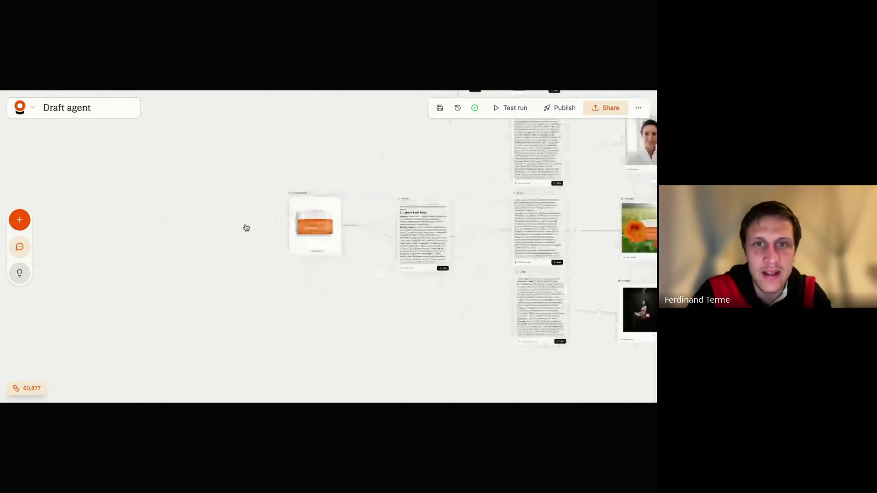
# Step: Add a Text prompt node below the Image prompt and paste the Yves Rocher product page link into it
pyautogui.scroll(5, 319, 258)
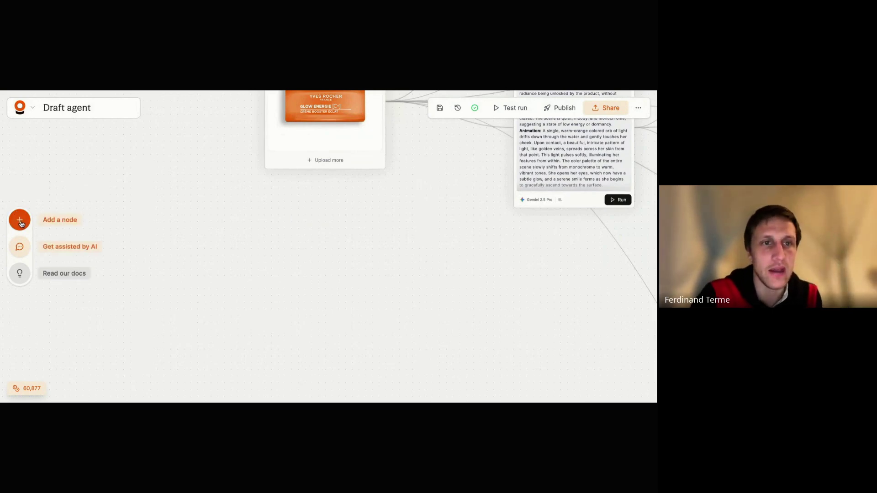
pyautogui.click(21, 223)
pyautogui.write('text')
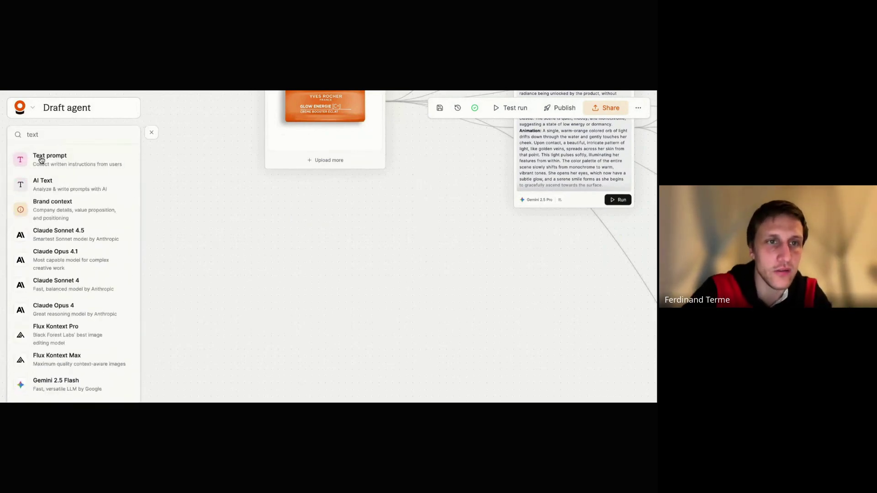
pyautogui.moveTo(41, 159); pyautogui.dragTo(322, 286)
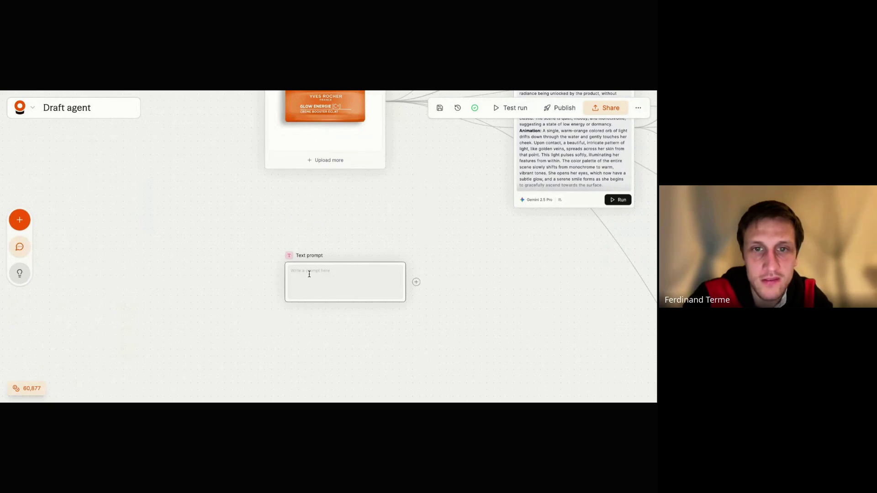
pyautogui.click(310, 275)
pyautogui.hotkey('ctrl', 'v')
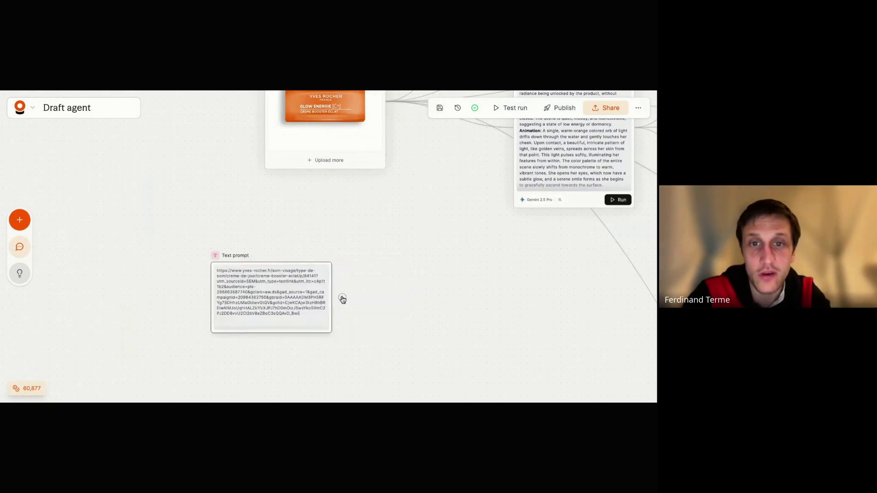
# Step: Add an AI Text node fed by the product link's Text prompt node and enable web search on it
pyautogui.moveTo(342, 297); pyautogui.dragTo(447, 295)
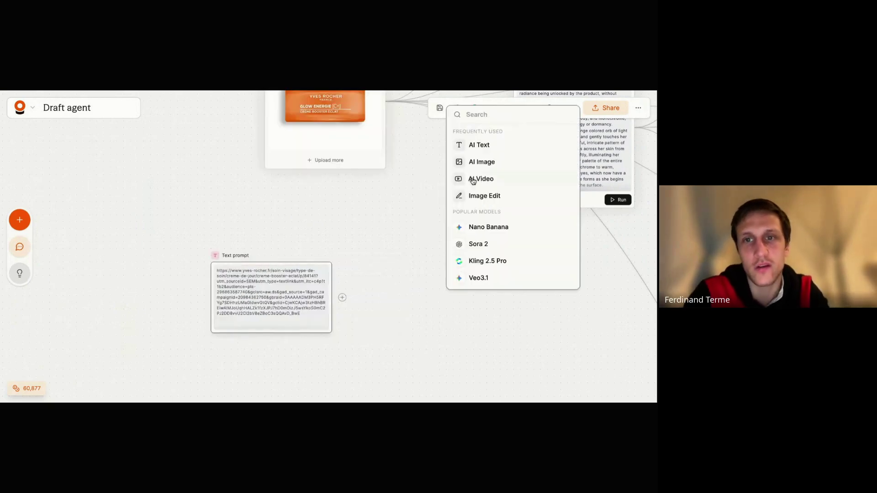
pyautogui.click(472, 152)
pyautogui.click(476, 315)
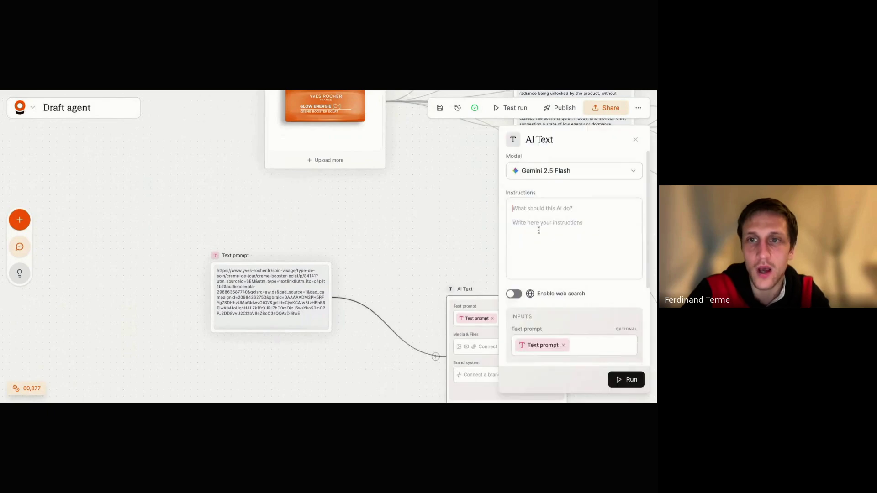
pyautogui.scroll(-5, 565, 299)
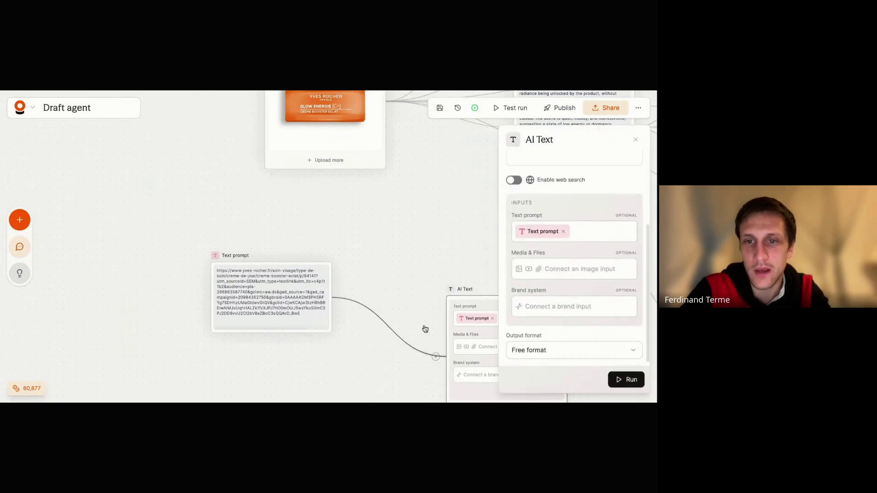
pyautogui.scroll(-3, 429, 316)
pyautogui.click(514, 182)
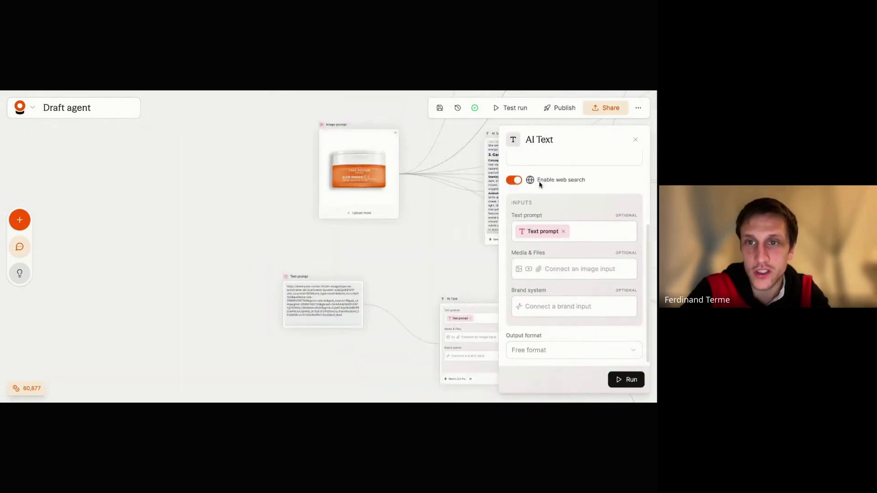
# Step: Instruct the AI Text node to use the product link for 5 arguments to sell the product in a Meta creative, and run it
pyautogui.scroll(3, 548, 205)
pyautogui.click(544, 219)
pyautogui.write('use the ')
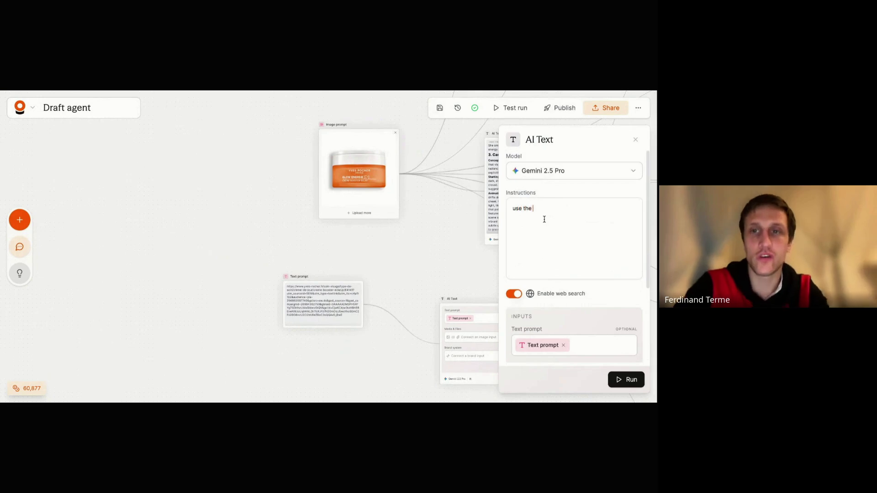
pyautogui.write('product link to come u')
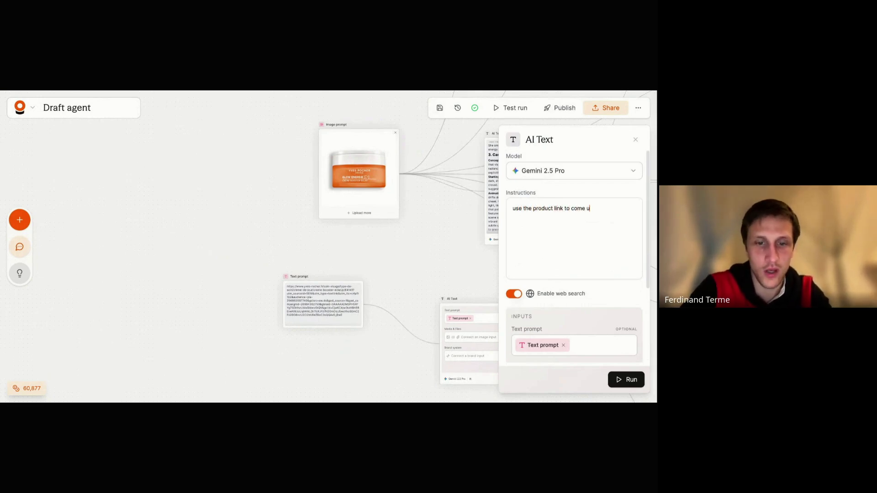
pyautogui.write('p with 5 arg')
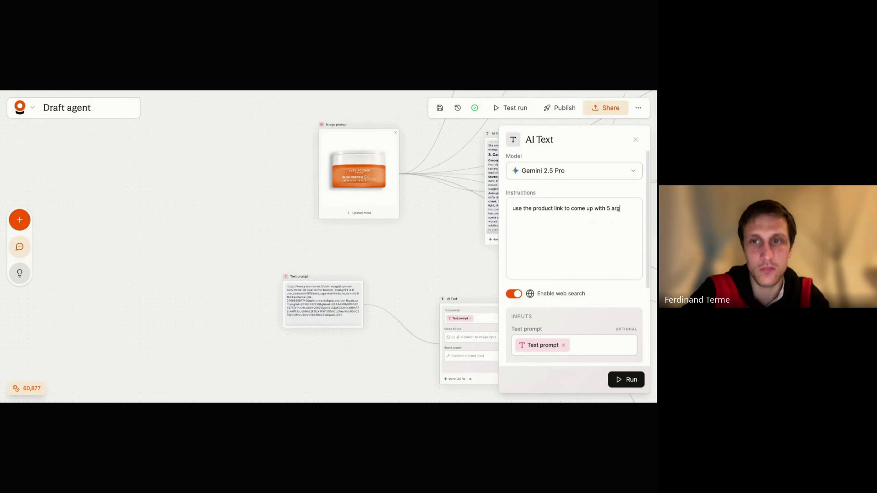
pyautogui.write('uments to sell the p')
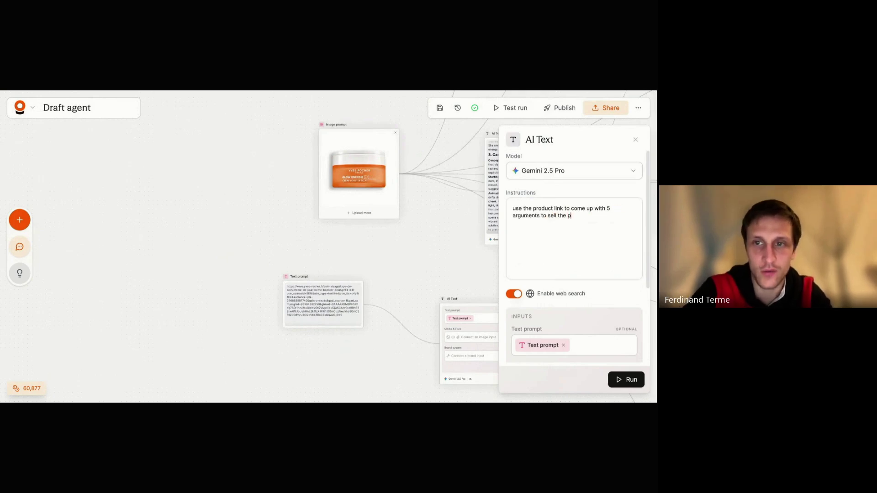
pyautogui.write('roduct in a Met')
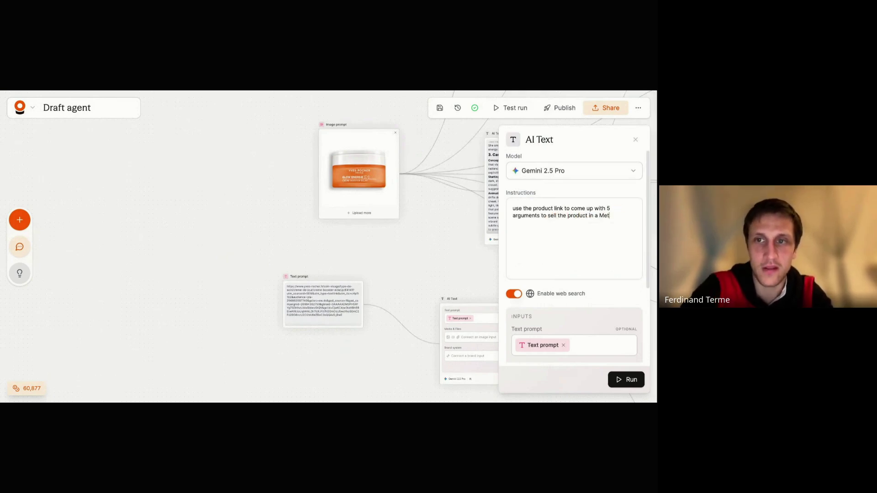
pyautogui.write('a crea')
pyautogui.click(627, 380)
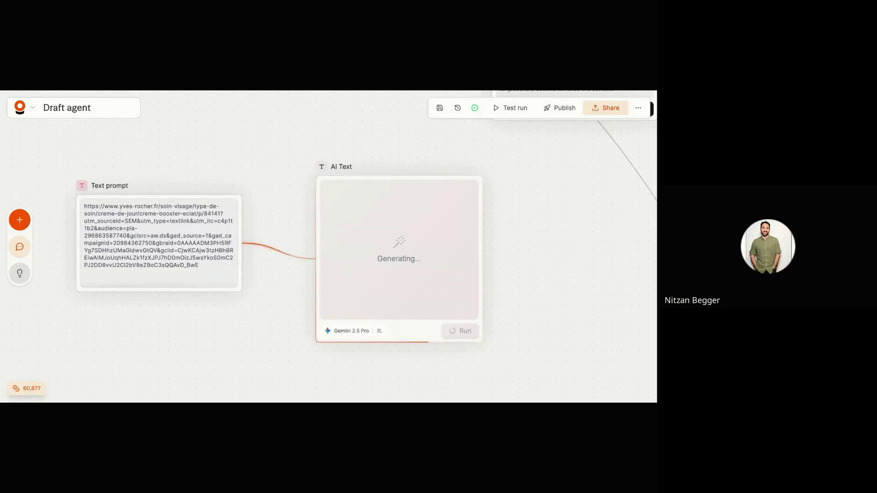
pyautogui.moveTo(320, 200)
pyautogui.moveTo(321, 200); pyautogui.dragTo(318, 191)
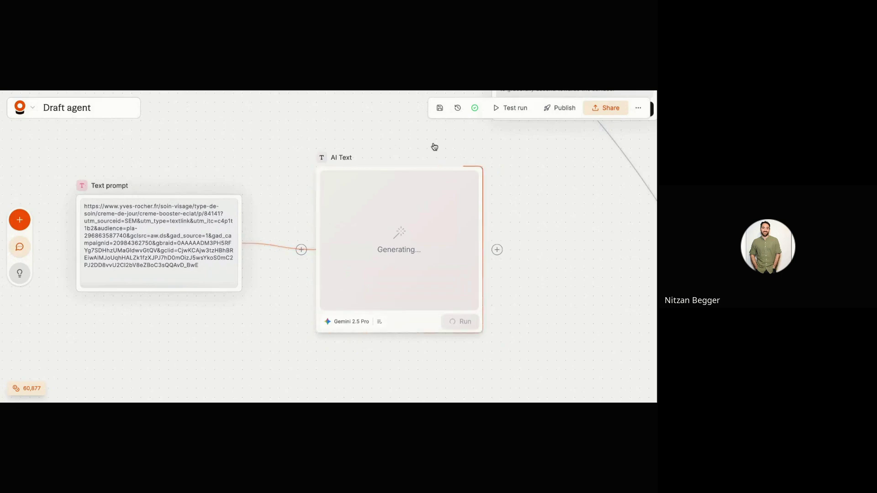
# Step: Review the concept branches' AI Text prompts and their Nano Banana images, including the nasturtium image's settings
pyautogui.scroll(-1, 435, 147)
pyautogui.scroll(-1, 435, 147)
pyautogui.hscroll(5, 440, 148)
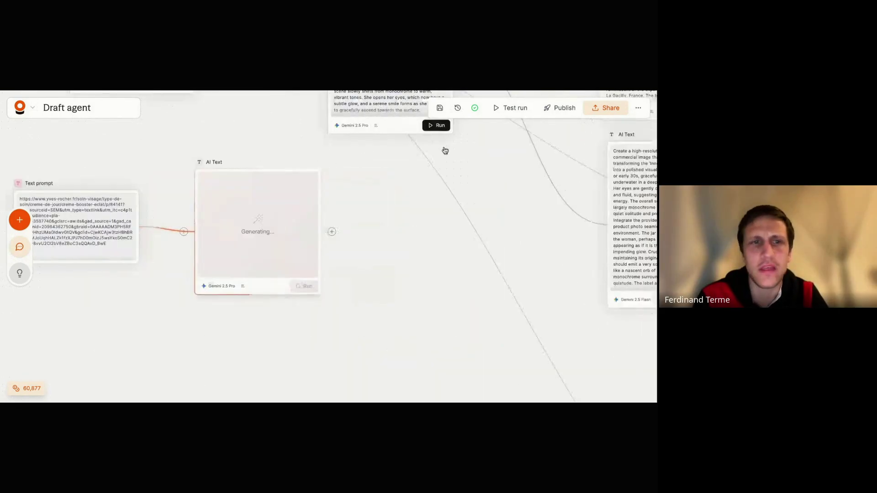
pyautogui.hscroll(10, 475, 186)
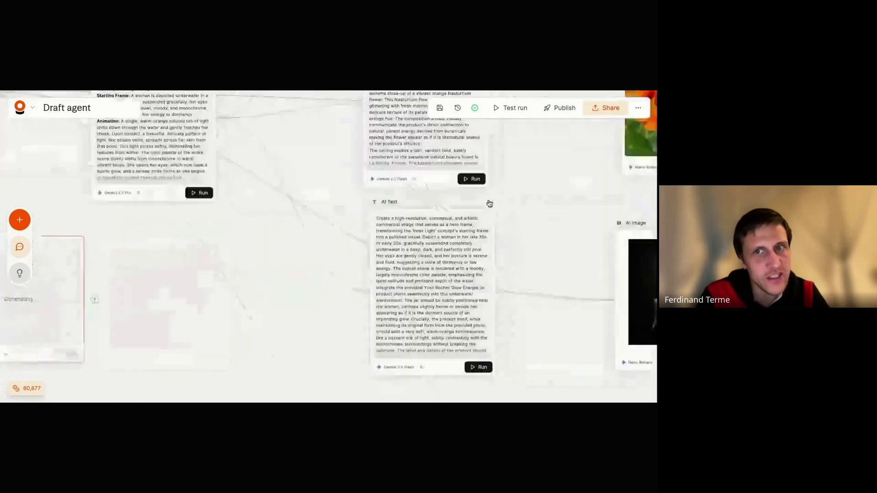
pyautogui.click(310, 179)
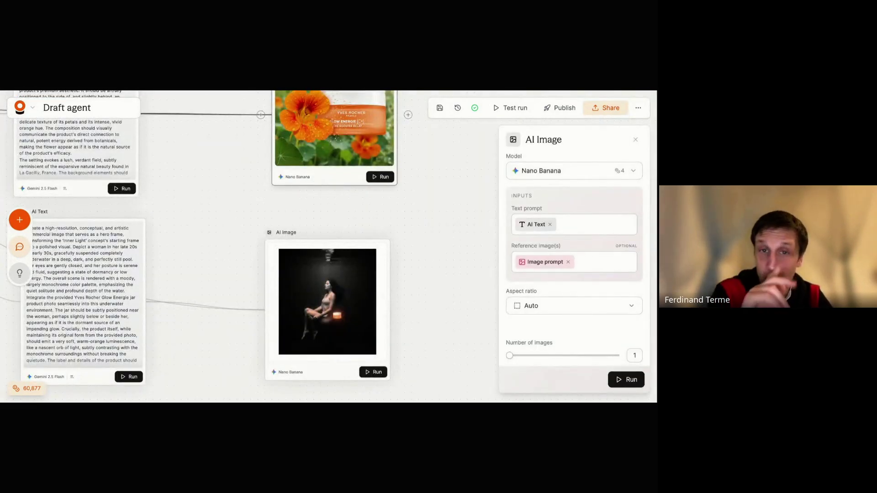
pyautogui.click(637, 142)
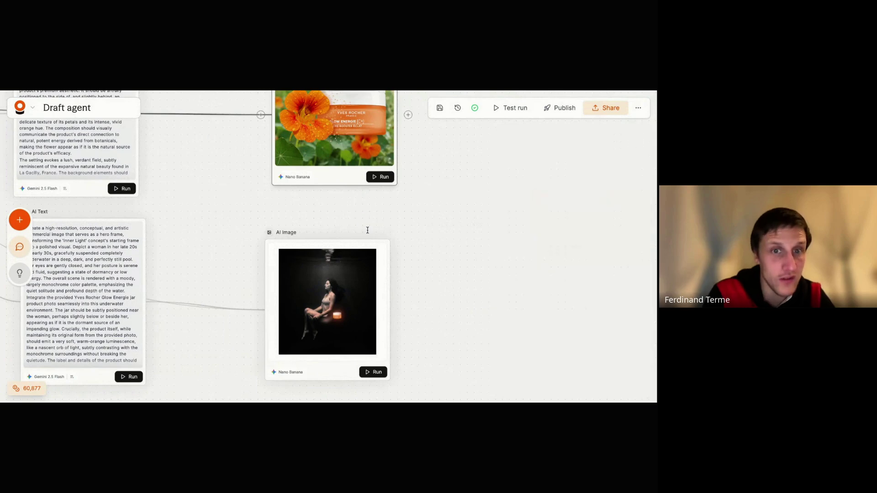
pyautogui.scroll(-3, 366, 231)
pyautogui.scroll(5, 305, 361)
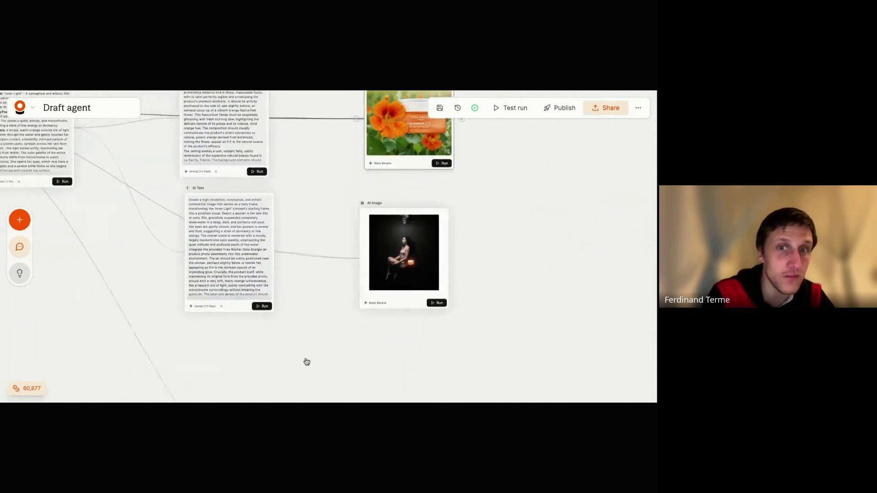
pyautogui.scroll(5, 321, 269)
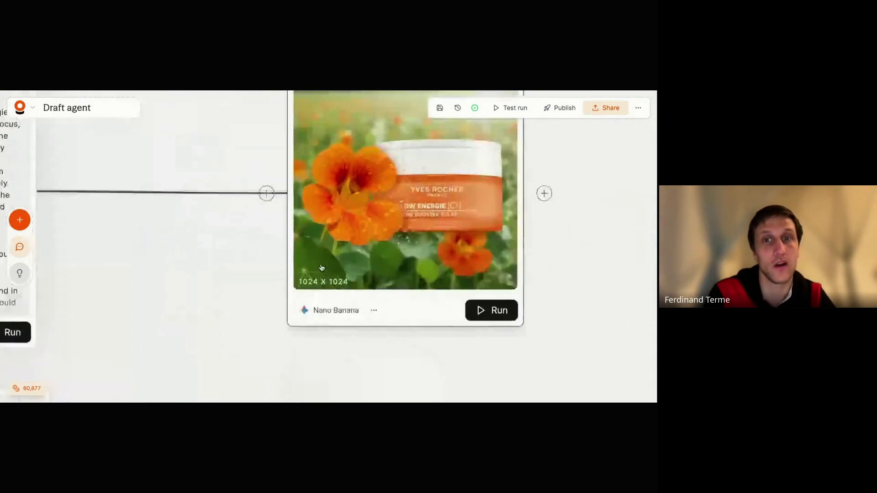
# Step: Review the TV commercial branch from the Flux Krea jar image through the shot script to the Veo 3.1 Fast and Sora 2 videos
pyautogui.scroll(-5, 321, 268)
pyautogui.scroll(-8, 429, 358)
pyautogui.scroll(2, 374, 367)
pyautogui.scroll(-3, 373, 366)
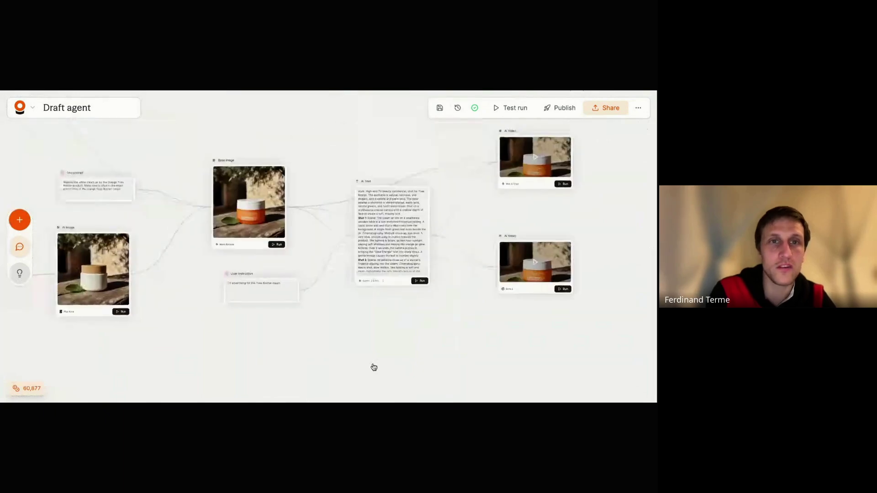
pyautogui.scroll(8, 248, 215)
pyautogui.click(249, 215)
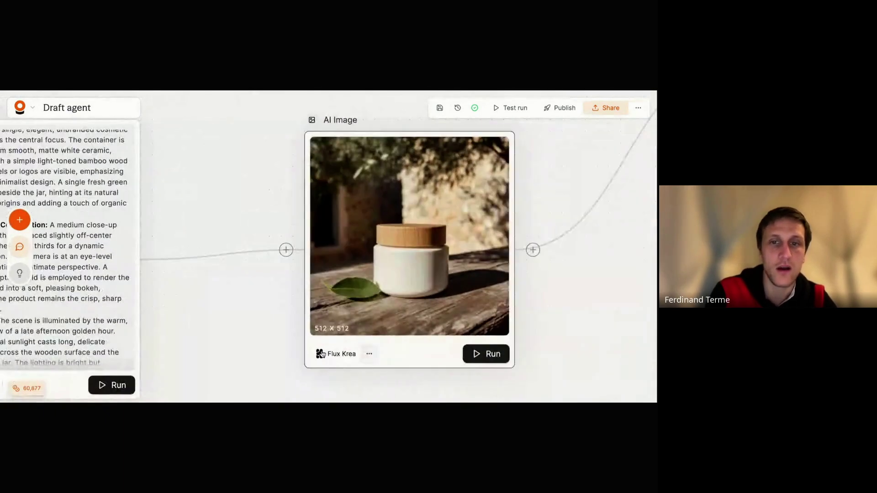
pyautogui.click(635, 140)
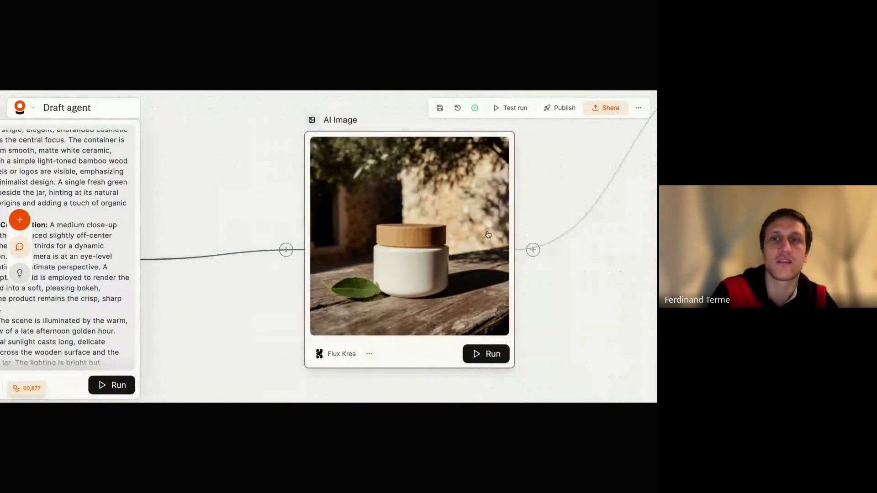
pyautogui.scroll(-3, 550, 246)
pyautogui.hscroll(8, 550, 246)
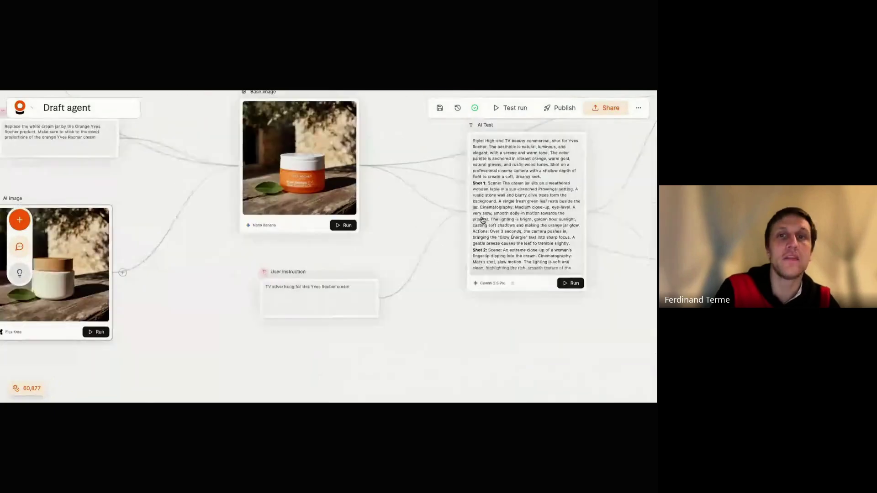
pyautogui.hscroll(15, 488, 340)
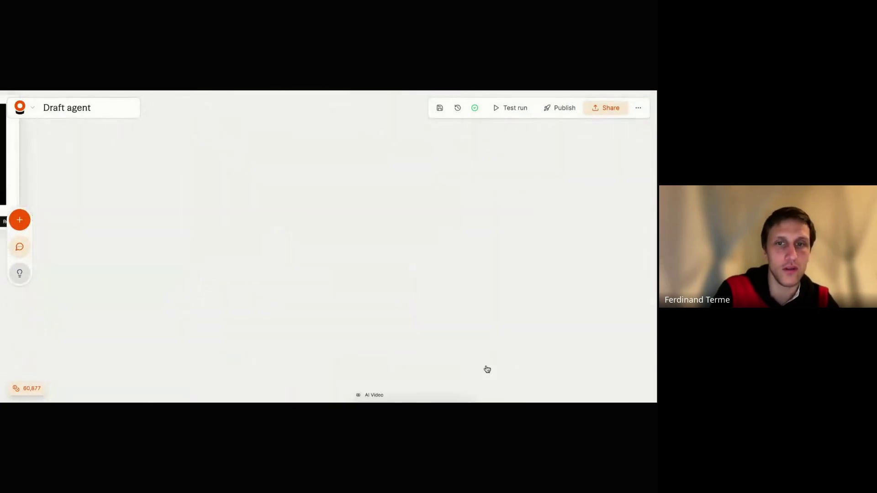
pyautogui.hscroll(-10, 488, 369)
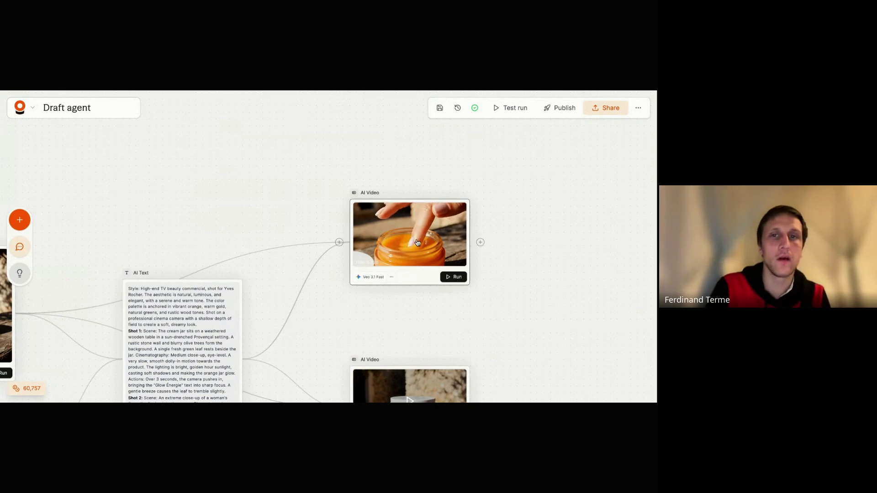
pyautogui.scroll(-4, 396, 300)
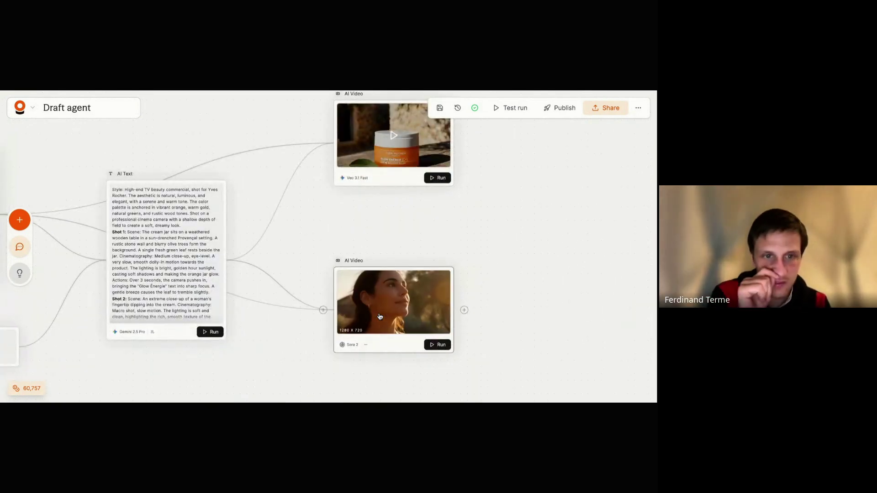
pyautogui.scroll(-3, 302, 297)
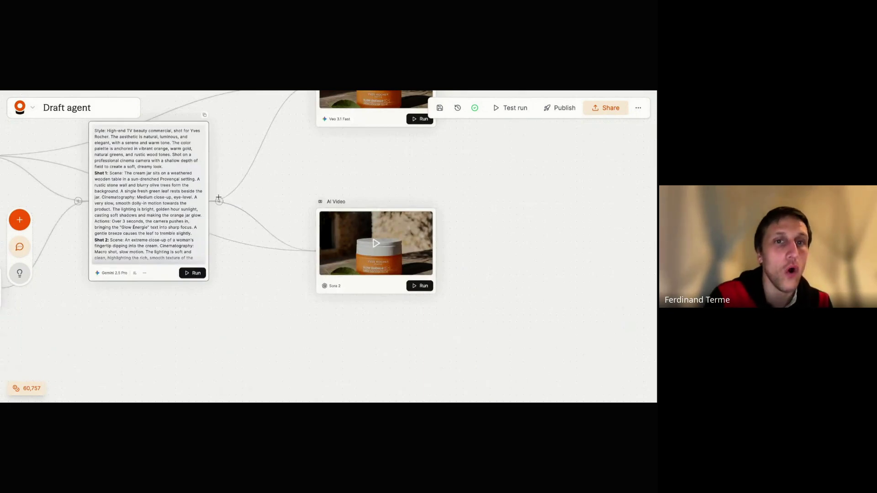
# Step: Add a Kling 2.5 Pro AI Video node fed by the commercial script's AI Text node and check its settings
pyautogui.doubleClick(510, 160)
pyautogui.write('kling')
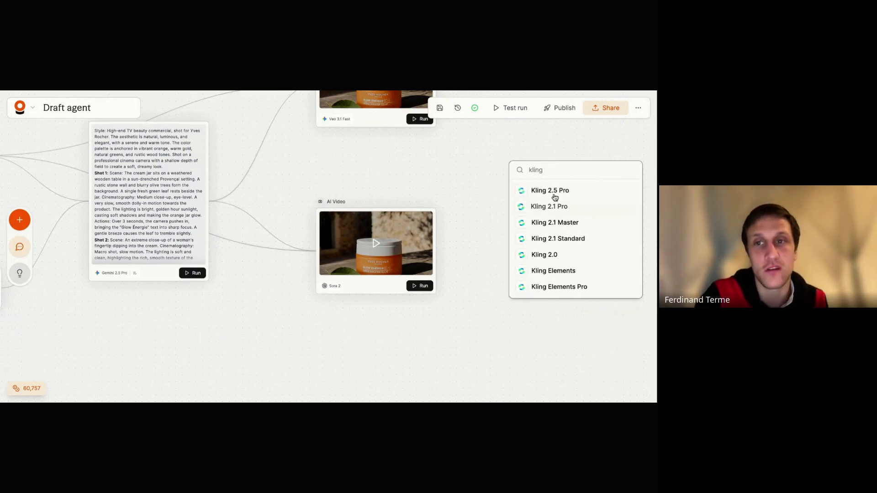
pyautogui.click(554, 192)
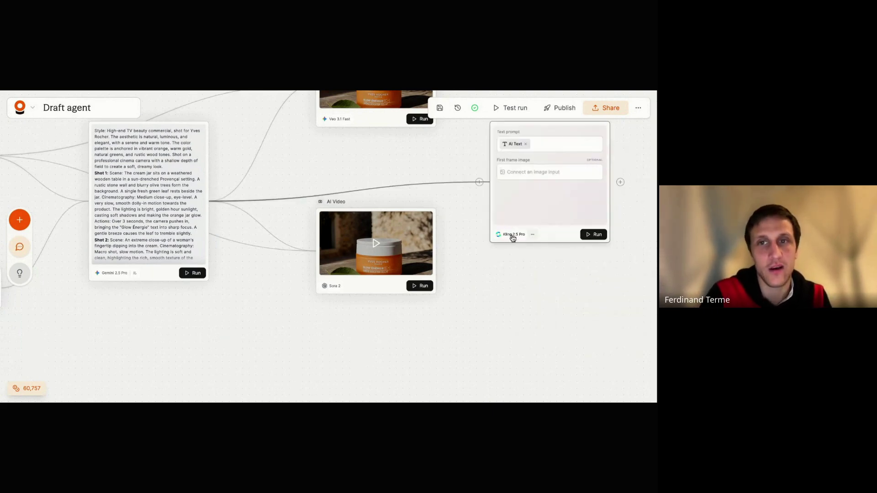
pyautogui.click(526, 241)
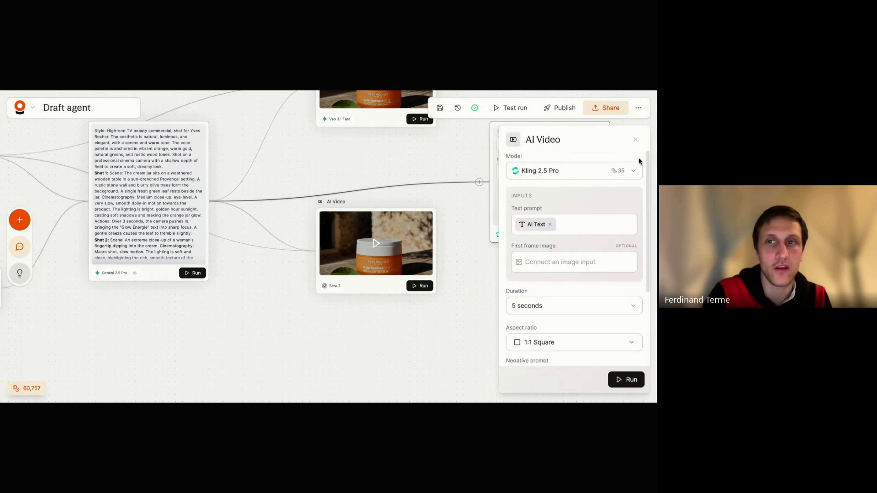
pyautogui.click(634, 142)
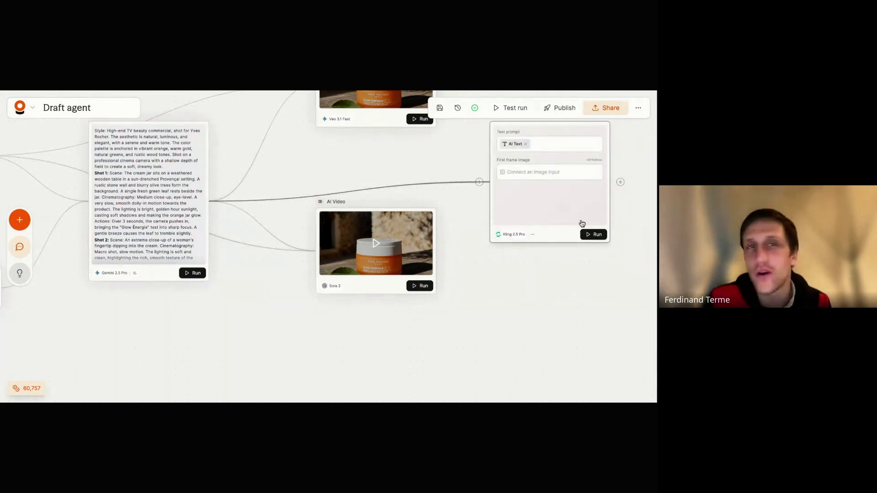